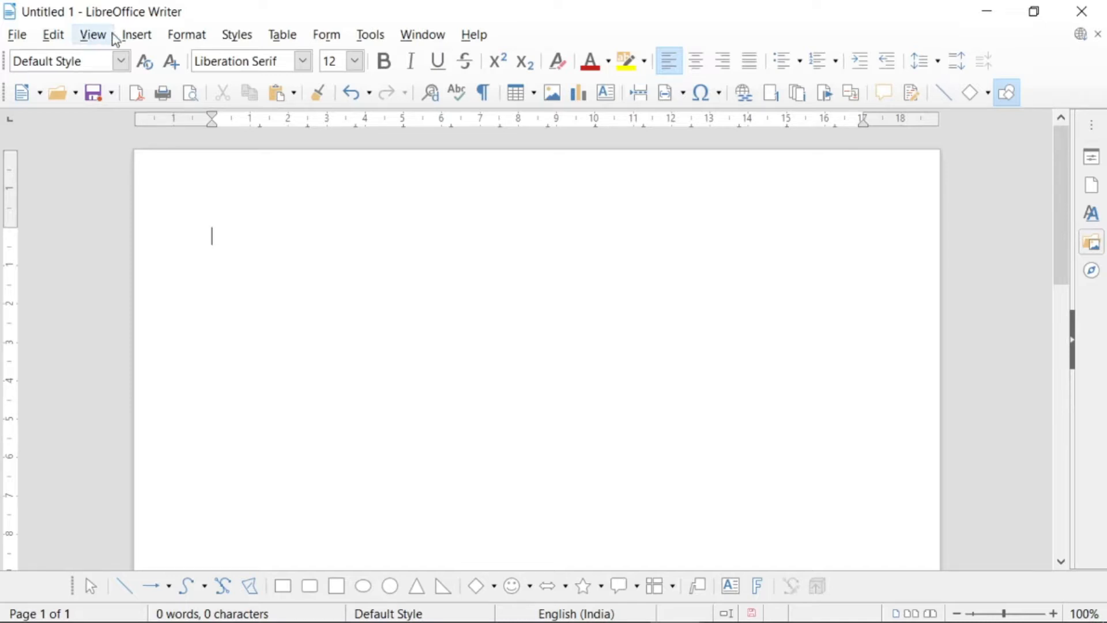
# Fill the empty document with sample text by expanding the AutoText shortcut DT.
pyautogui.click(143, 42)
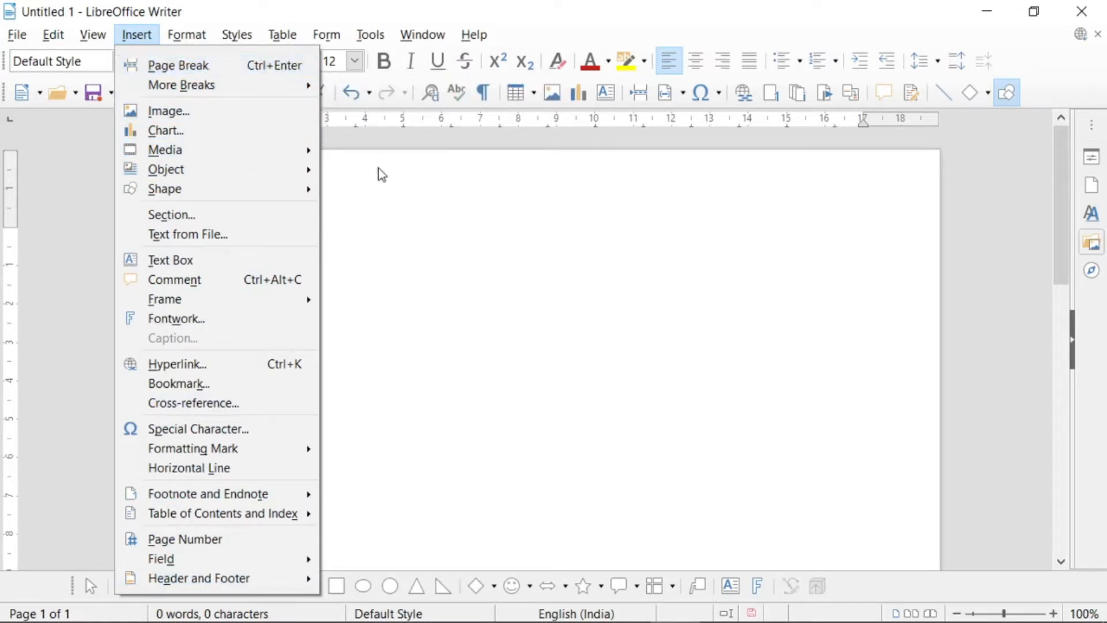
pyautogui.click(430, 233)
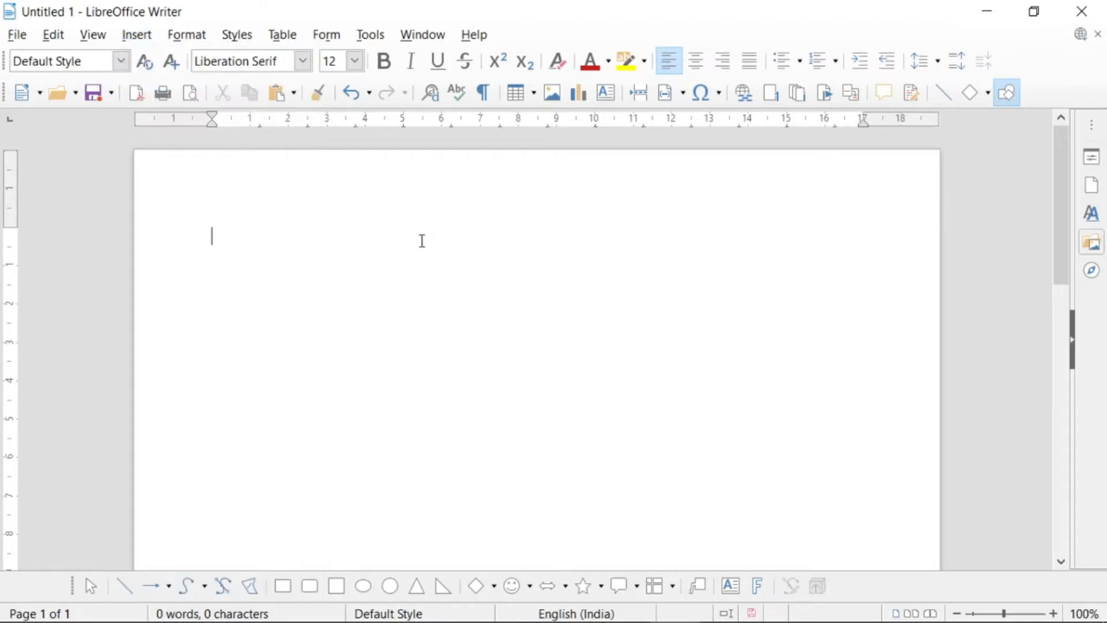
pyautogui.write('DT')
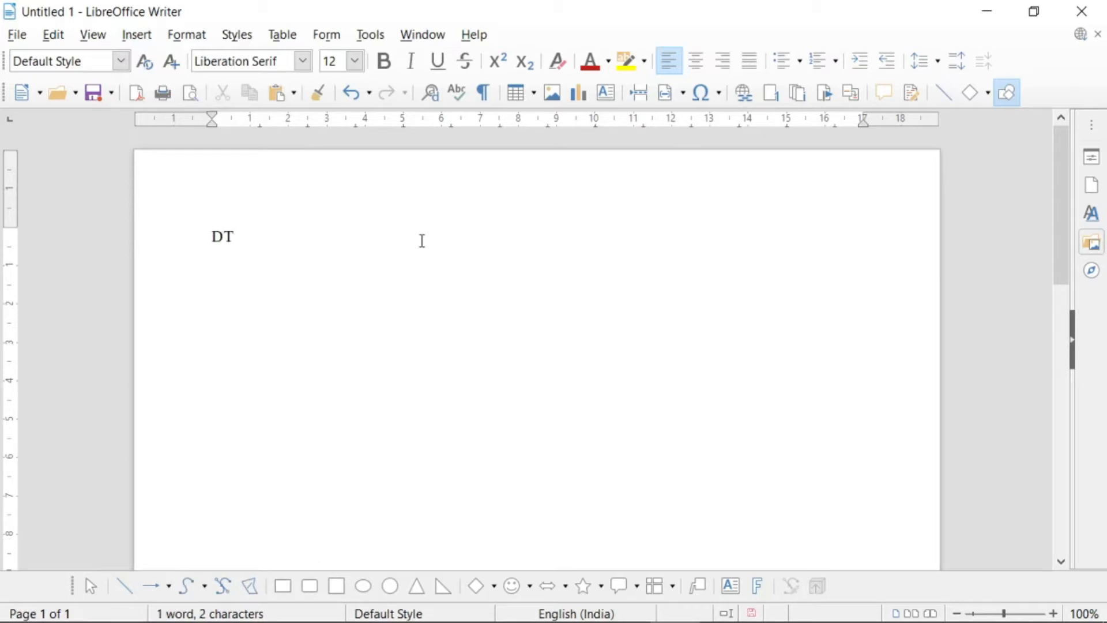
pyautogui.press('F3')
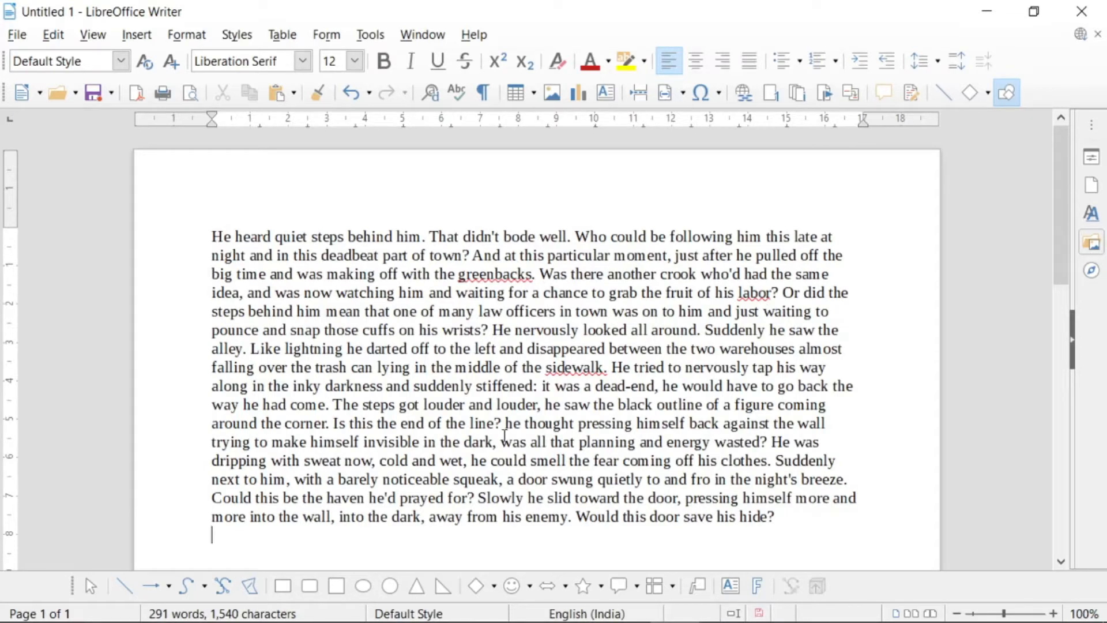
# Insert a page break before "big time and was making off" so the remaining text starts on a new page.
pyautogui.click(213, 274)
pyautogui.click(128, 40)
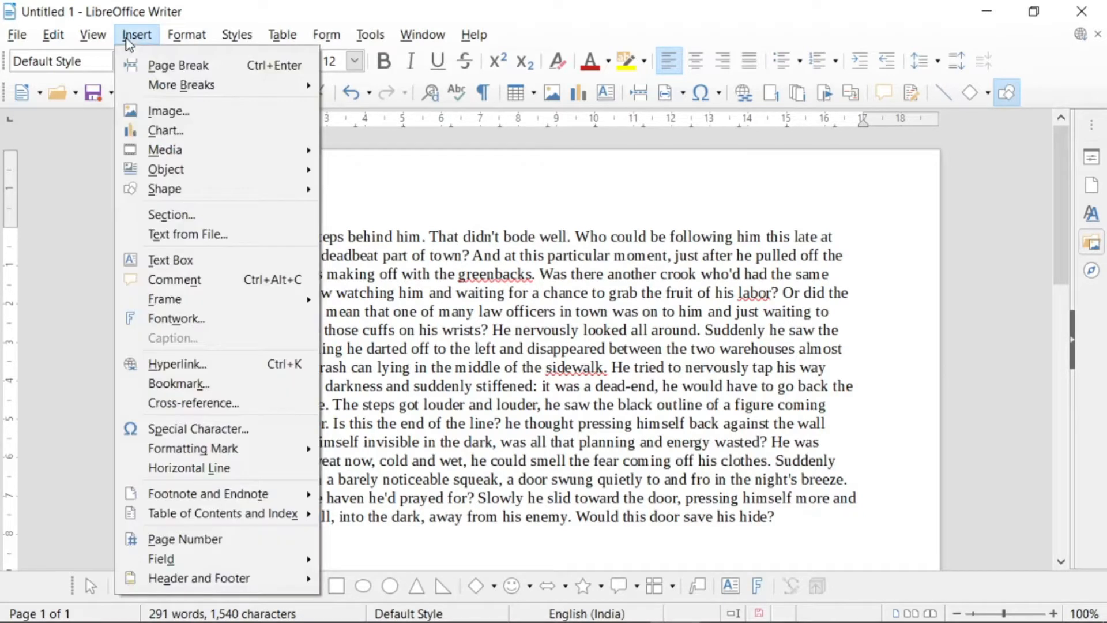
pyautogui.click(166, 65)
pyautogui.scroll(5, 361, 337)
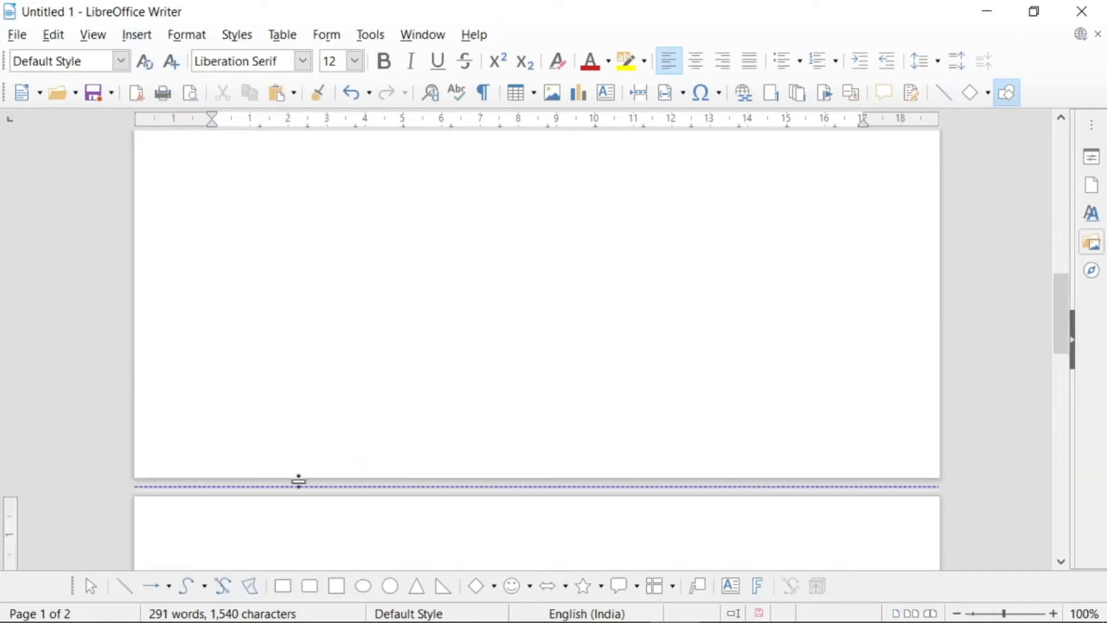
pyautogui.scroll(-5, 298, 482)
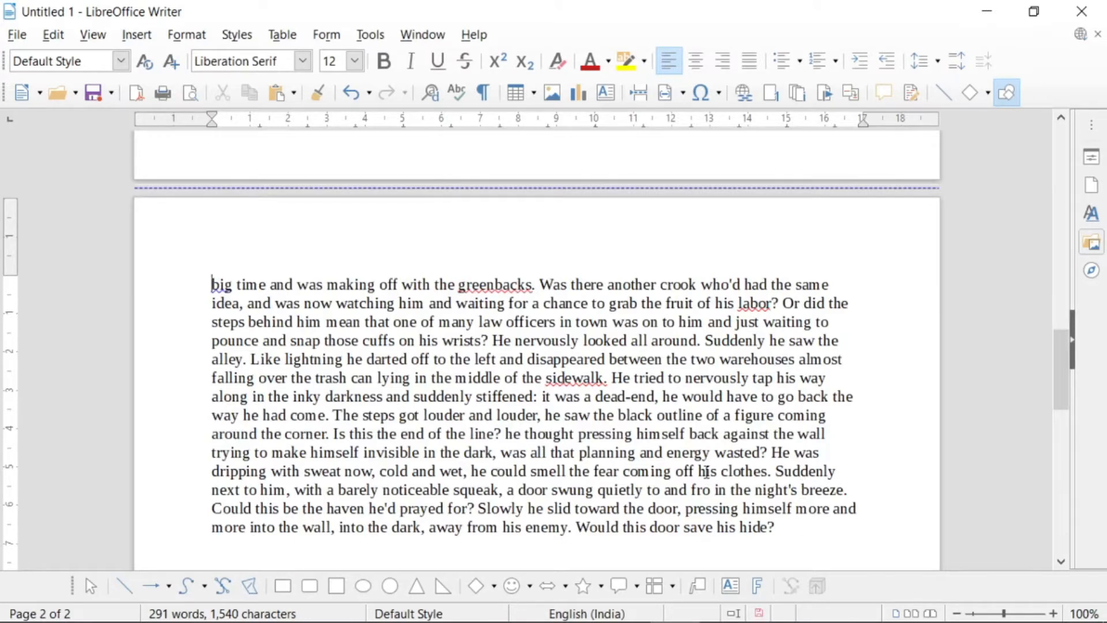
pyautogui.scroll(5, 707, 473)
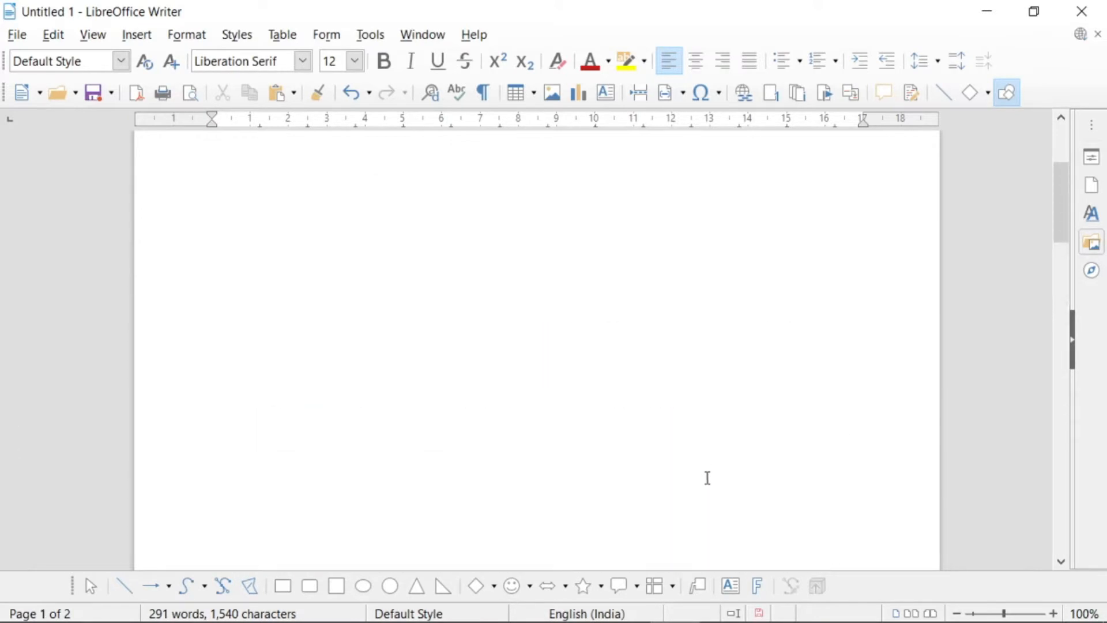
# Insert a manual row break after "idea," in the paragraph on page 2.
pyautogui.click(141, 37)
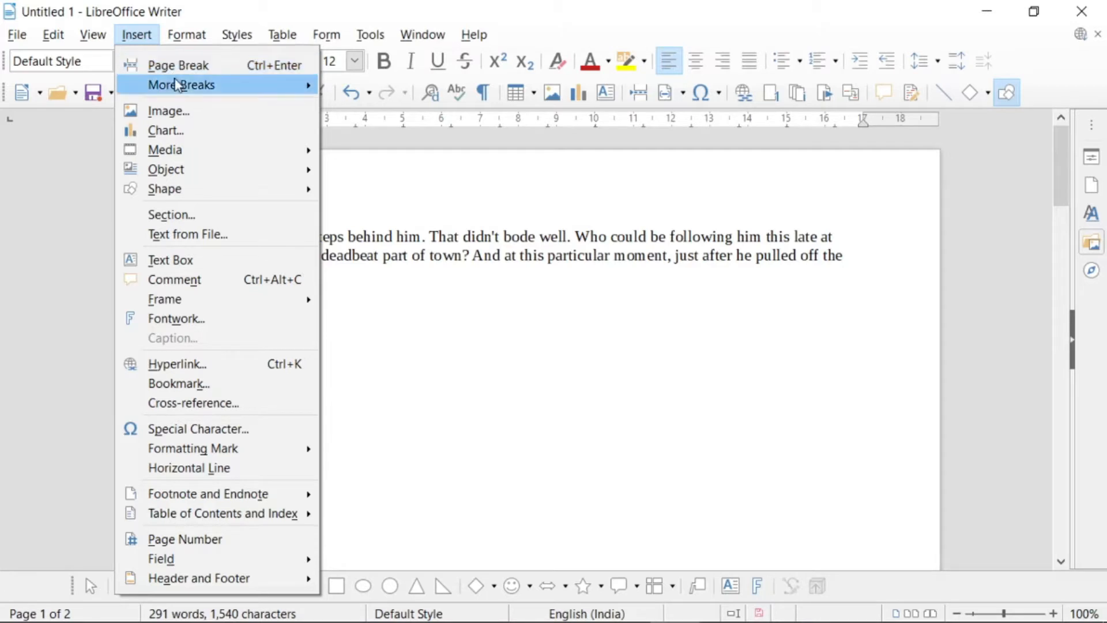
pyautogui.moveTo(186, 91)
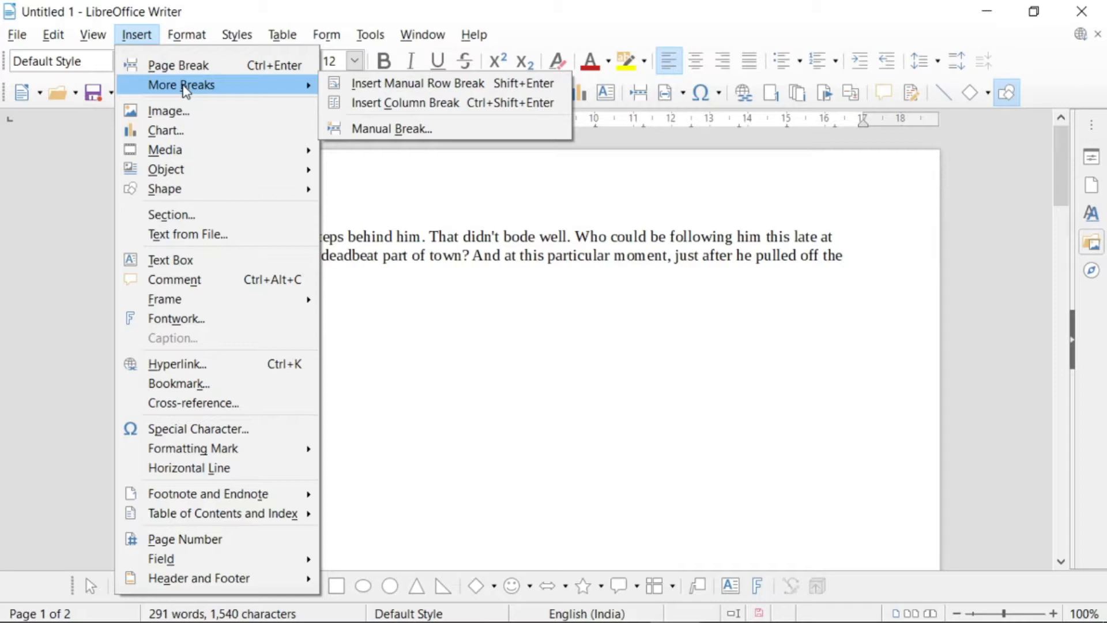
pyautogui.click(535, 340)
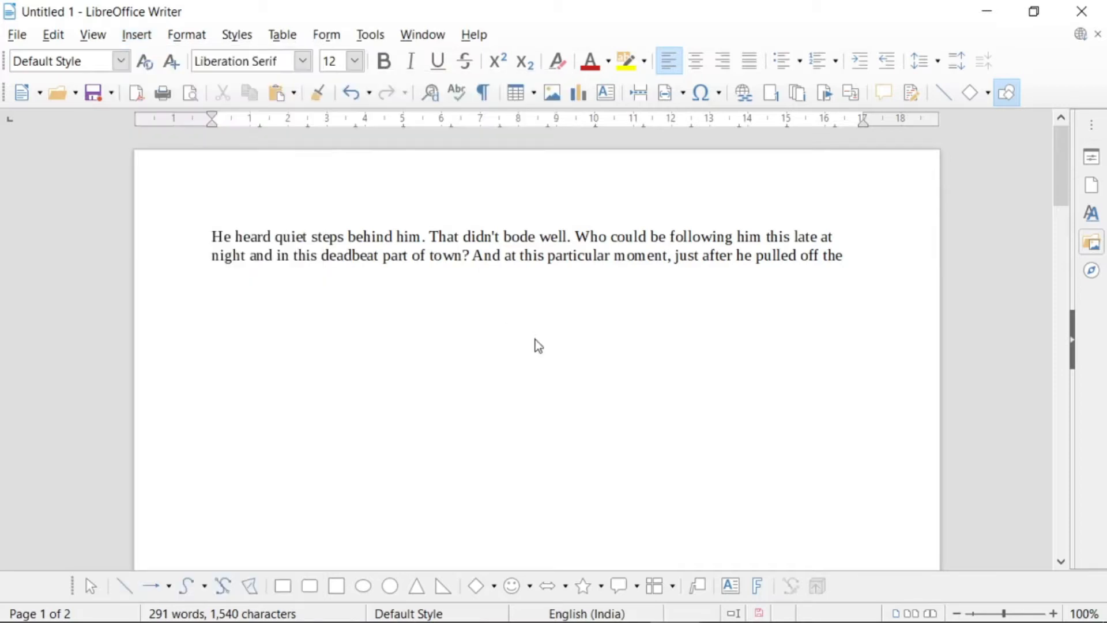
pyautogui.scroll(-3, 535, 340)
pyautogui.scroll(-7, 537, 357)
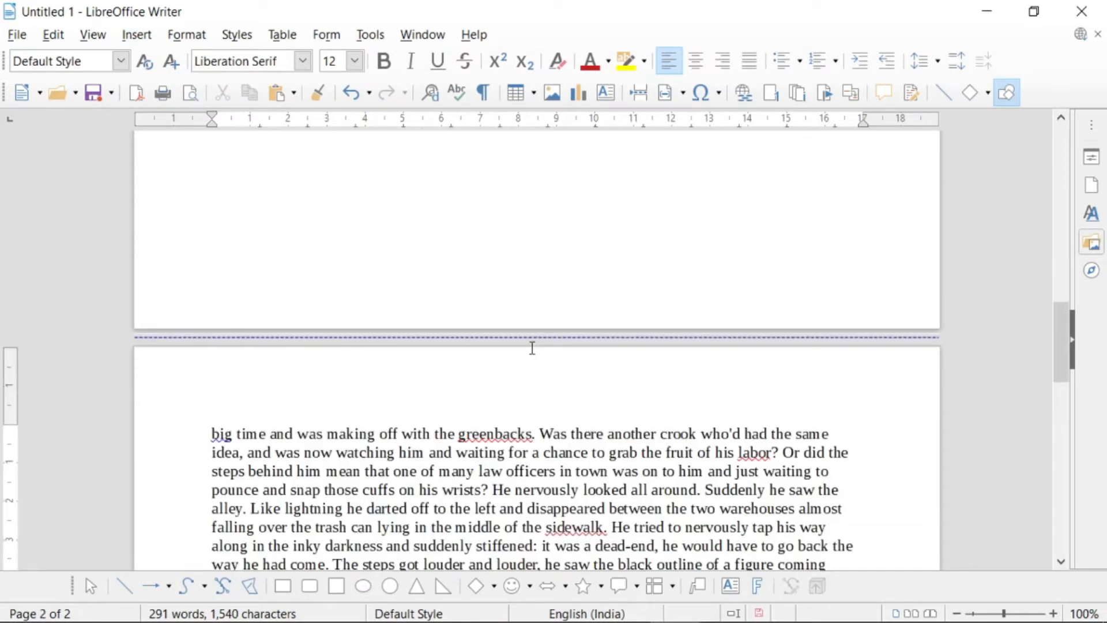
pyautogui.scroll(-2, 529, 346)
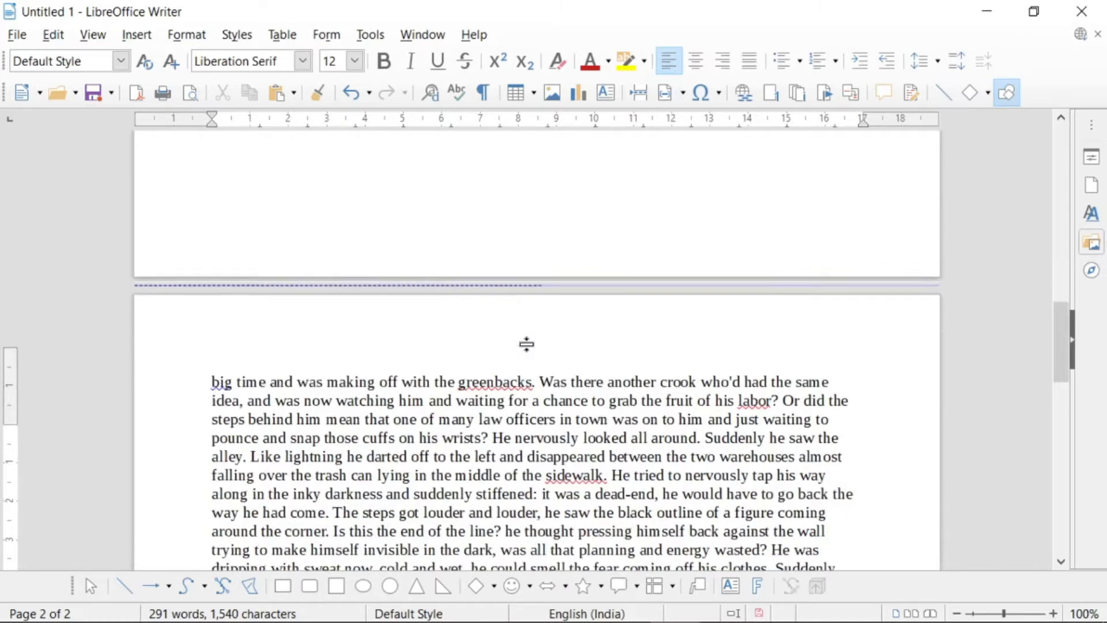
pyautogui.scroll(-3, 526, 345)
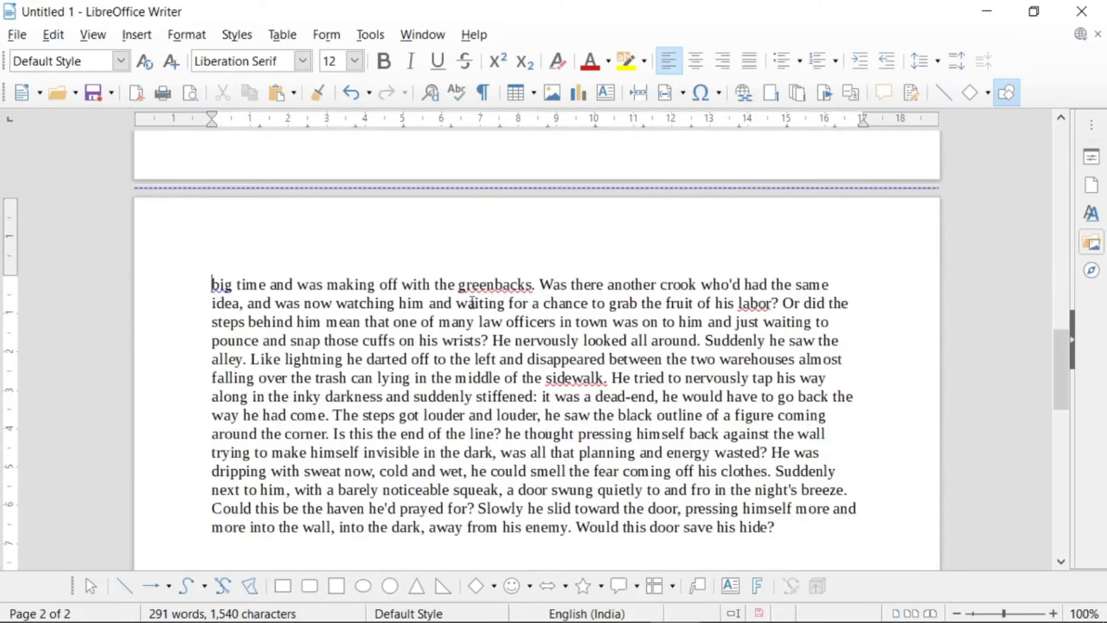
pyautogui.doubleClick(241, 303)
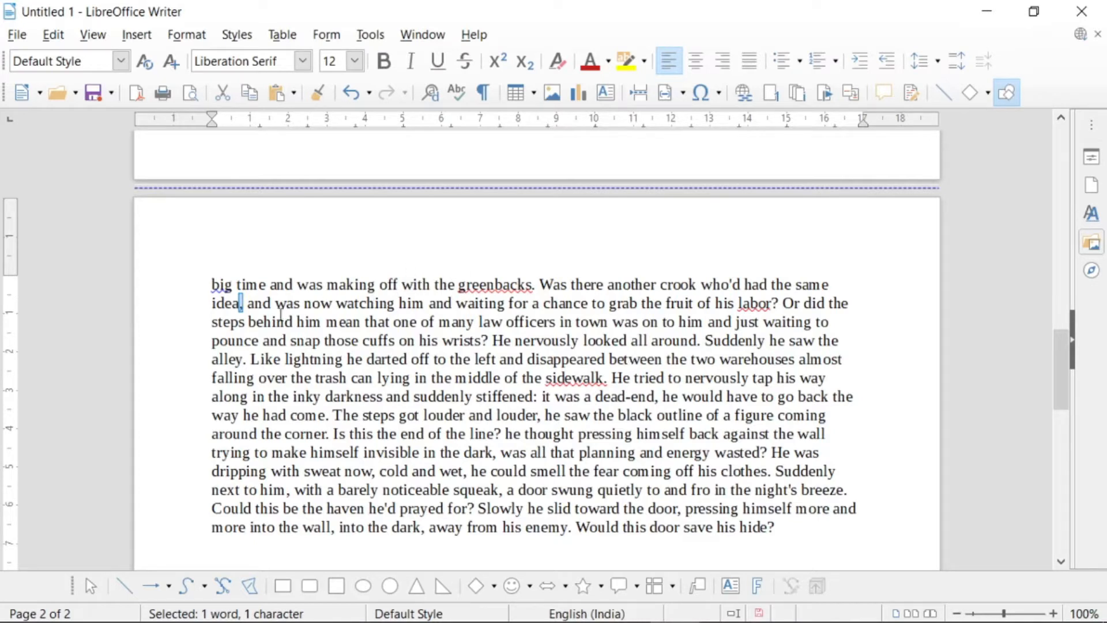
pyautogui.click(248, 304)
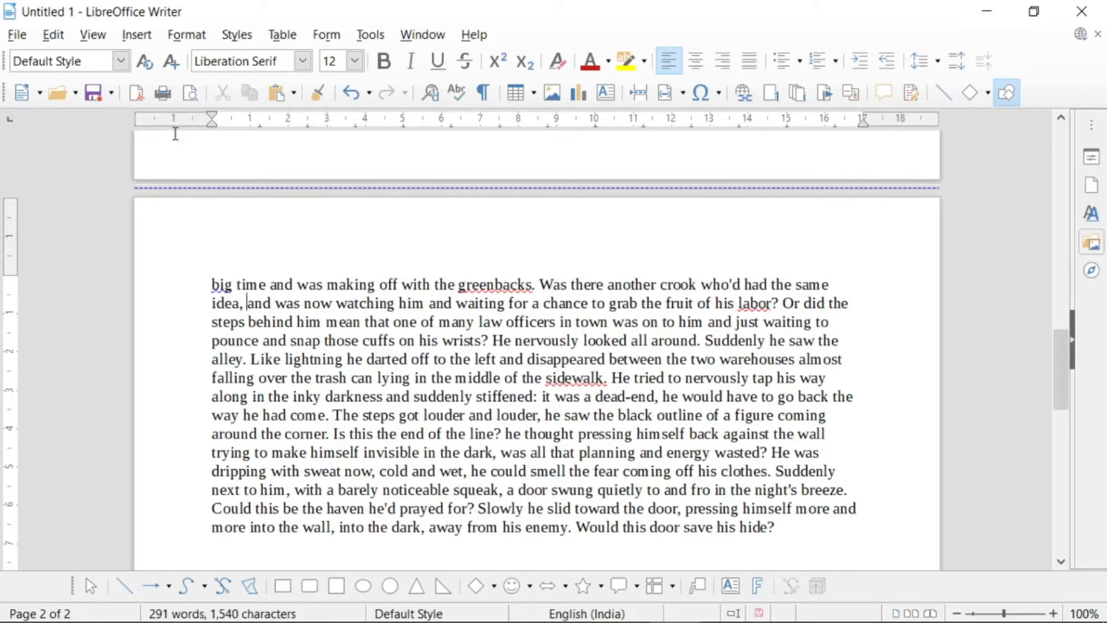
pyautogui.click(136, 34)
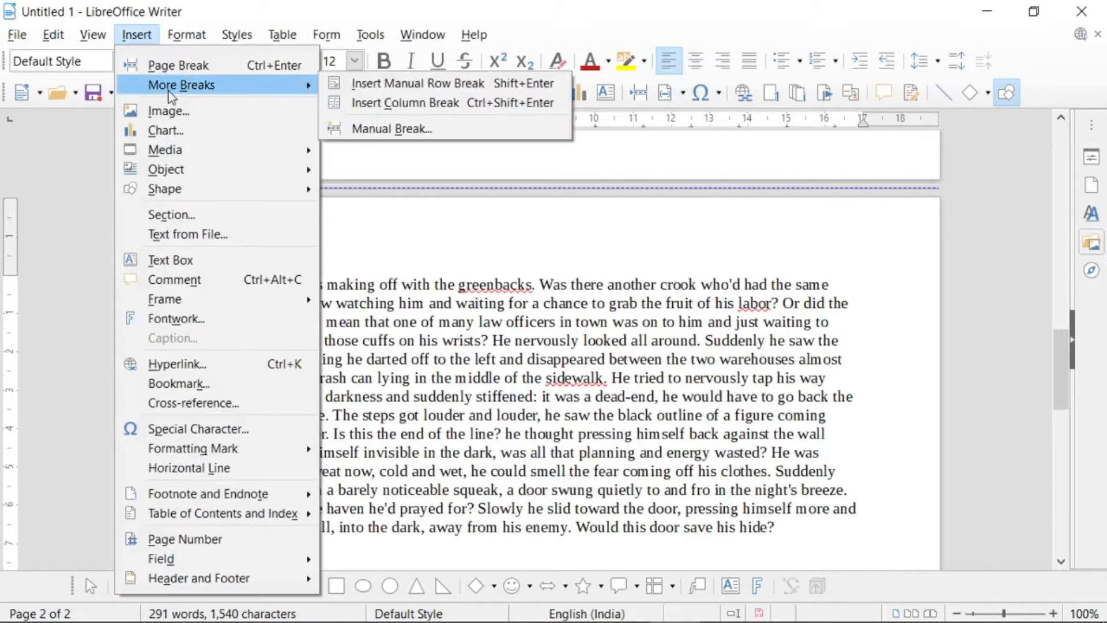
pyautogui.click(435, 87)
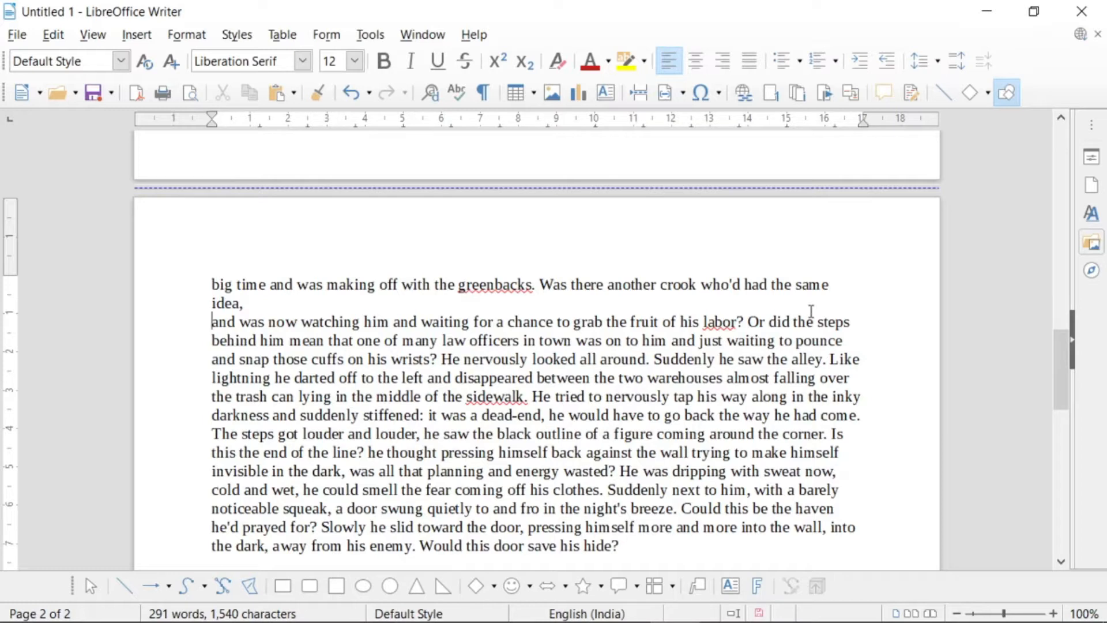
# Start a new paragraph after the closing sentence "Would this door save his hide?" on page 2.
pyautogui.click(136, 37)
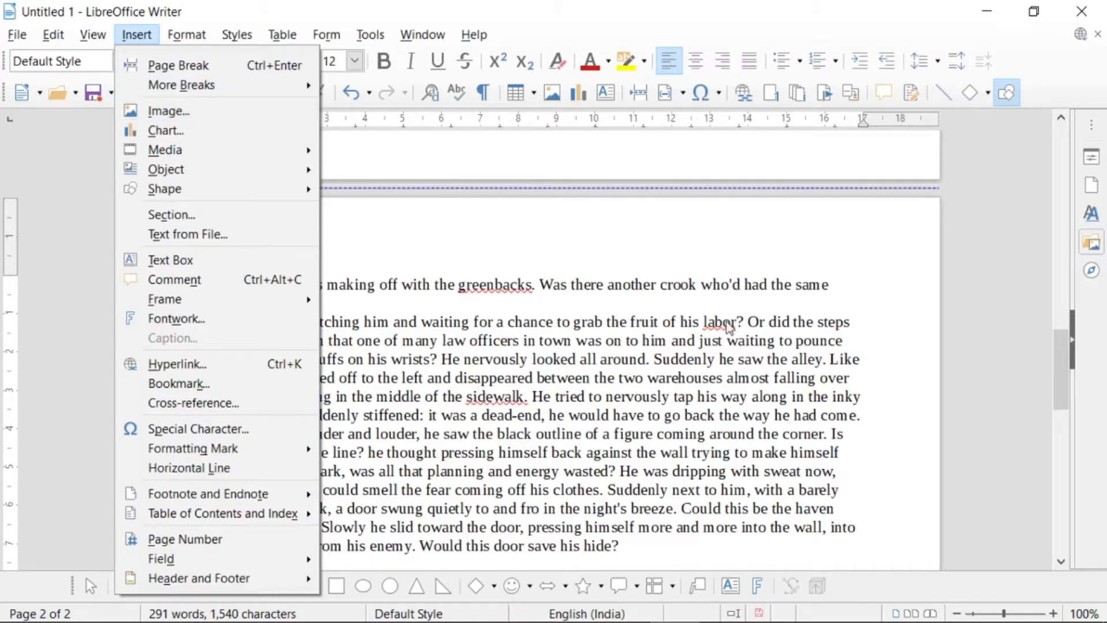
pyautogui.click(877, 480)
pyautogui.scroll(-5, 873, 483)
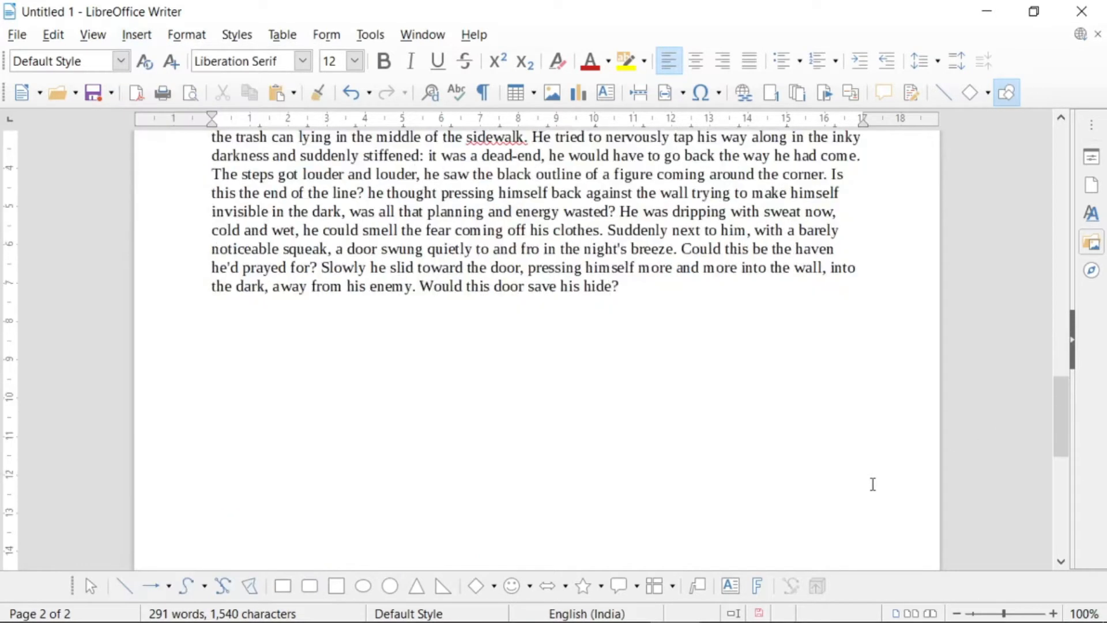
pyautogui.click(620, 288)
pyautogui.press('Return')
# Insert the picture (132).jpg from the Saved Pictures folder at the end of the page 1 text.
pyautogui.scroll(5, 297, 321)
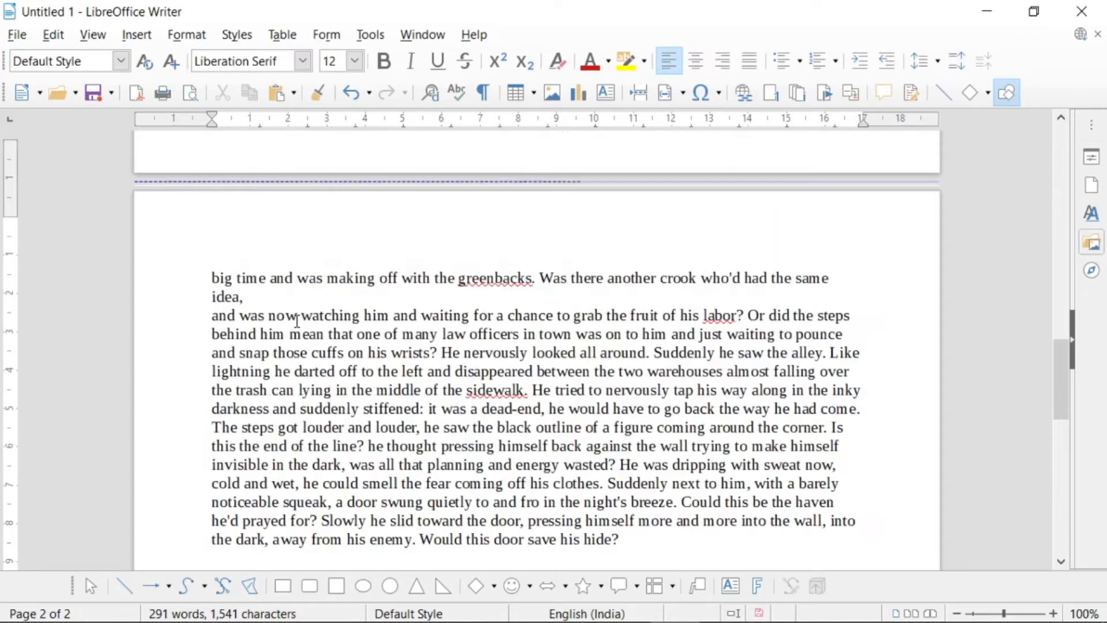
pyautogui.scroll(10, 297, 322)
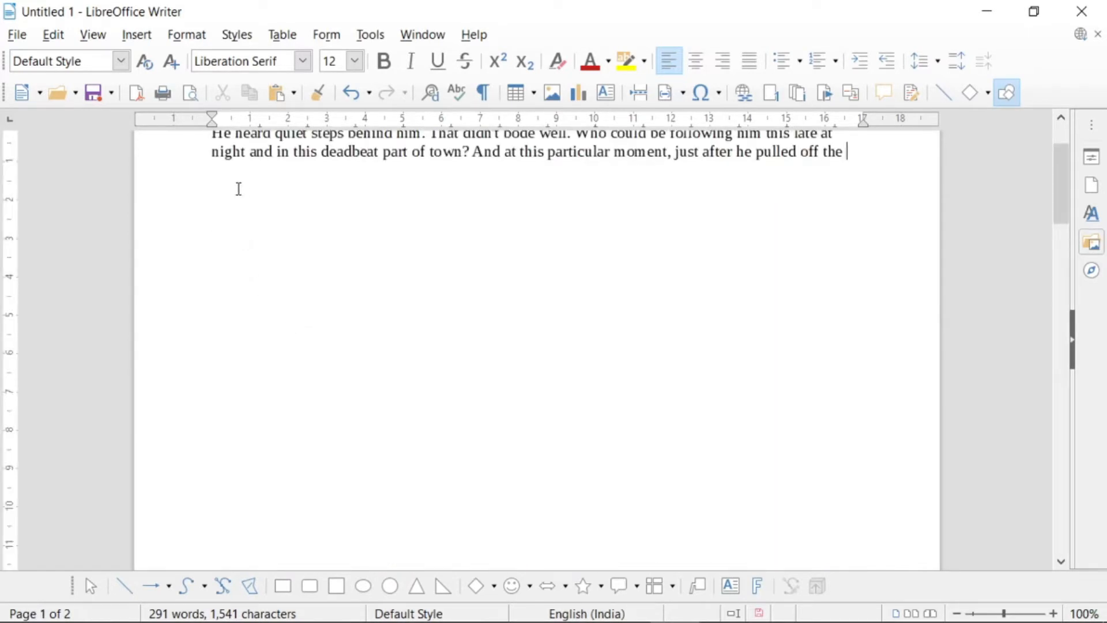
pyautogui.click(128, 40)
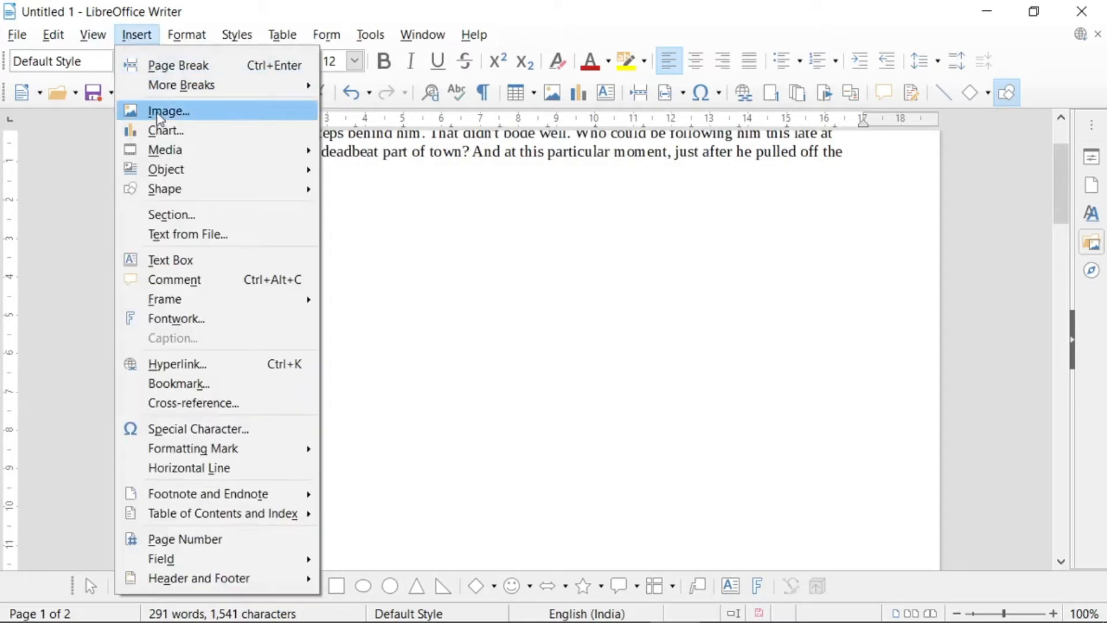
pyautogui.click(188, 113)
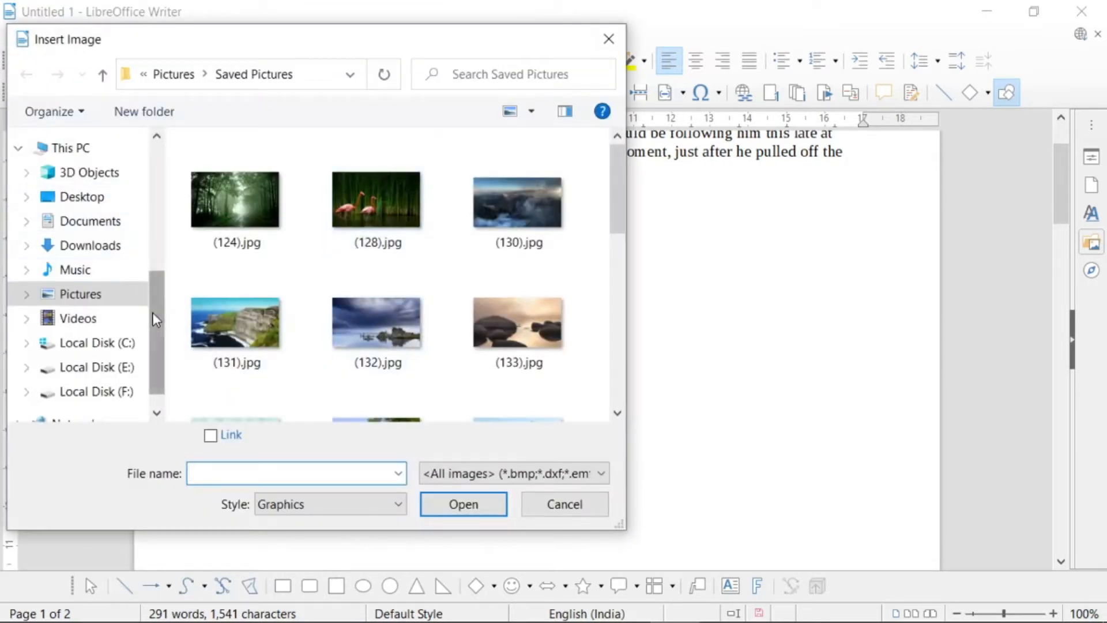
pyautogui.moveTo(155, 313)
pyautogui.mouseDown()
pyautogui.moveTo(166, 189)
pyautogui.moveTo(158, 333)
pyautogui.mouseUp()
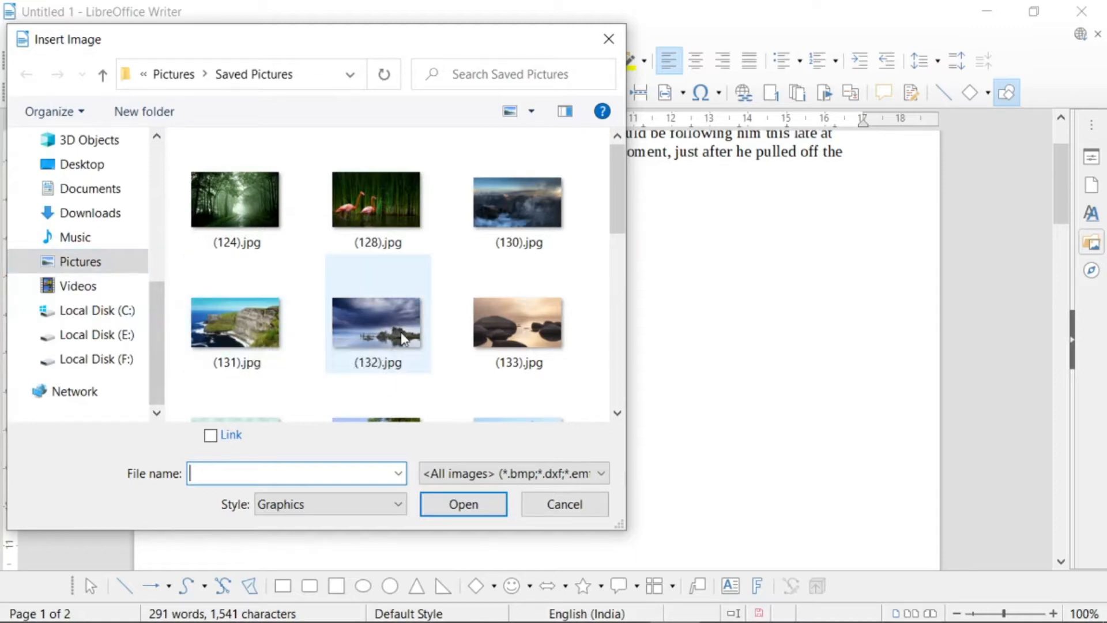
pyautogui.doubleClick(419, 339)
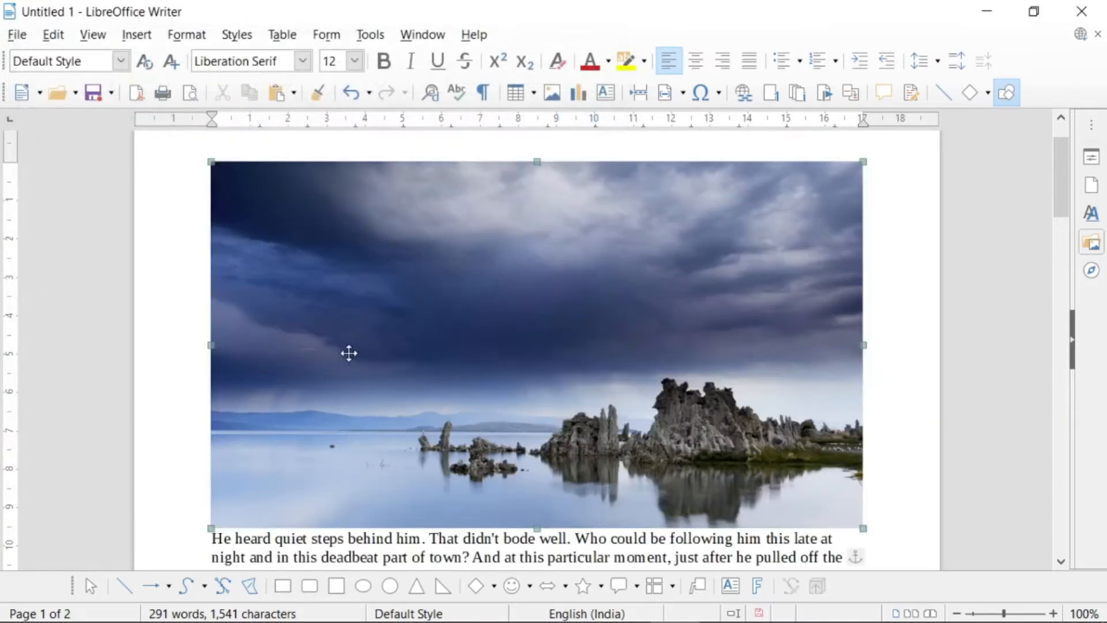
# Shrink the inserted image proportionally to about 2.61 x 1.47 and place it directly below the page 1 text near the left margin.
pyautogui.scroll(-3, 565, 365)
pyautogui.scroll(4, 565, 364)
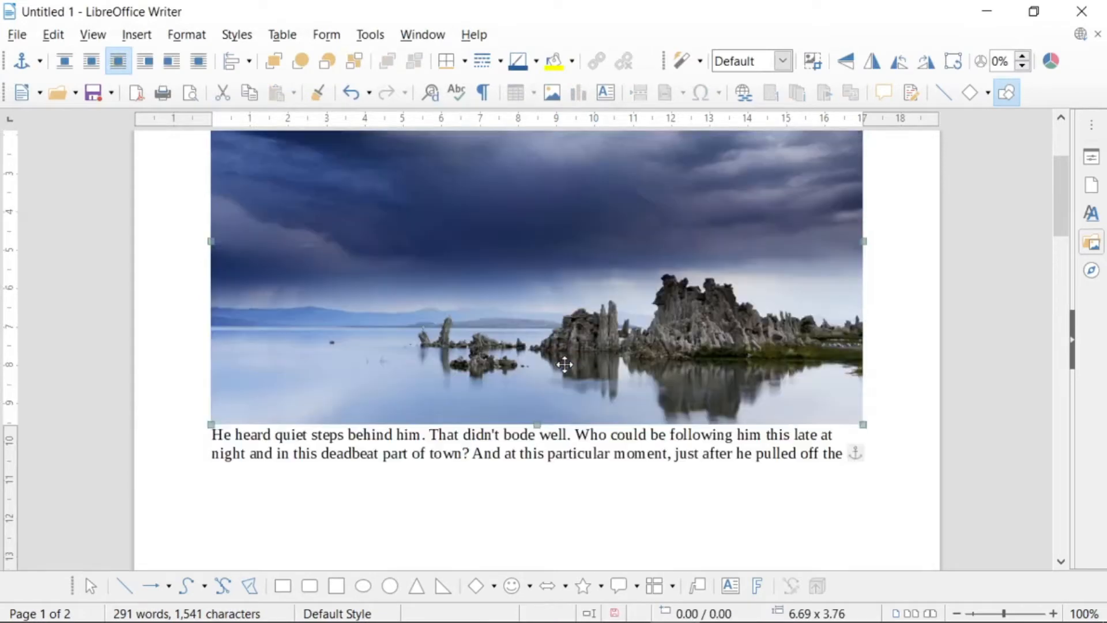
pyautogui.scroll(-3, 565, 364)
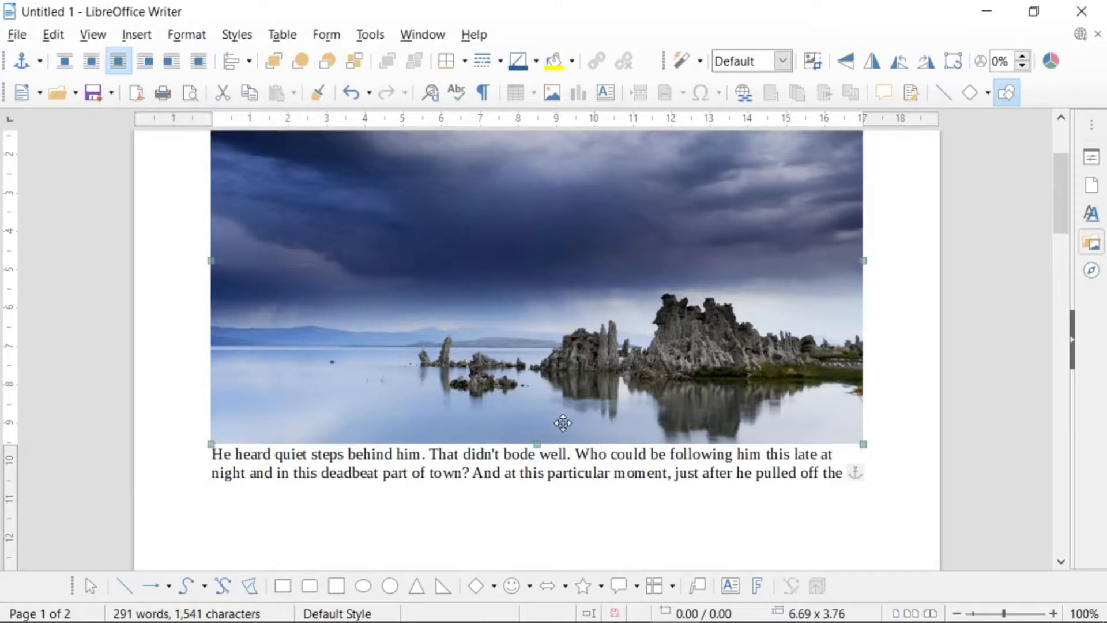
pyautogui.scroll(4, 564, 423)
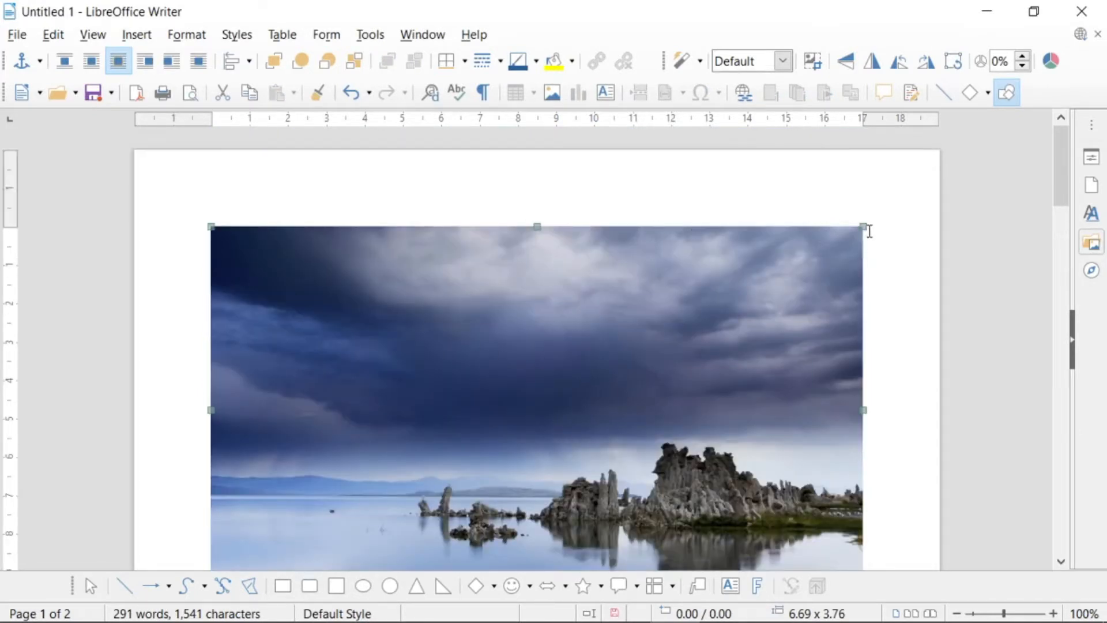
pyautogui.moveTo(863, 227); pyautogui.dragTo(464, 455)
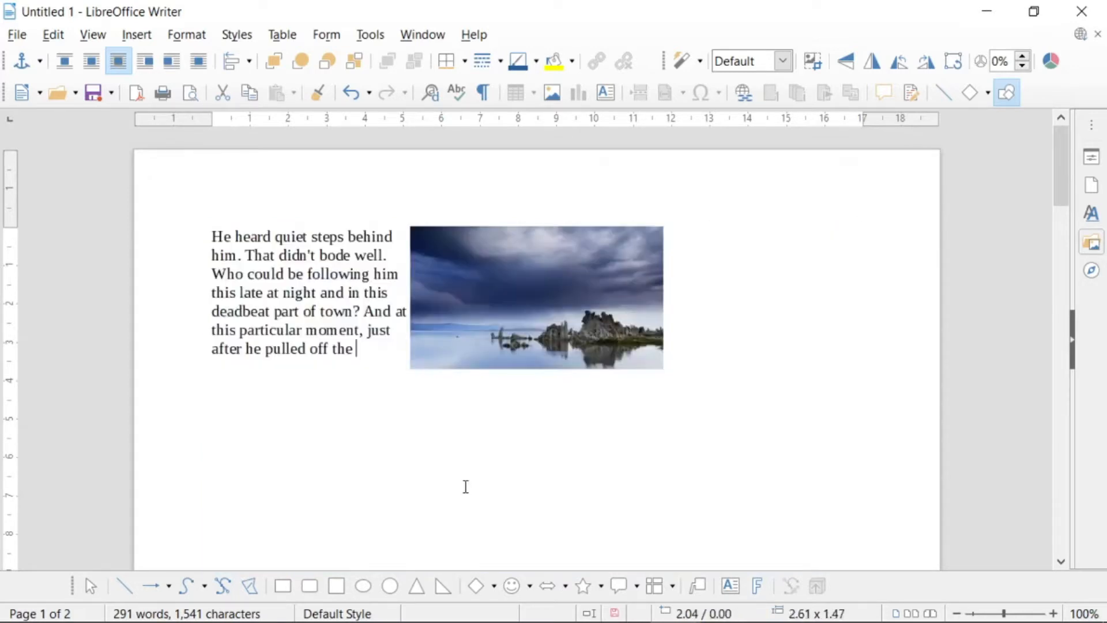
pyautogui.click(465, 486)
pyautogui.moveTo(539, 288); pyautogui.dragTo(603, 353)
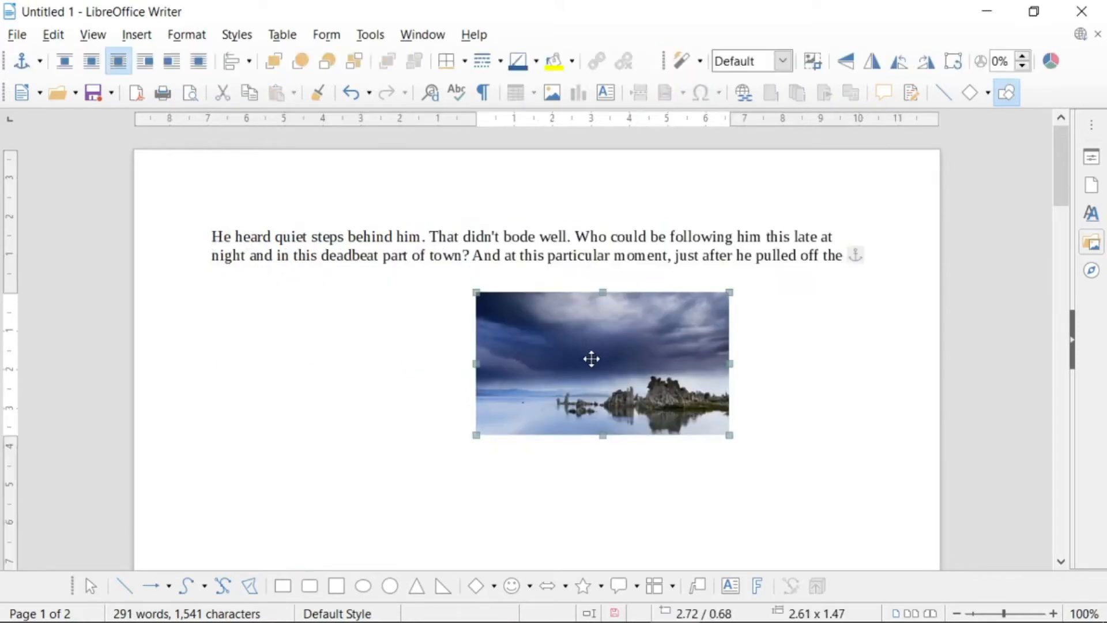
pyautogui.moveTo(606, 361); pyautogui.dragTo(349, 328)
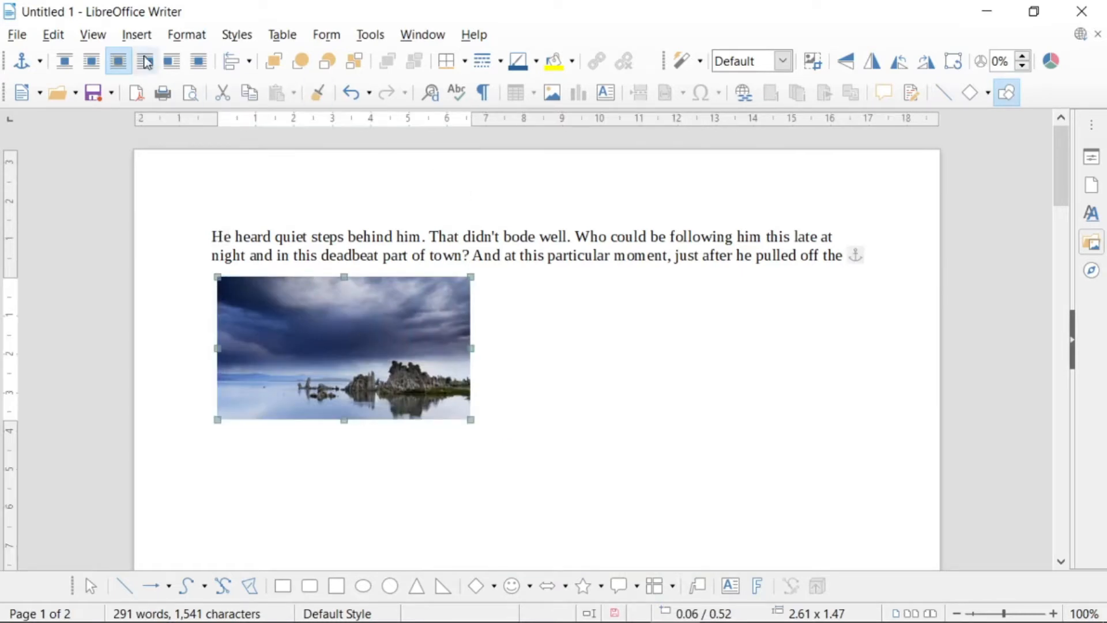
# Deselect the image and insert a default column chart at the end of the page 1 text.
pyautogui.click(145, 35)
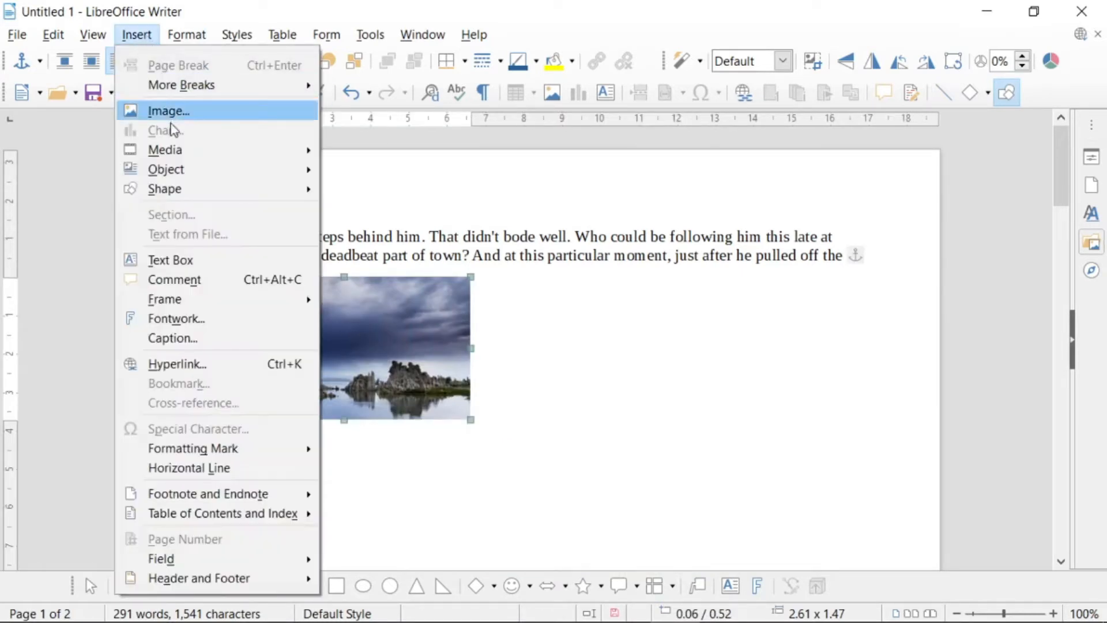
pyautogui.click(641, 417)
pyautogui.click(639, 338)
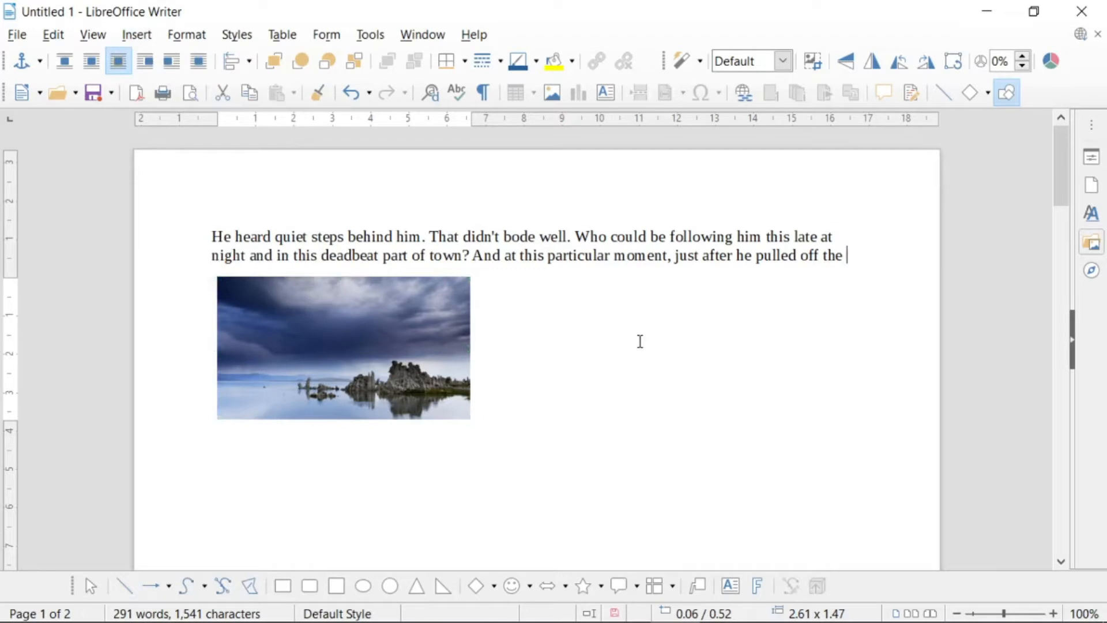
pyautogui.click(151, 43)
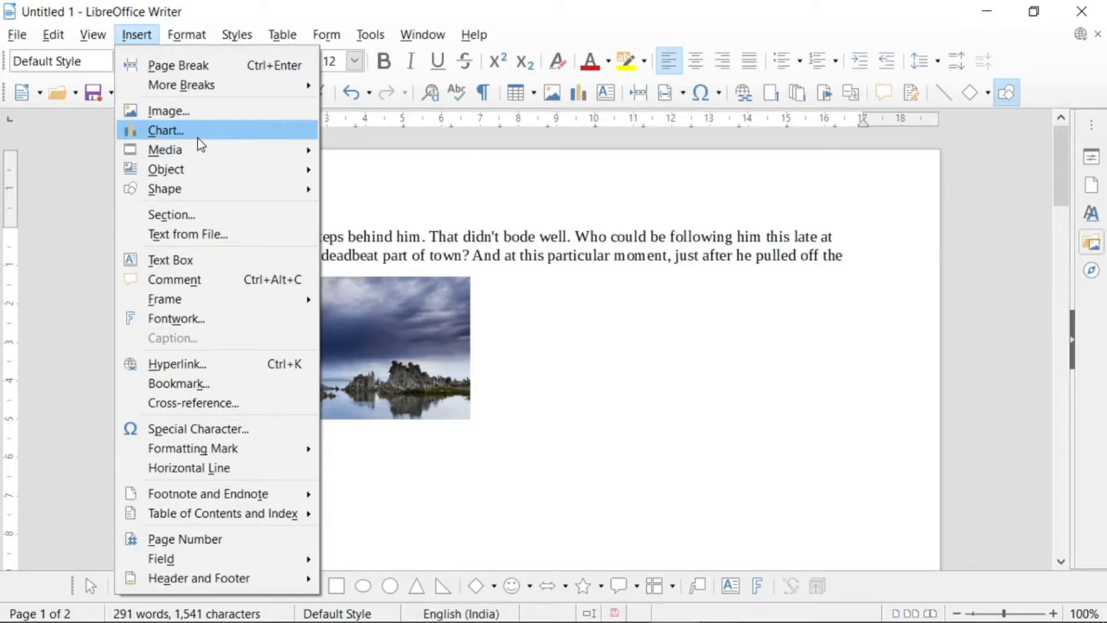
pyautogui.click(167, 131)
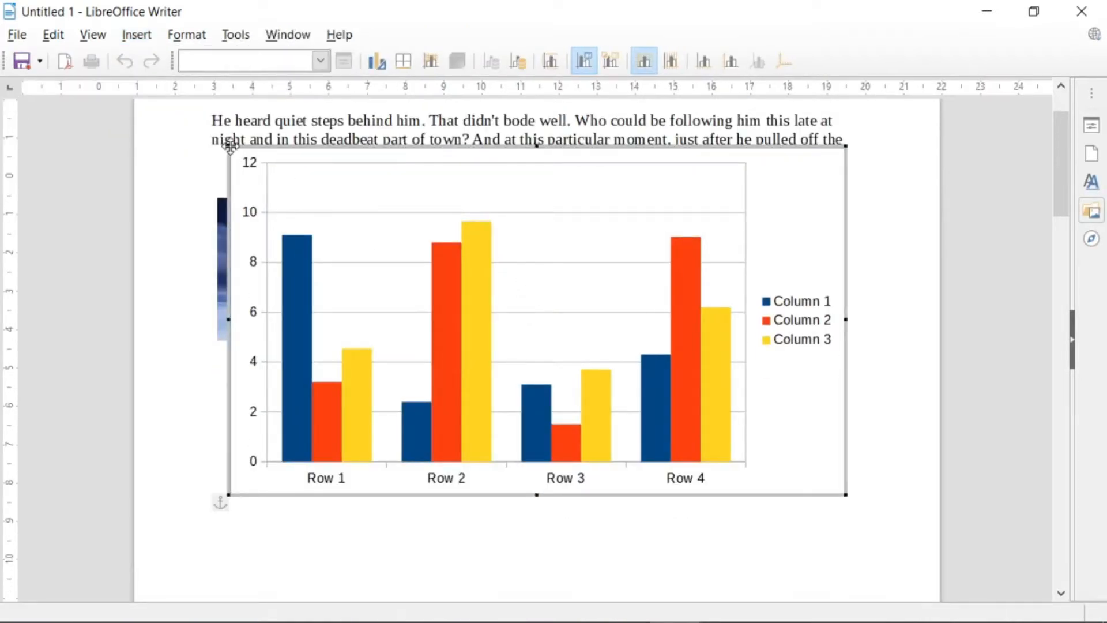
# Shrink the chart to about 3.64 x 1.46 so it sits below and to the right of the landscape image, and leave chart editing.
pyautogui.moveTo(230, 147); pyautogui.dragTo(487, 349)
pyautogui.click(379, 435)
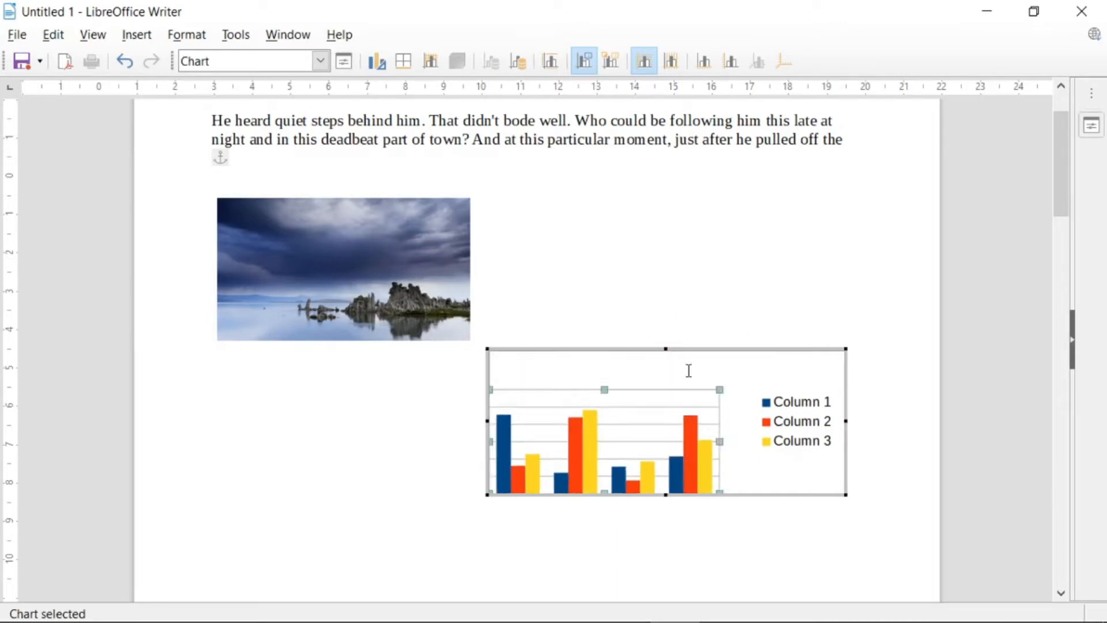
pyautogui.press('Escape')
pyautogui.press('Escape')
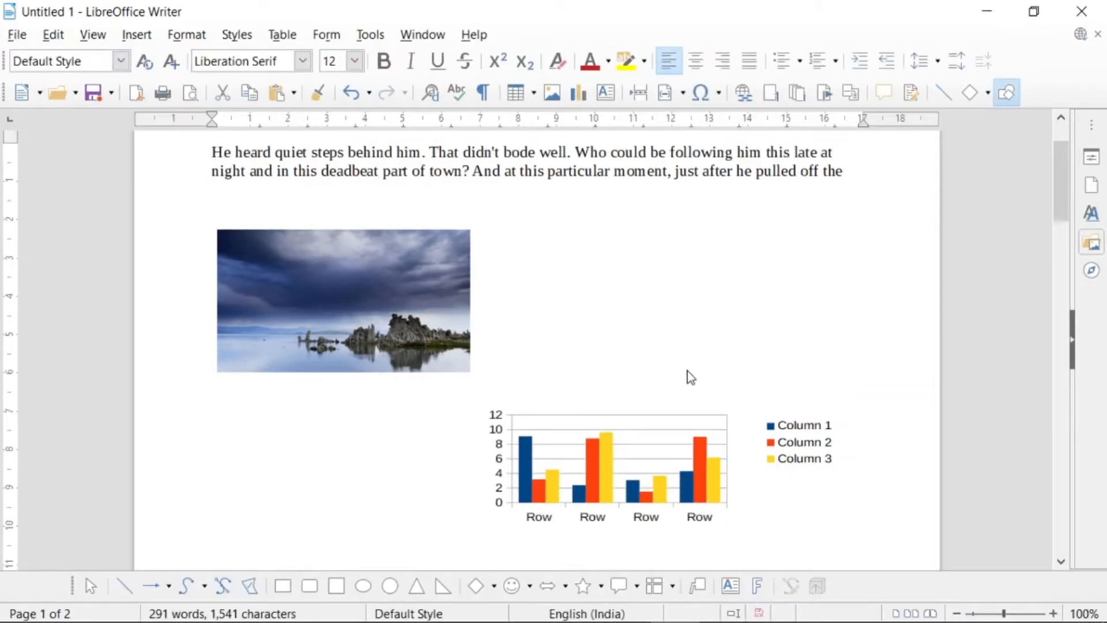
# Open the inserted chart for editing, review the available chart types, and return to the page 1 text without changing the type.
pyautogui.click(642, 445)
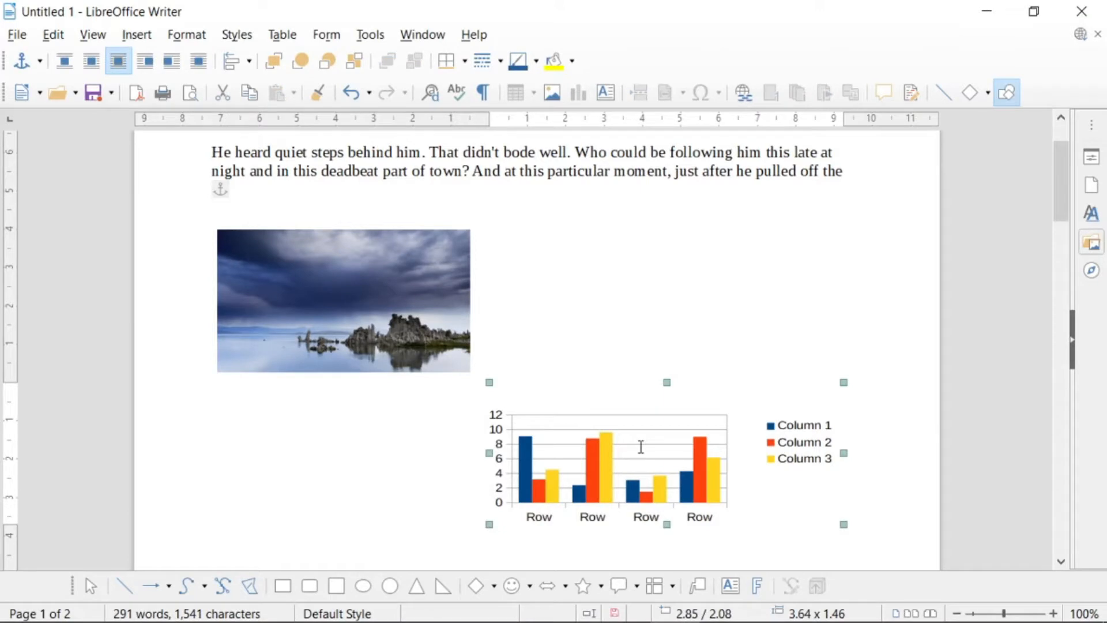
pyautogui.doubleClick(663, 435)
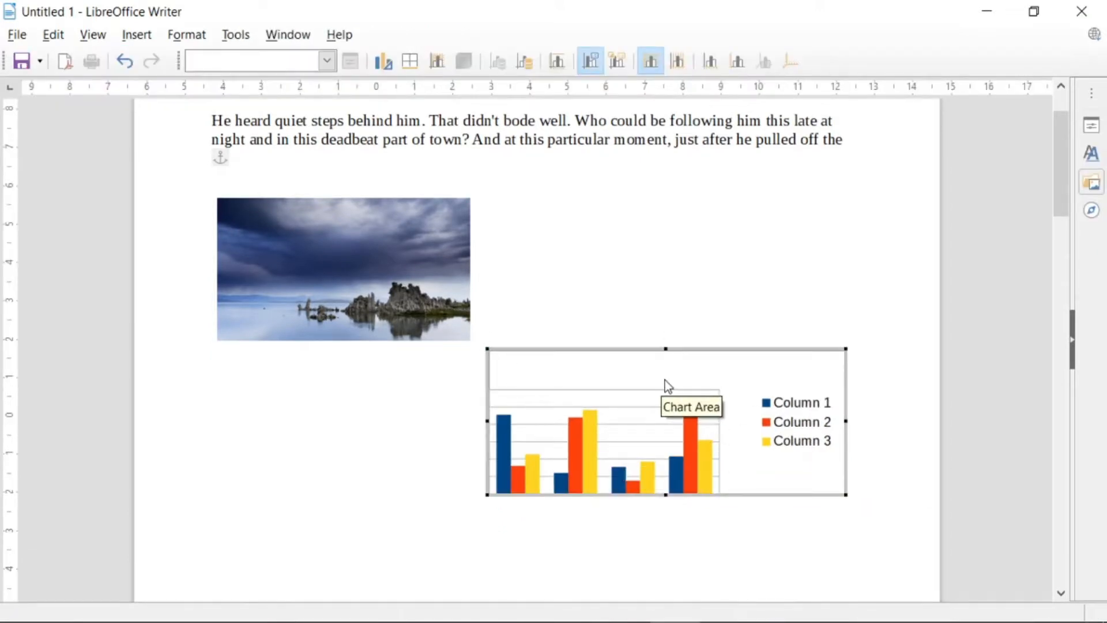
pyautogui.click(385, 63)
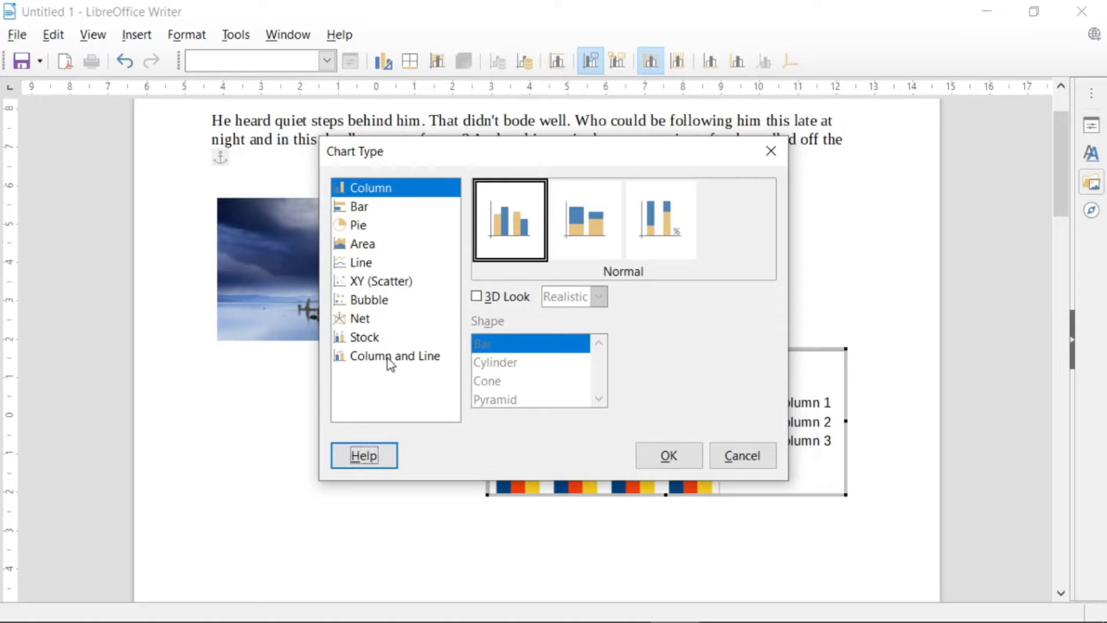
pyautogui.click(771, 151)
pyautogui.middleClick(781, 150)
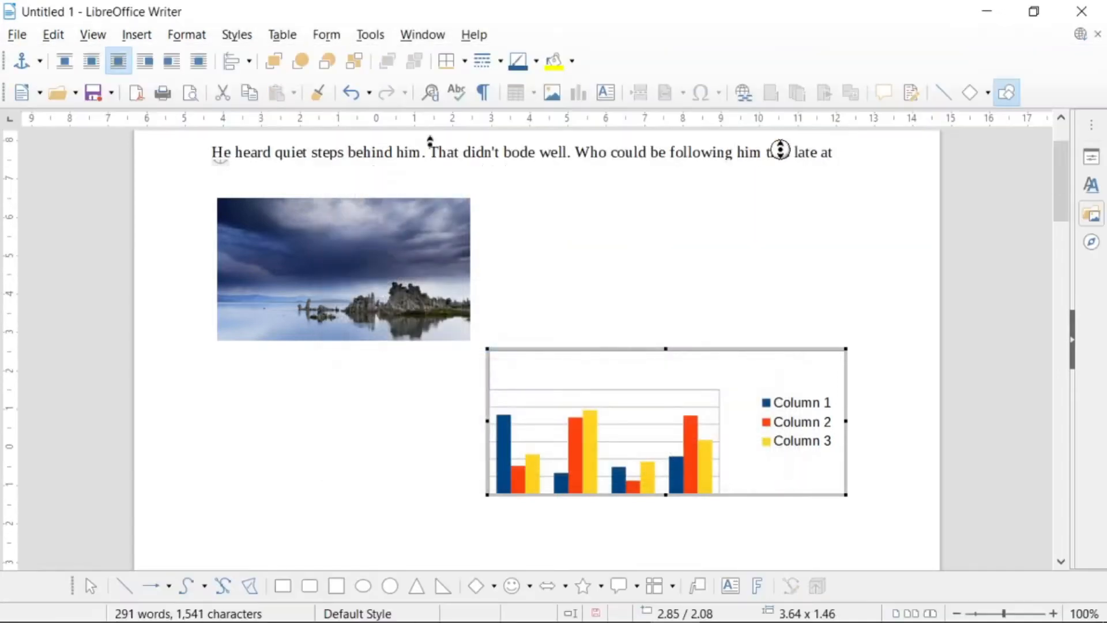
pyautogui.middleClick(369, 383)
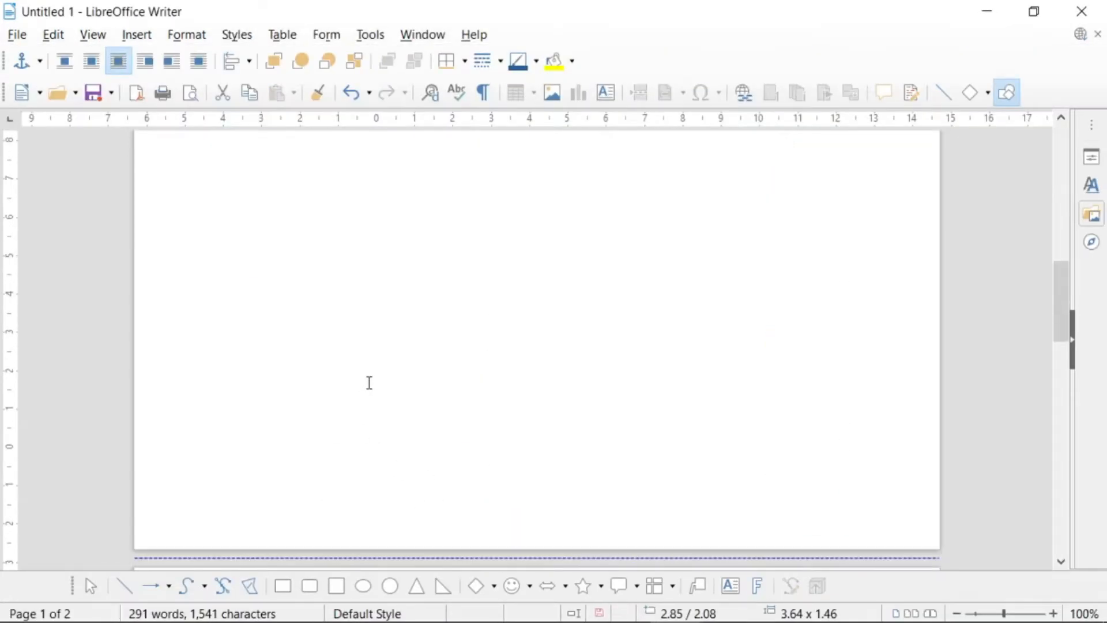
pyautogui.scroll(5, 373, 380)
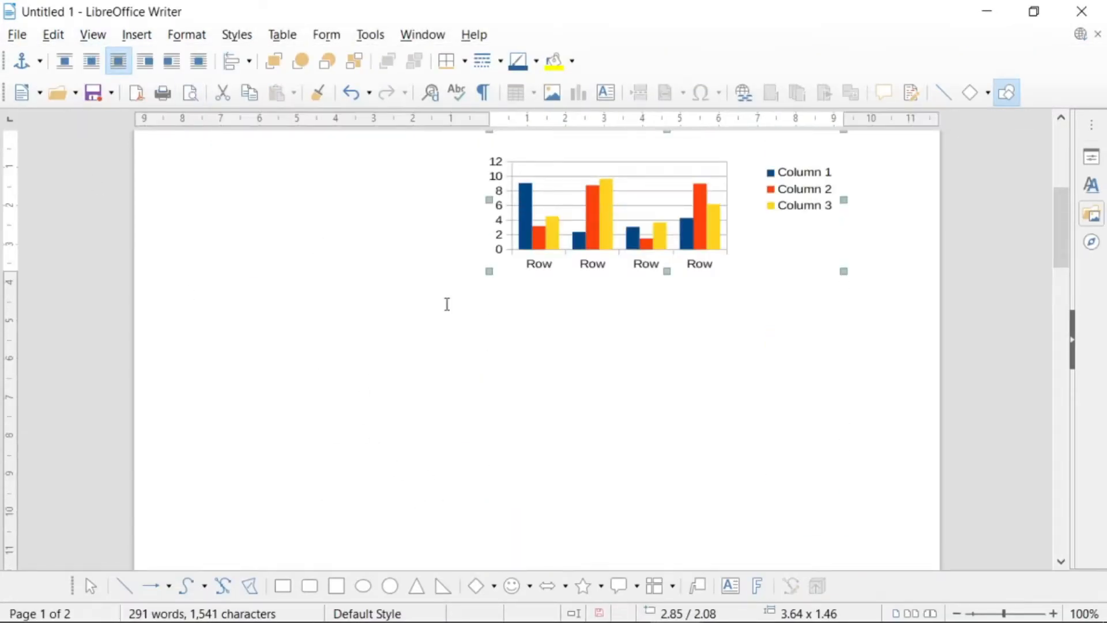
pyautogui.scroll(10, 448, 306)
pyautogui.click(402, 305)
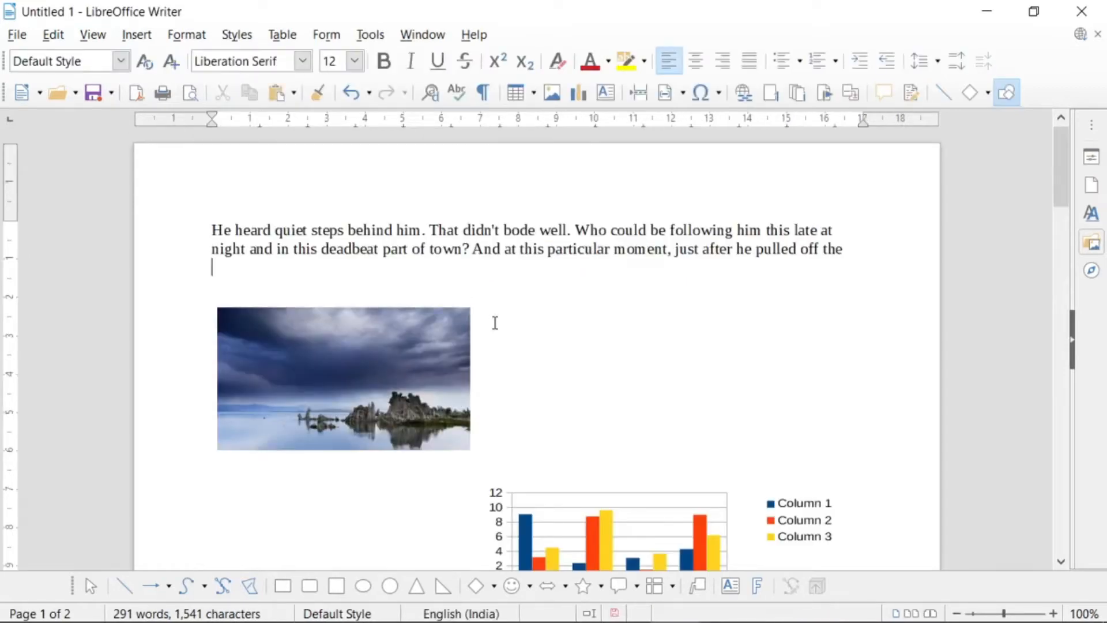
# Insert the black laptop picture from the Gallery's Computers theme on page 1.
pyautogui.click(137, 36)
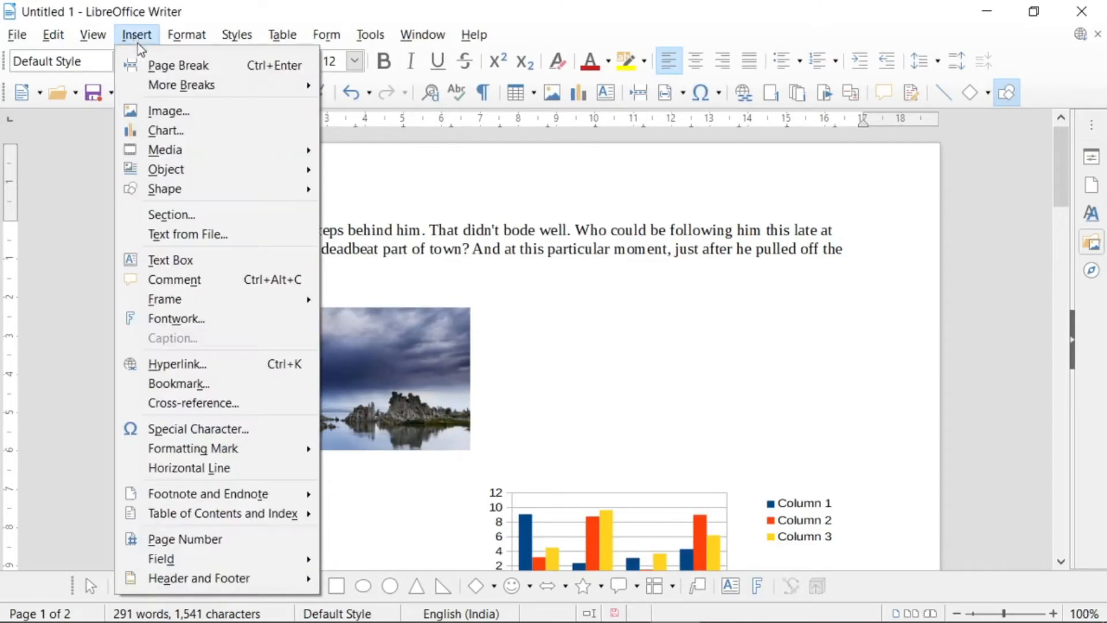
pyautogui.moveTo(159, 157)
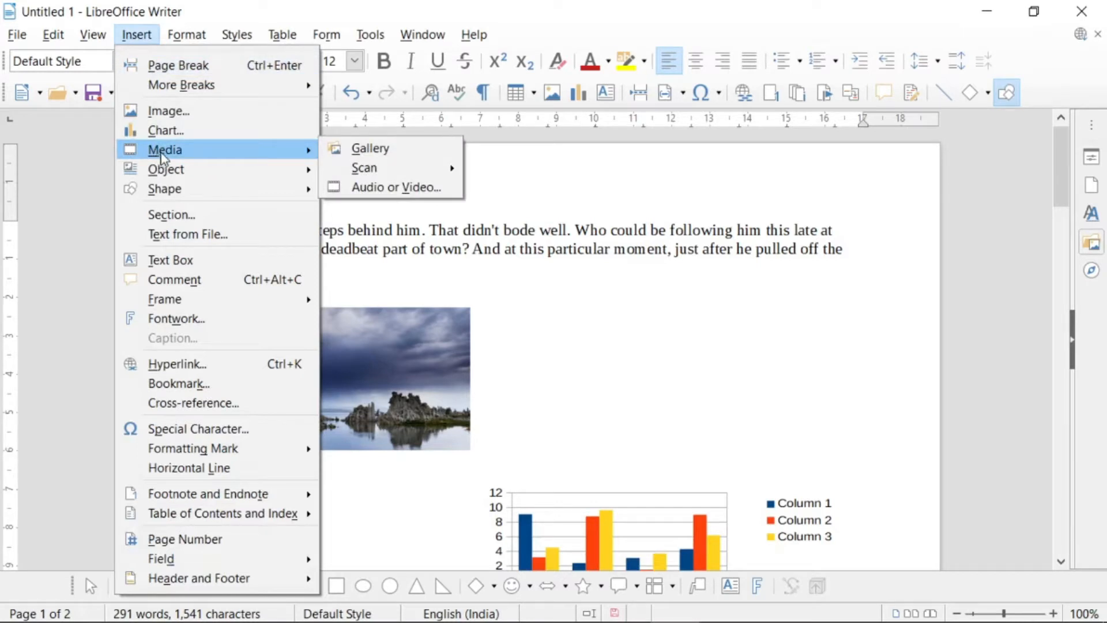
pyautogui.click(343, 150)
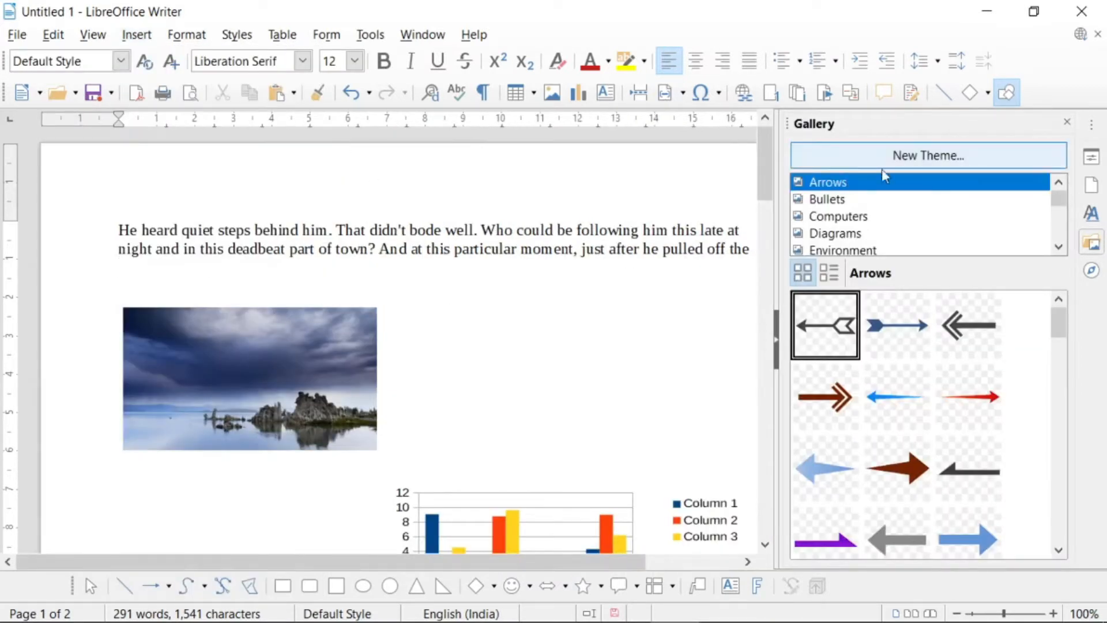
pyautogui.click(1059, 247)
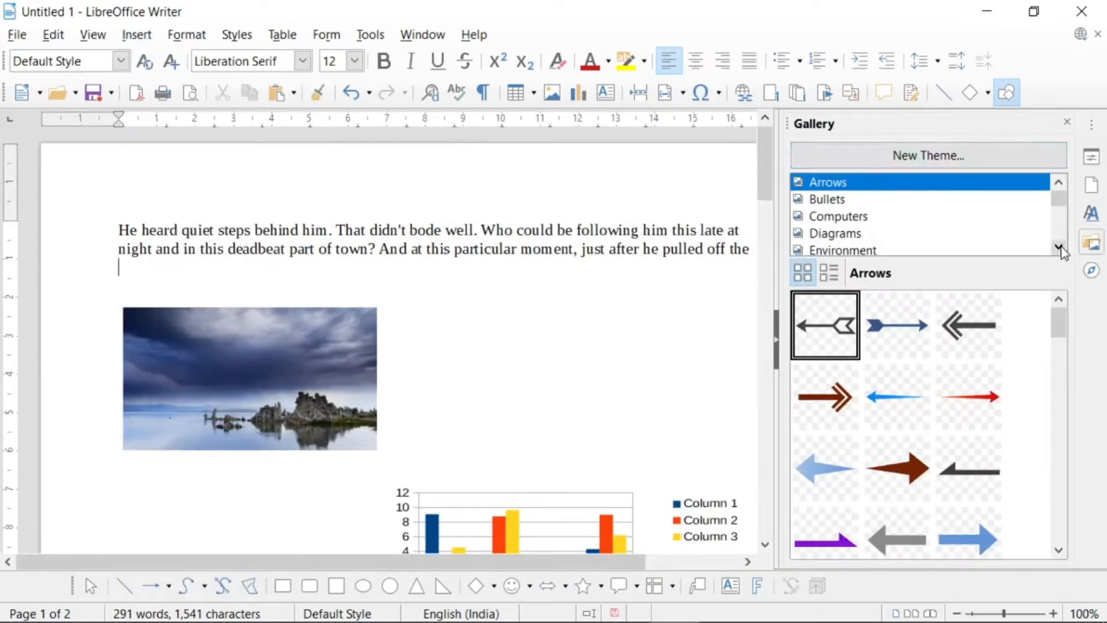
pyautogui.click(1060, 248)
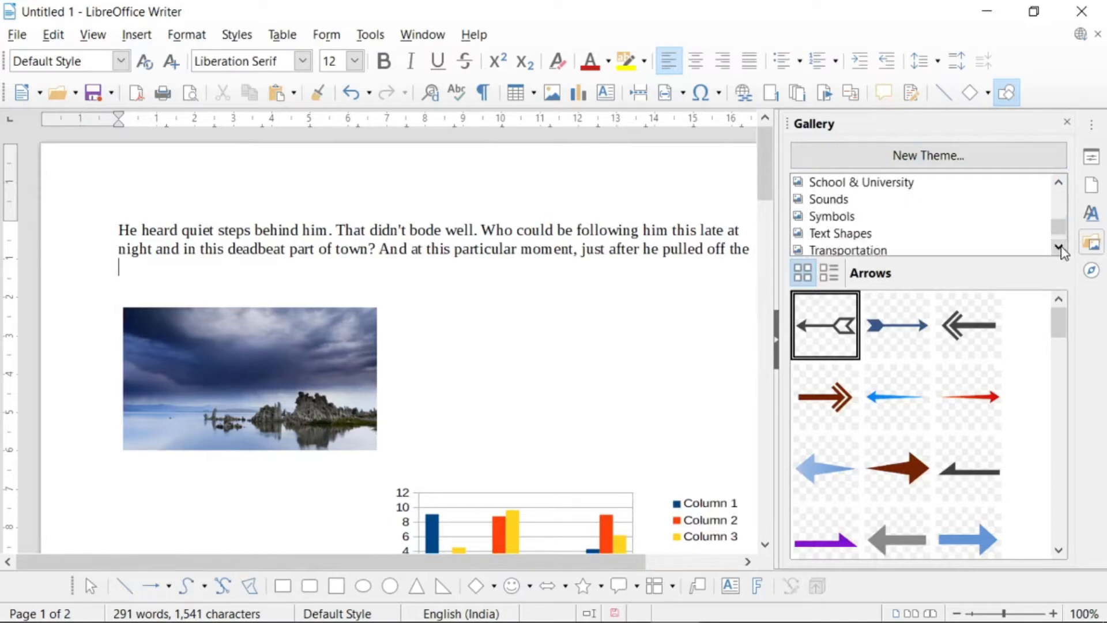
pyautogui.click(1059, 248)
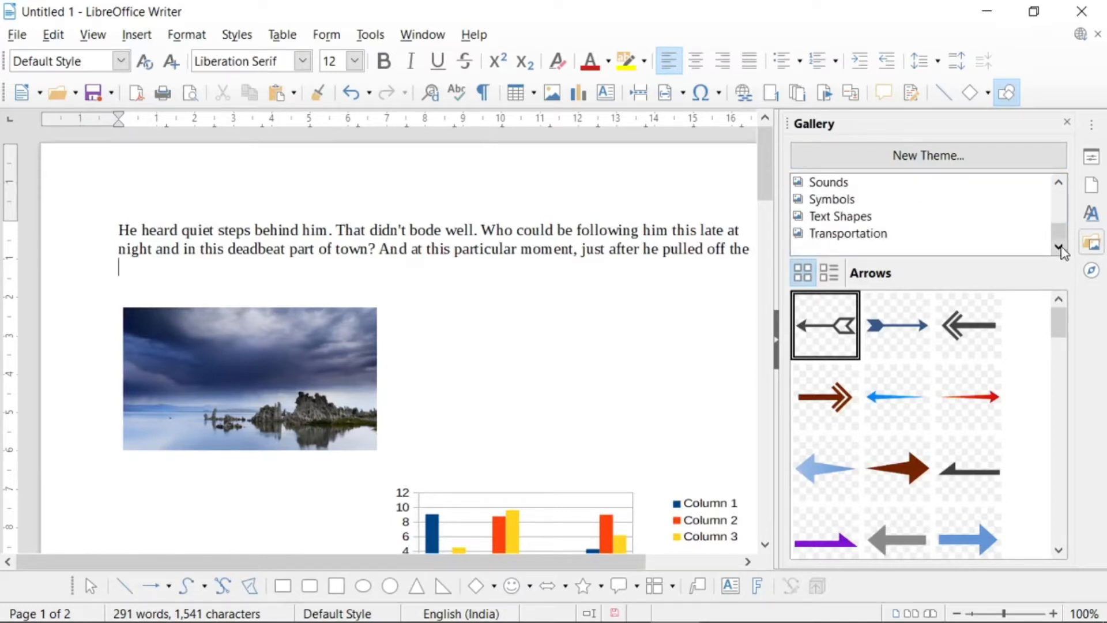
pyautogui.click(1060, 182)
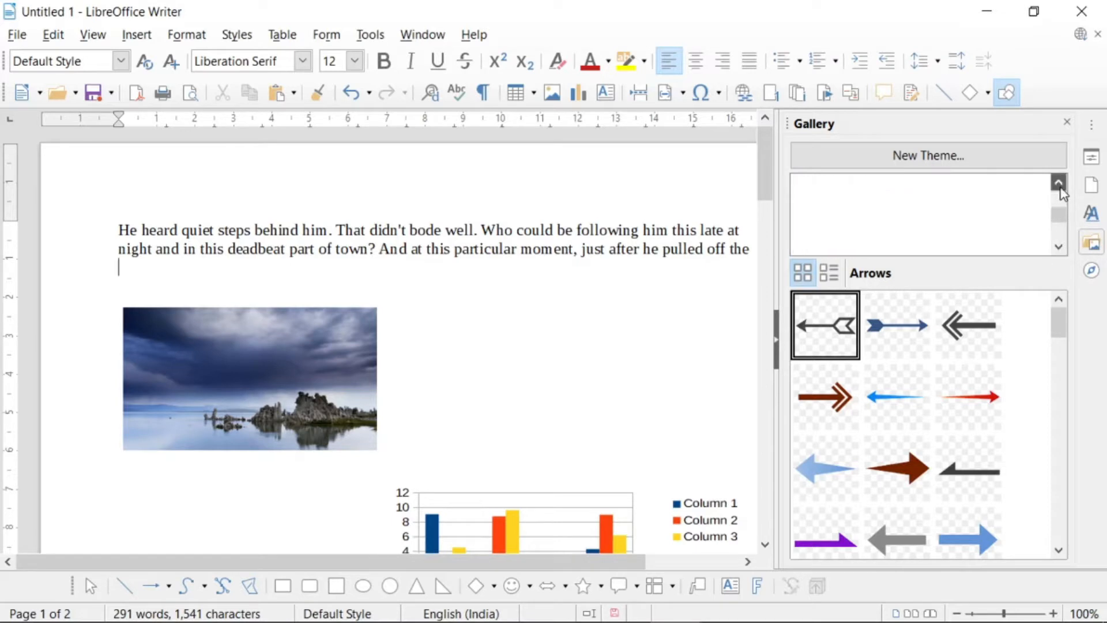
pyautogui.click(1061, 185)
pyautogui.click(837, 203)
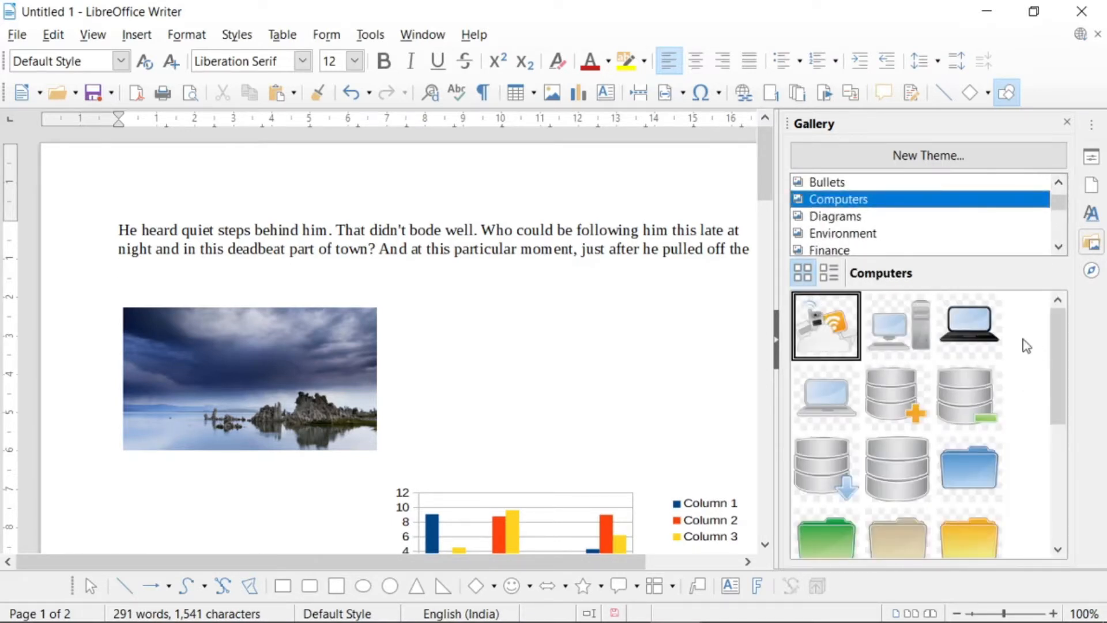
pyautogui.click(985, 333)
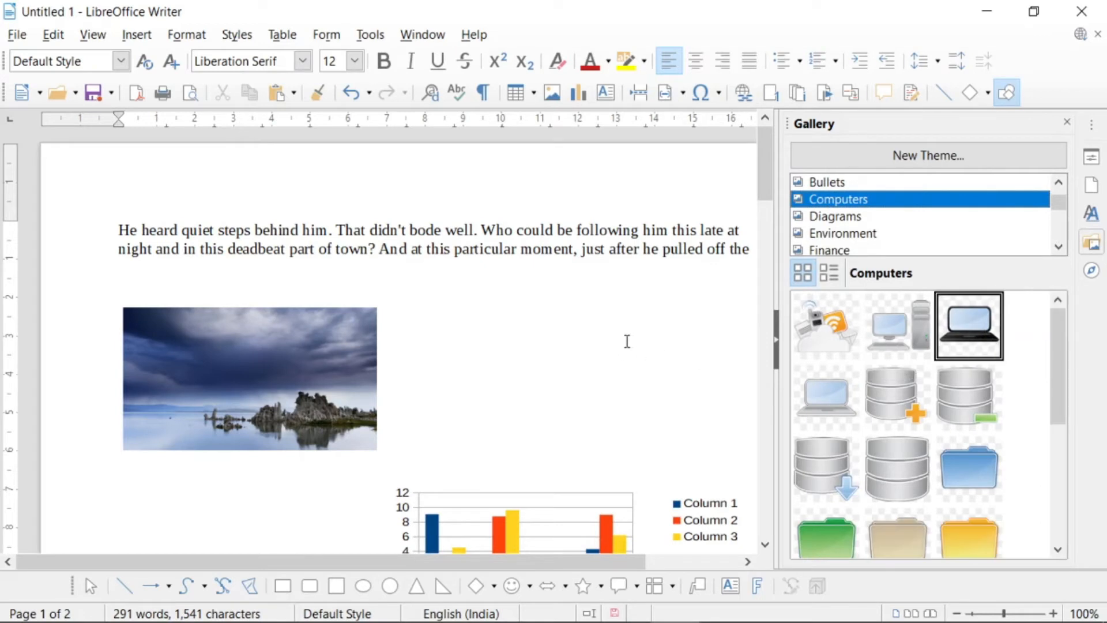
pyautogui.moveTo(948, 343); pyautogui.dragTo(657, 326)
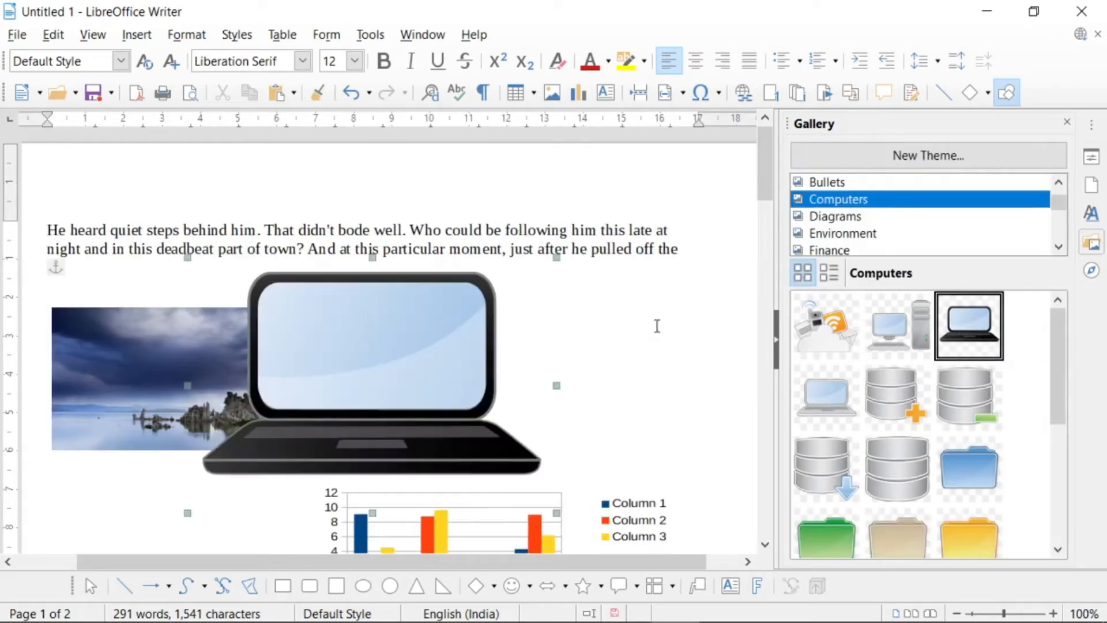
# Shrink the laptop picture to about 2.72 x 1.88, place it to the right of the landscape image, and close the Gallery.
pyautogui.moveTo(552, 258); pyautogui.dragTo(452, 330)
pyautogui.moveTo(369, 360); pyautogui.dragTo(539, 355)
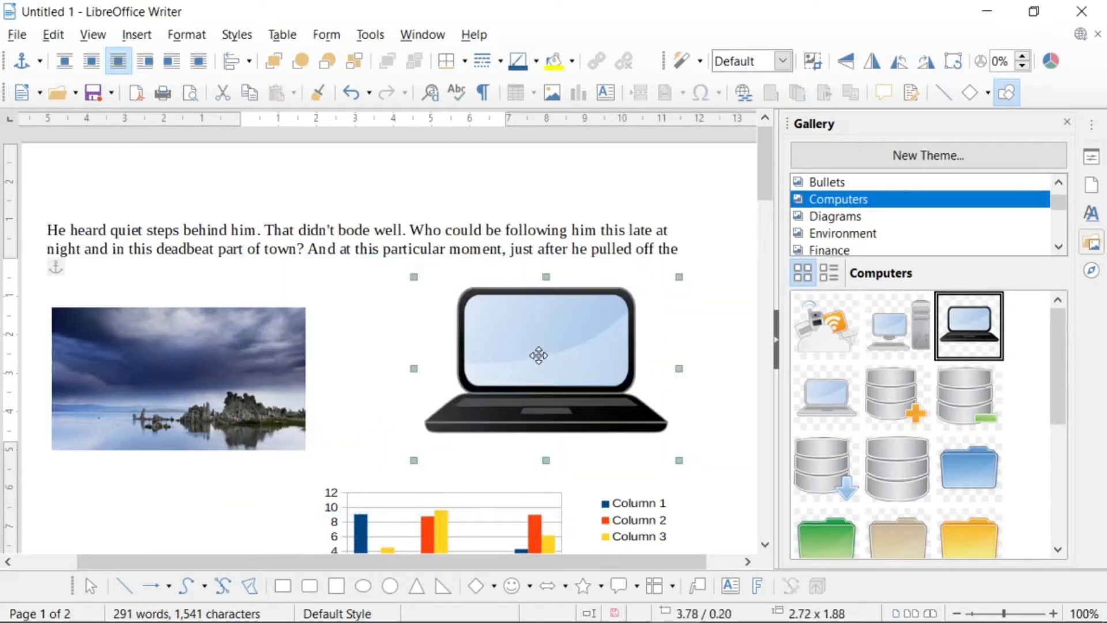
pyautogui.scroll(-6, 538, 356)
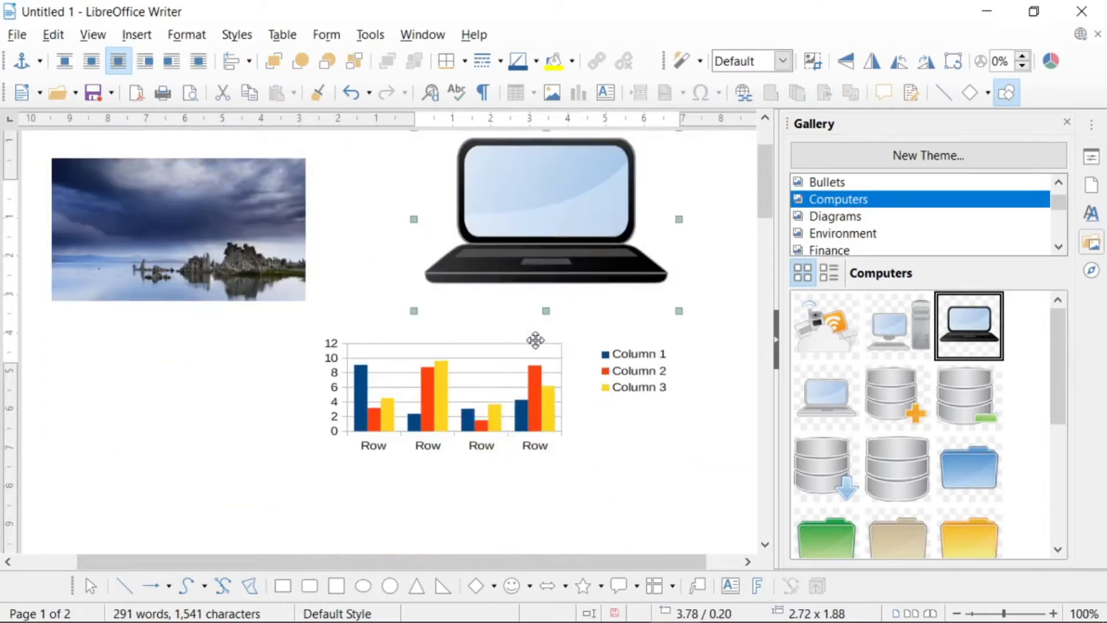
pyautogui.press('Escape')
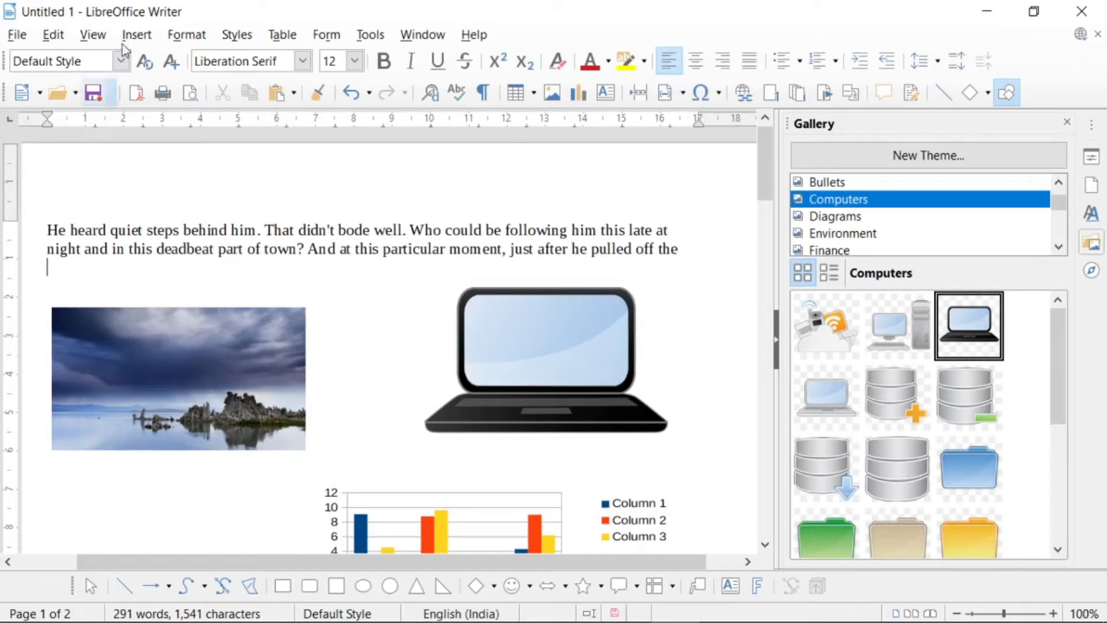
pyautogui.click(1066, 122)
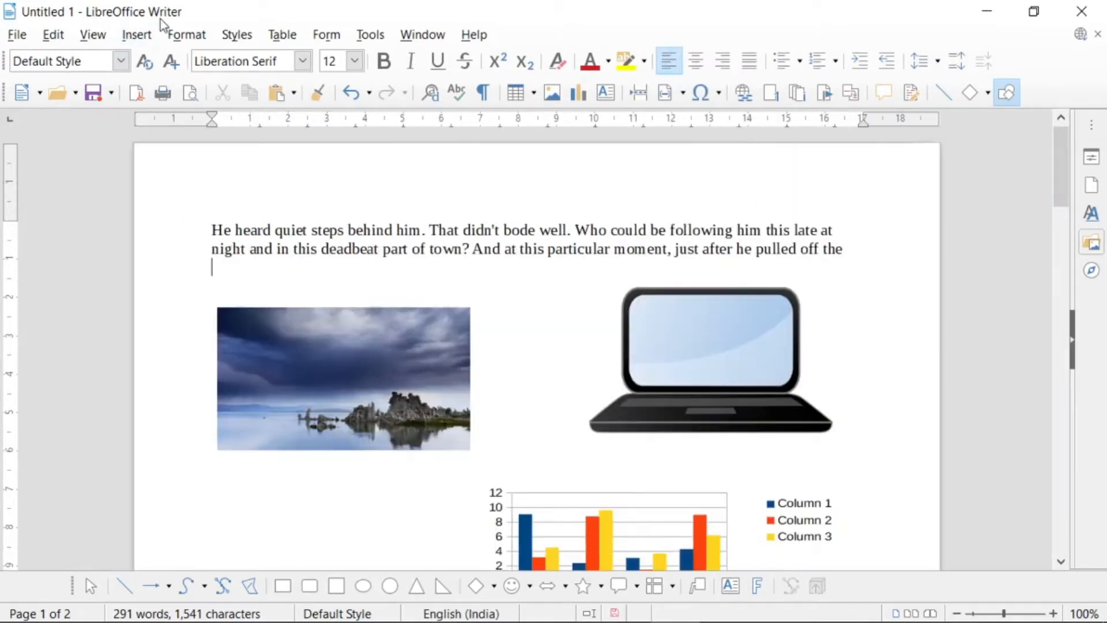
# Browse for a video to insert, select Practical 2.mp4 in the video edit folder on Local Disk (F:), and cancel the insertion.
pyautogui.click(139, 36)
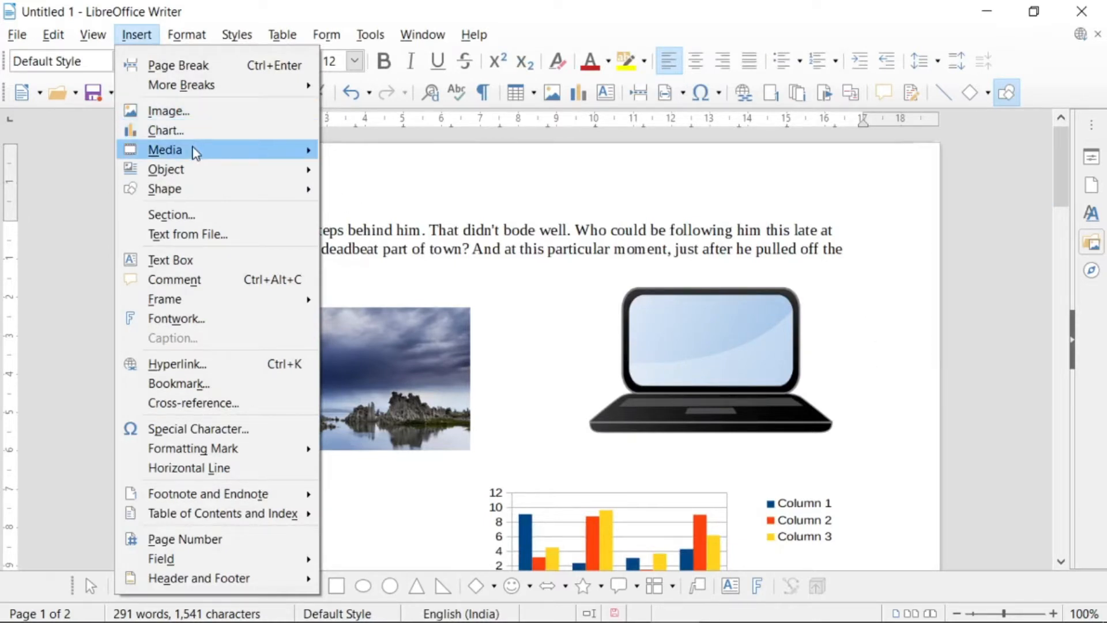
pyautogui.moveTo(196, 153)
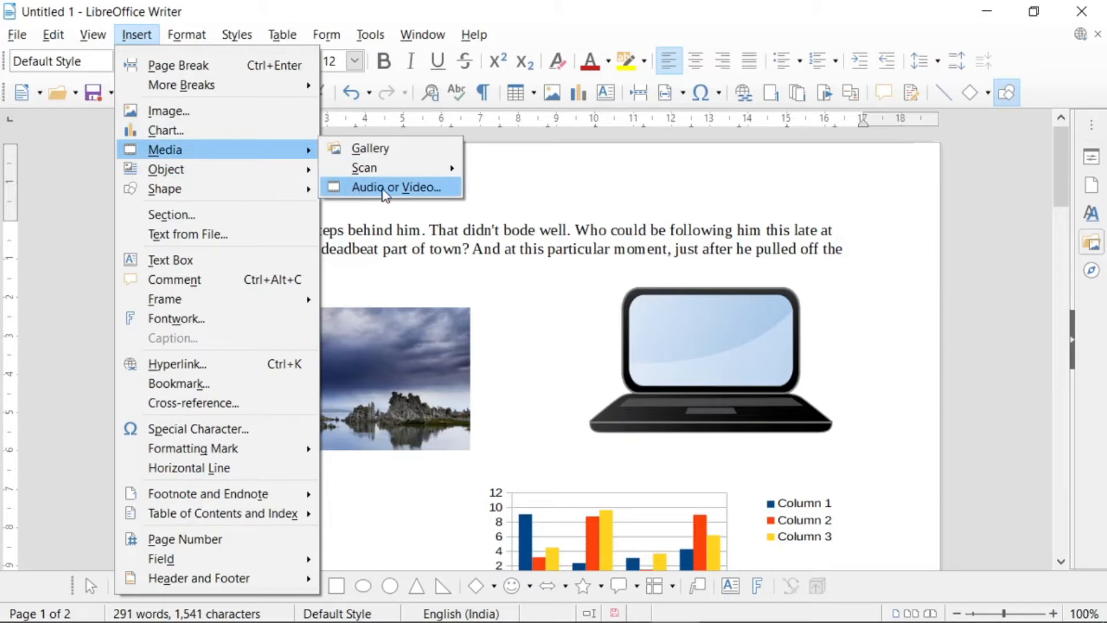
pyautogui.click(385, 193)
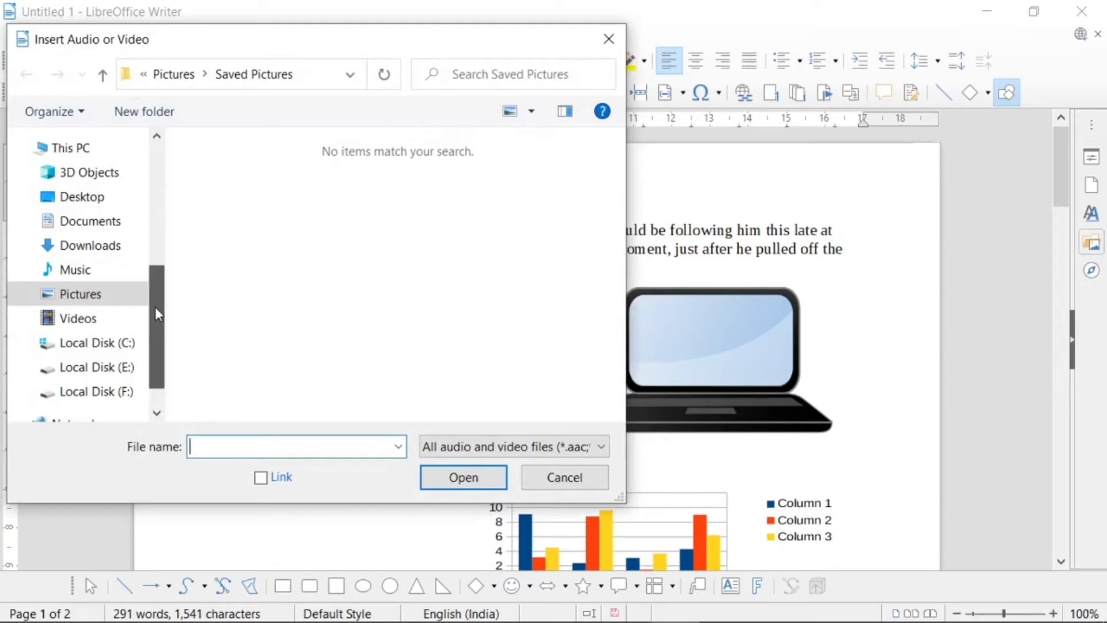
pyautogui.scroll(-1, 153, 318)
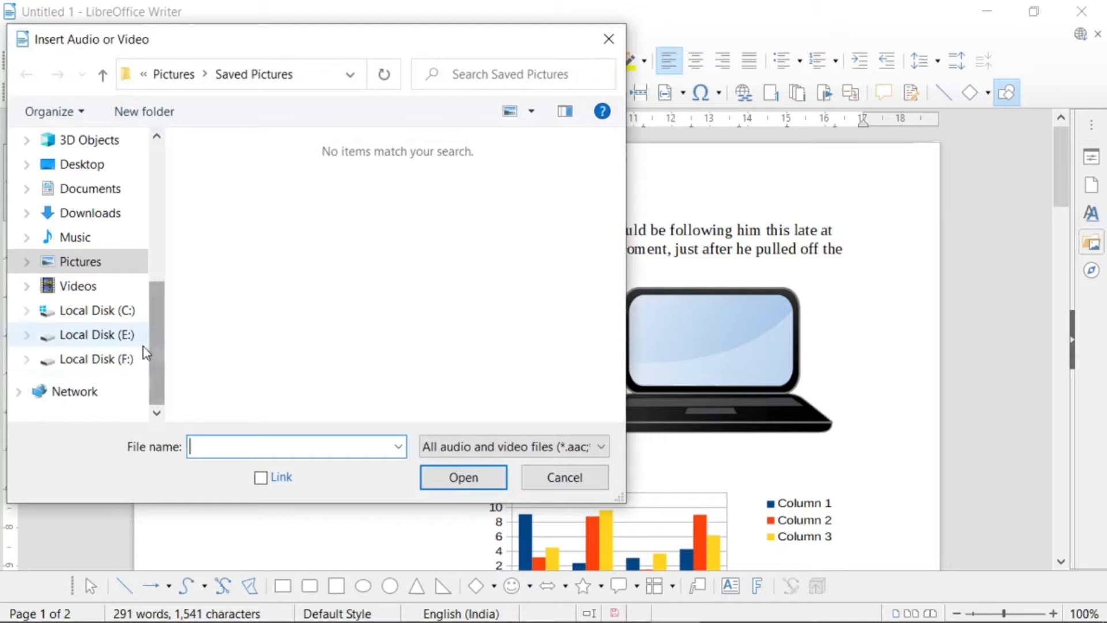
pyautogui.click(125, 359)
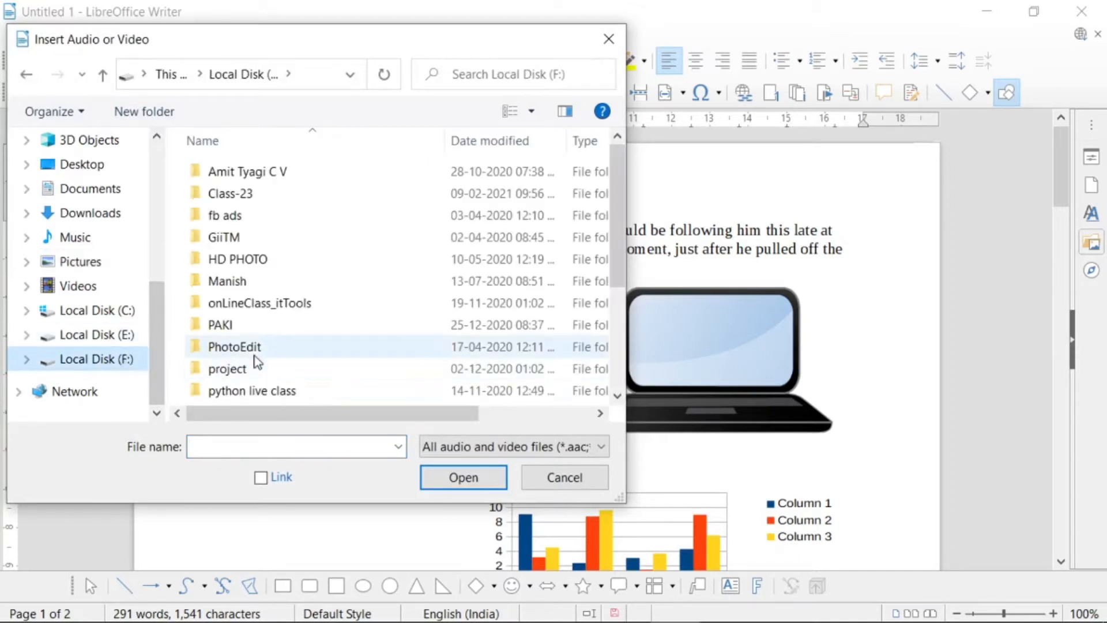
pyautogui.scroll(-3, 294, 381)
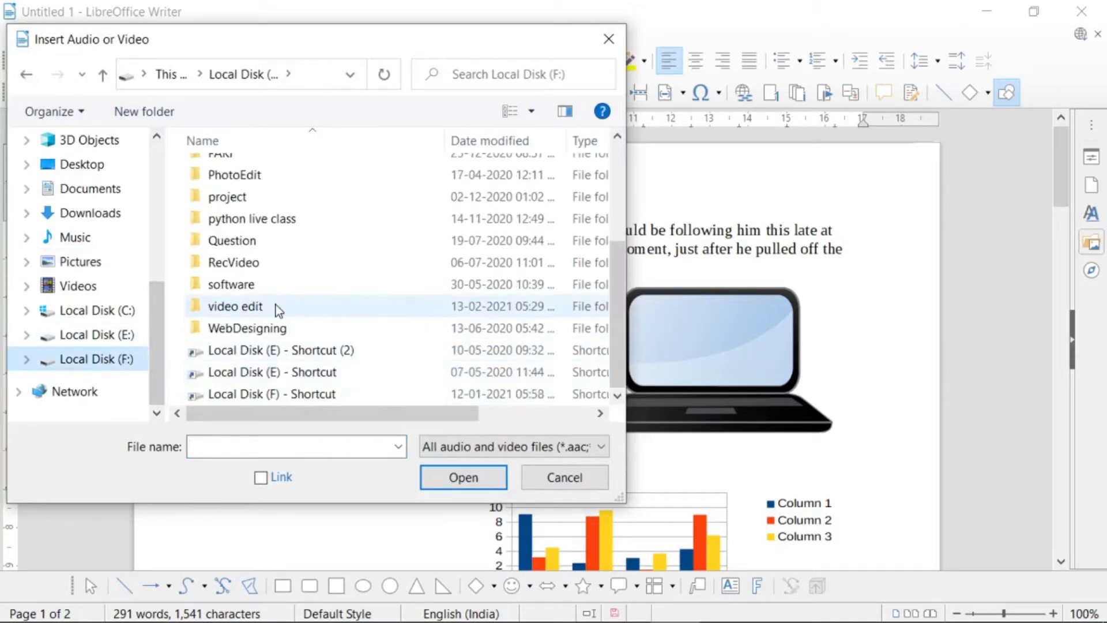
pyautogui.click(278, 311)
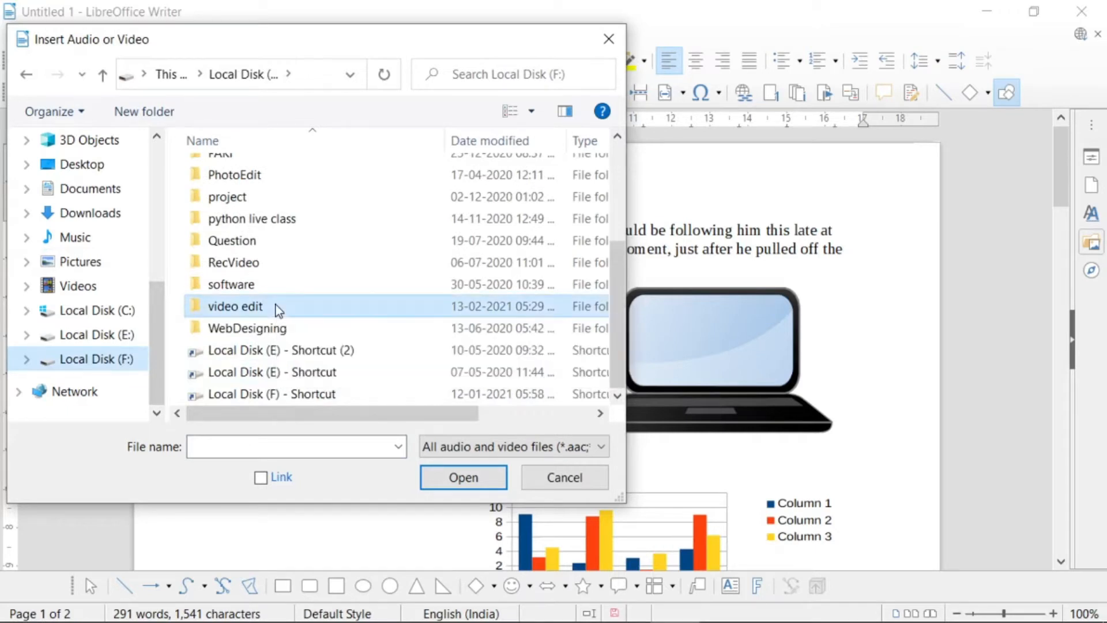
pyautogui.click(463, 477)
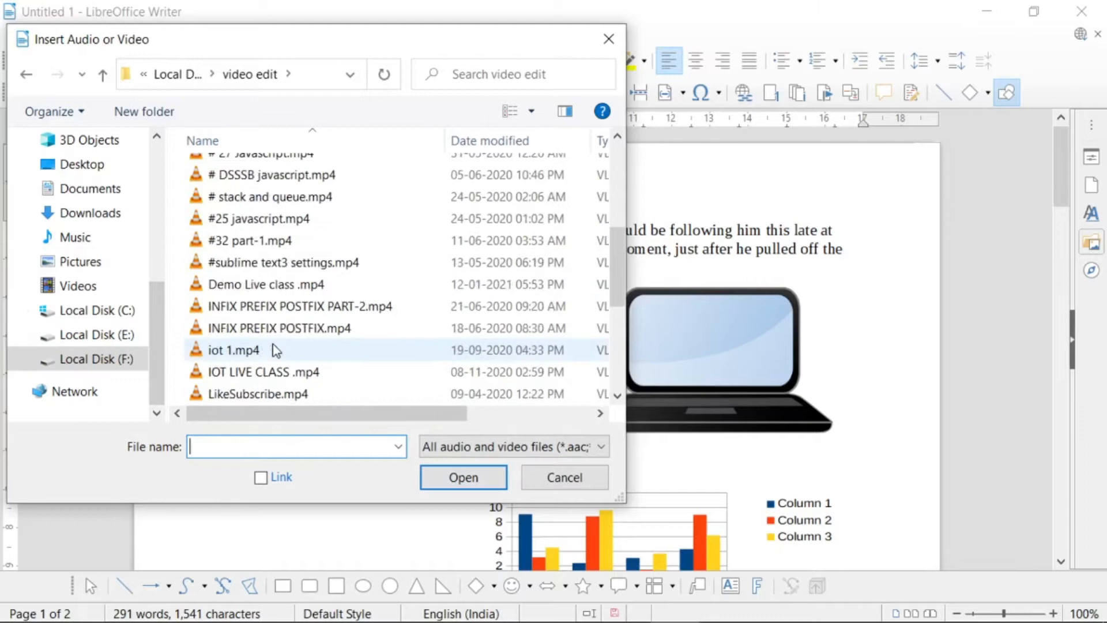
pyautogui.scroll(-4, 276, 350)
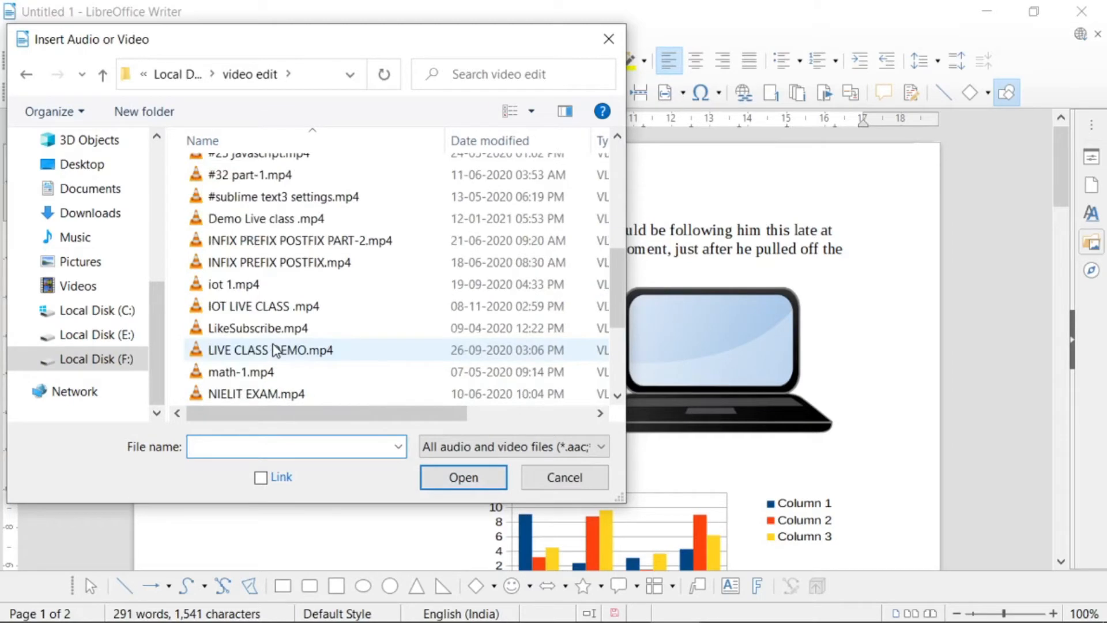
pyautogui.click(238, 286)
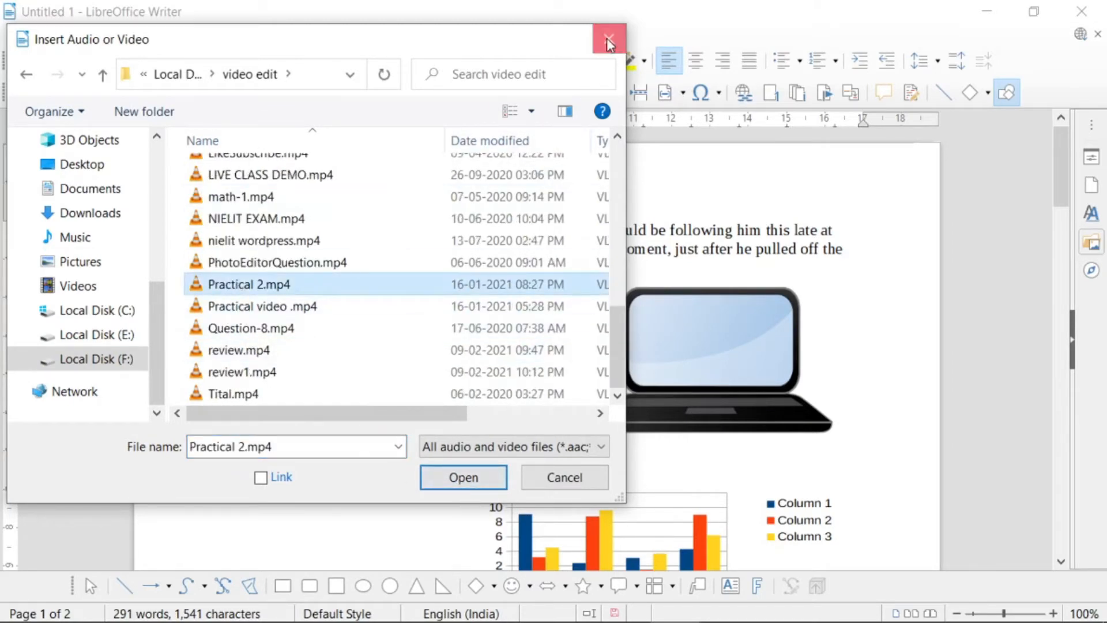
pyautogui.click(464, 478)
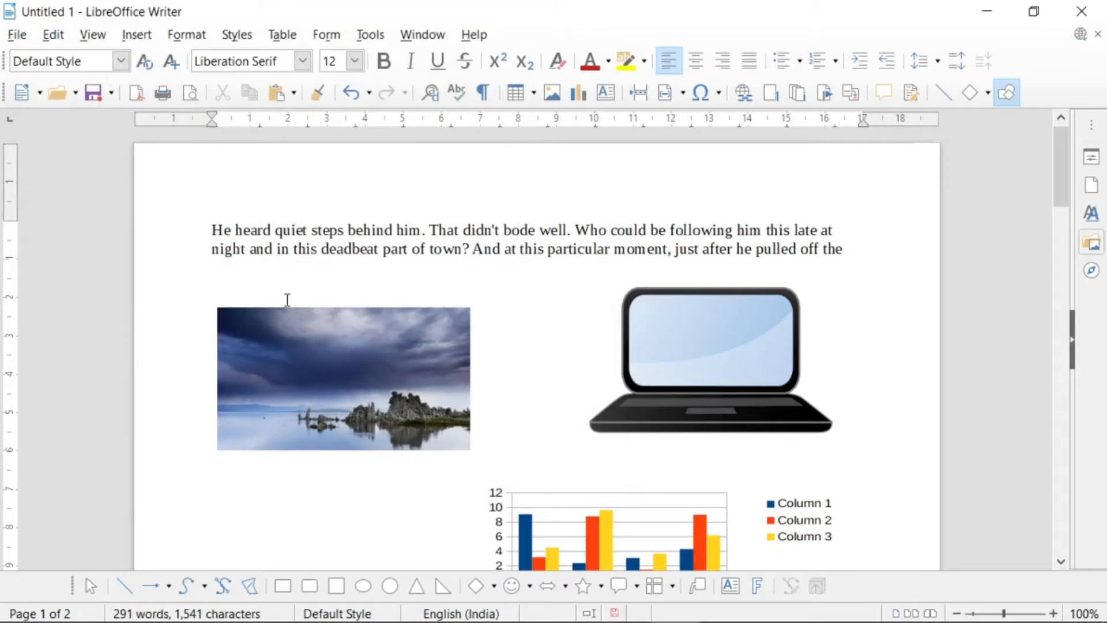
# Draw a Circle Pie shape about 9.72 x 9.72 cm below the landscape image, beside the chart.
pyautogui.click(131, 40)
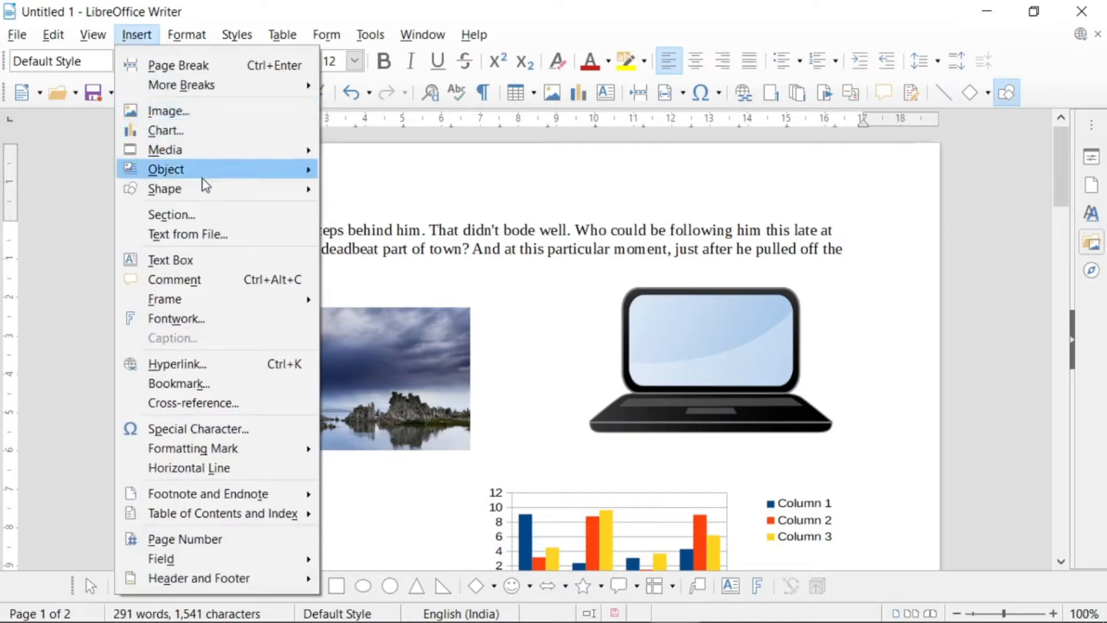
pyautogui.moveTo(207, 195)
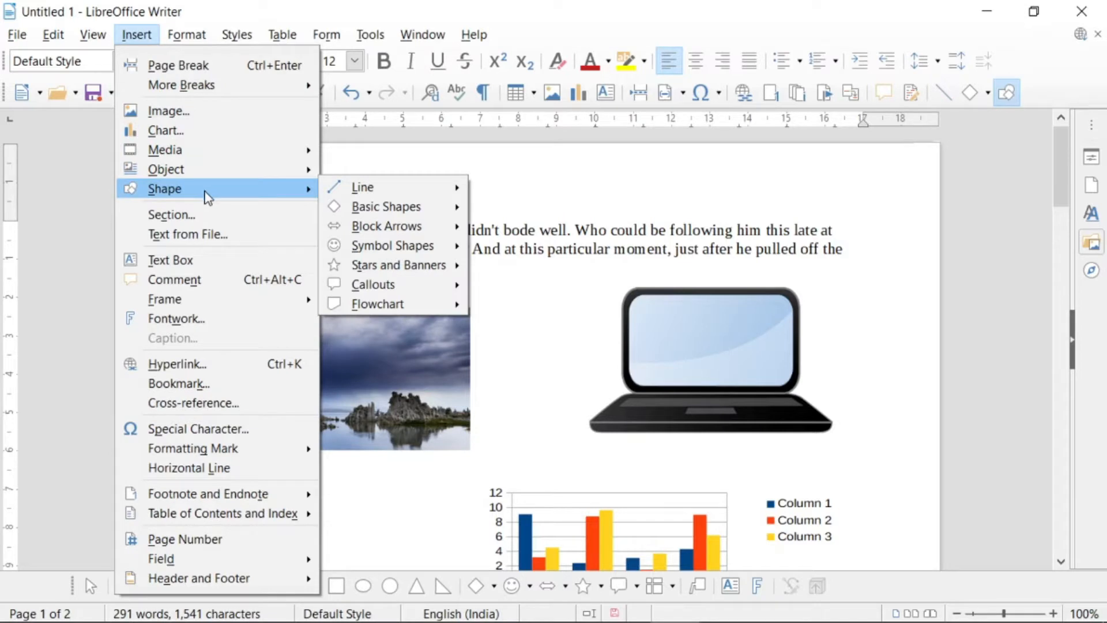
pyautogui.moveTo(350, 189)
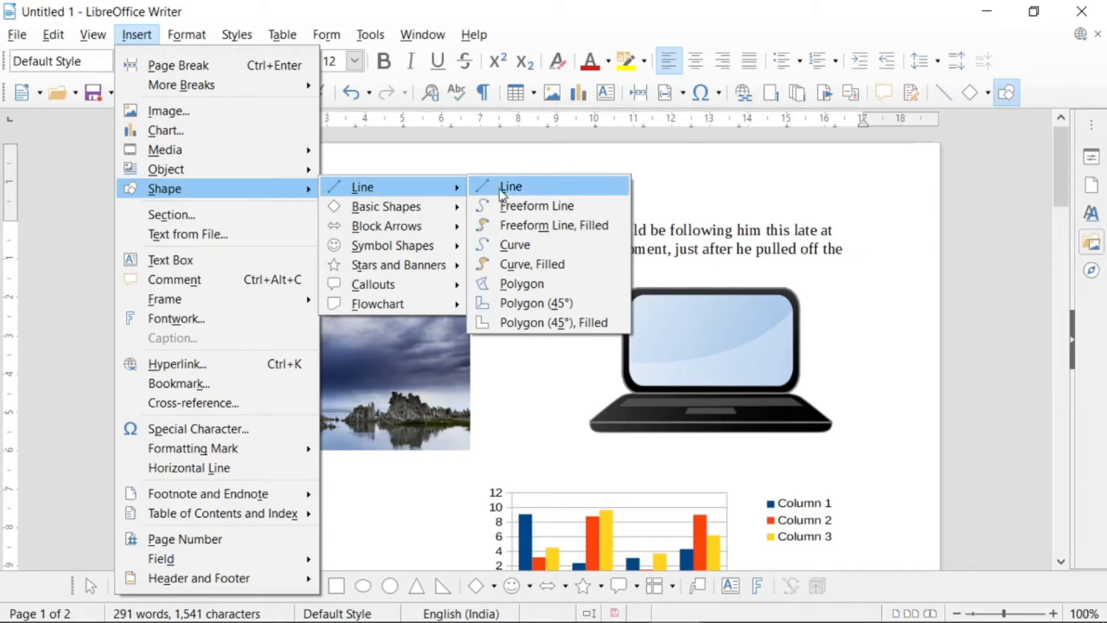
pyautogui.moveTo(416, 211)
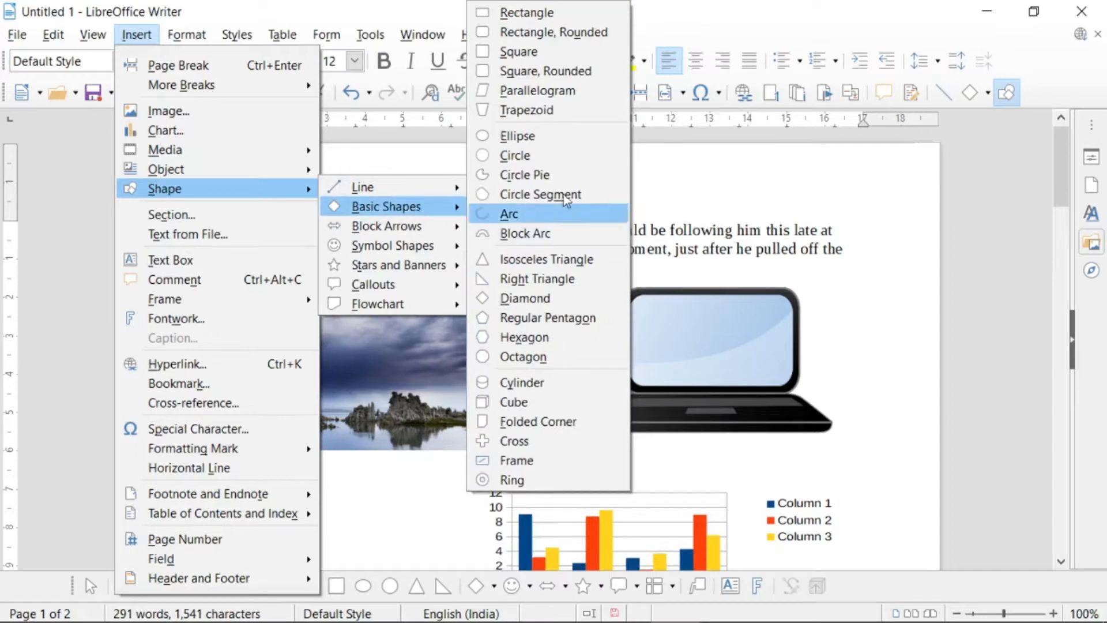
pyautogui.moveTo(430, 229)
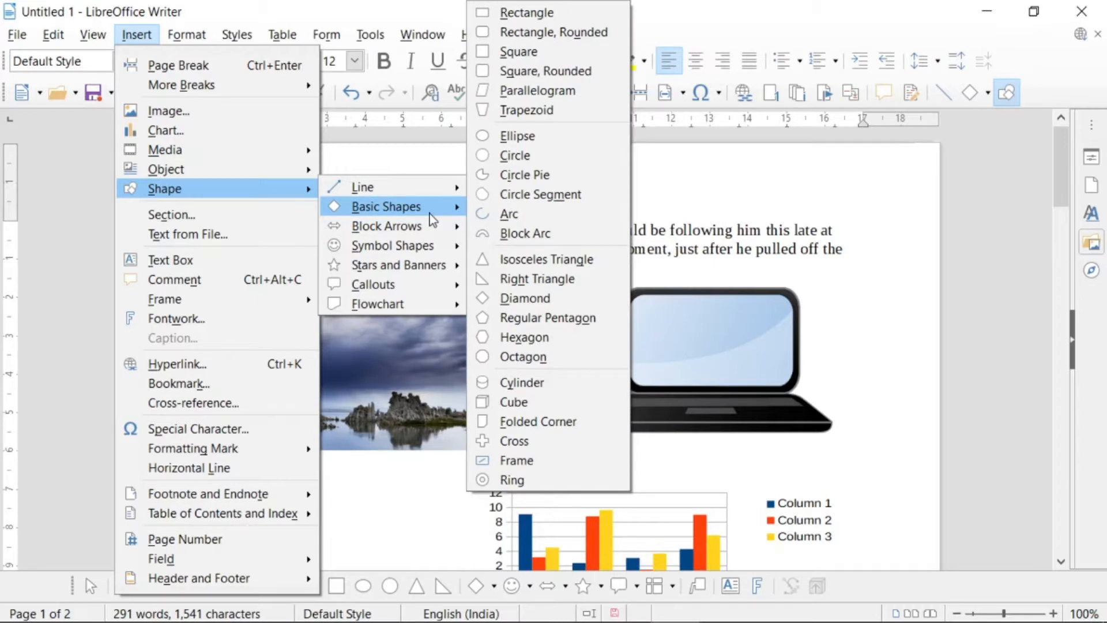
pyautogui.click(482, 177)
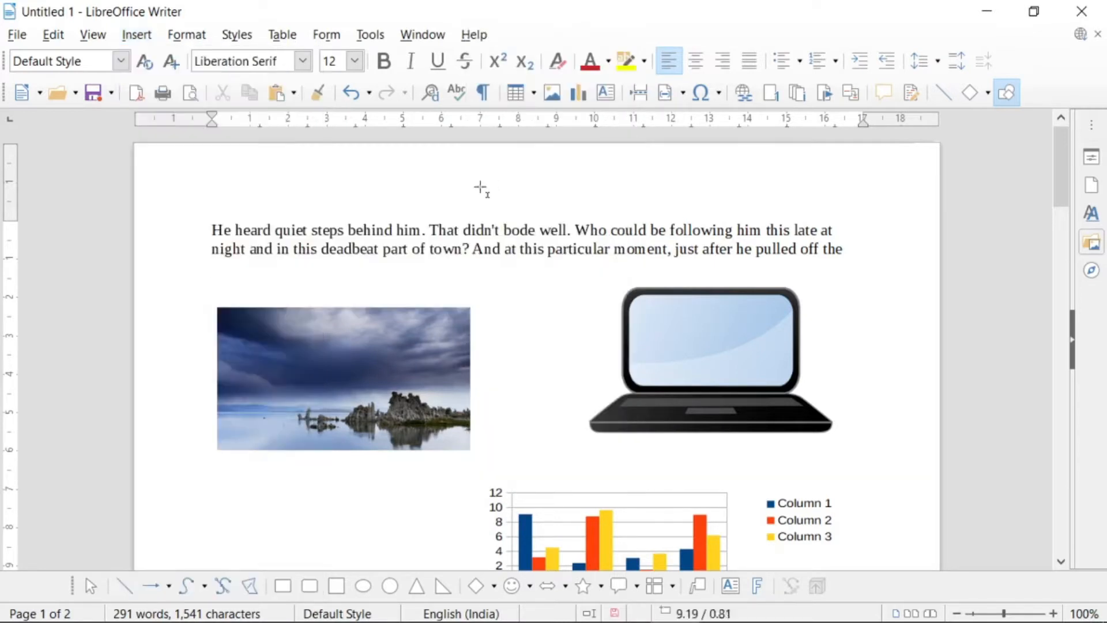
pyautogui.moveTo(242, 478); pyautogui.dragTo(375, 314)
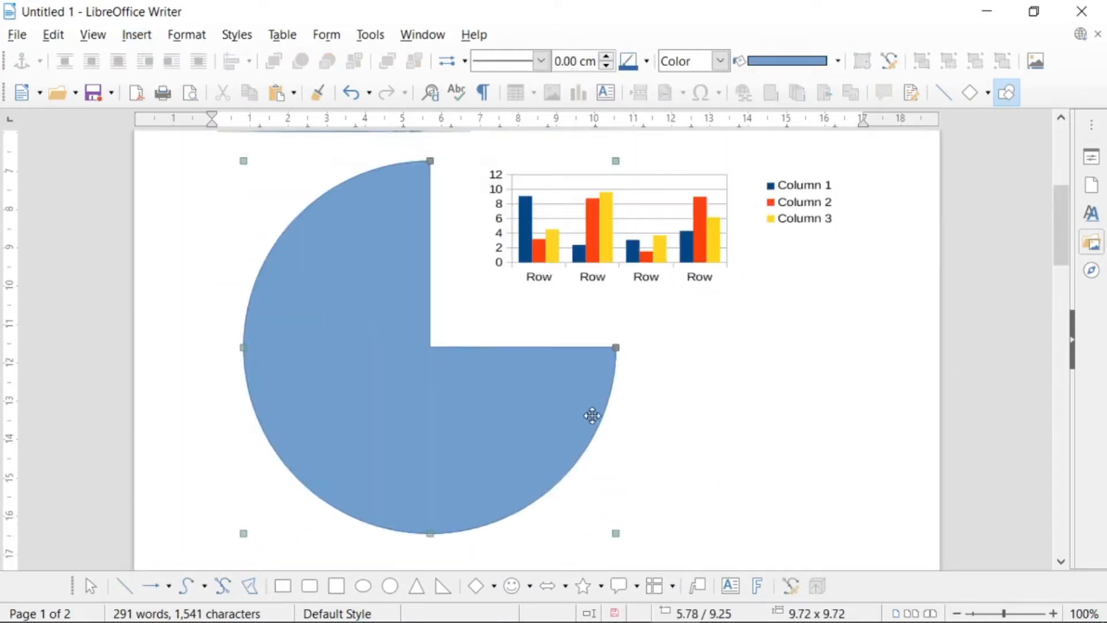
# Select the chart and the landscape image in turn, view the image's properties, and close them without changes.
pyautogui.scroll(1, 592, 415)
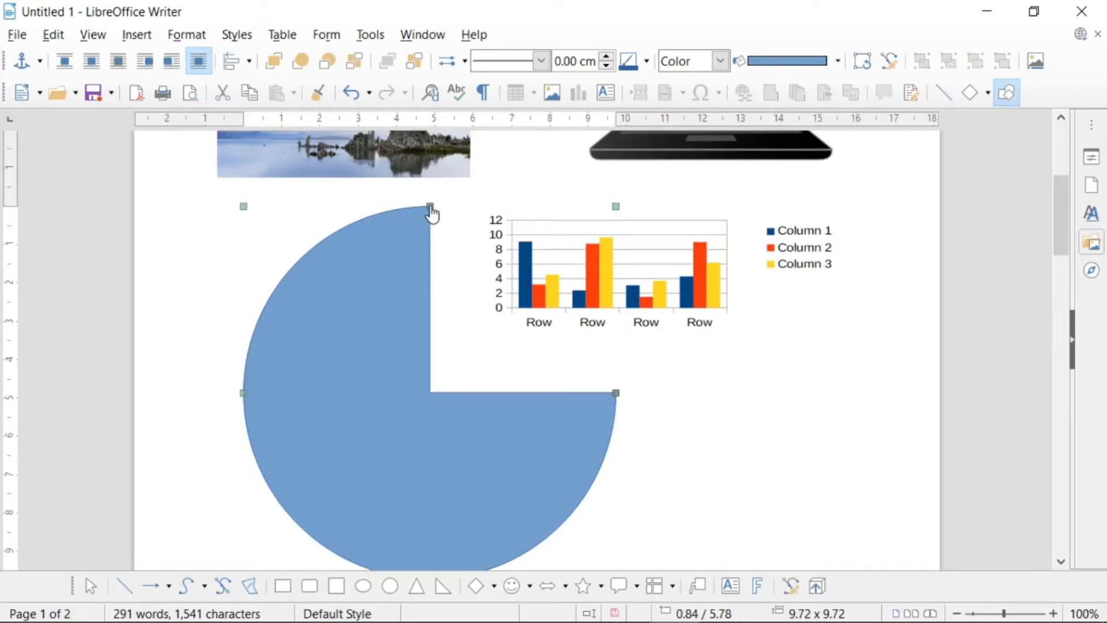
pyautogui.scroll(1, 355, 376)
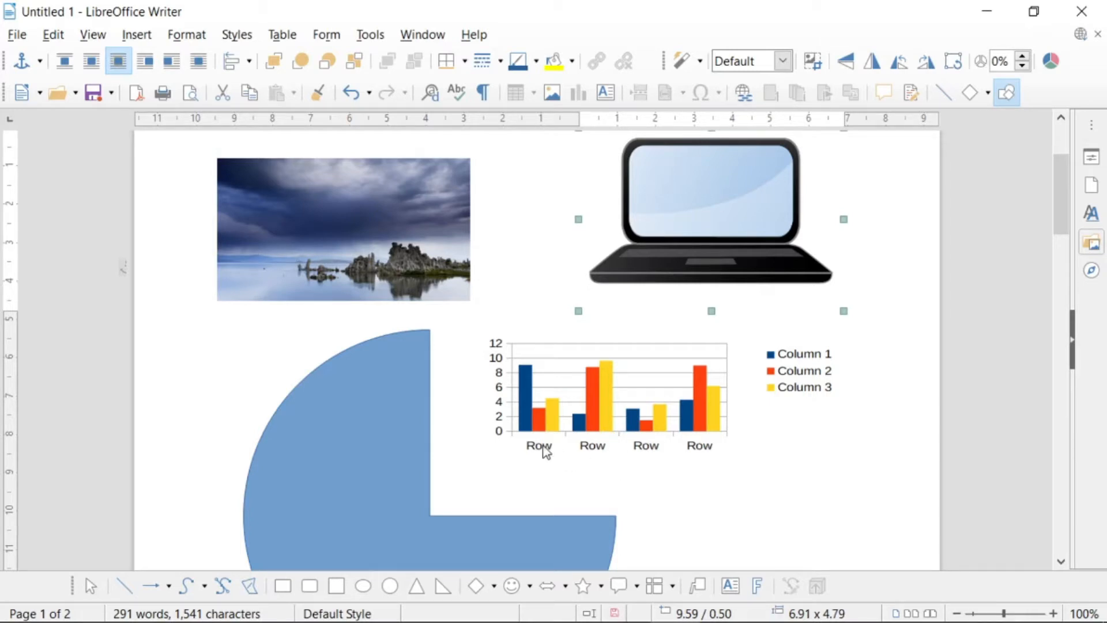
pyautogui.scroll(3, 546, 452)
pyautogui.scroll(-3, 546, 452)
pyautogui.click(581, 415)
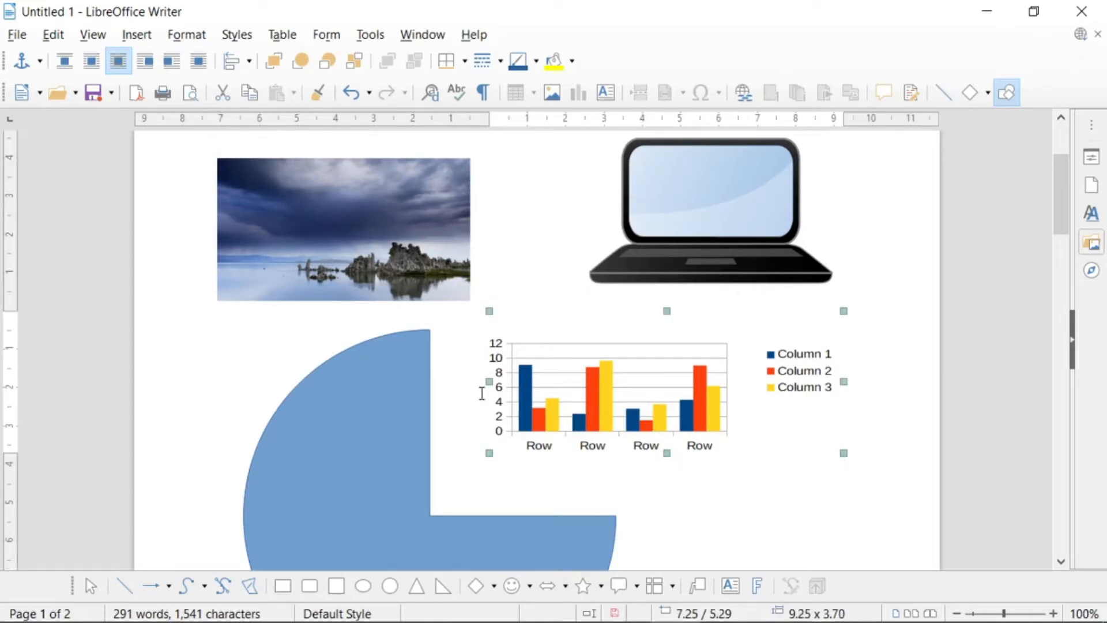
pyautogui.click(405, 287)
pyautogui.middleClick(378, 254)
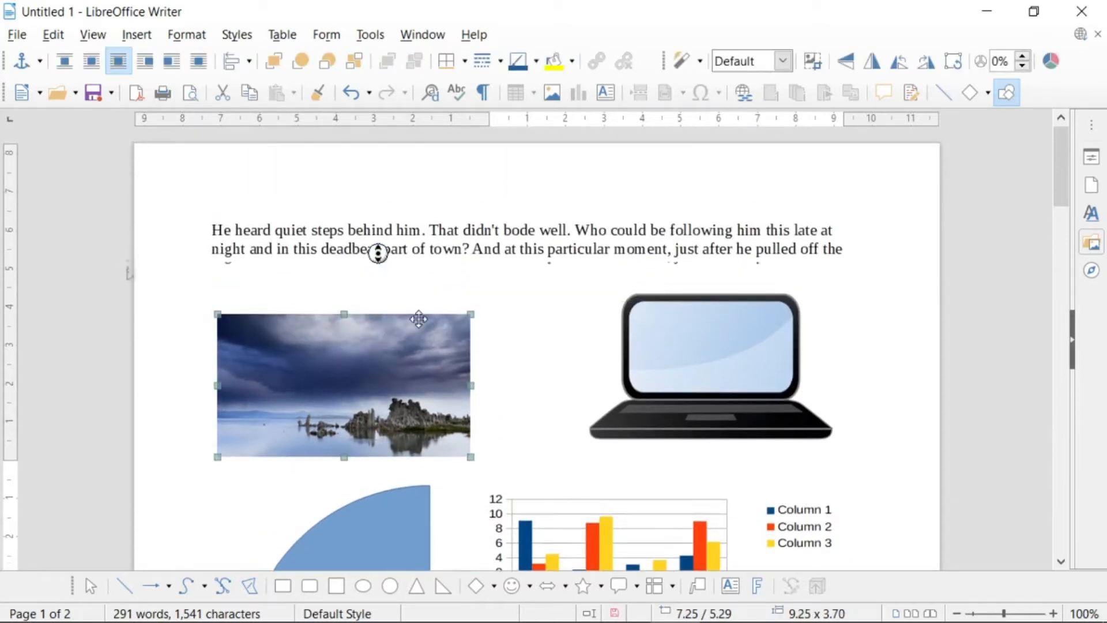
pyautogui.doubleClick(388, 332)
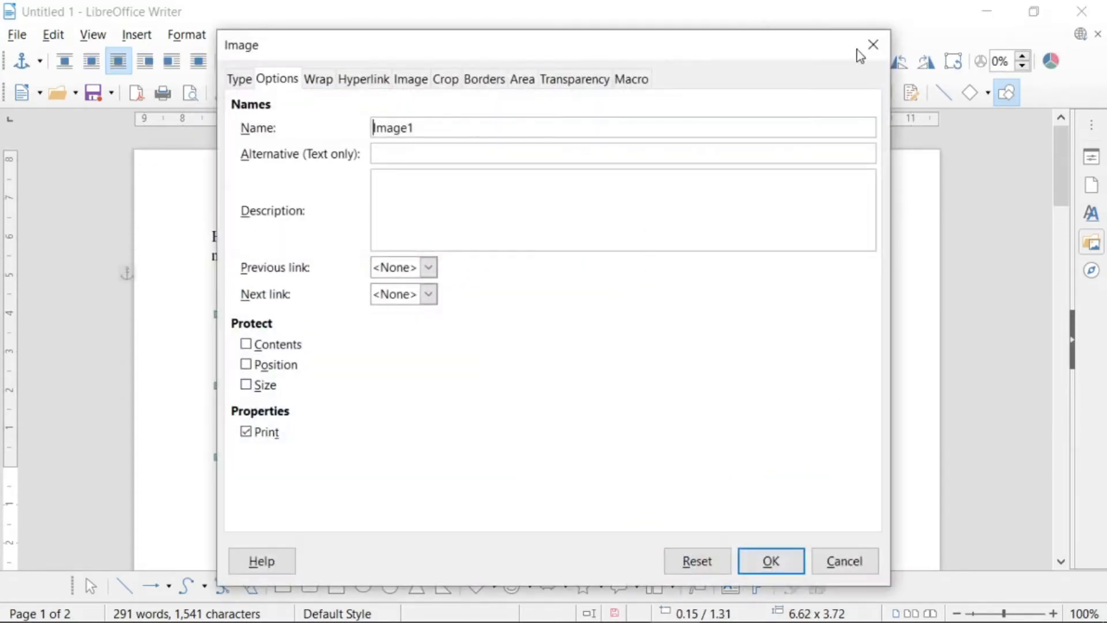
pyautogui.click(872, 45)
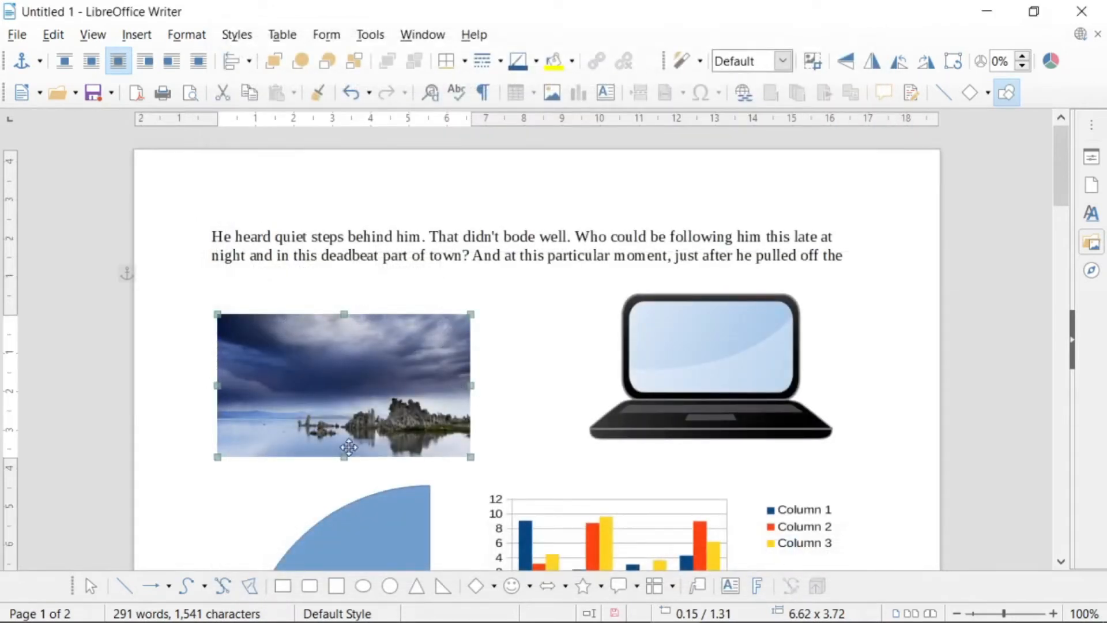
# Resize the laptop picture to about 6.15 x 4.83 cm.
pyautogui.click(688, 403)
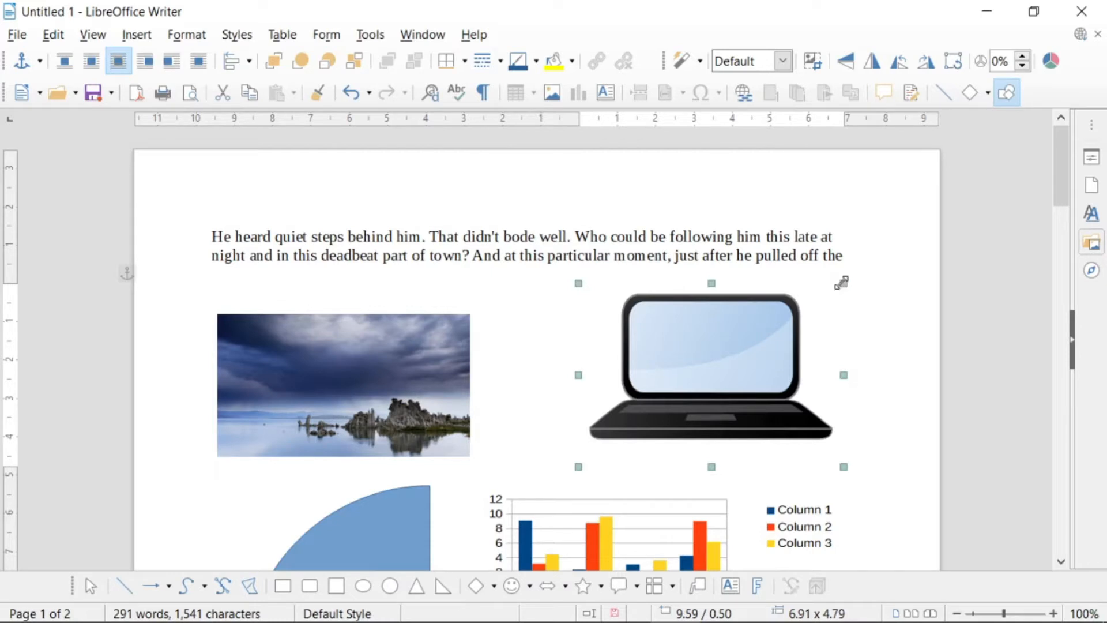
pyautogui.moveTo(845, 282)
pyautogui.mouseDown()
pyautogui.moveTo(800, 331)
pyautogui.moveTo(833, 282)
pyautogui.mouseUp()
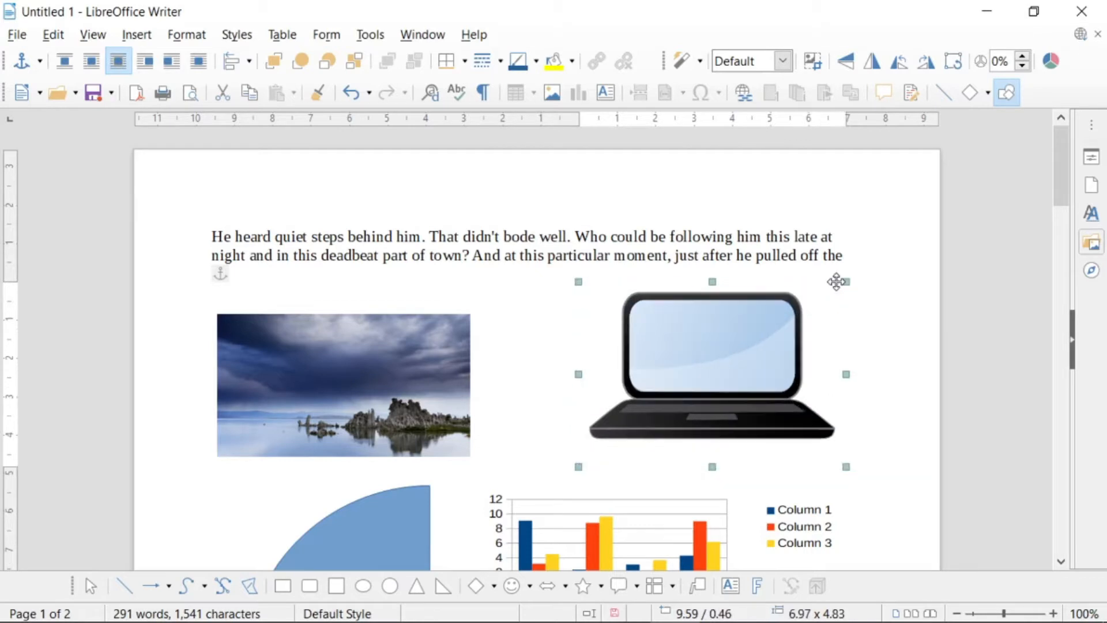
pyautogui.click(713, 283)
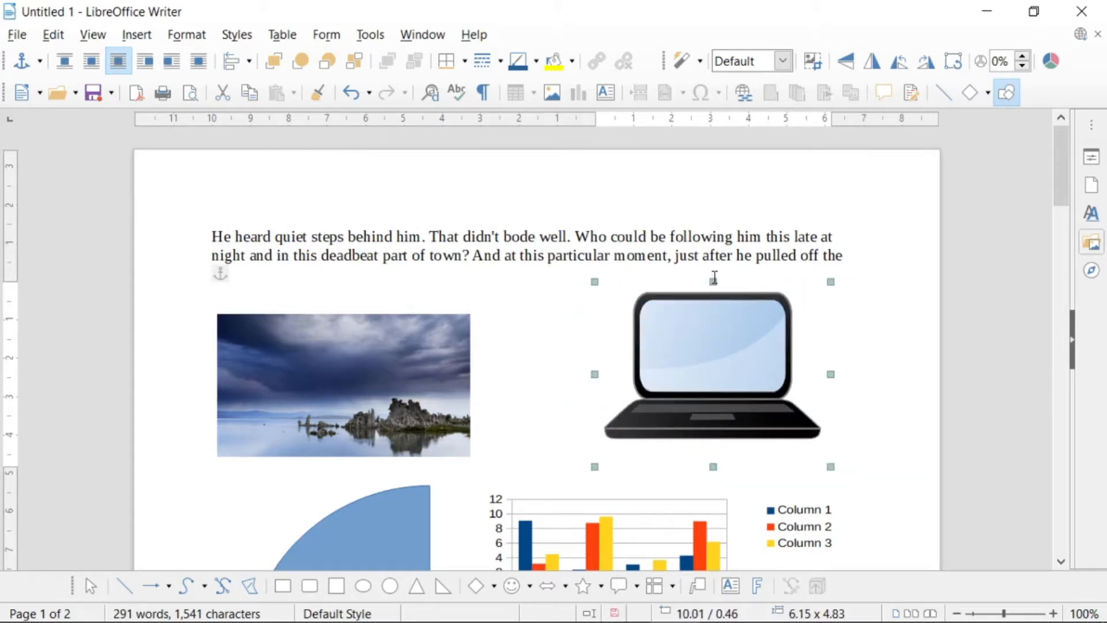
# Insert a formula object below the page 1 text and add the binary subtraction template to it.
pyautogui.click(138, 36)
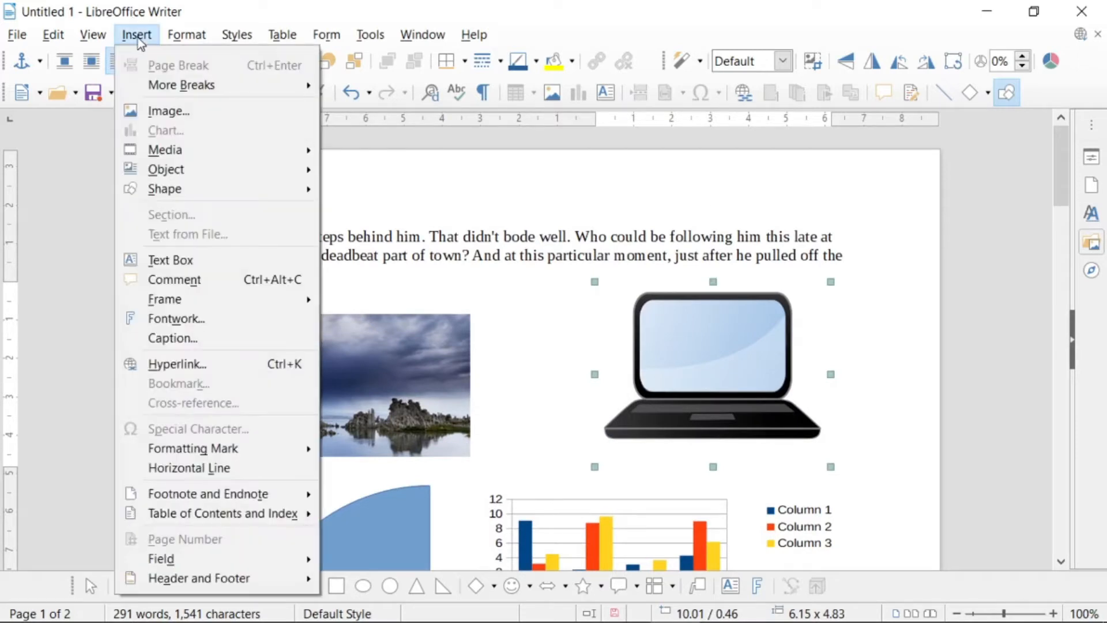
pyautogui.moveTo(198, 170)
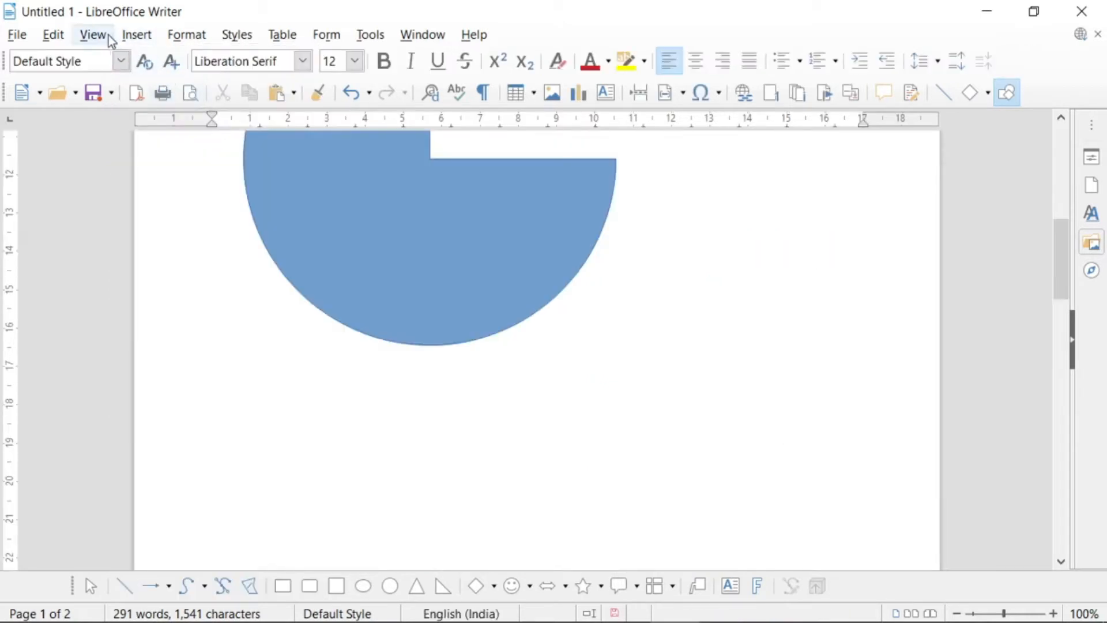
pyautogui.click(135, 35)
pyautogui.moveTo(174, 169)
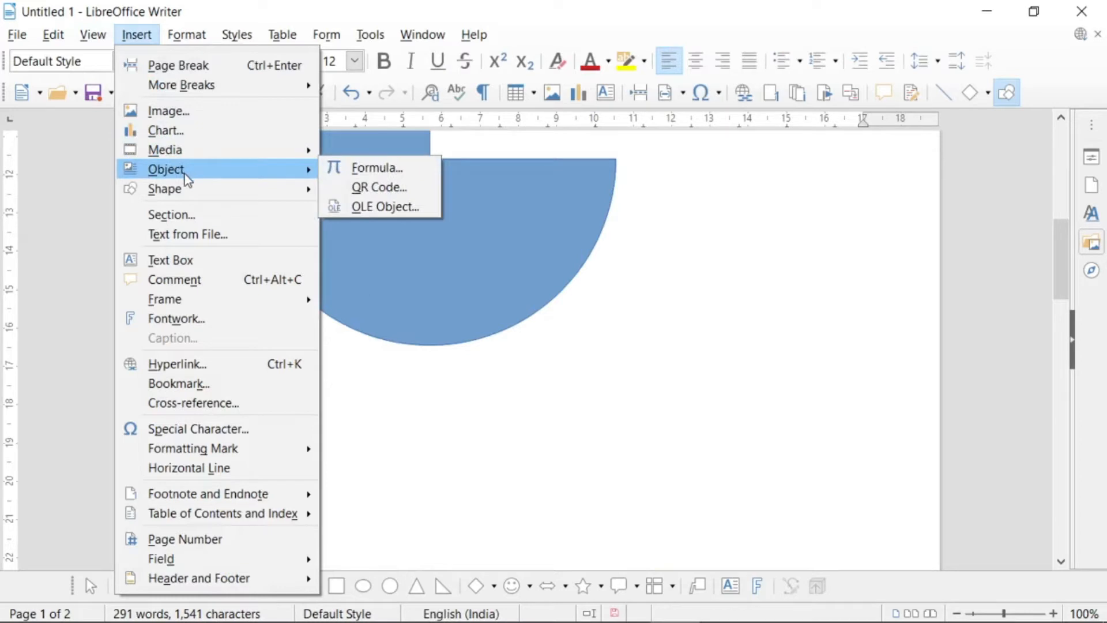
pyautogui.click(340, 173)
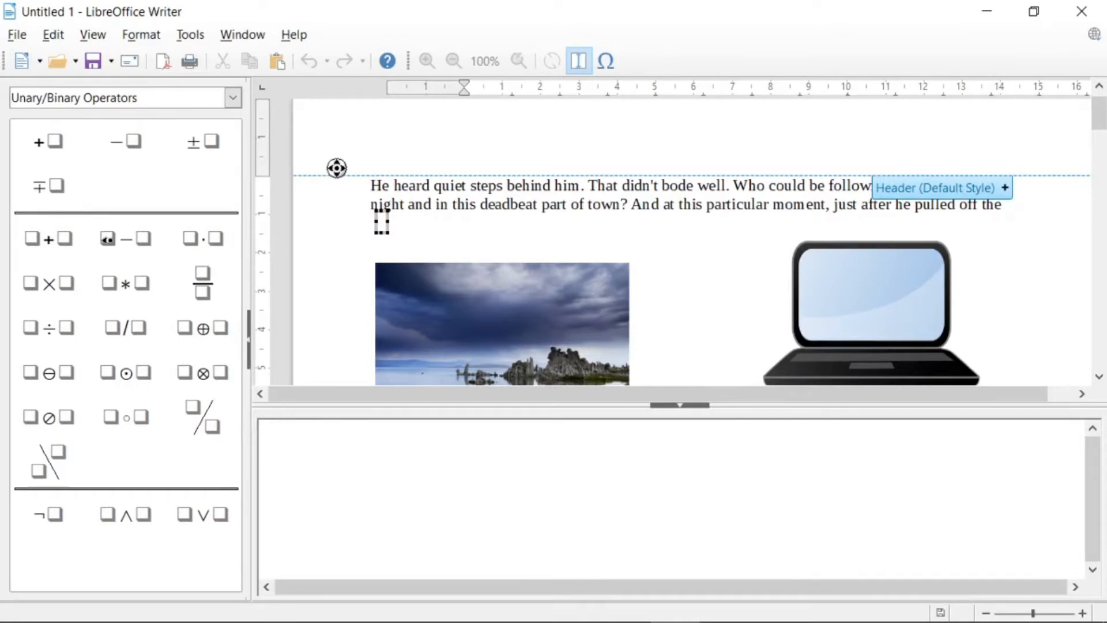
pyautogui.click(111, 245)
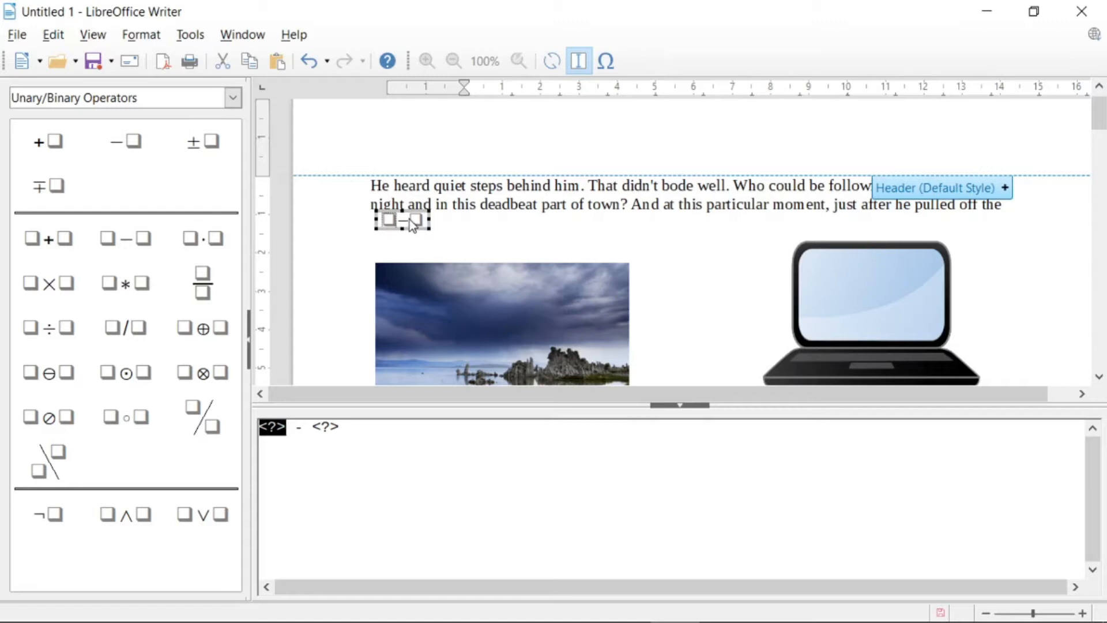
# Examine the formula elements offered in the Operators and Set Operations categories.
pyautogui.click(233, 99)
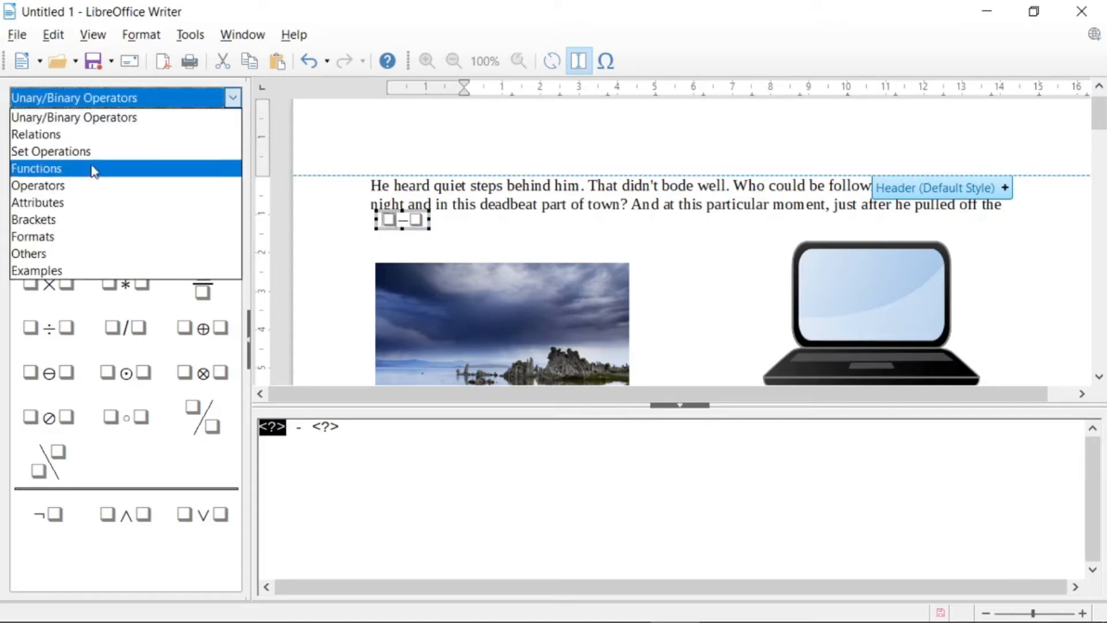
pyautogui.click(79, 185)
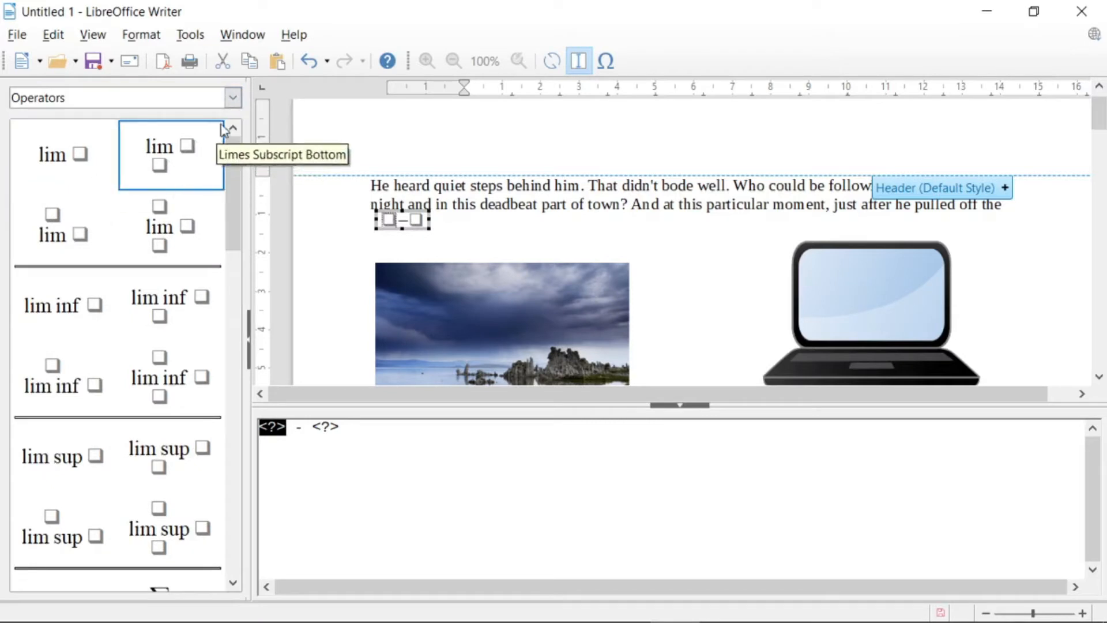
pyautogui.click(233, 99)
pyautogui.click(82, 153)
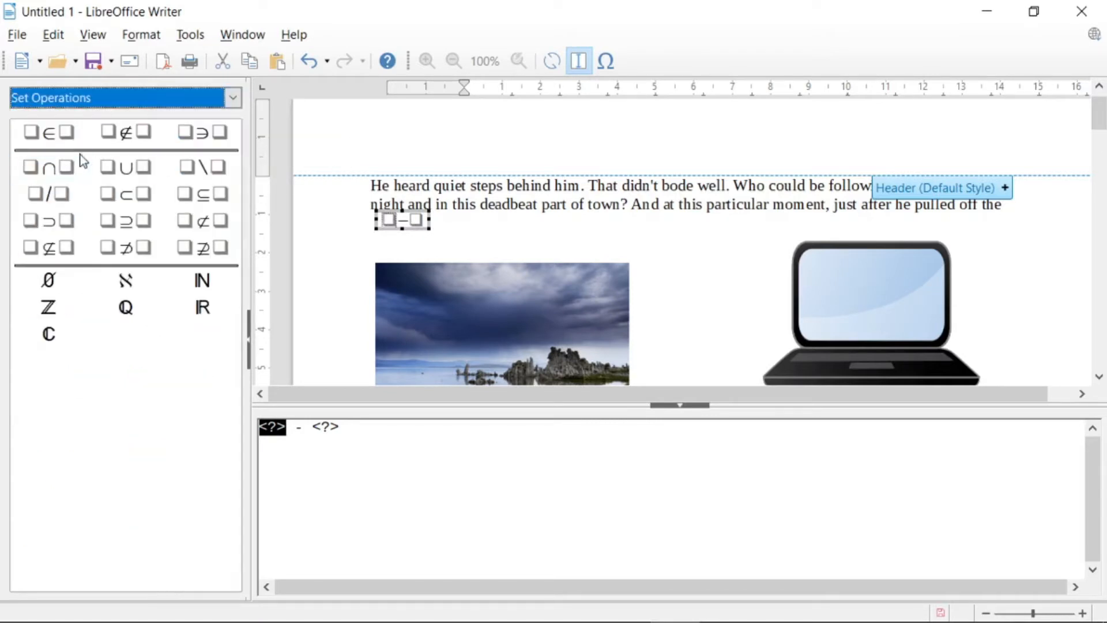
# Examine the formula elements in the Relations category and finish editing the formula object, returning to the document text.
pyautogui.click(234, 99)
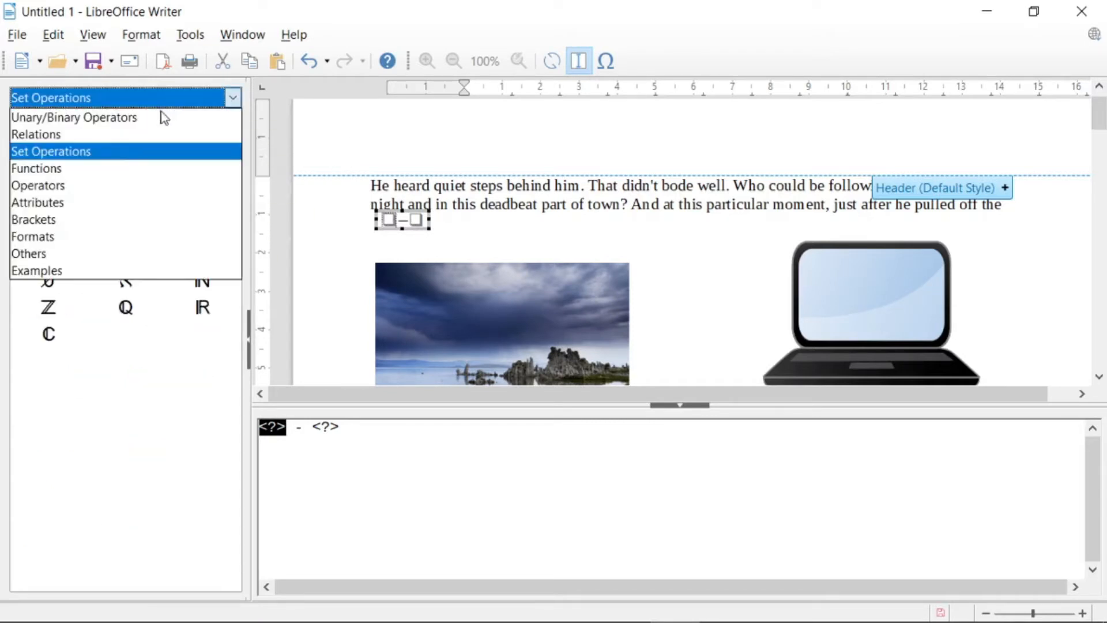
pyautogui.click(83, 137)
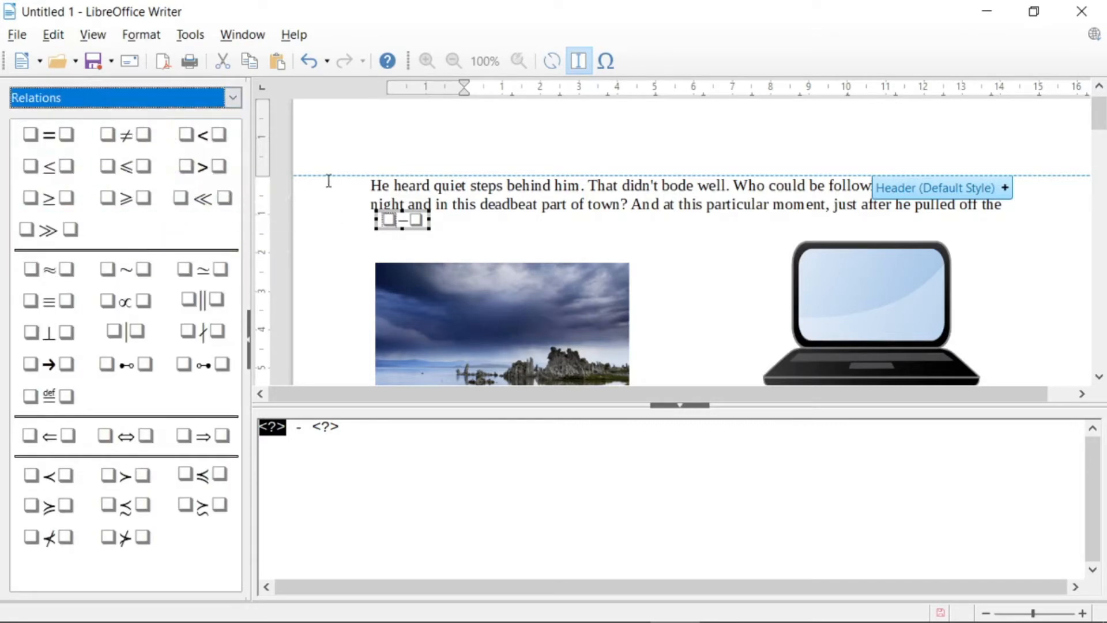
pyautogui.click(489, 234)
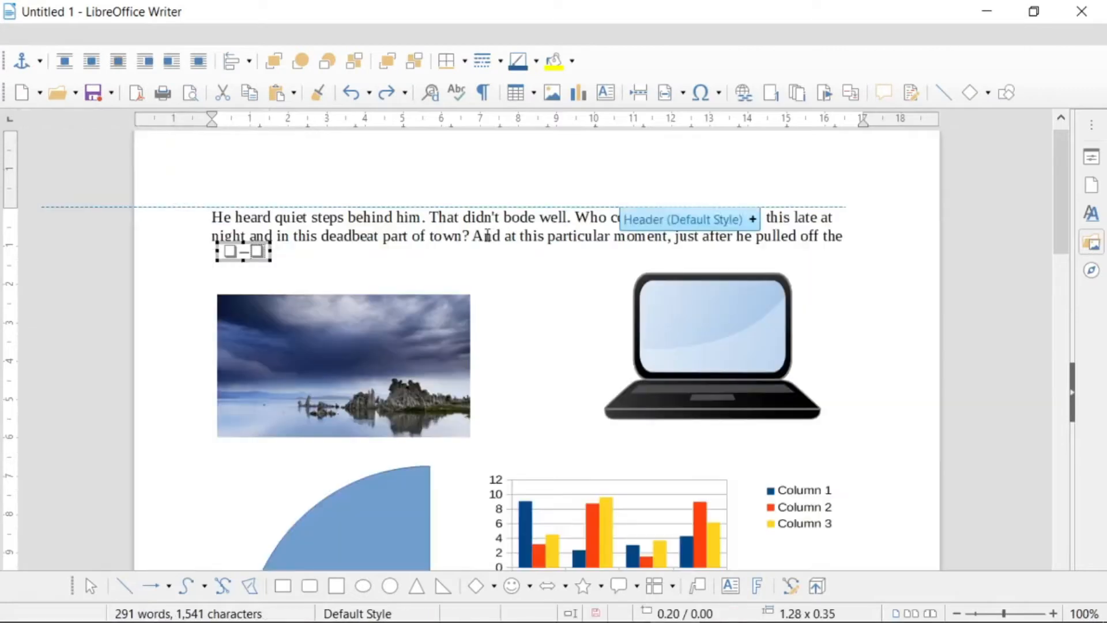
pyautogui.click(321, 260)
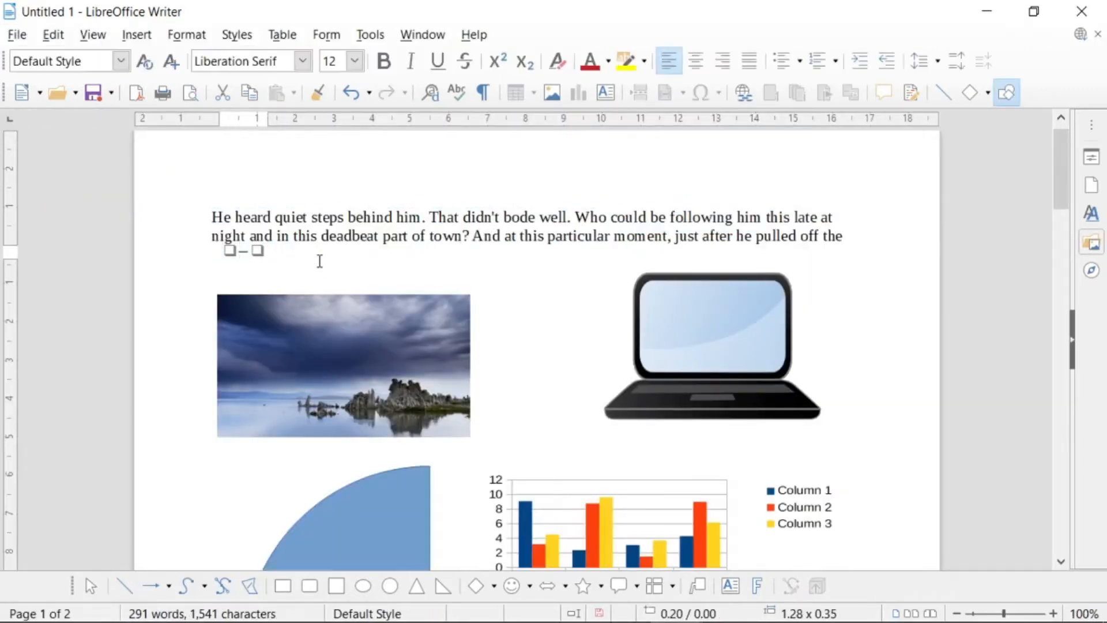
pyautogui.click(148, 37)
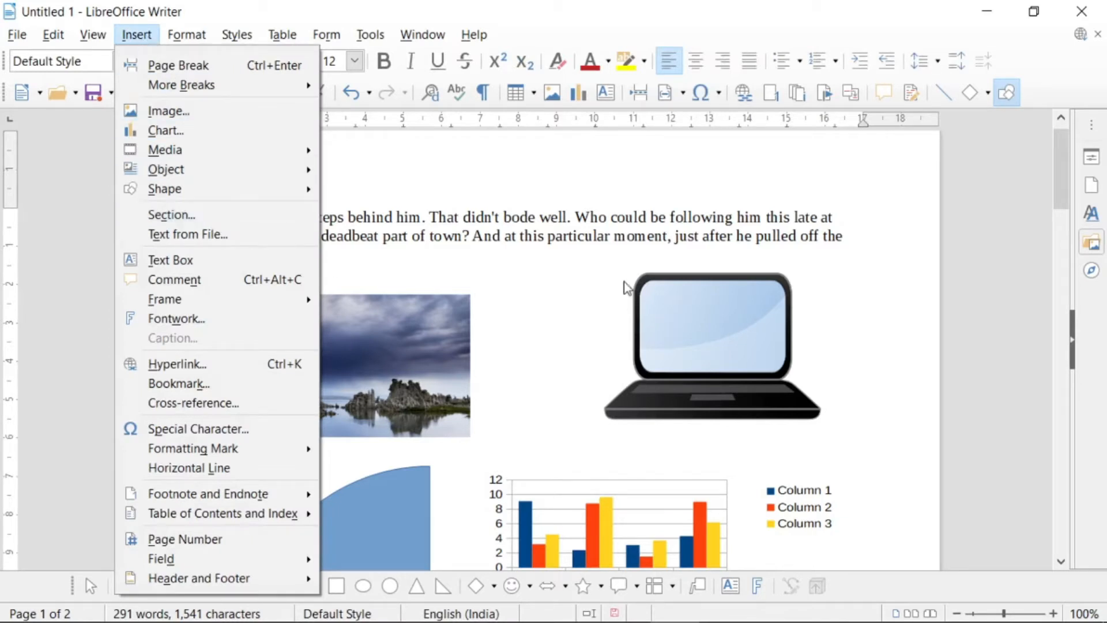
pyautogui.click(905, 294)
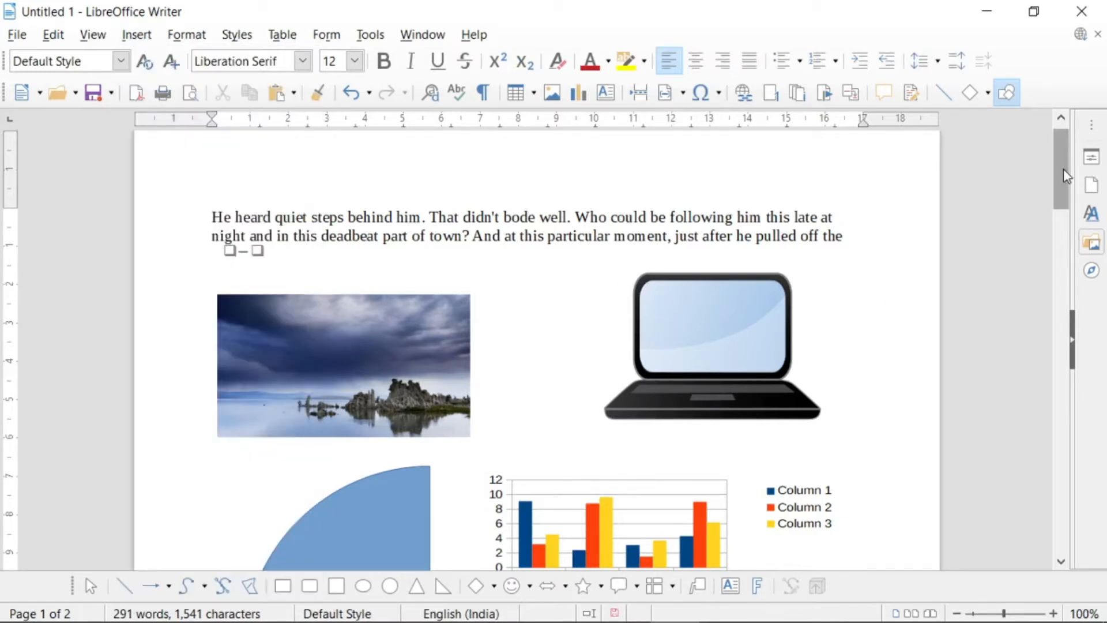
# Add an empty line at the start of page 2 and insert a section named GIITM there.
pyautogui.moveTo(1063, 168); pyautogui.dragTo(1053, 410)
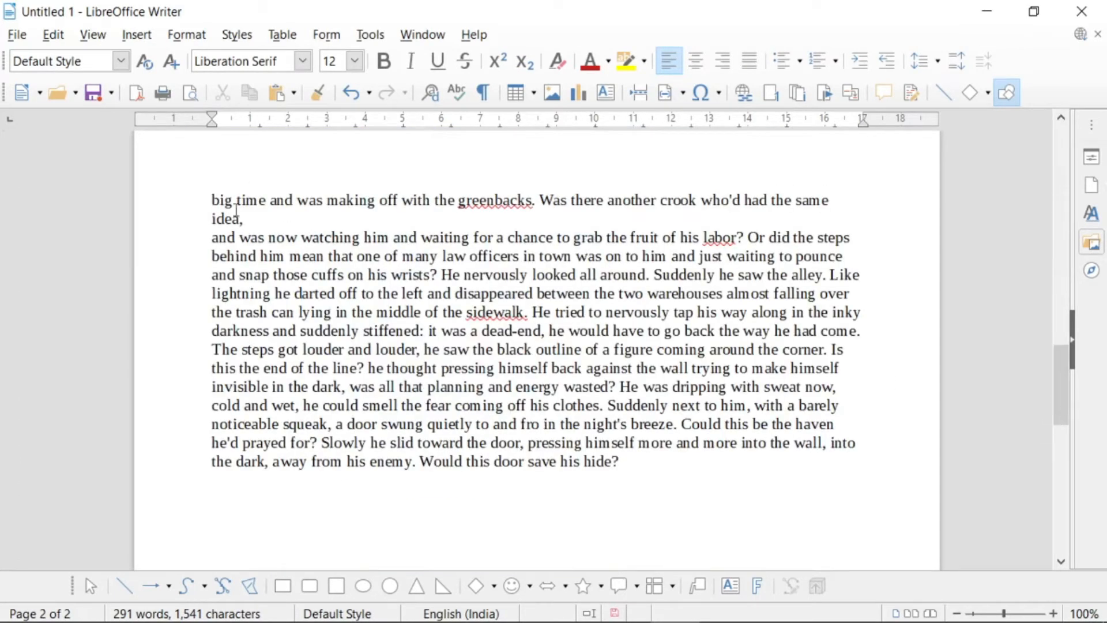
pyautogui.press('Return')
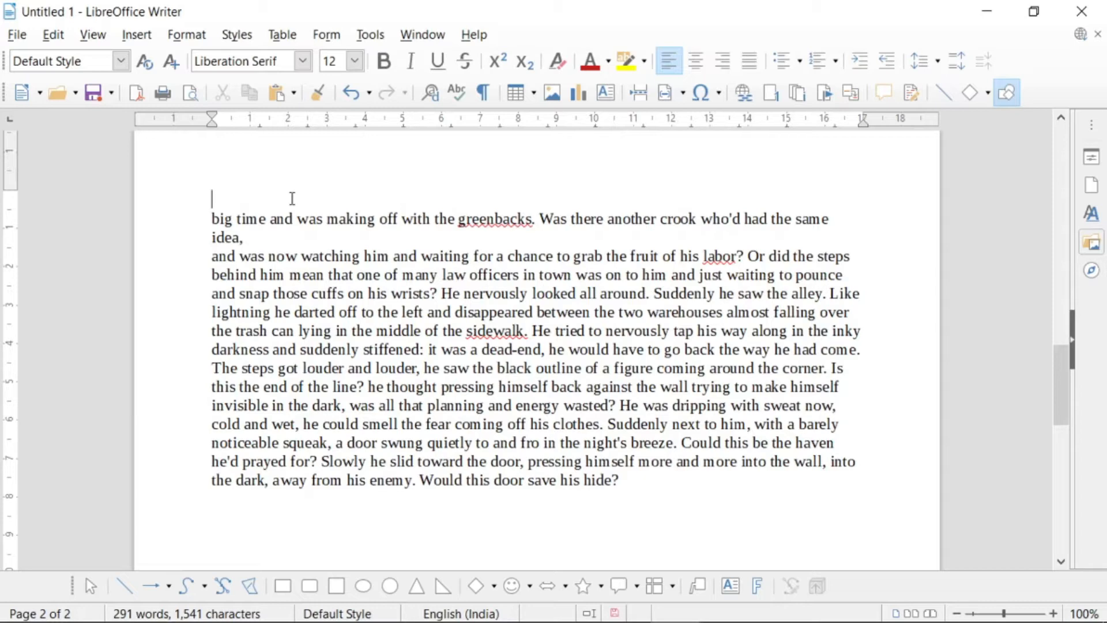
pyautogui.click(140, 36)
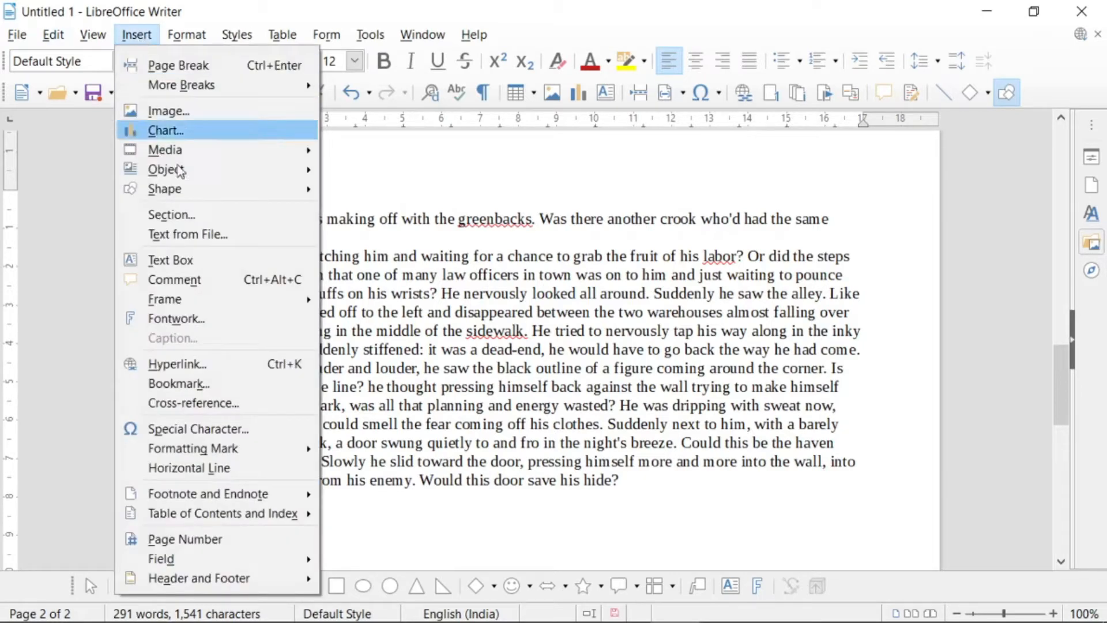
pyautogui.click(198, 215)
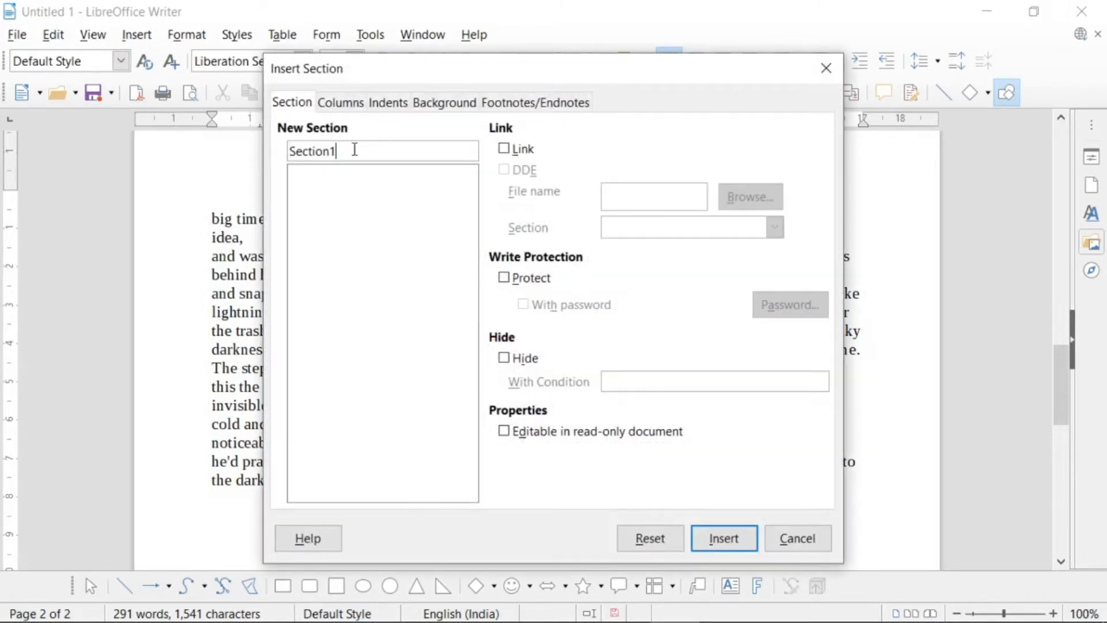
pyautogui.press('BackSpace')
pyautogui.press('BackSpace')
pyautogui.press('BackSpace')
pyautogui.press('BackSpace')
pyautogui.press('BackSpace')
pyautogui.press('BackSpace')
pyautogui.press('BackSpace')
pyautogui.press('BackSpace')
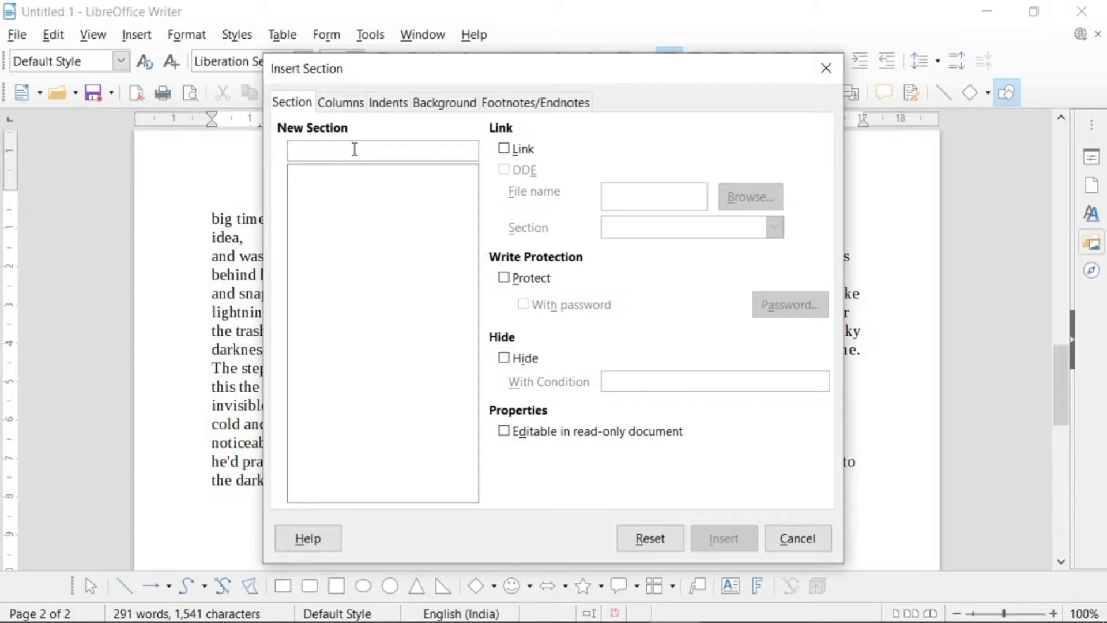
pyautogui.write('GIITM')
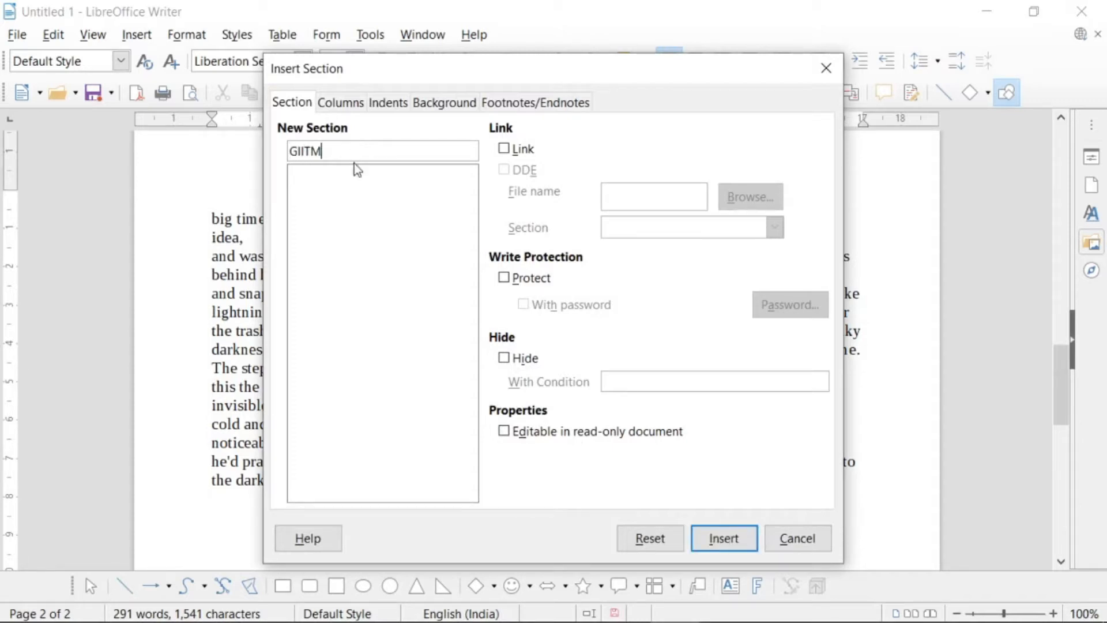
pyautogui.click(732, 540)
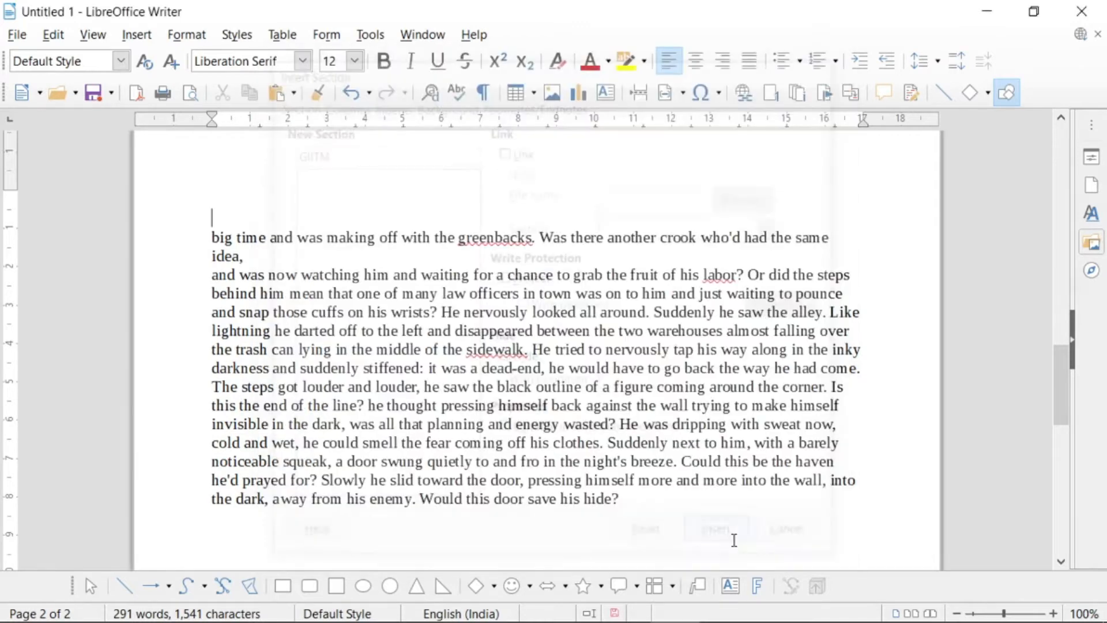
# Insert another section under the default name Section1 with the light yellow-green background color e8f2a1.
pyautogui.click(148, 38)
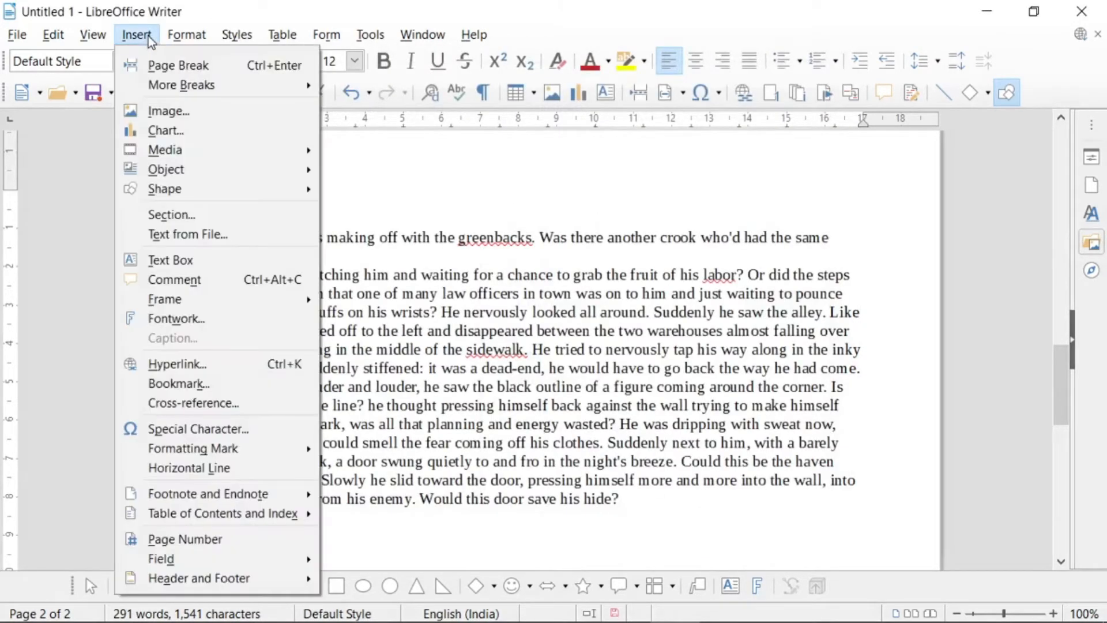
pyautogui.moveTo(185, 196)
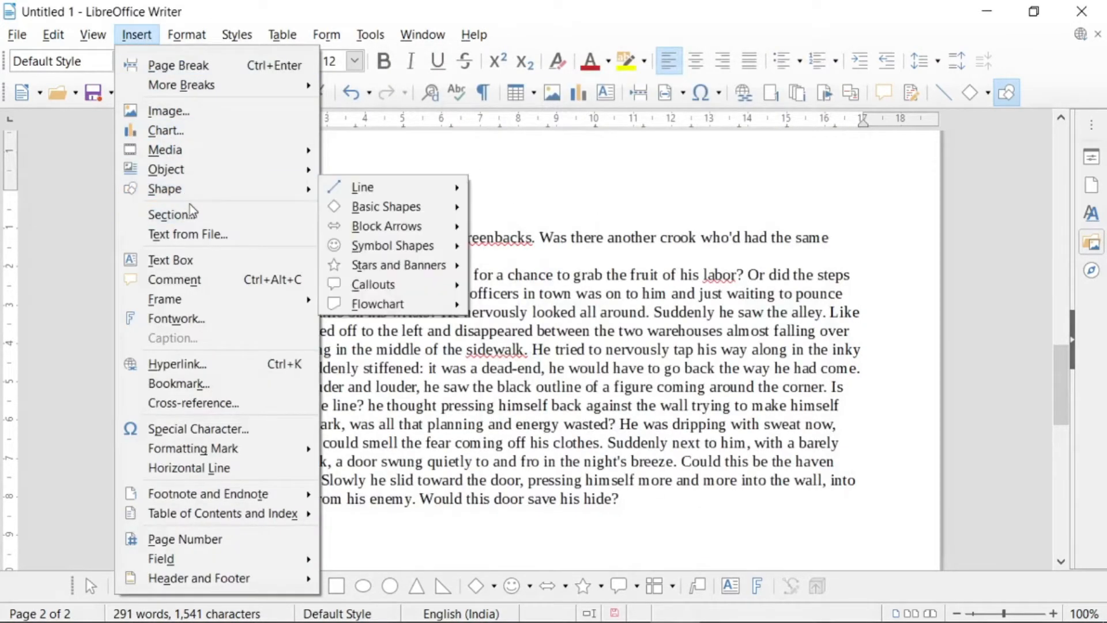
pyautogui.click(184, 215)
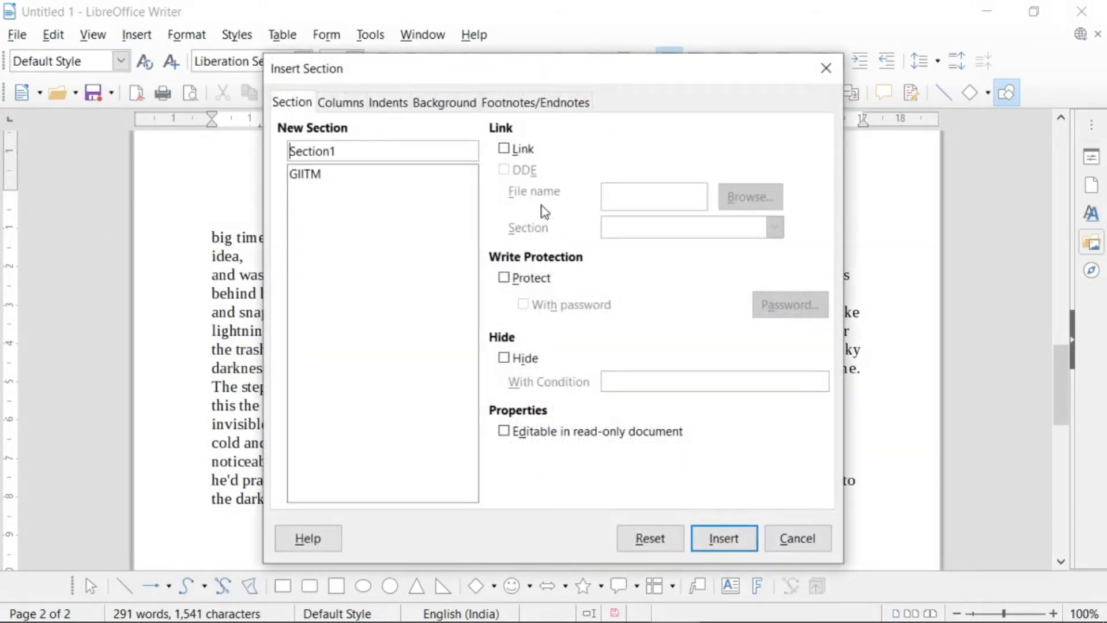
pyautogui.click(443, 105)
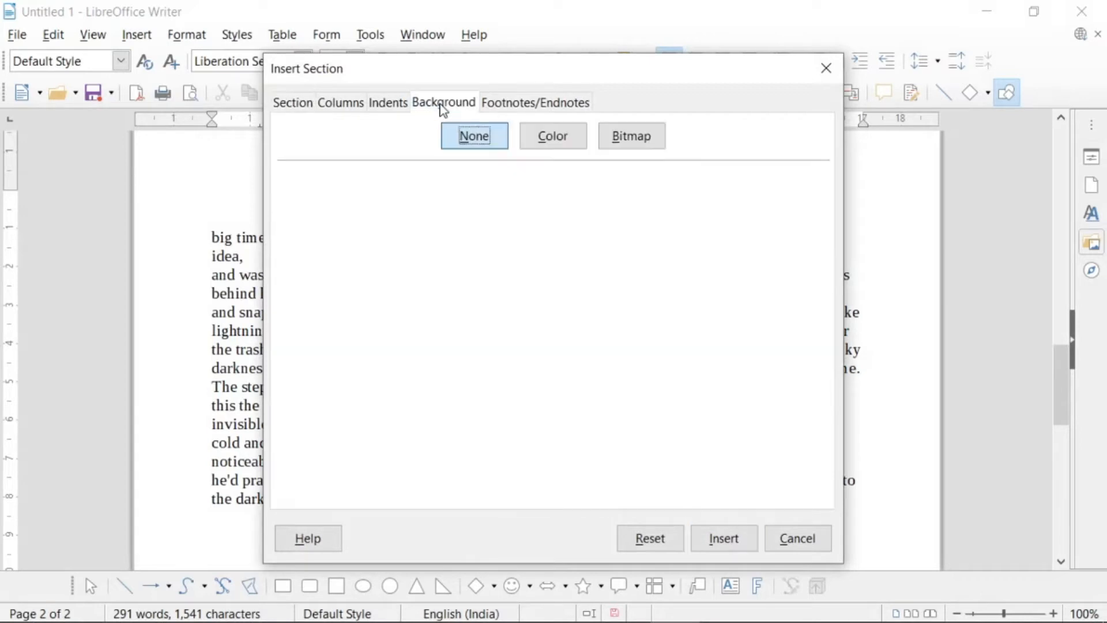
pyautogui.click(541, 141)
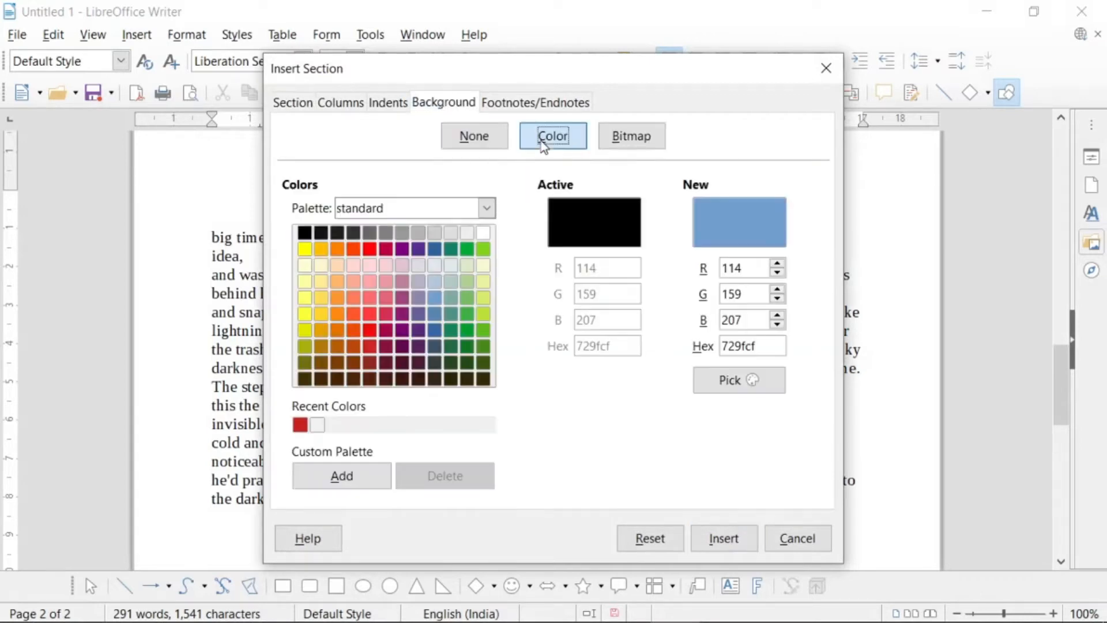
pyautogui.click(483, 282)
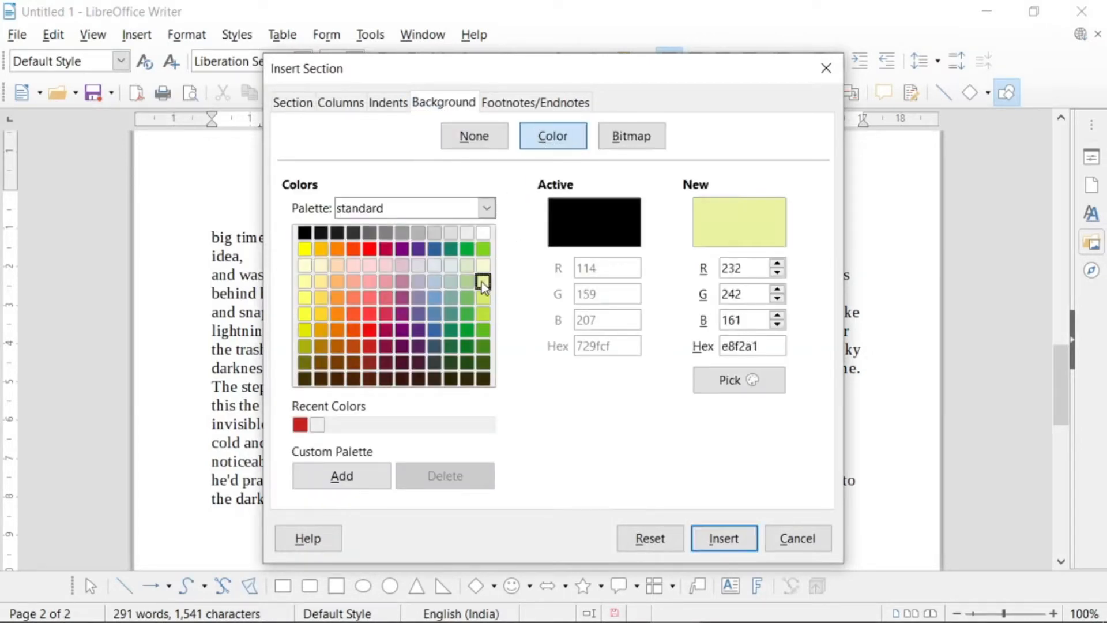
pyautogui.click(721, 538)
# Enter the text GIITM in the colored section, leaving no blank lines after it.
pyautogui.click(257, 220)
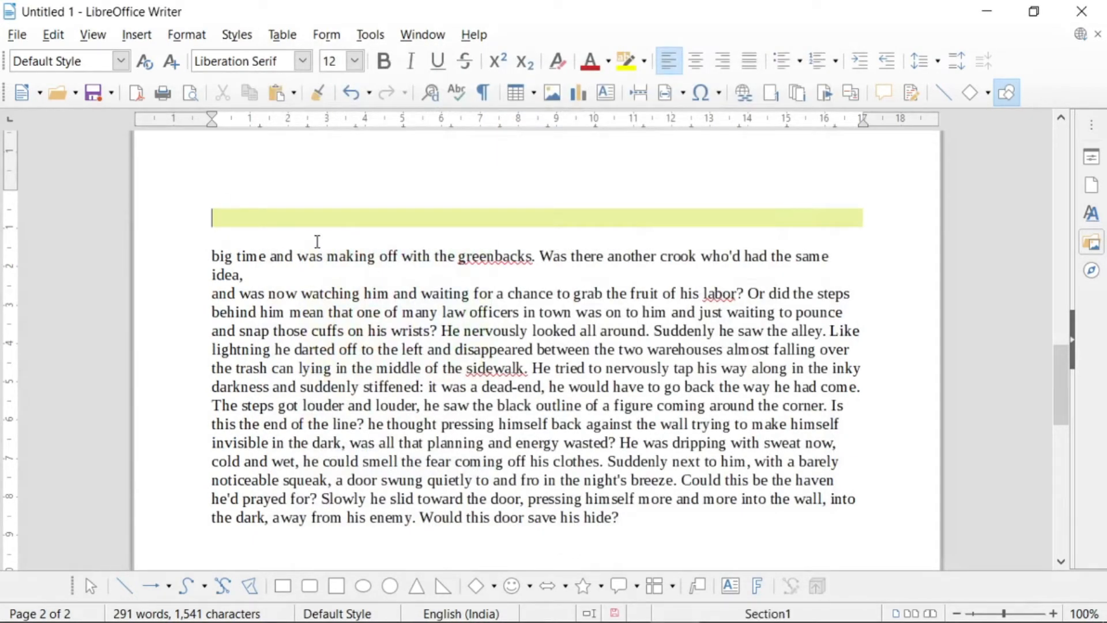
pyautogui.write('GlITM')
pyautogui.press('Return')
pyautogui.press('Return')
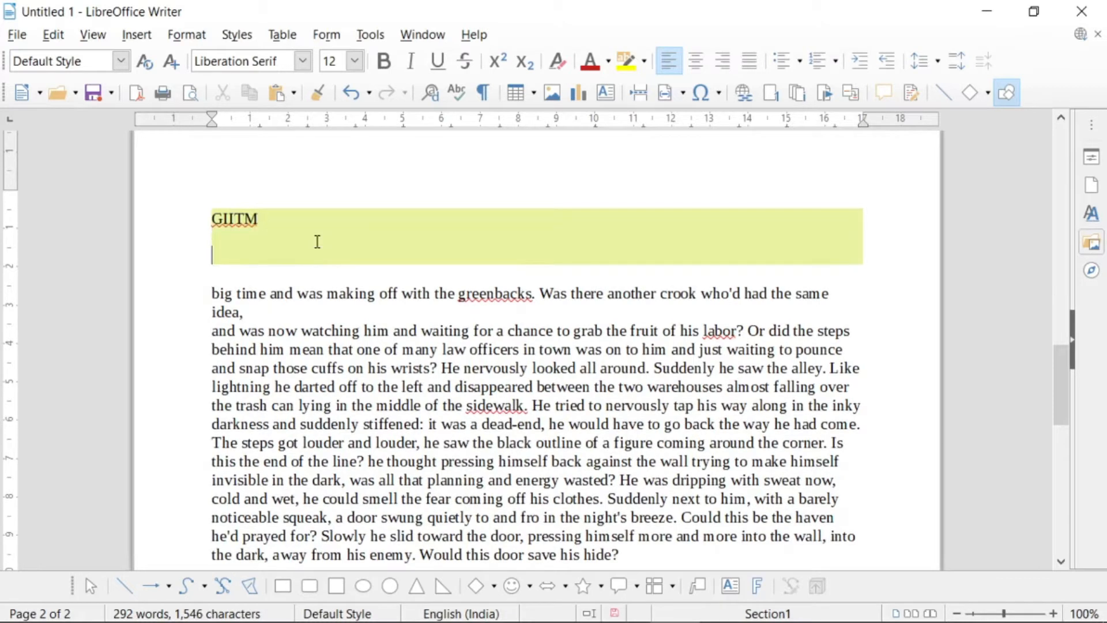
pyautogui.press('BackSpace')
pyautogui.press('BackSpace')
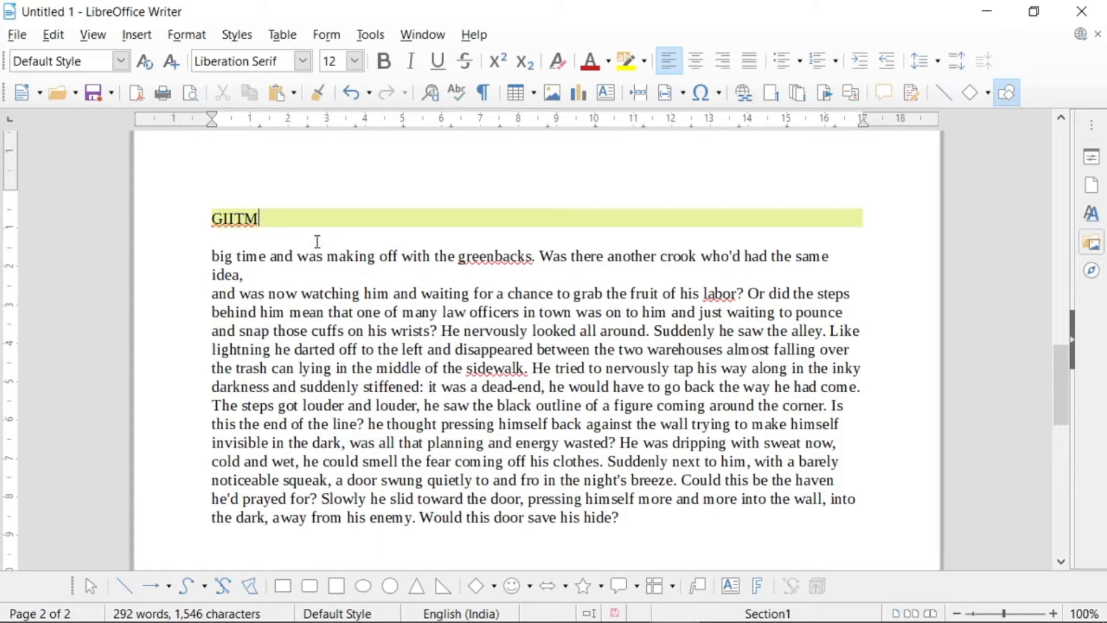
# Insert a further section named Section2 with write protection enabled and no password.
pyautogui.click(136, 35)
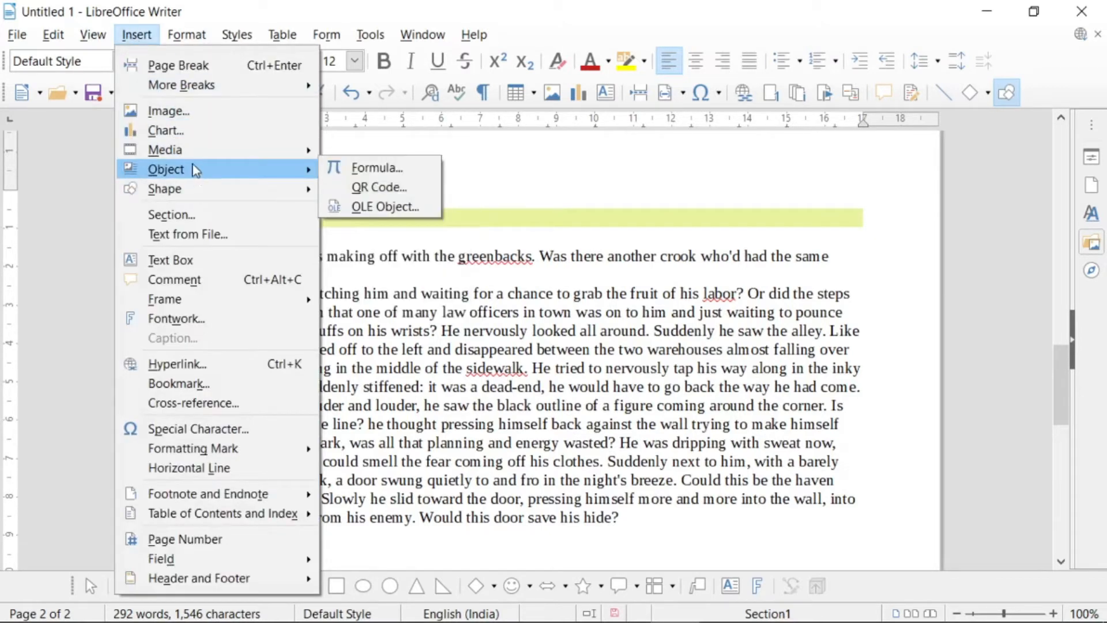
pyautogui.moveTo(190, 196)
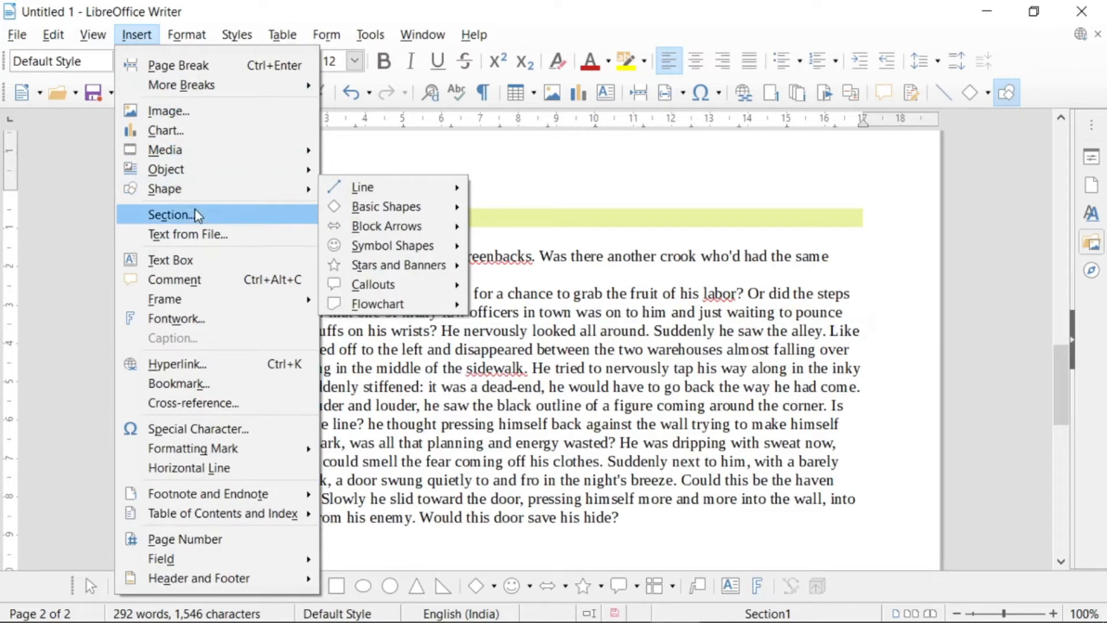
pyautogui.click(200, 215)
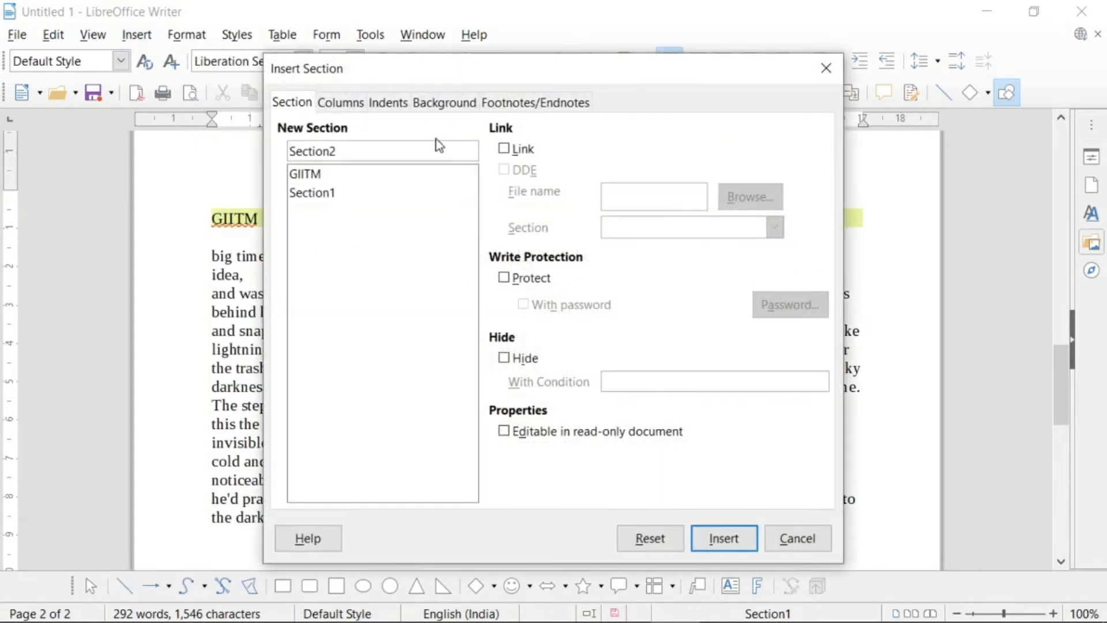
pyautogui.click(507, 277)
pyautogui.click(505, 279)
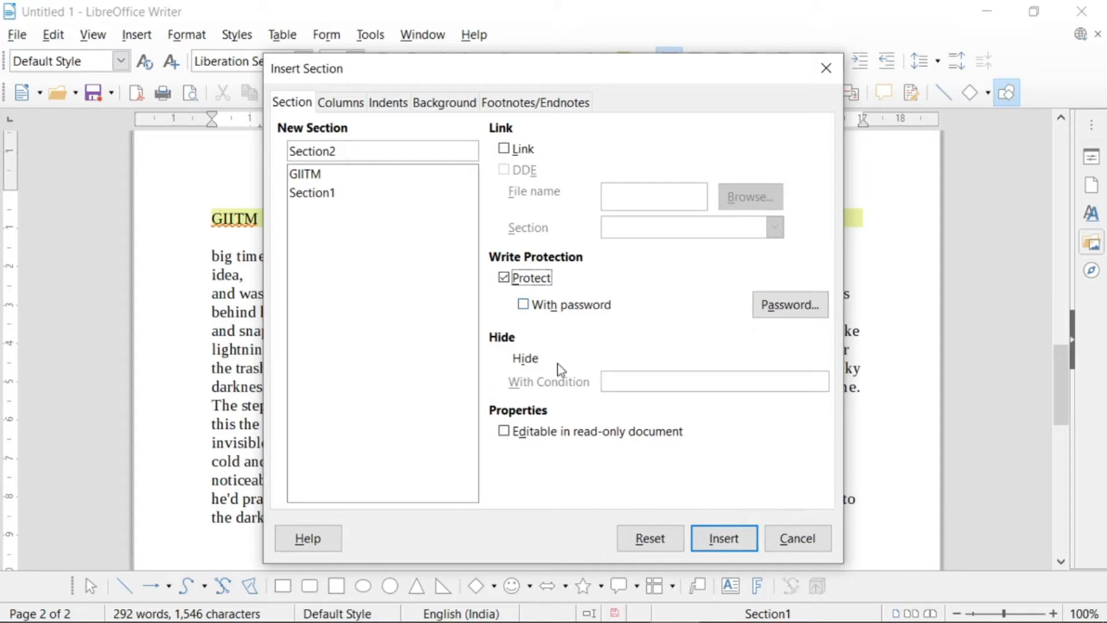
pyautogui.click(734, 543)
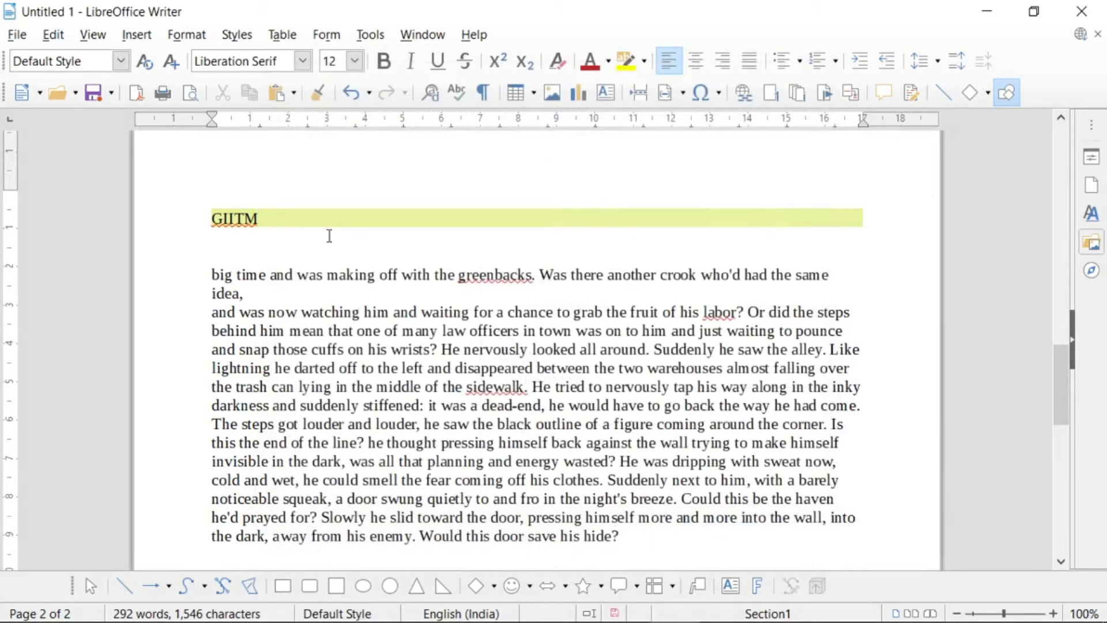
pyautogui.click(283, 231)
pyautogui.click(137, 34)
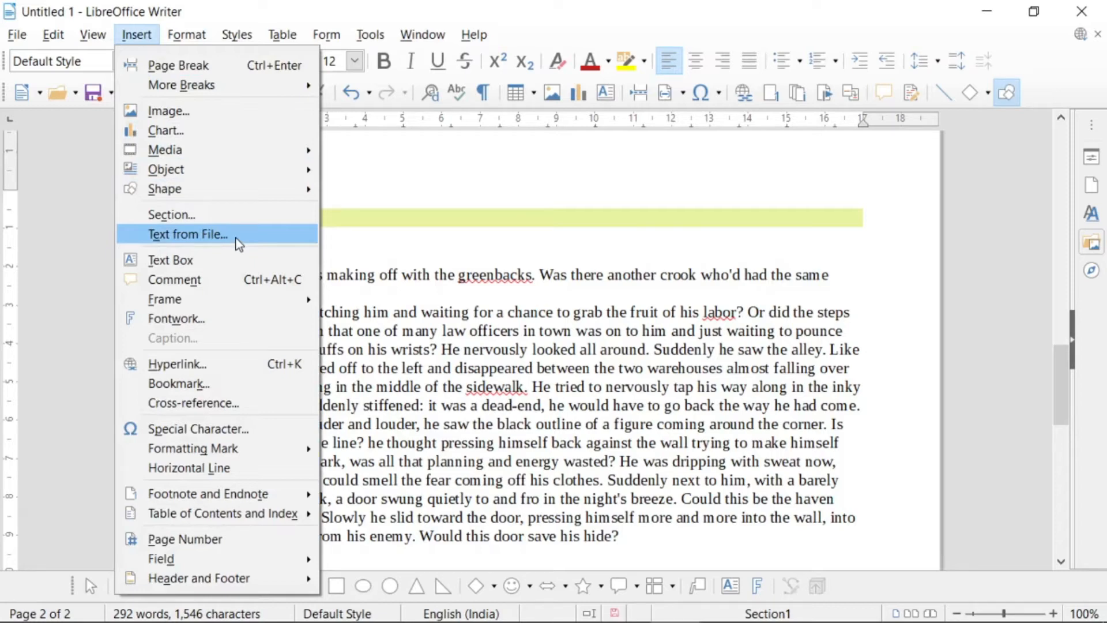
pyautogui.click(653, 541)
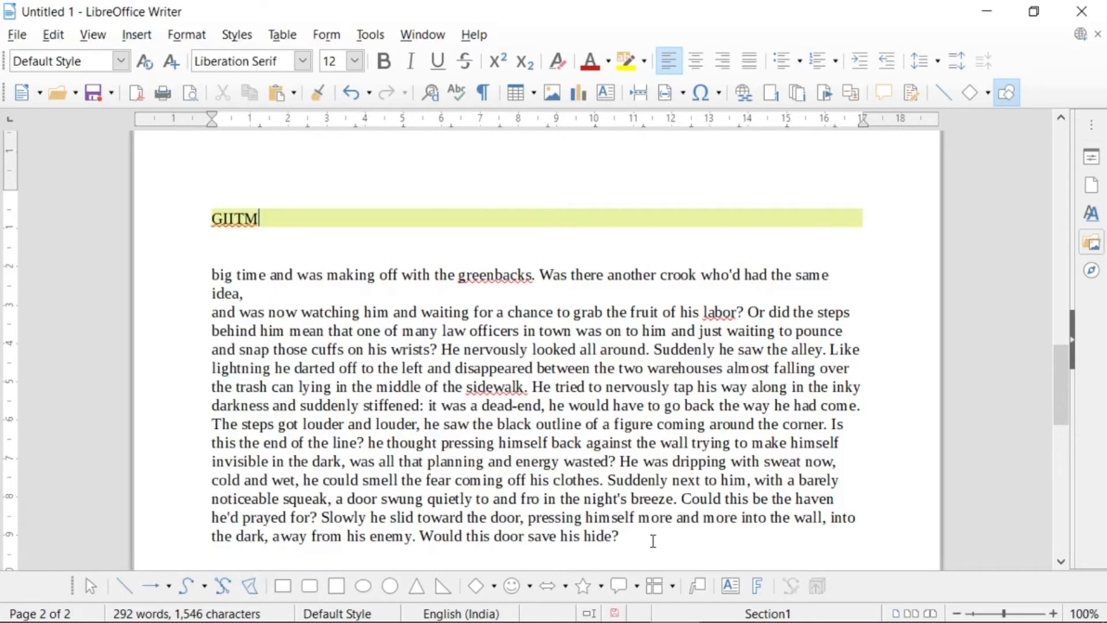
# Insert the text from the Desktop file libreoffice not.txt on the empty line below the last paragraph of page 2.
pyautogui.scroll(-5, 490, 444)
pyautogui.click(512, 349)
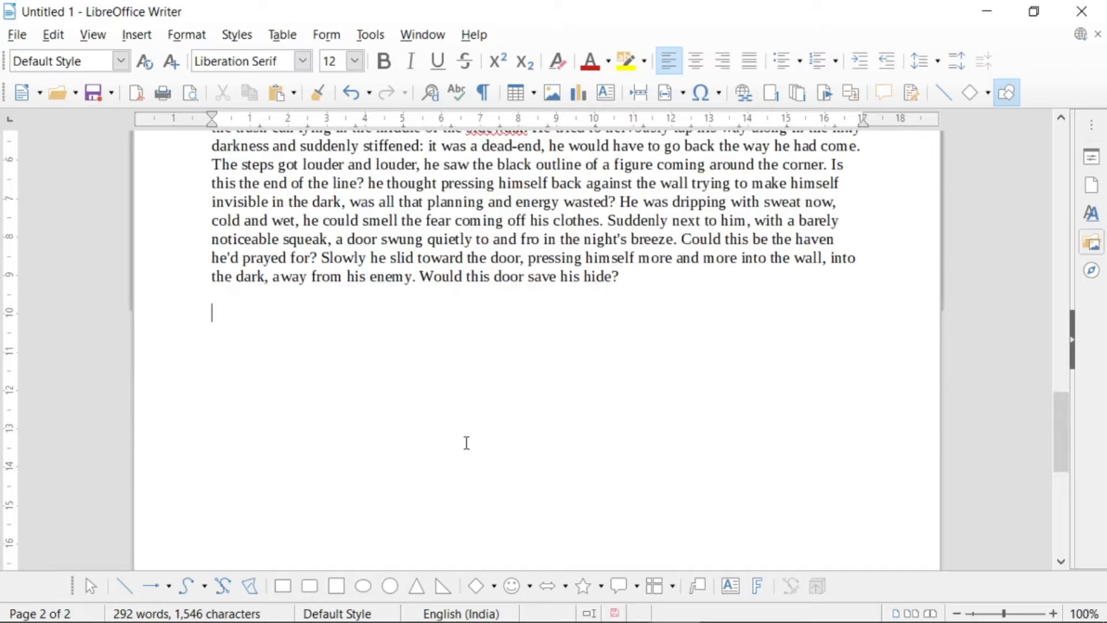
pyautogui.click(134, 37)
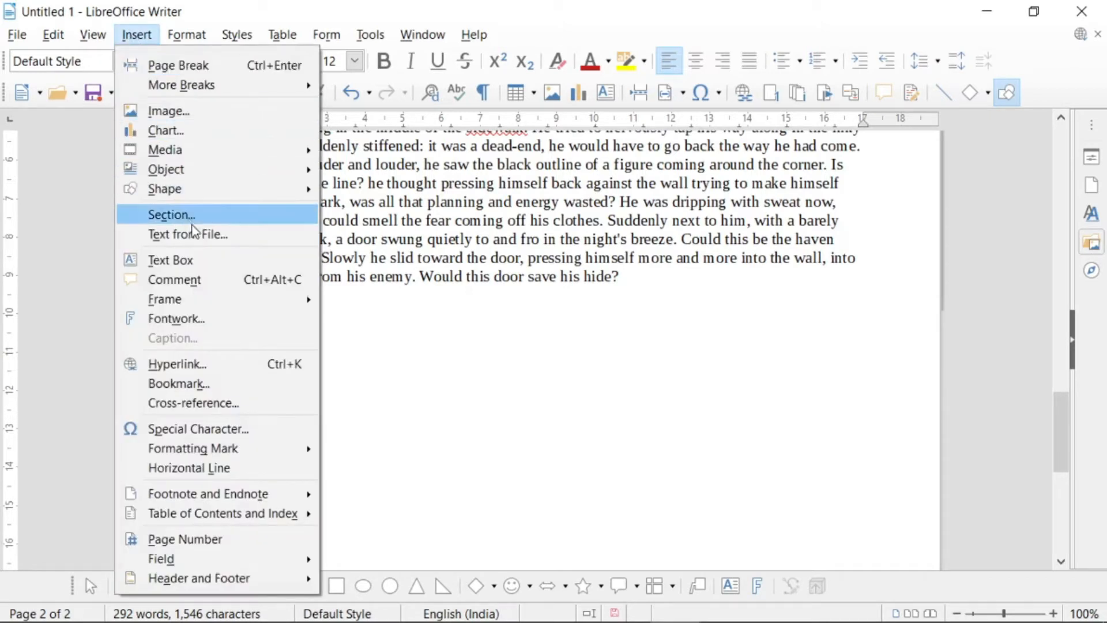
pyautogui.click(223, 235)
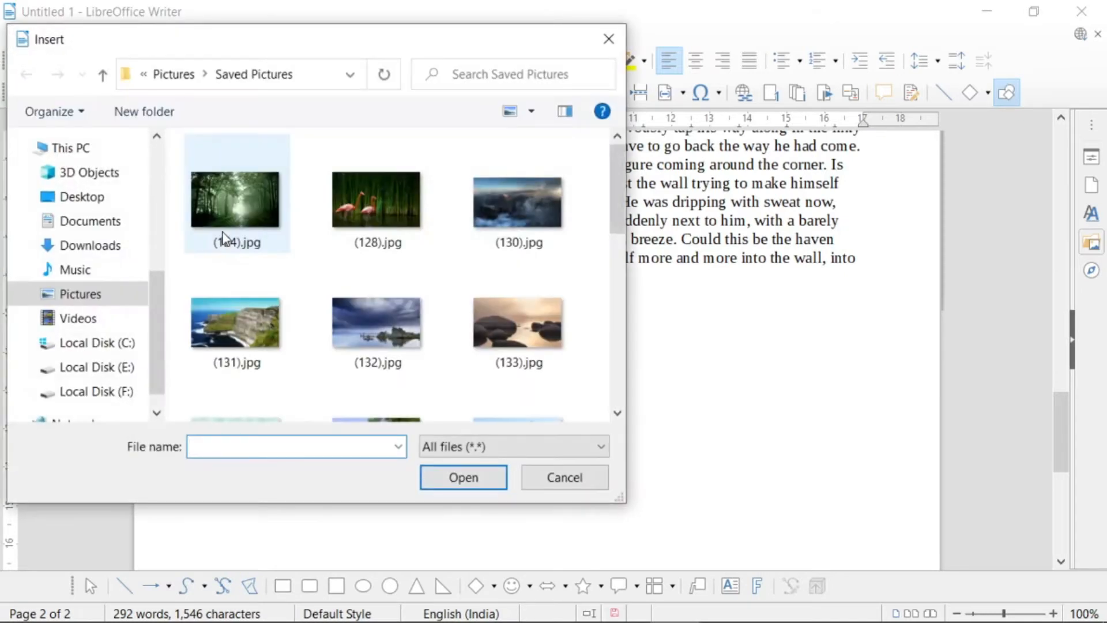
pyautogui.moveTo(161, 307); pyautogui.dragTo(153, 277)
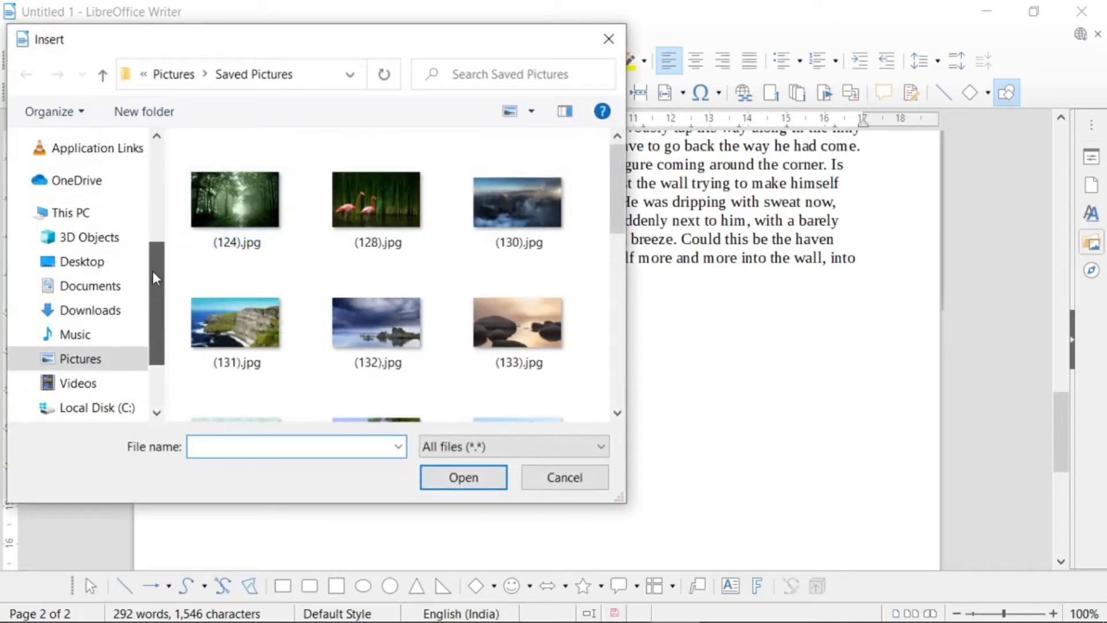
pyautogui.click(98, 262)
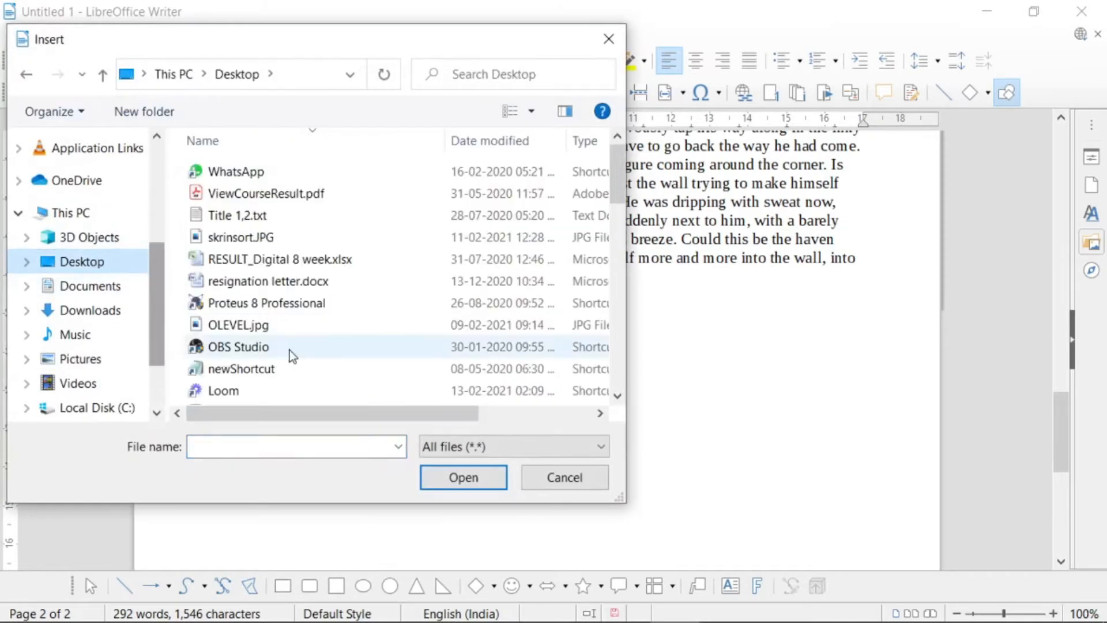
pyautogui.moveTo(614, 195); pyautogui.dragTo(618, 234)
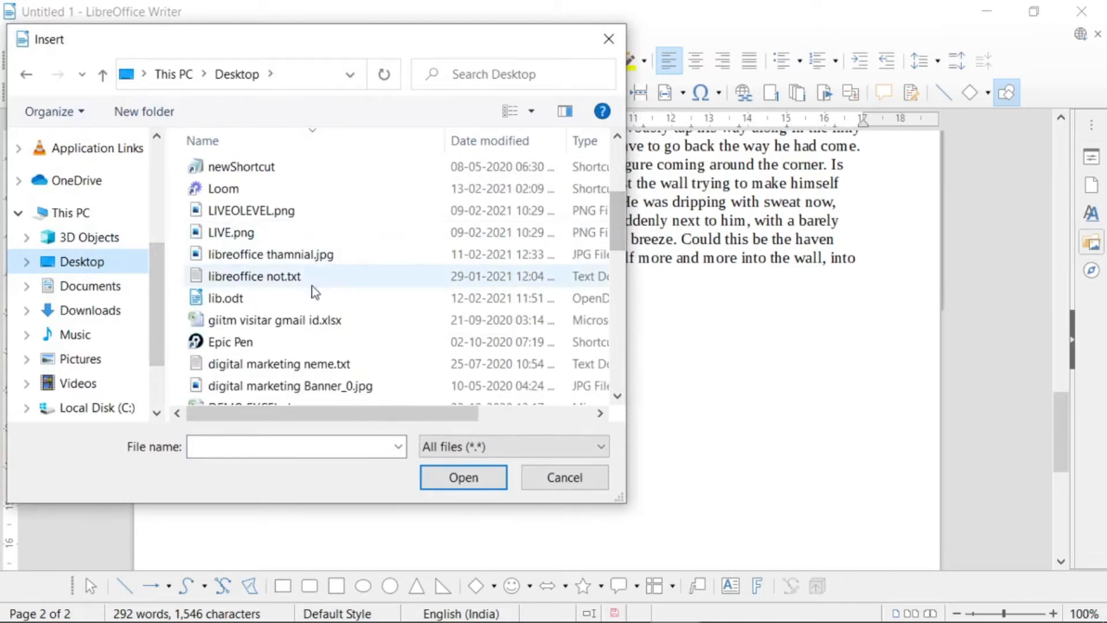
pyautogui.click(296, 282)
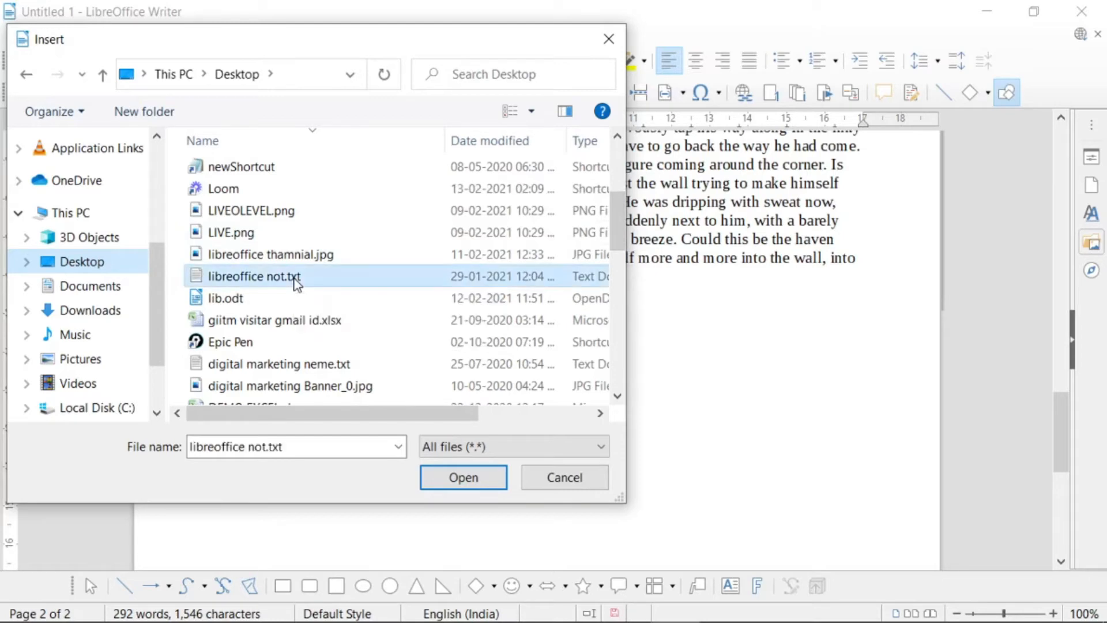
pyautogui.click(434, 478)
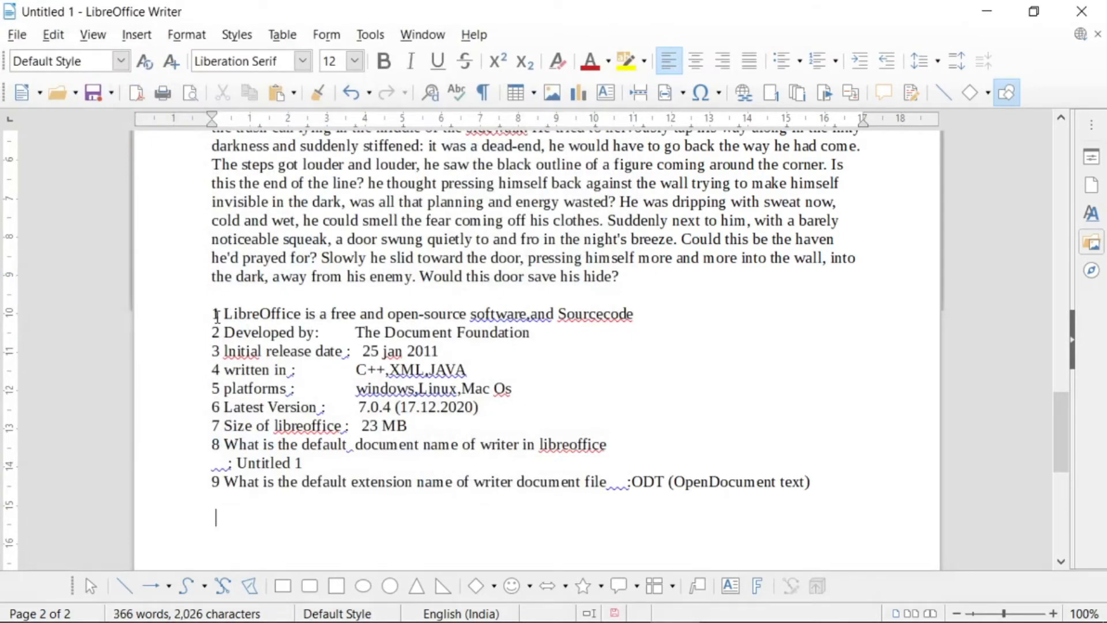
# Delete all the text inserted from the file, leaving the line below the last paragraph empty.
pyautogui.moveTo(215, 312); pyautogui.dragTo(711, 541)
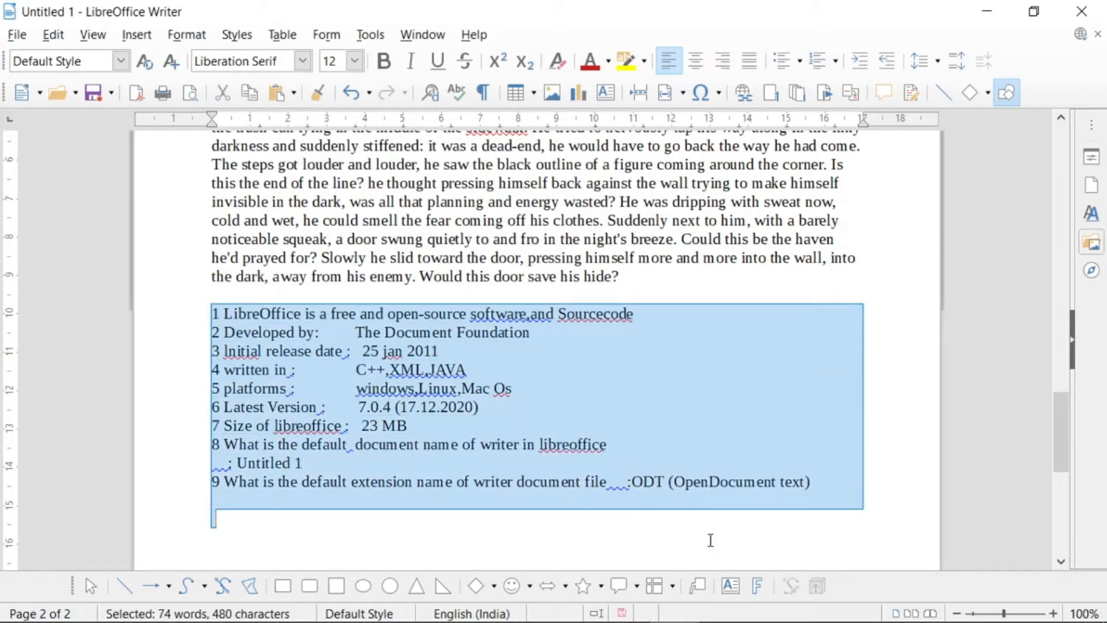
pyautogui.press('Delete')
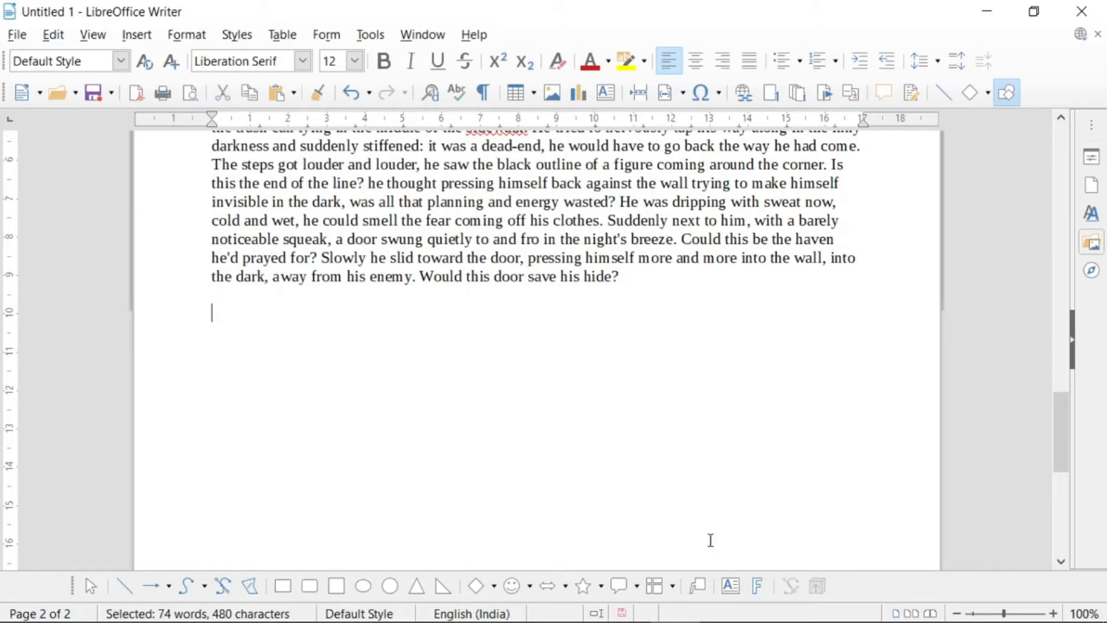
# Draw a text box about 14.7 by 6 cm below the last paragraph and enter GIITM in it.
pyautogui.click(137, 36)
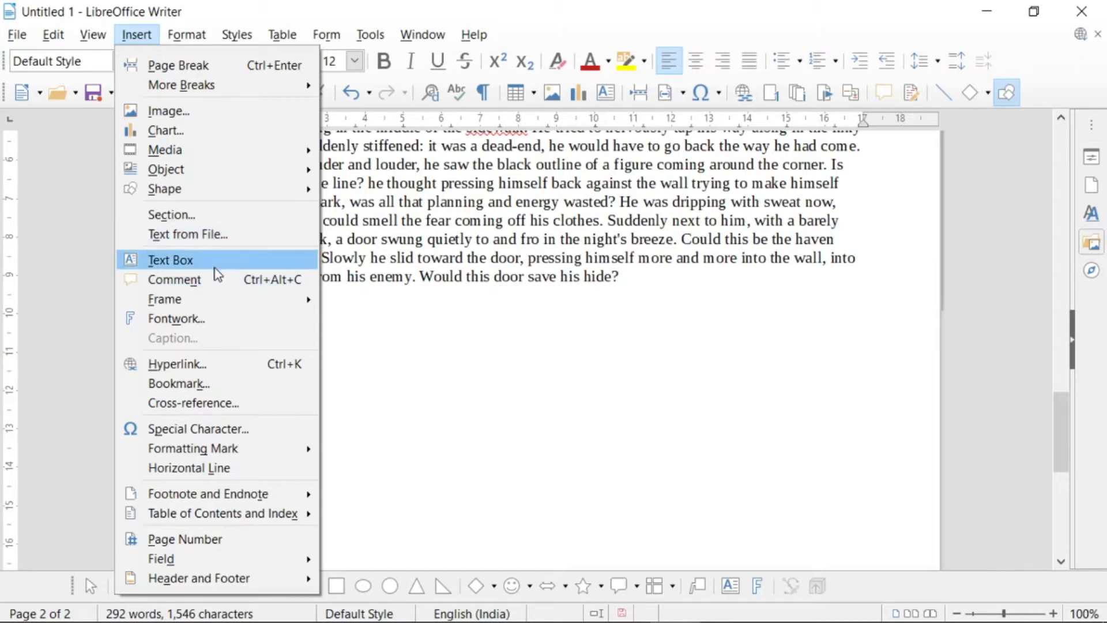
pyautogui.click(336, 356)
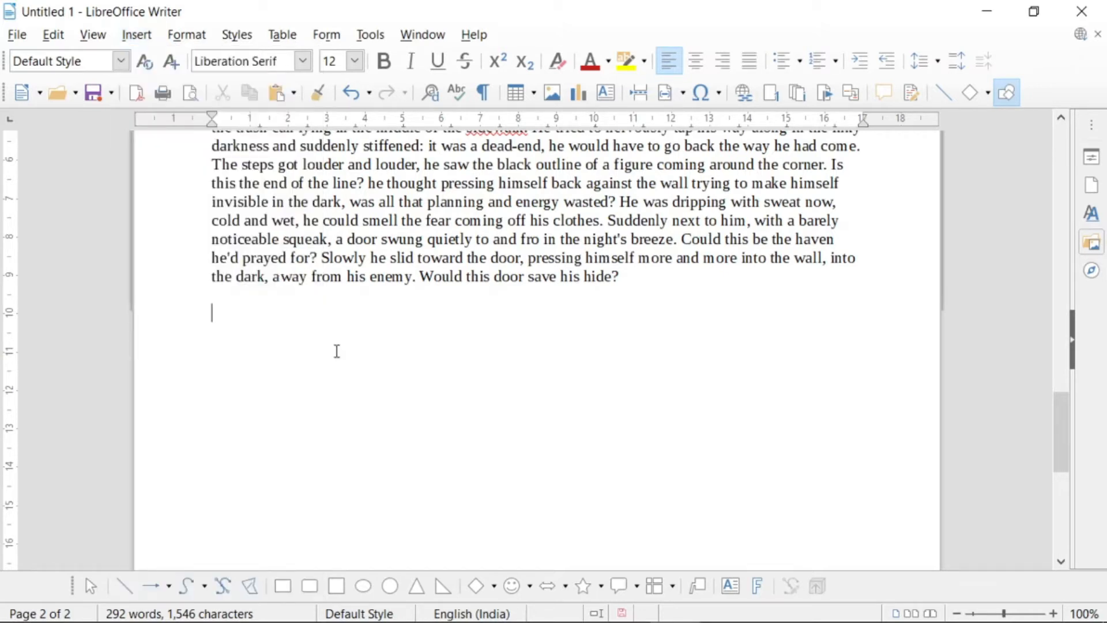
pyautogui.click(136, 35)
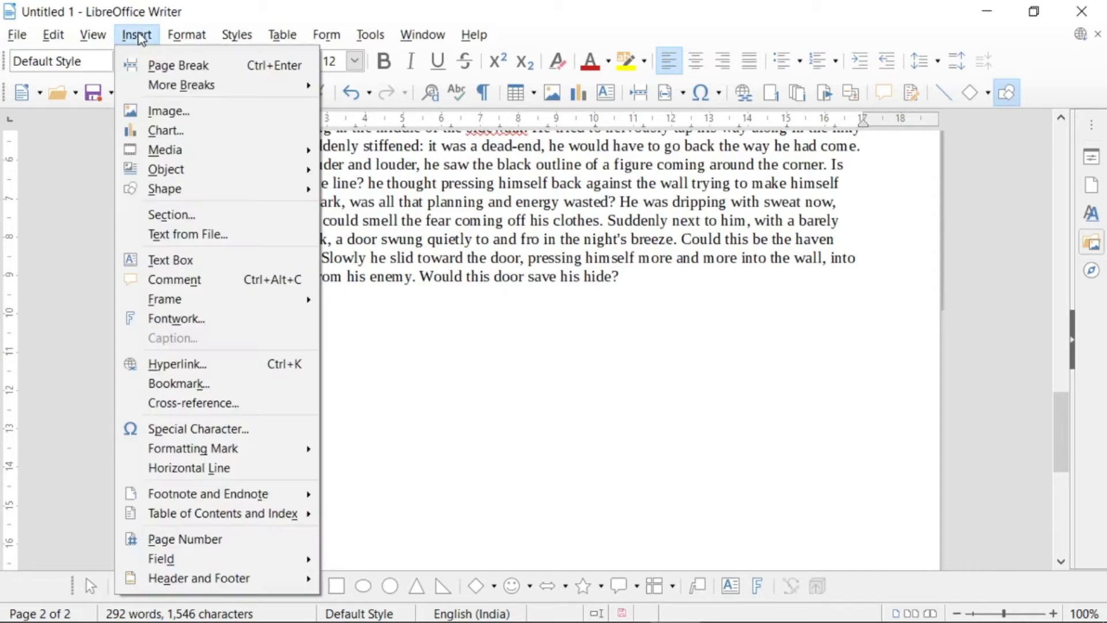
pyautogui.click(207, 270)
pyautogui.moveTo(219, 301)
pyautogui.mouseDown()
pyautogui.moveTo(630, 494)
pyautogui.moveTo(780, 529)
pyautogui.mouseUp()
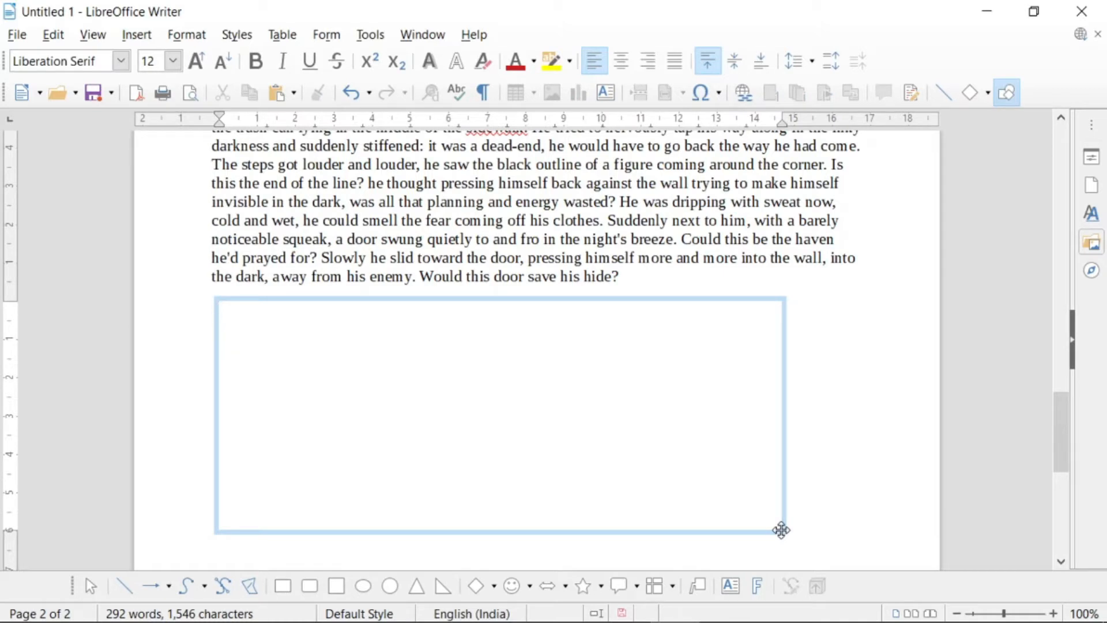
pyautogui.write('GIITM')
pyautogui.click(897, 436)
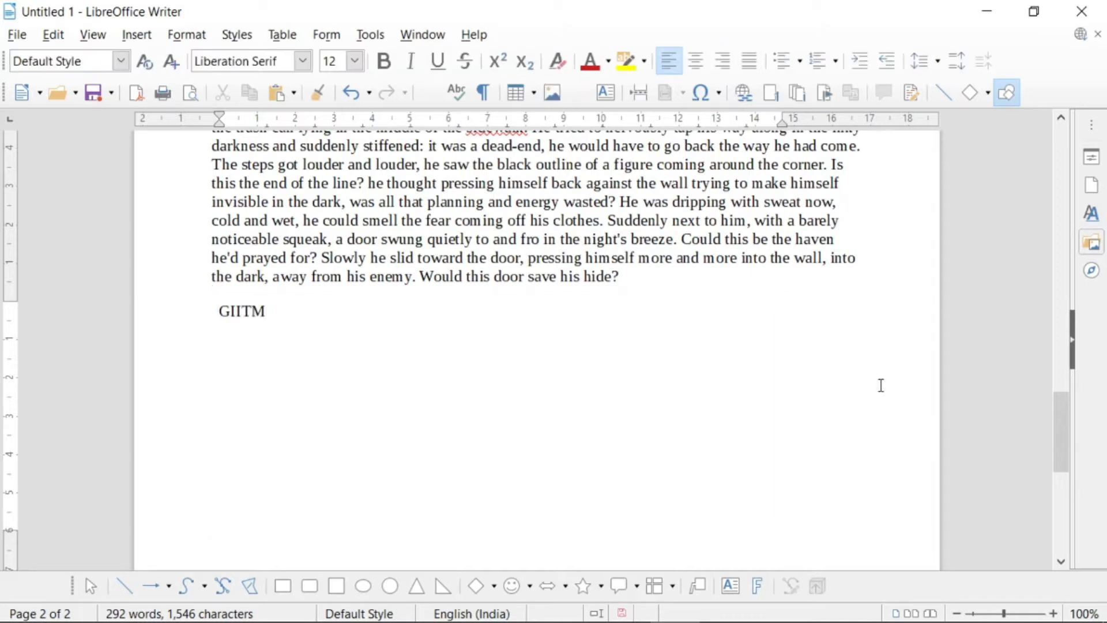
pyautogui.click(136, 35)
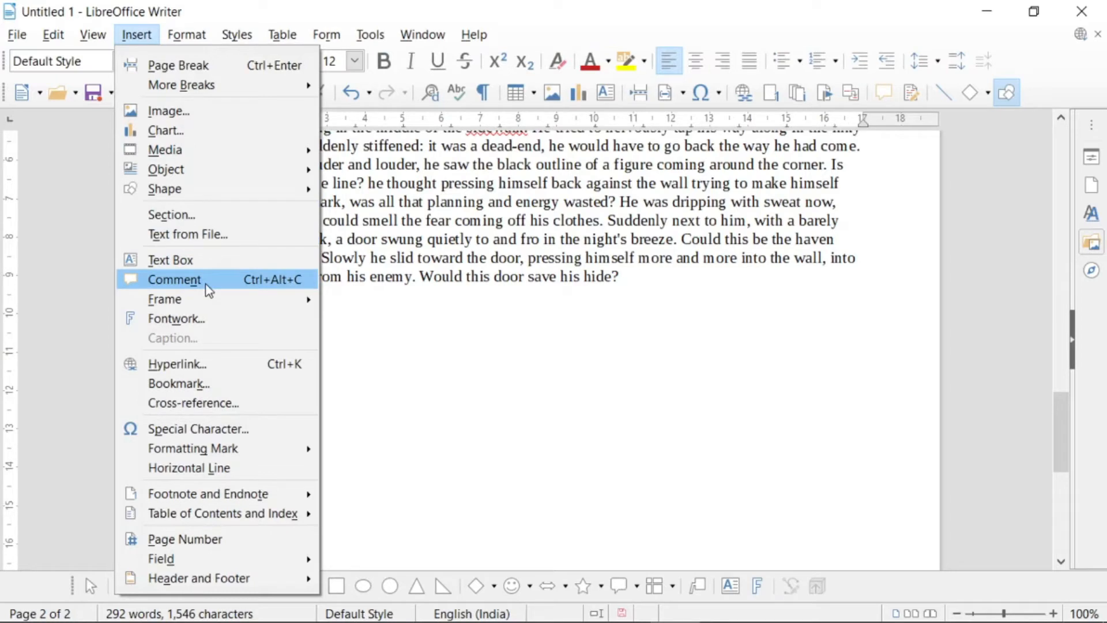
pyautogui.click(506, 331)
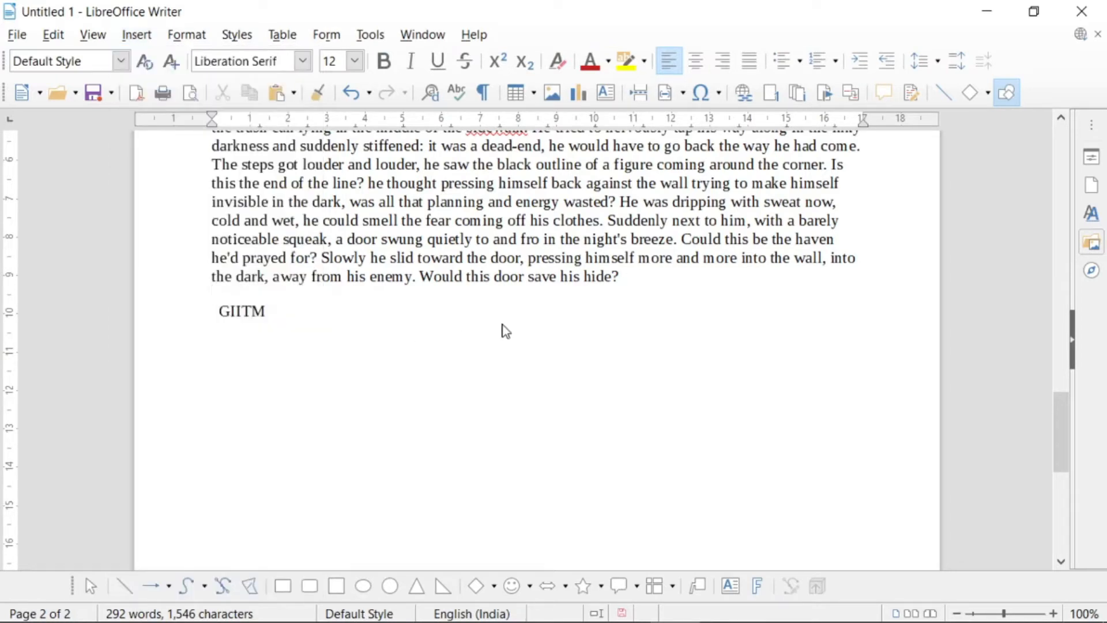
pyautogui.scroll(1, 506, 331)
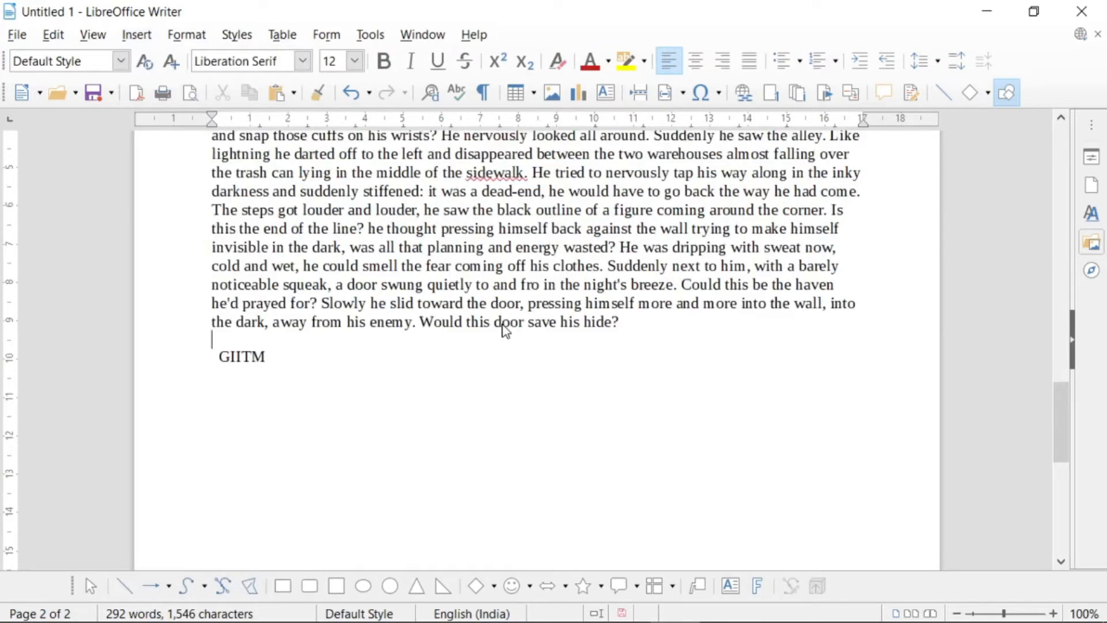
pyautogui.click(273, 356)
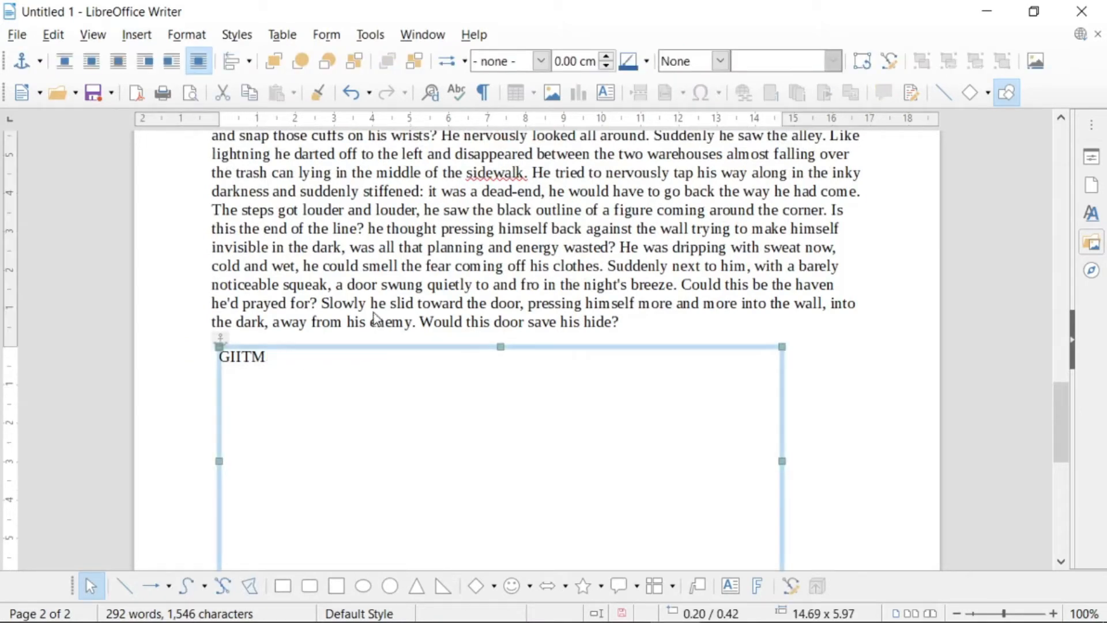
pyautogui.scroll(3, 504, 292)
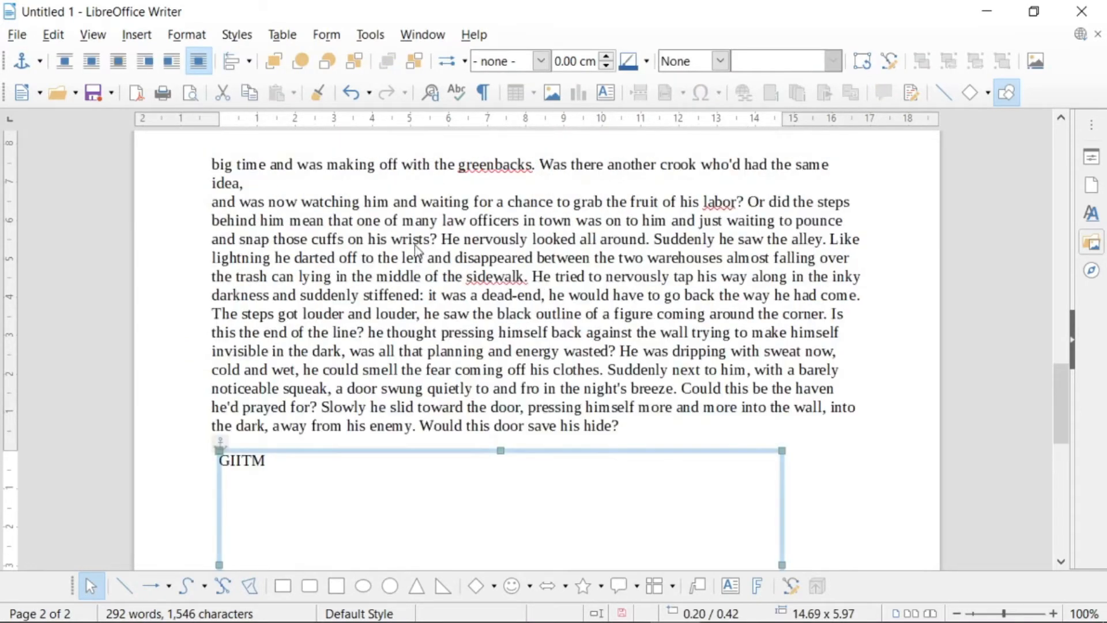
# Insert a comment after the word "cuffs" in the page 2 text, reading FHGFGG.
pyautogui.click(344, 239)
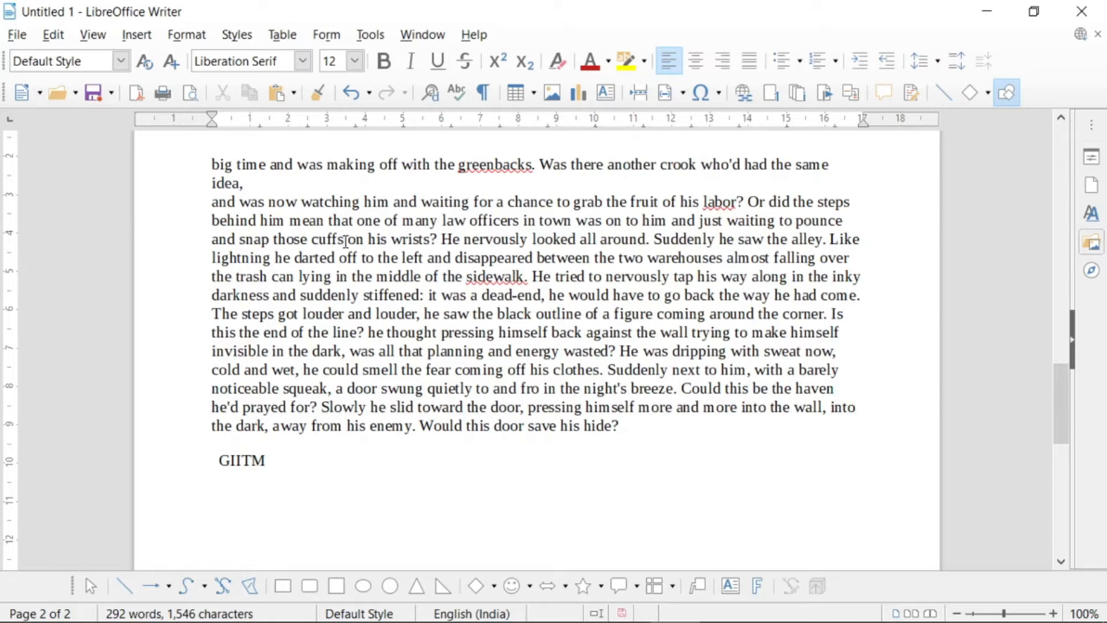
pyautogui.click(345, 241)
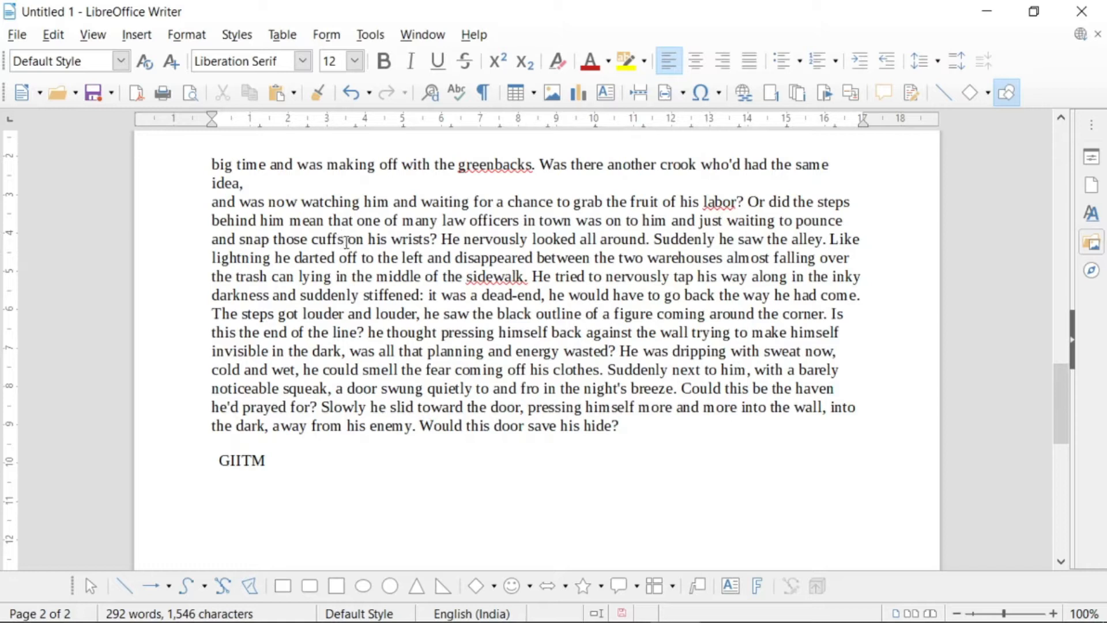
pyautogui.click(136, 35)
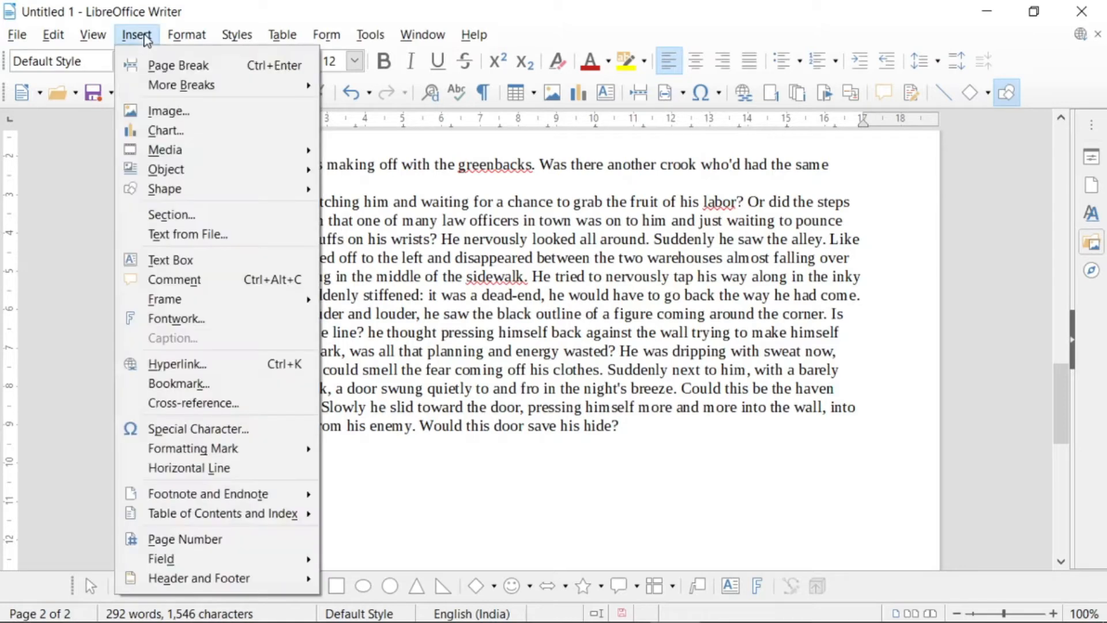
pyautogui.click(351, 262)
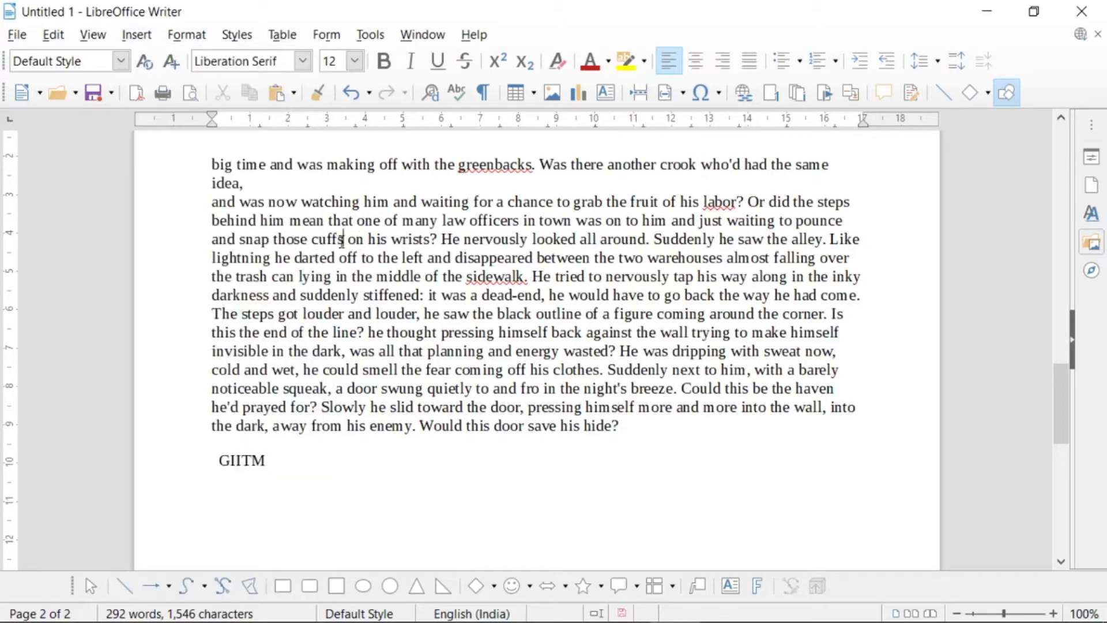
pyautogui.click(138, 37)
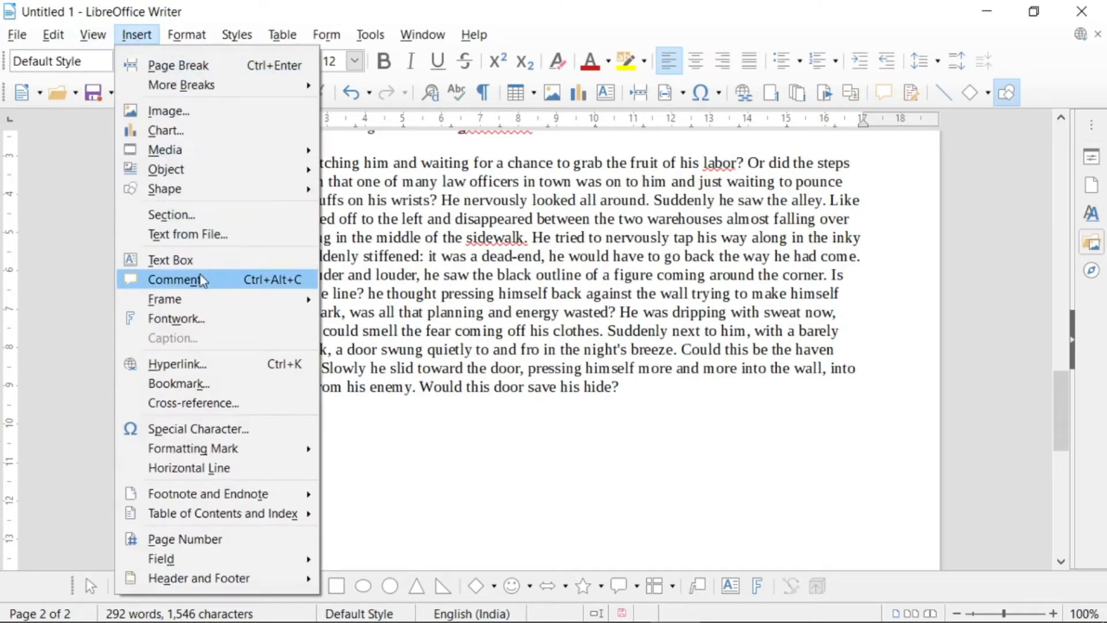
pyautogui.click(209, 280)
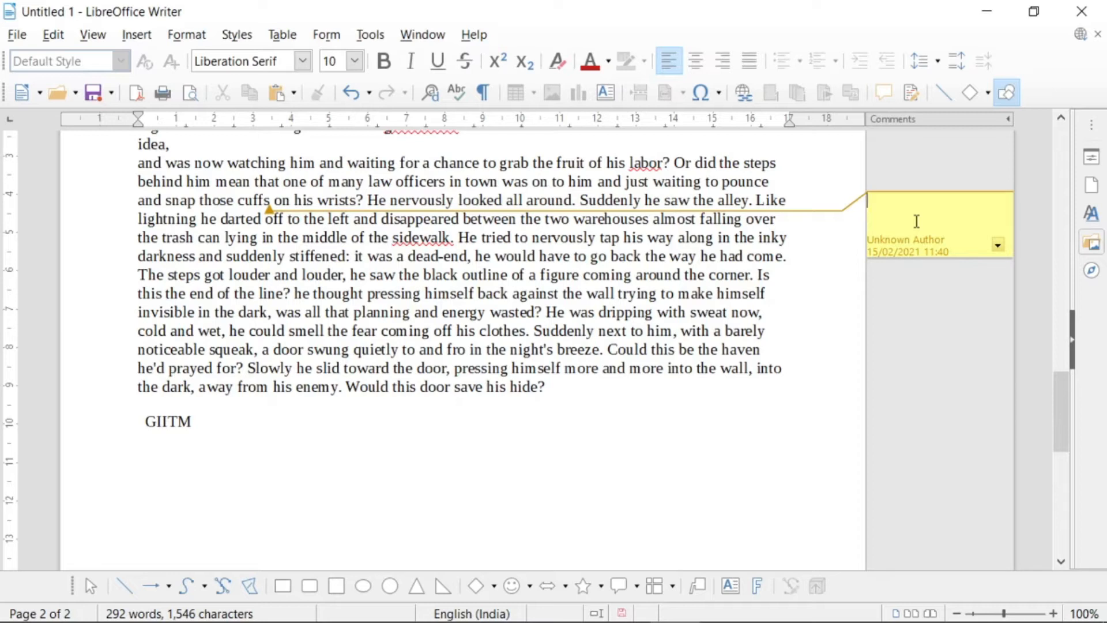
pyautogui.write('FHGFGG')
# Format the comment text FHGFGG as bold, Dark Red 2 and 9 pt, keeping its font.
pyautogui.moveTo(925, 200); pyautogui.dragTo(857, 192)
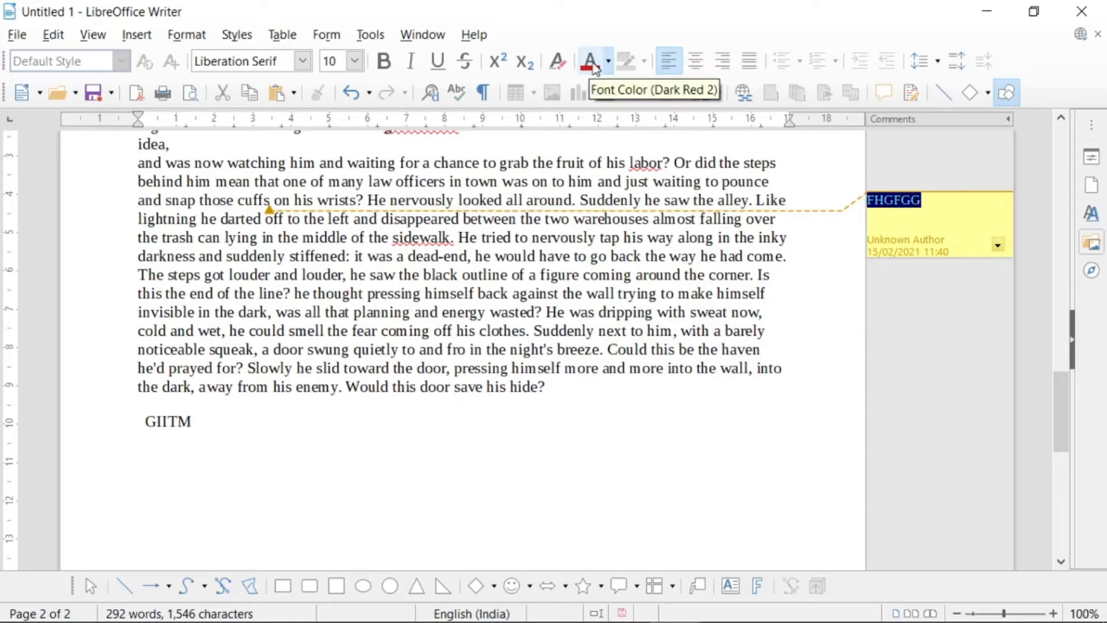
pyautogui.click(387, 65)
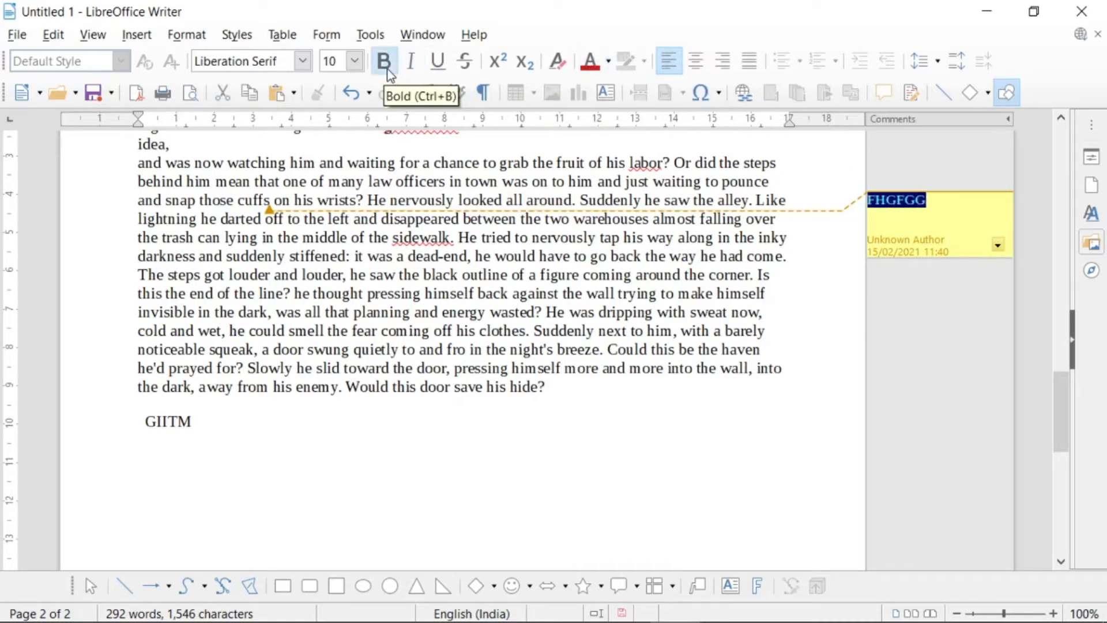
pyautogui.click(355, 61)
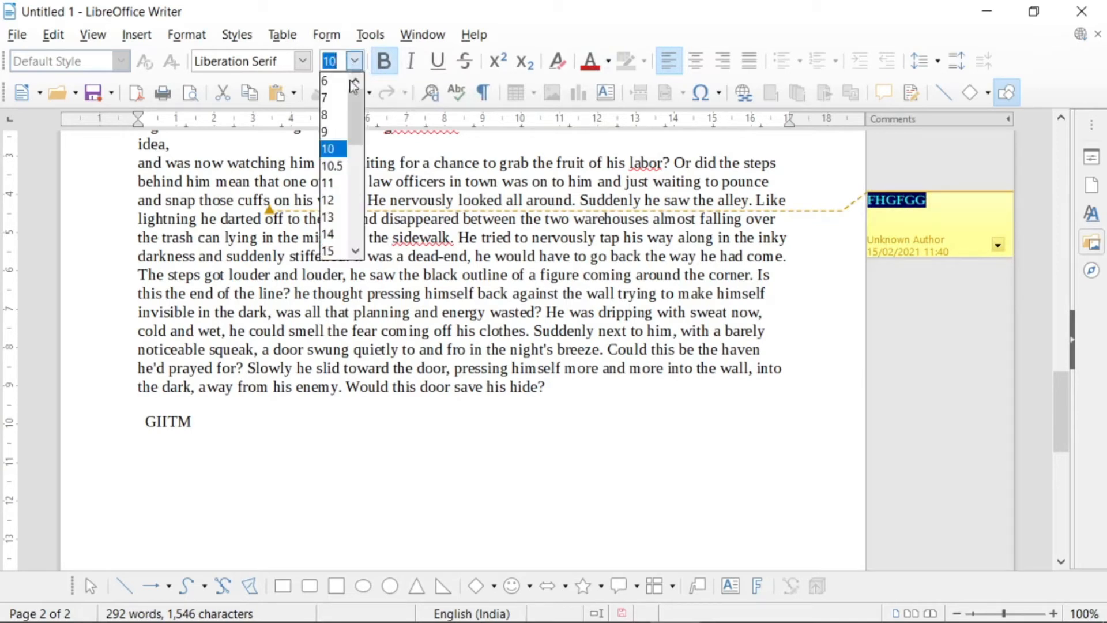
pyautogui.click(327, 131)
pyautogui.click(303, 61)
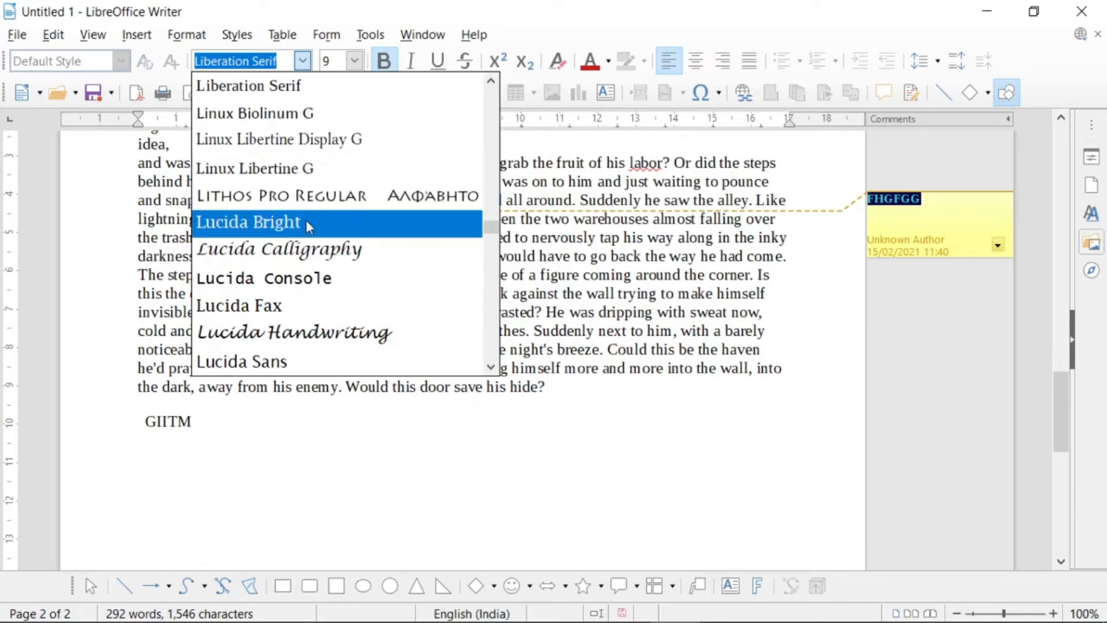
pyautogui.click(692, 429)
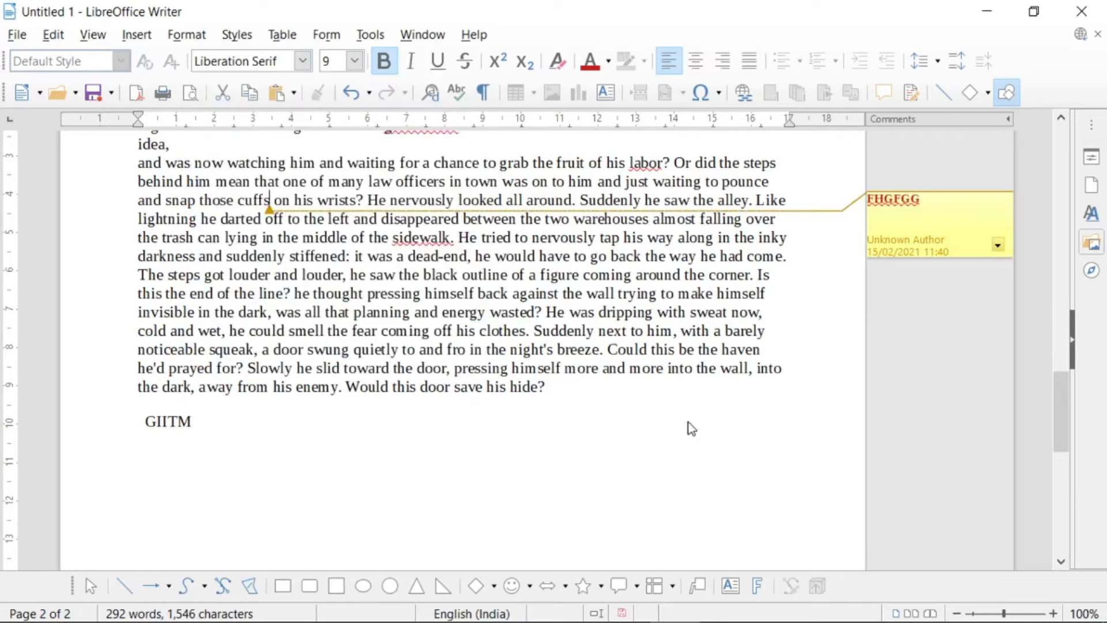
pyautogui.click(460, 200)
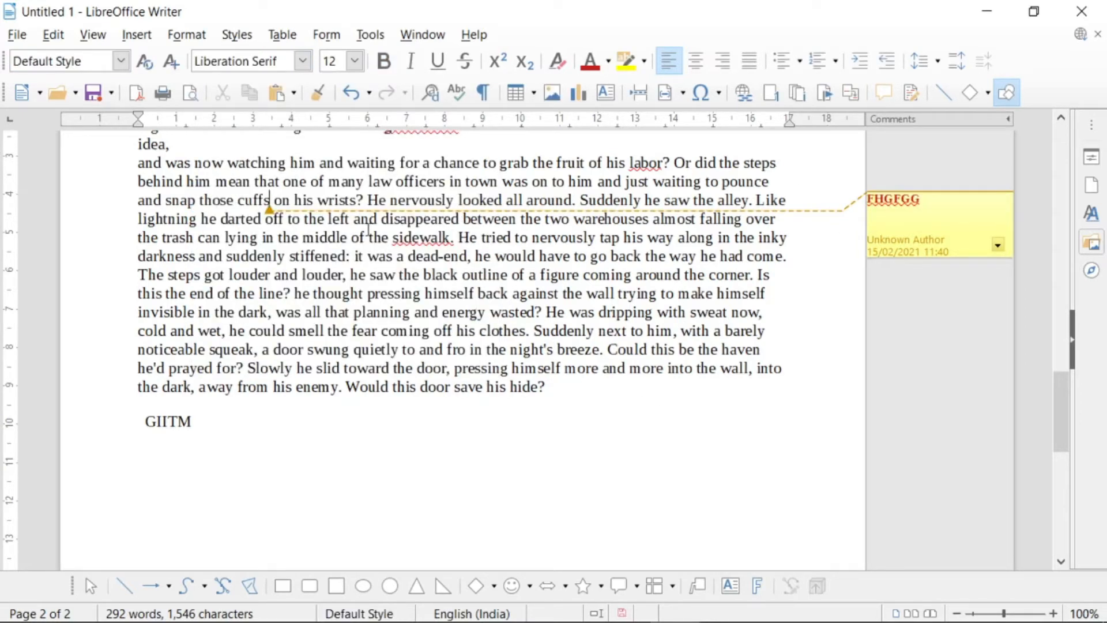
# Hide the document's comments from view.
pyautogui.click(93, 36)
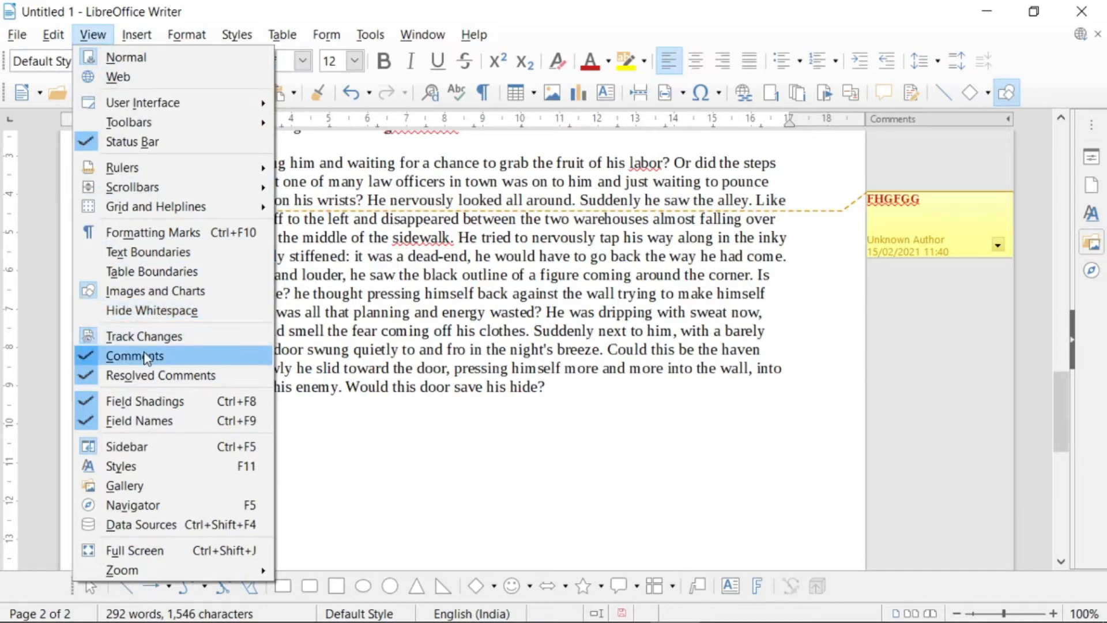
pyautogui.click(169, 364)
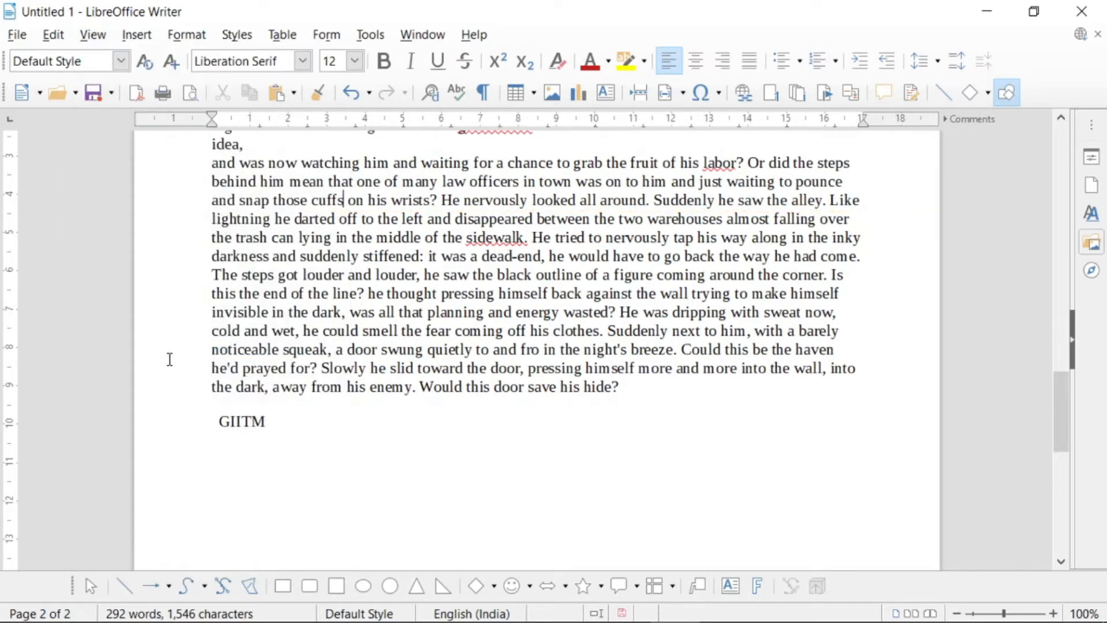
pyautogui.scroll(3, 469, 343)
pyautogui.scroll(-2, 723, 363)
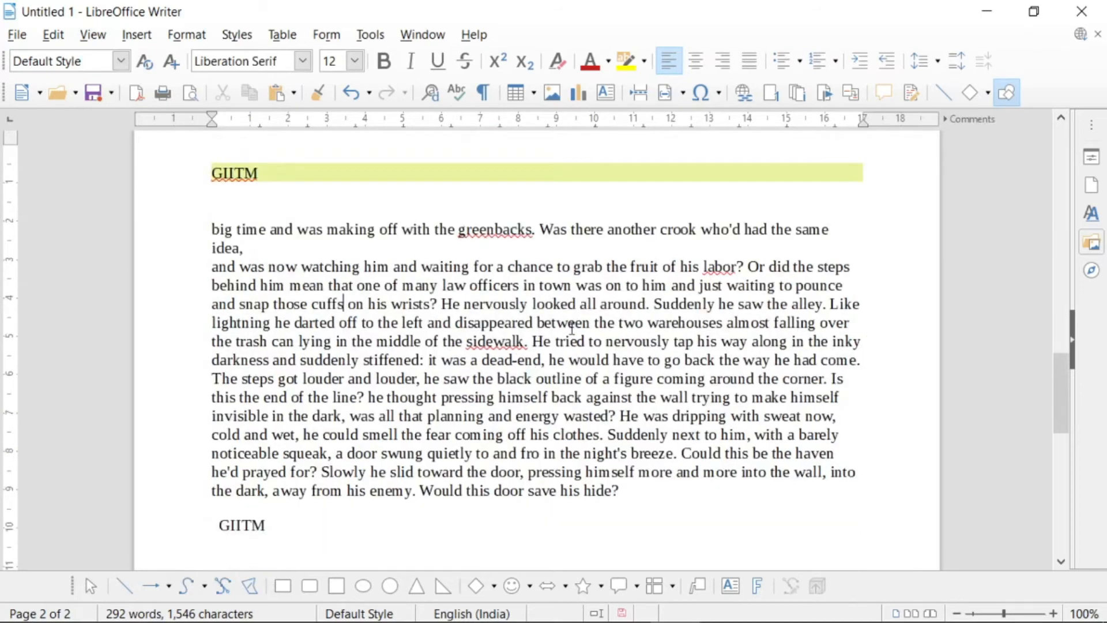
# Insert a Fontwork object below the last paragraph, using the dark blue shaded gallery style in the third row, second column.
pyautogui.click(135, 38)
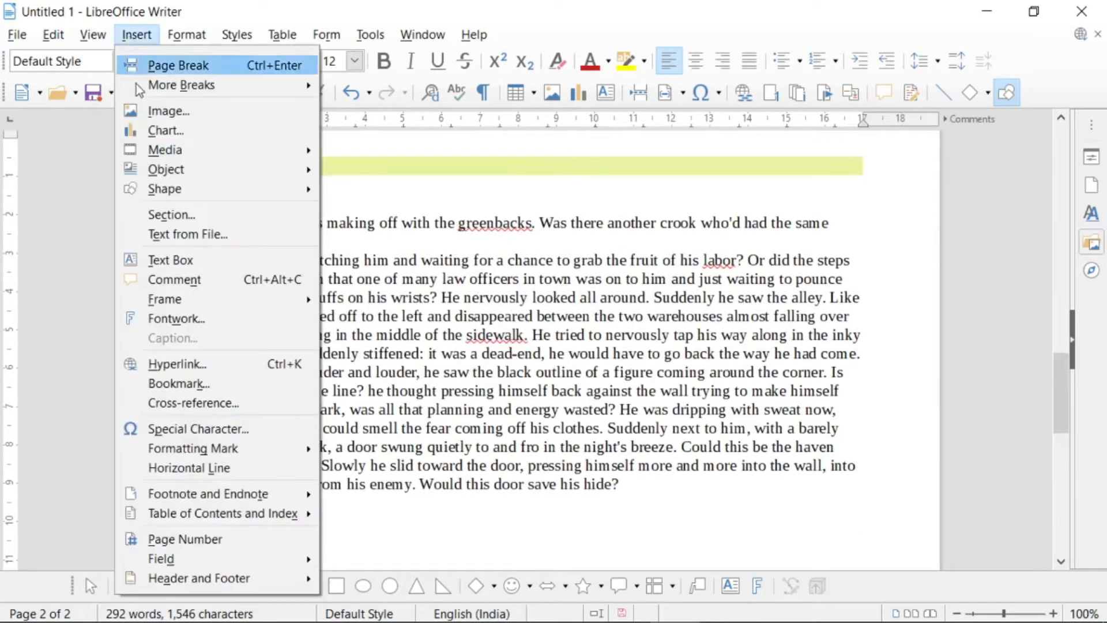
pyautogui.moveTo(196, 300)
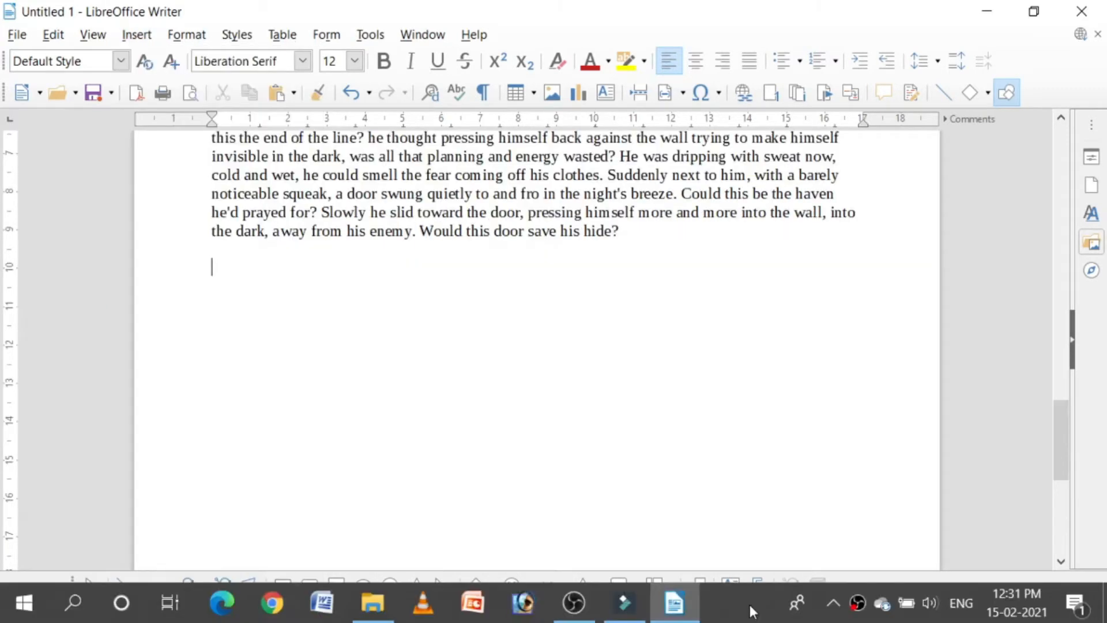
pyautogui.click(139, 40)
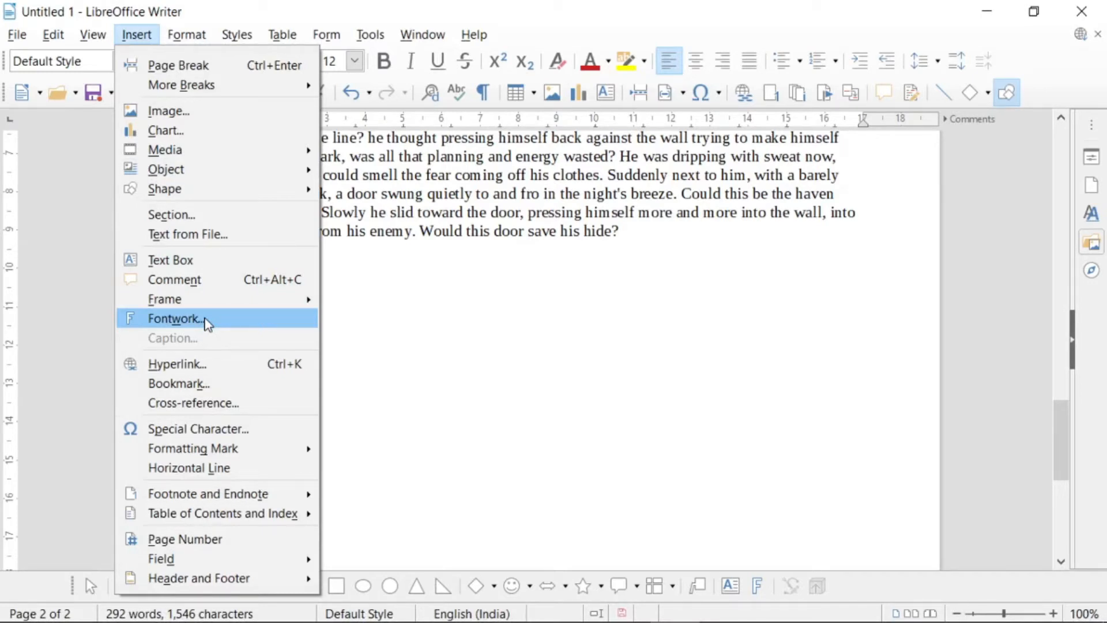
pyautogui.click(207, 324)
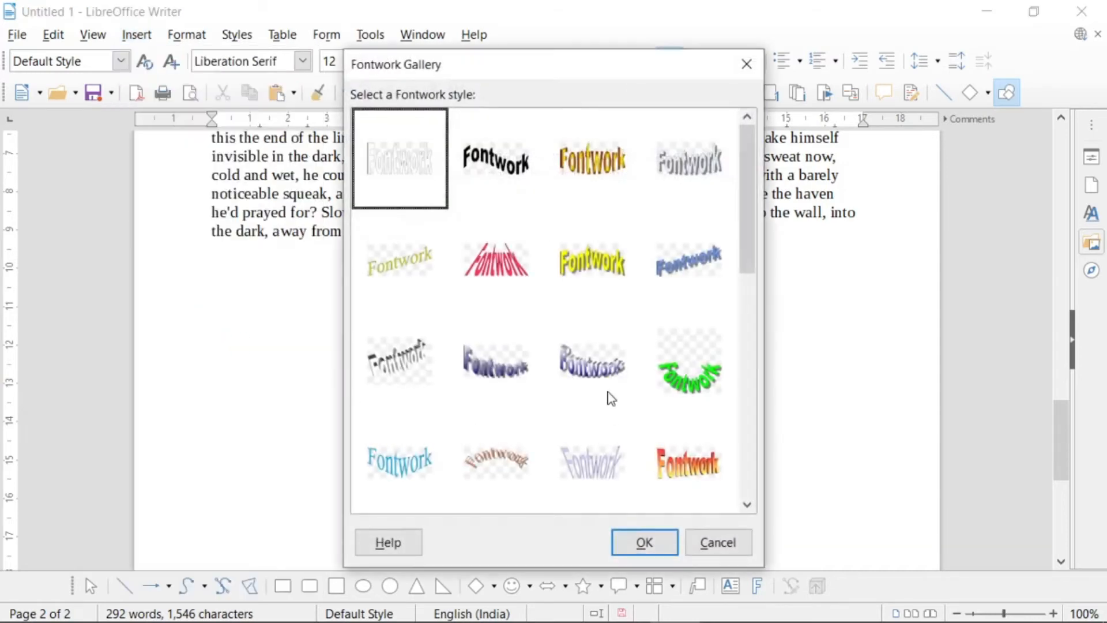
pyautogui.click(506, 373)
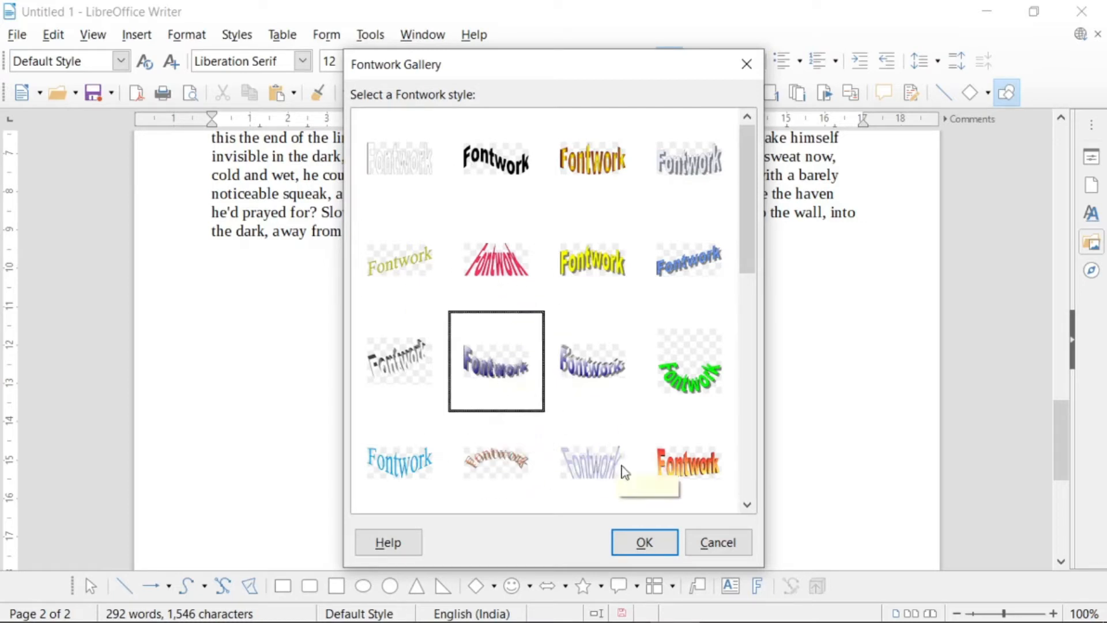
pyautogui.click(639, 545)
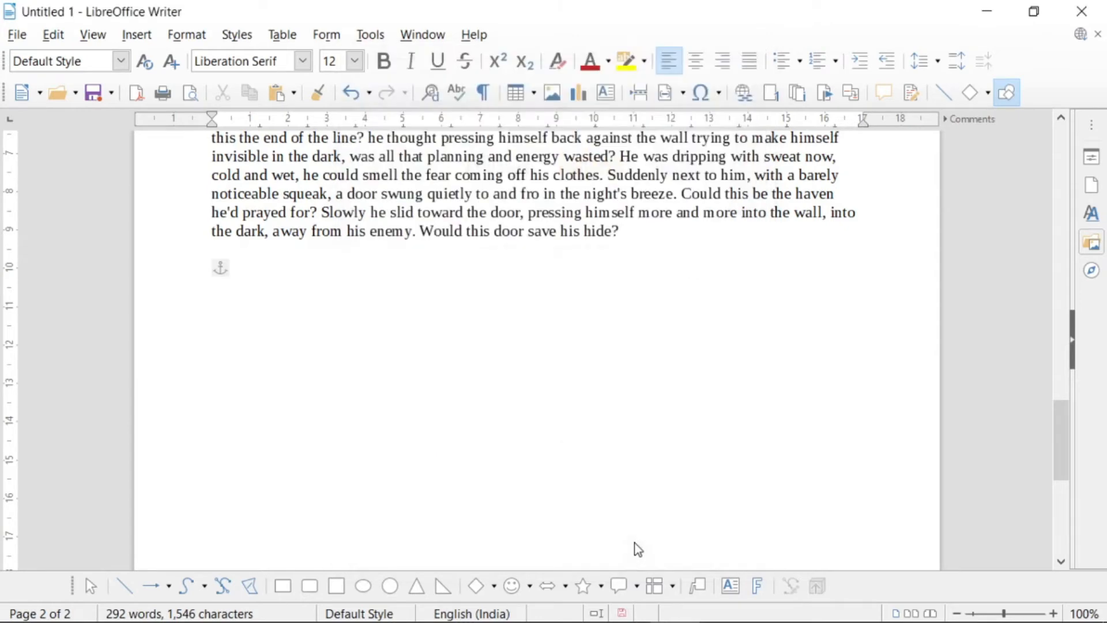
# Shrink the Fontwork object to about 10.85 by 6.46 cm and move it up beneath the last paragraph.
pyautogui.scroll(-3, 696, 405)
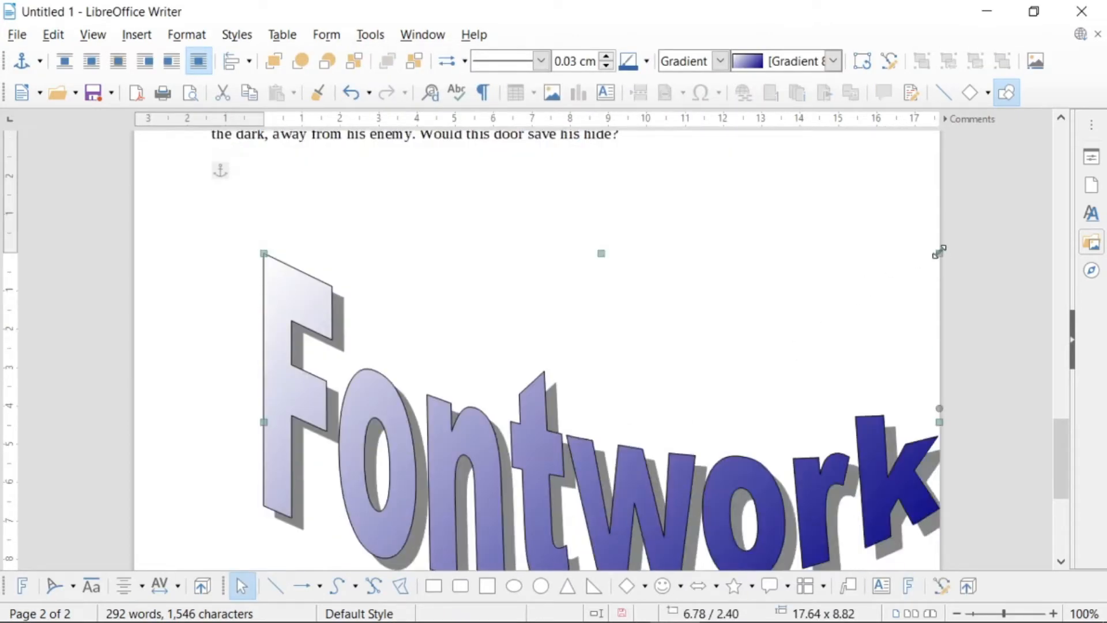
pyautogui.moveTo(940, 252); pyautogui.dragTo(678, 342)
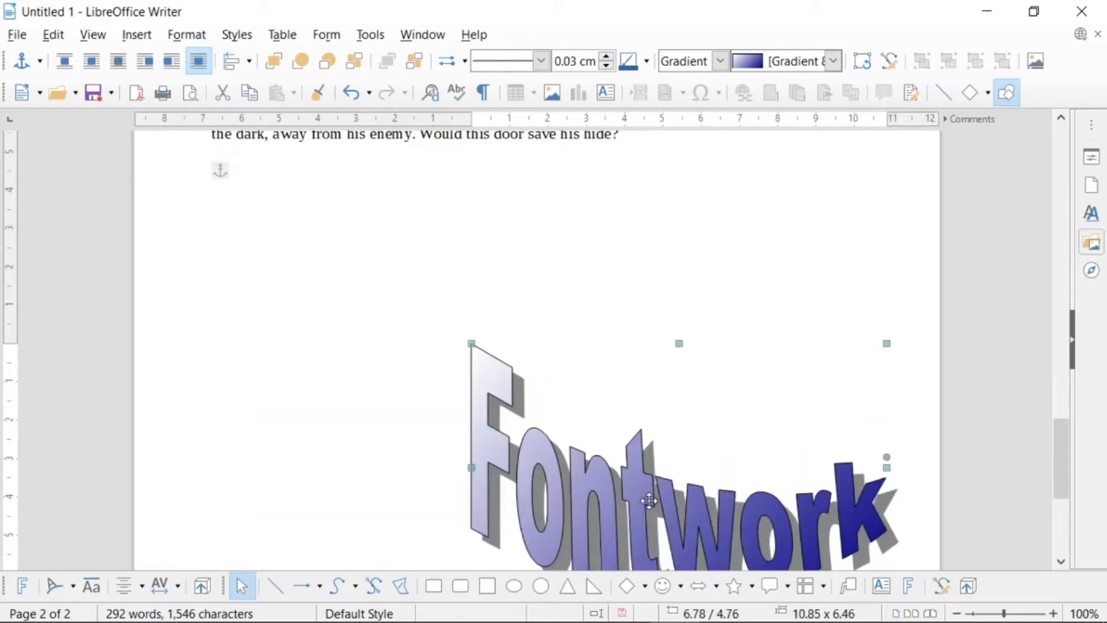
pyautogui.moveTo(612, 439); pyautogui.dragTo(524, 338)
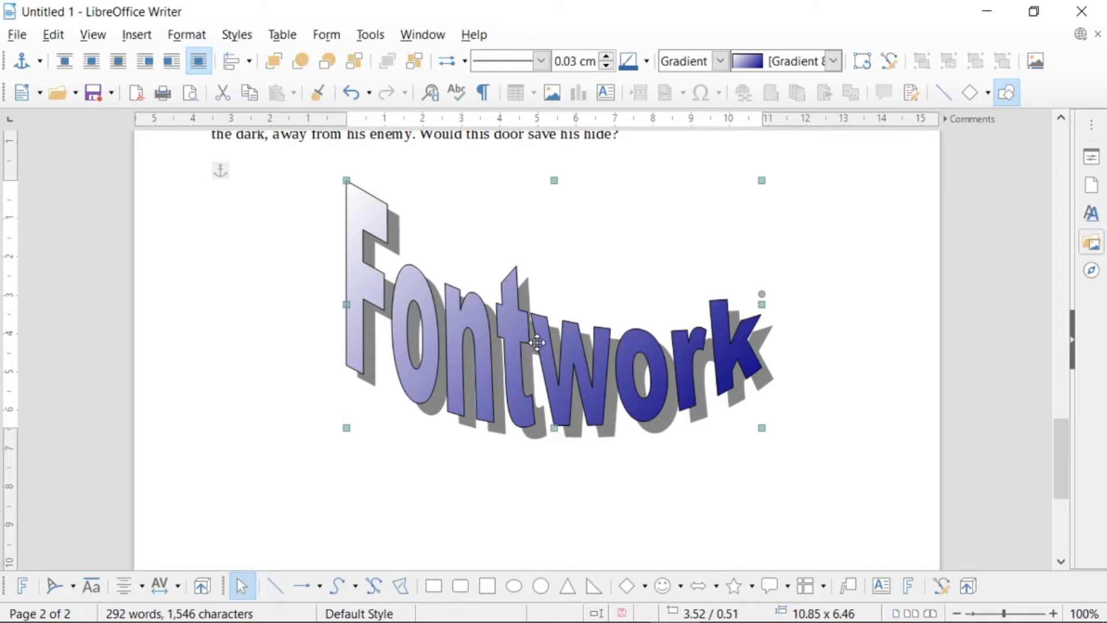
# Replace the Fontwork object's sample text with GEETANKSH.
pyautogui.doubleClick(537, 342)
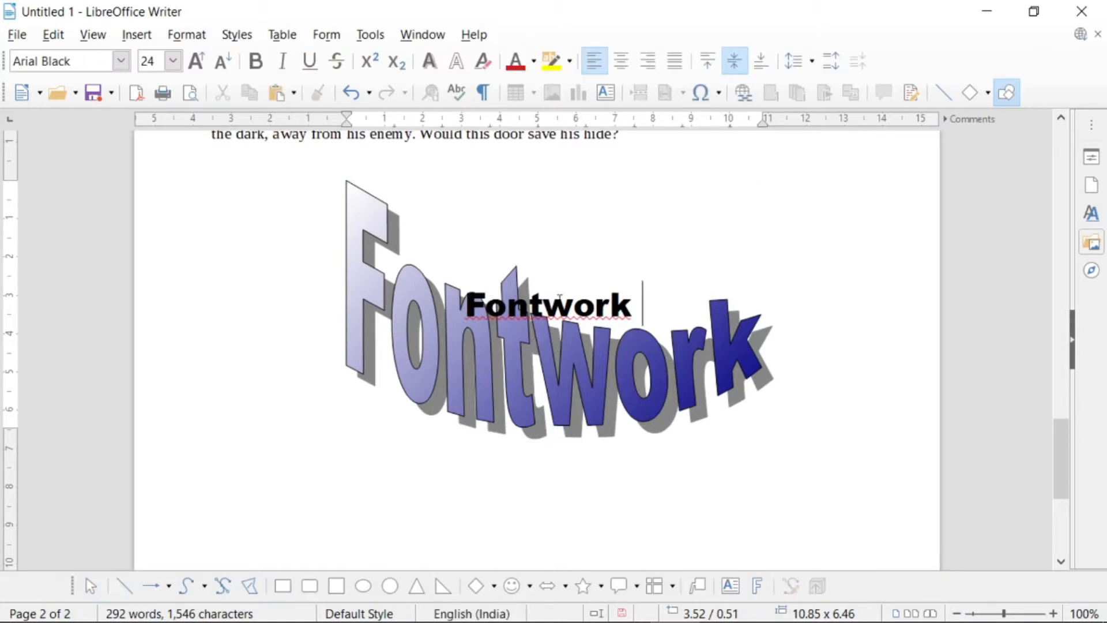
pyautogui.press('BackSpace')
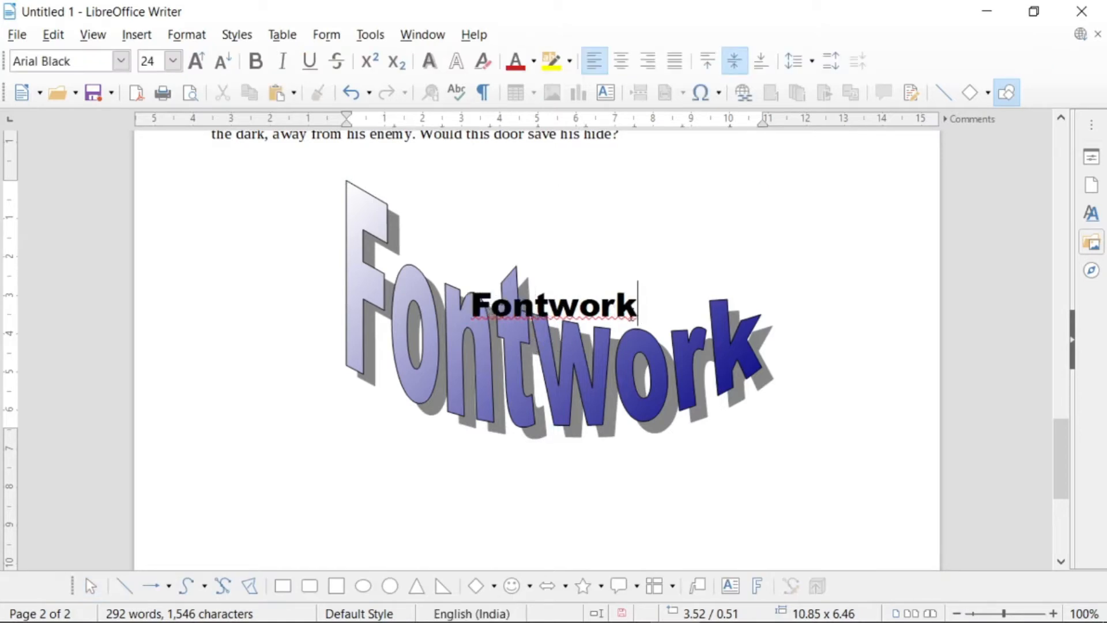
pyautogui.press('BackSpace')
pyautogui.press('BackSpace')
pyautogui.press('BackSpace')
pyautogui.press('BackSpace')
pyautogui.press('BackSpace')
pyautogui.press('BackSpace')
pyautogui.press('BackSpace')
pyautogui.press('BackSpace')
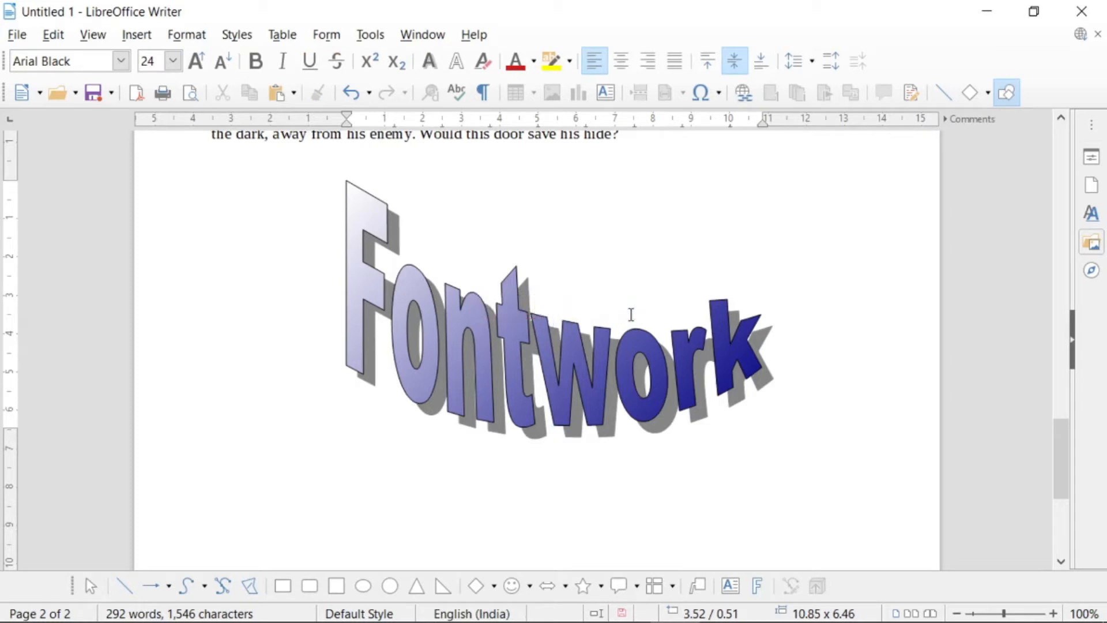
pyautogui.write('GEETANKS')
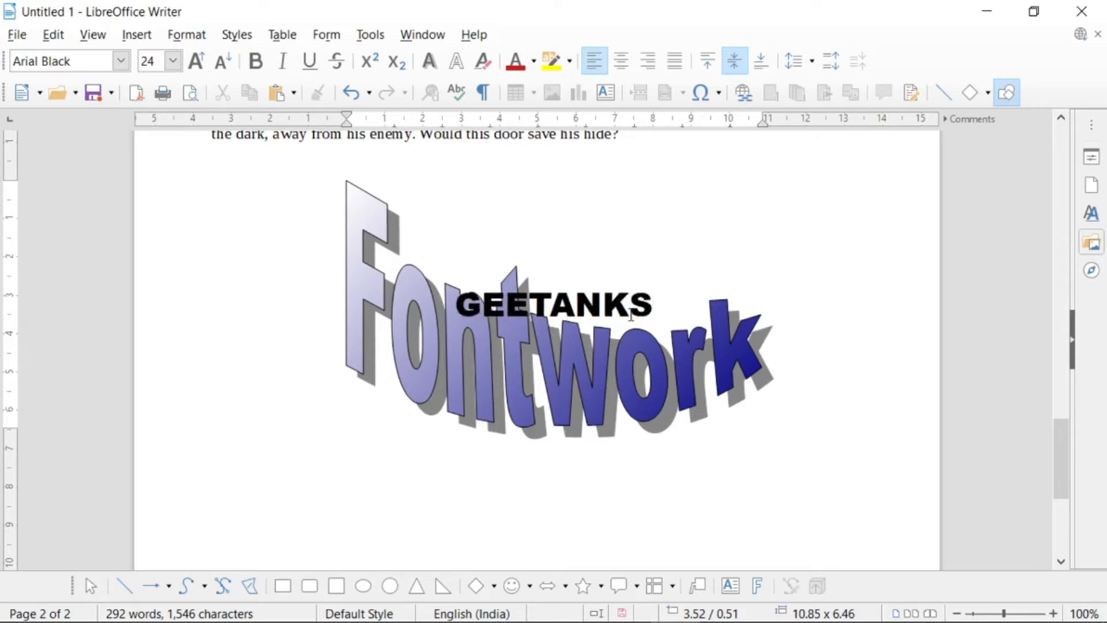
pyautogui.write('H')
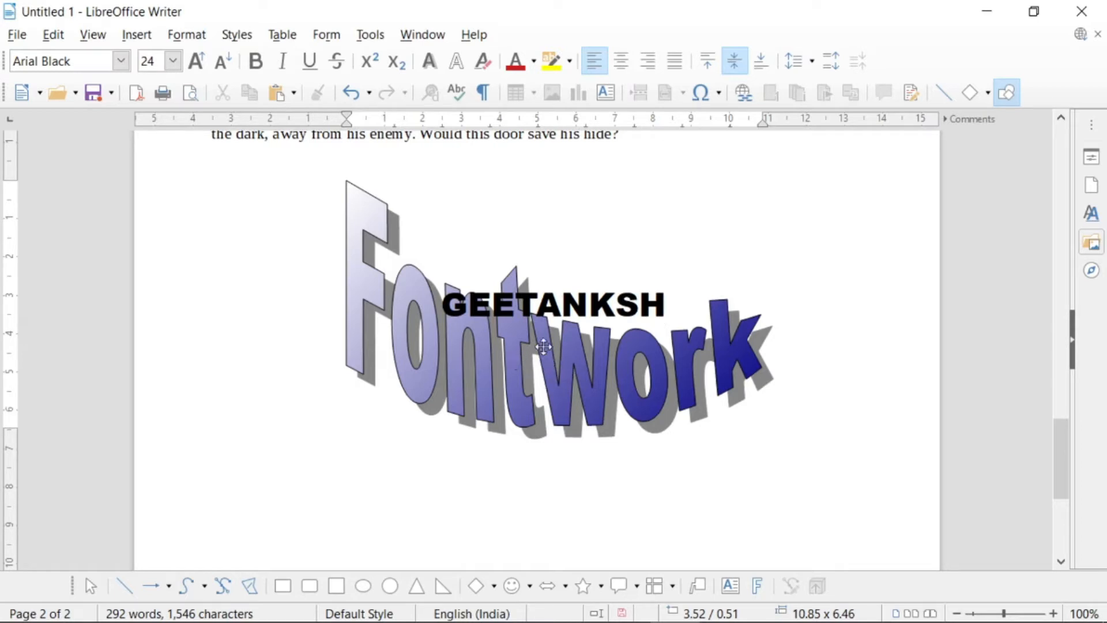
pyautogui.press('Escape')
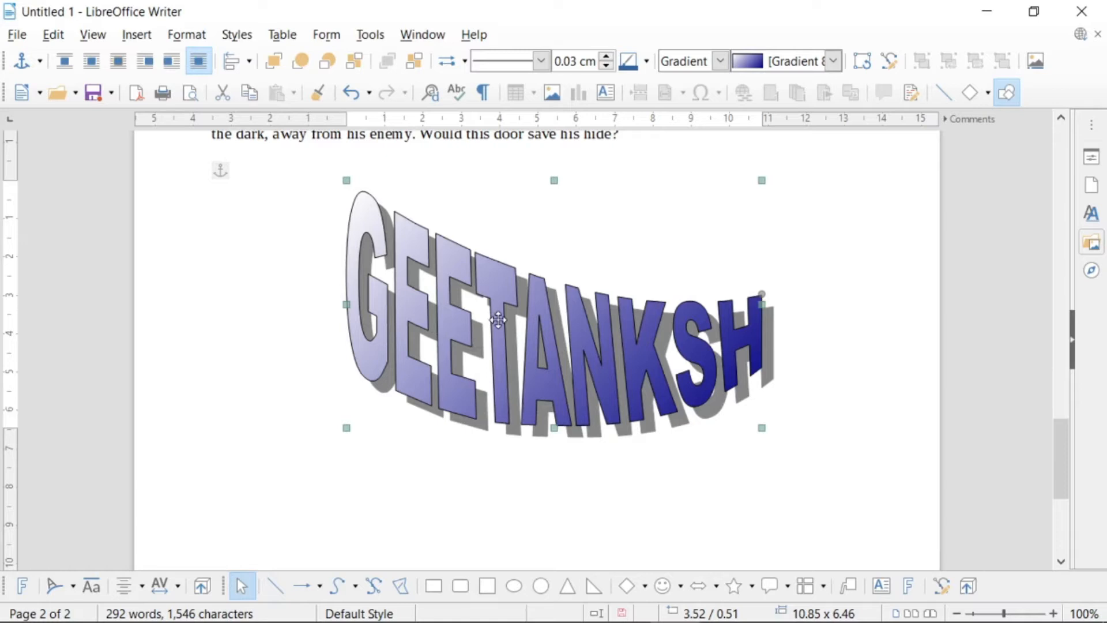
# Try the Neon Light gradient and the Present gradient as the fill of the GEETANKSH Fontwork.
pyautogui.click(834, 61)
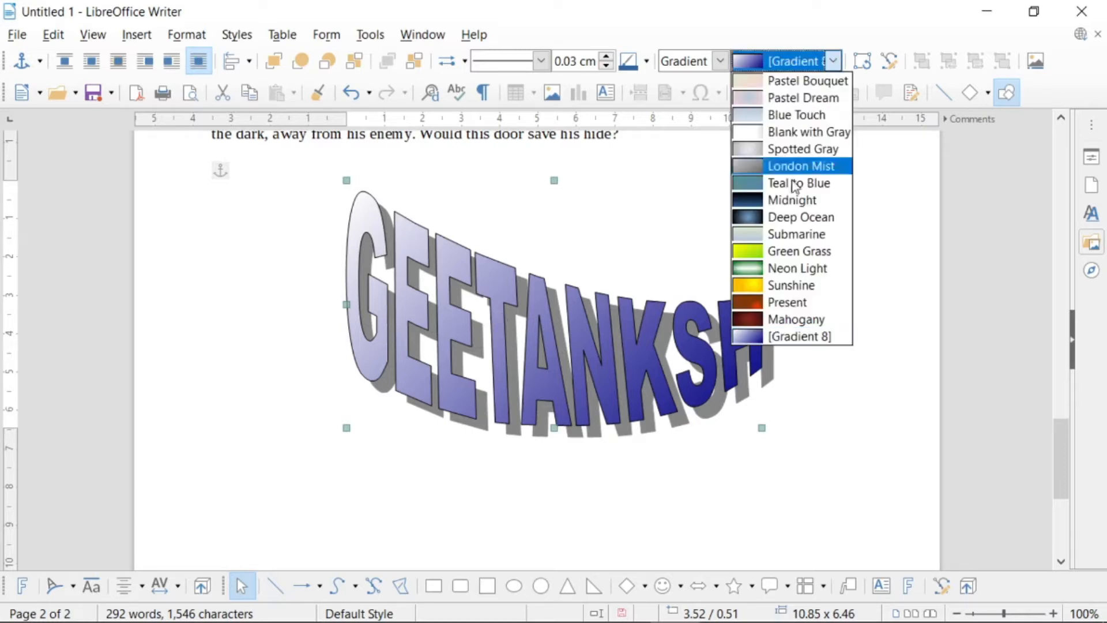
pyautogui.click(756, 269)
pyautogui.click(833, 60)
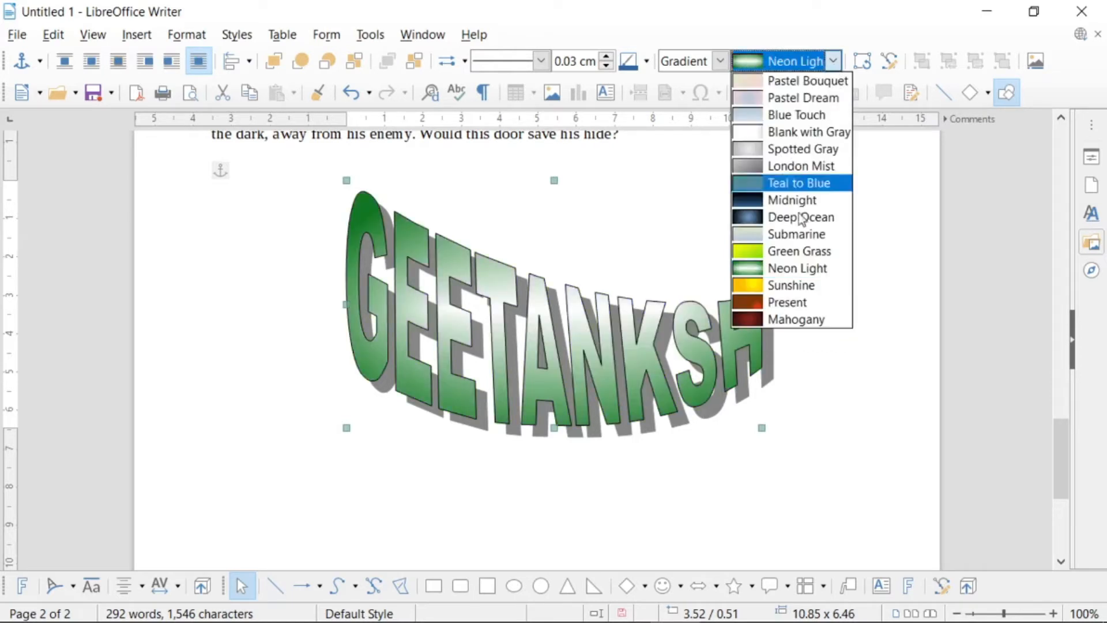
pyautogui.click(785, 302)
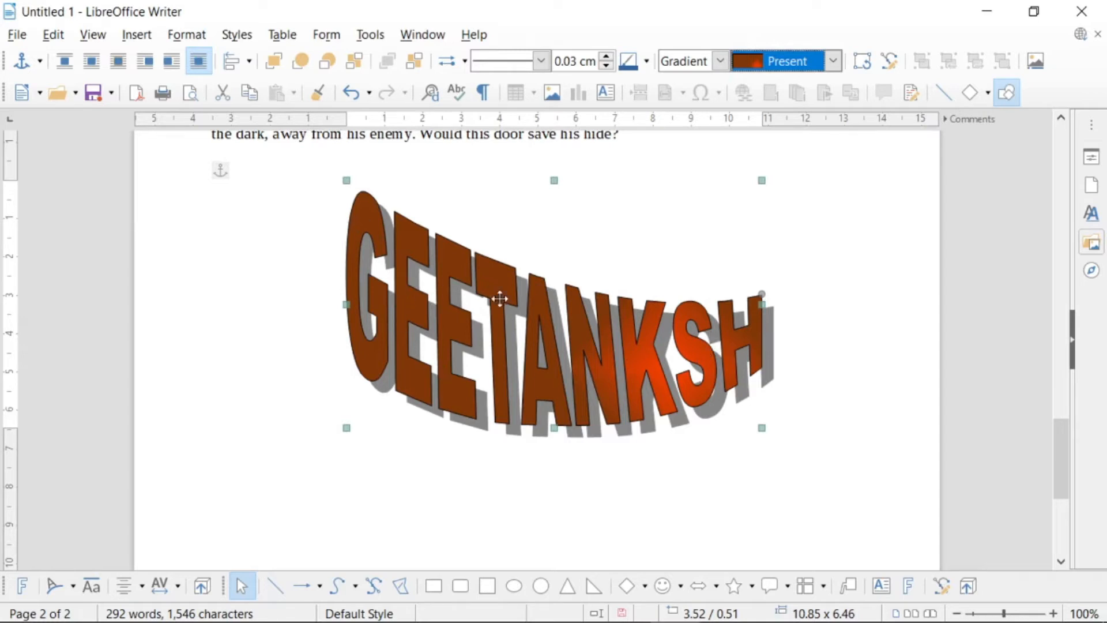
# Fill the GEETANKSH Fontwork with the image 3.jpg from the Saved Pictures folder.
pyautogui.click(554, 95)
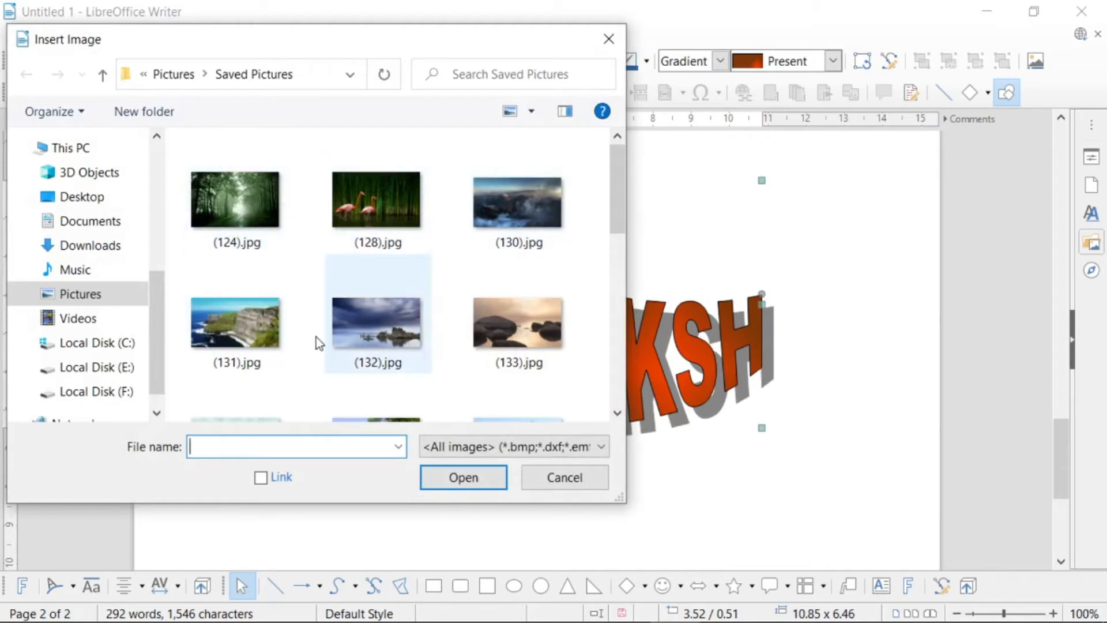
pyautogui.moveTo(621, 205); pyautogui.dragTo(617, 346)
pyautogui.click(480, 414)
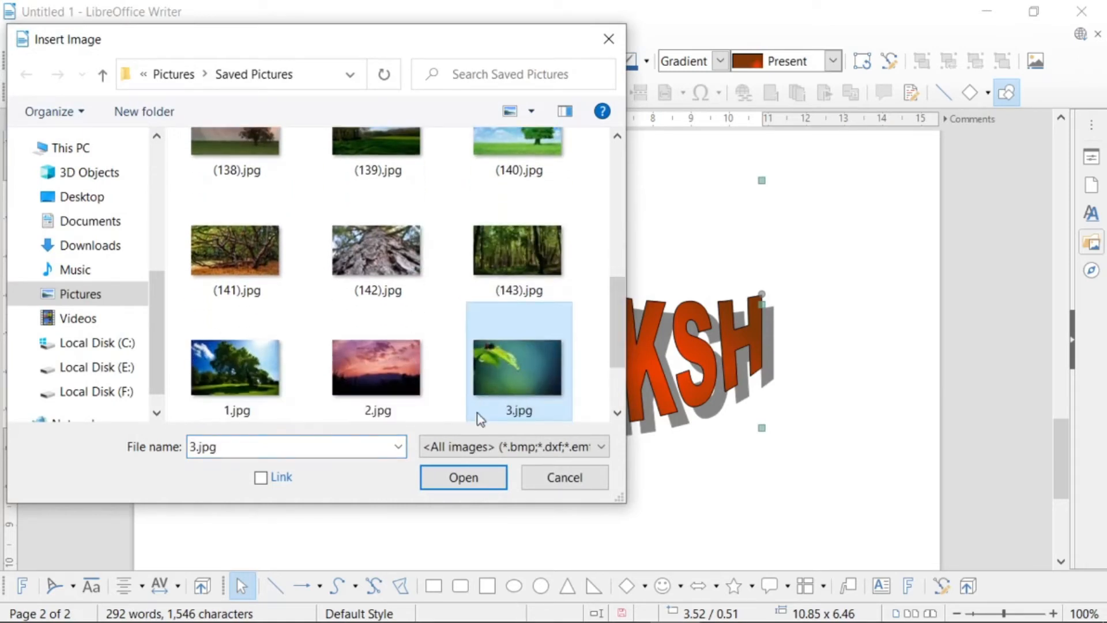
pyautogui.click(484, 486)
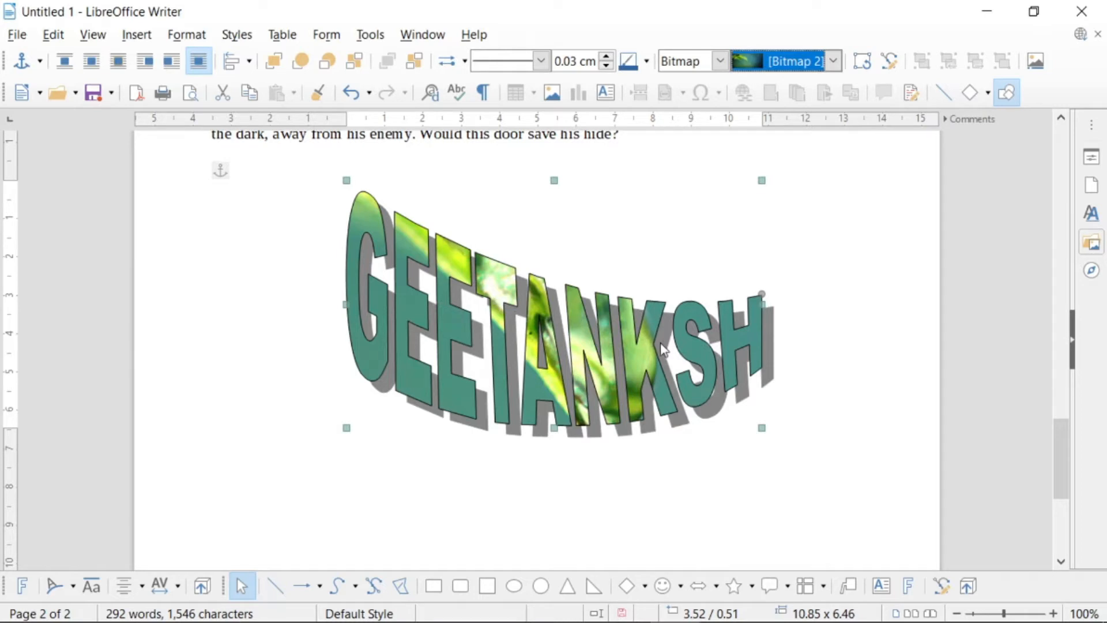
# Insert a document hyperlink to 2.jpg from the Saved Pictures folder in the empty paragraph above the Fontwork.
pyautogui.click(147, 39)
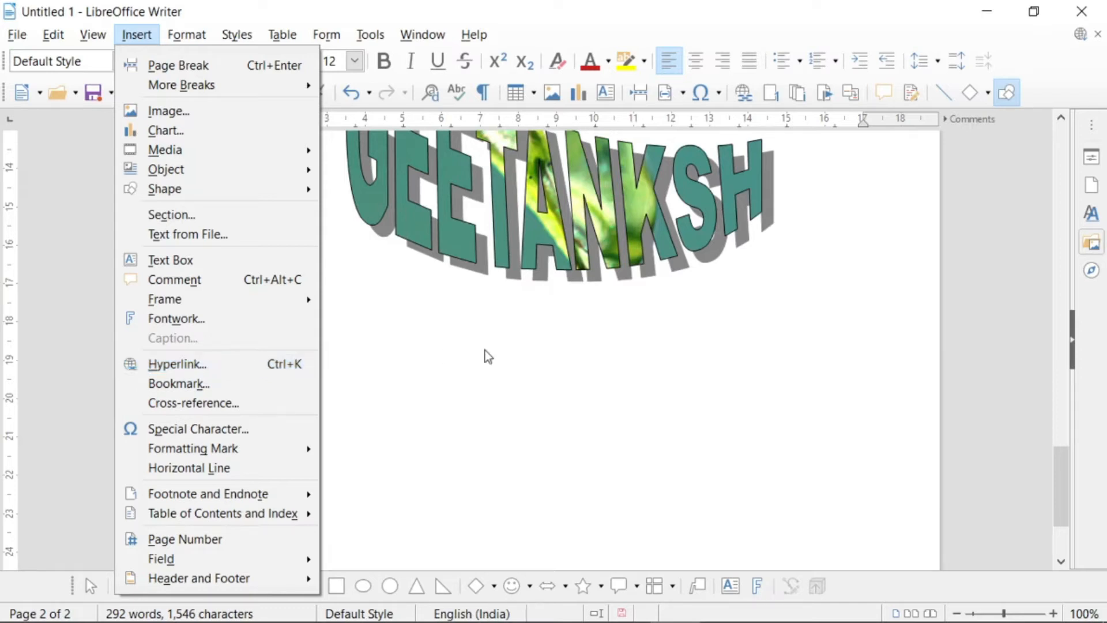
pyautogui.click(500, 367)
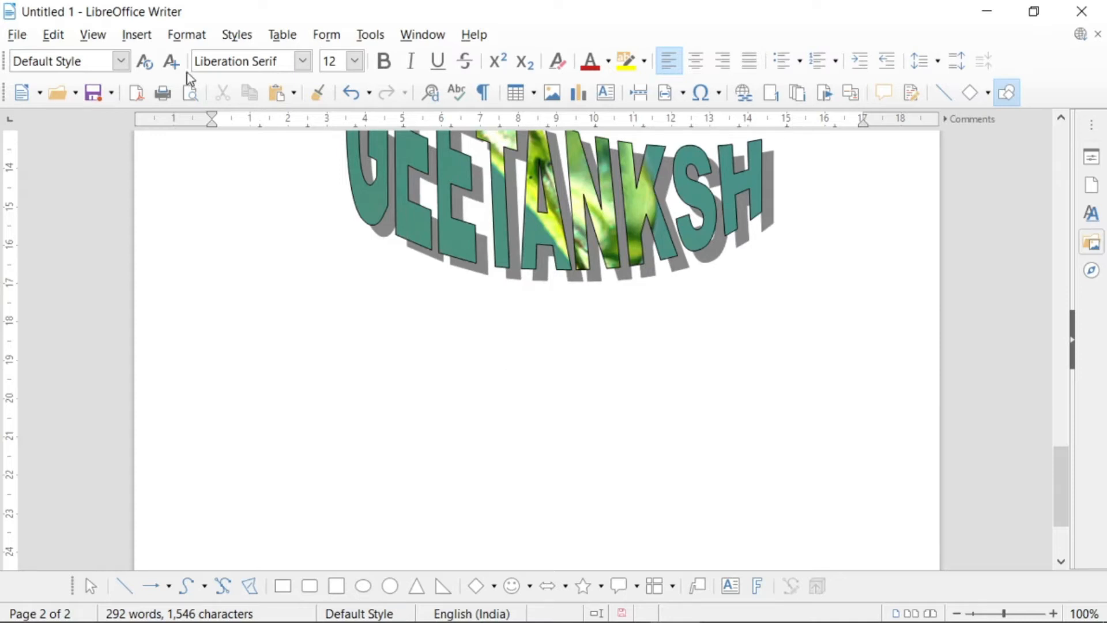
pyautogui.click(136, 34)
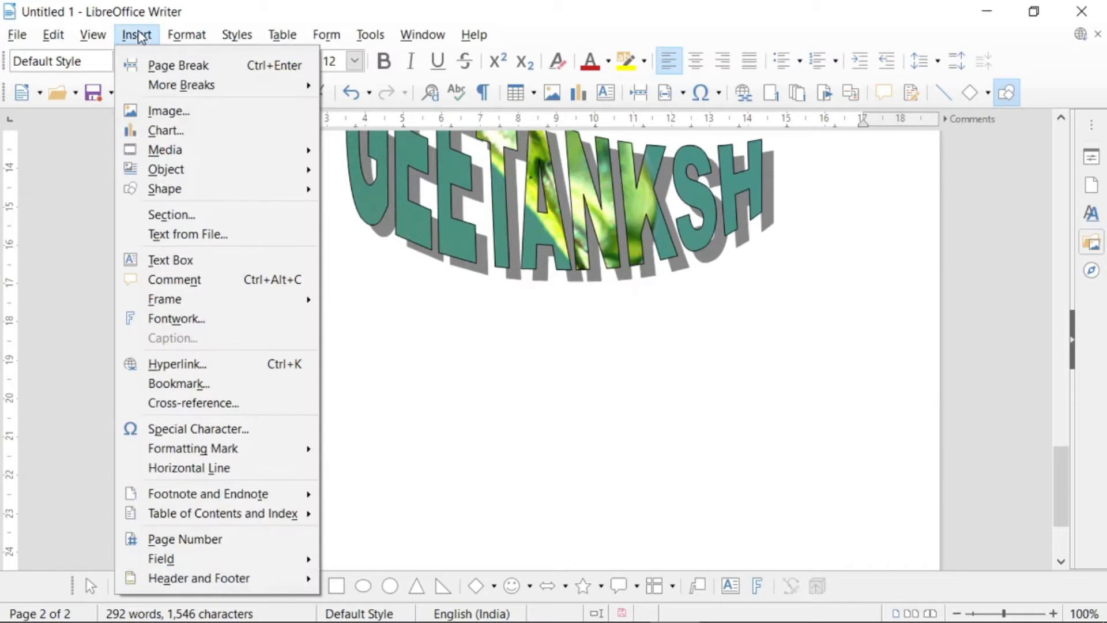
pyautogui.click(211, 369)
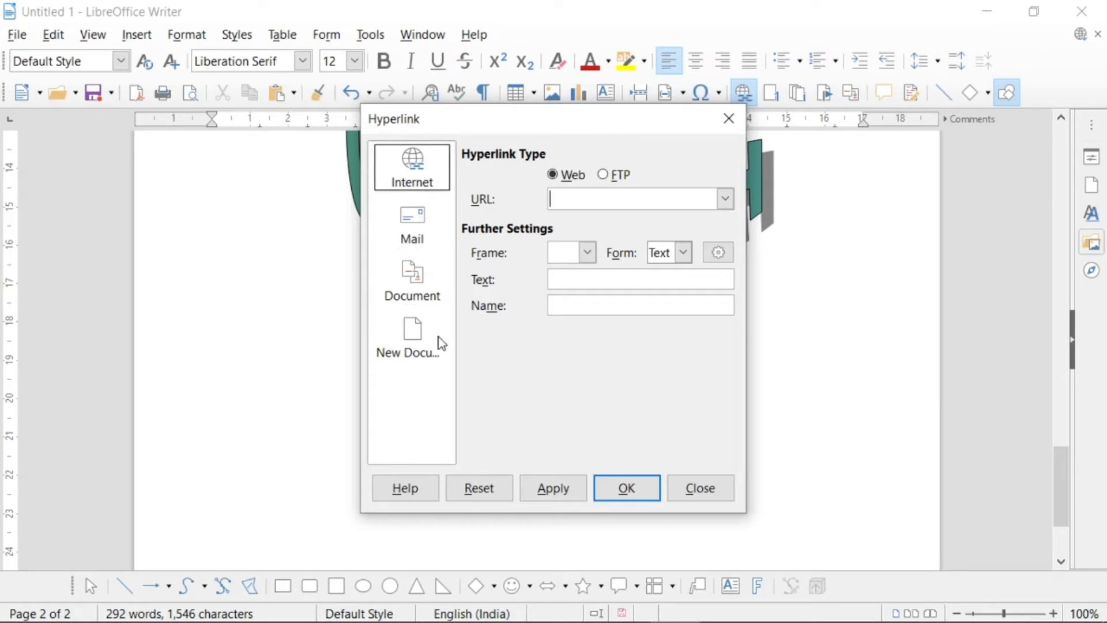
pyautogui.click(406, 292)
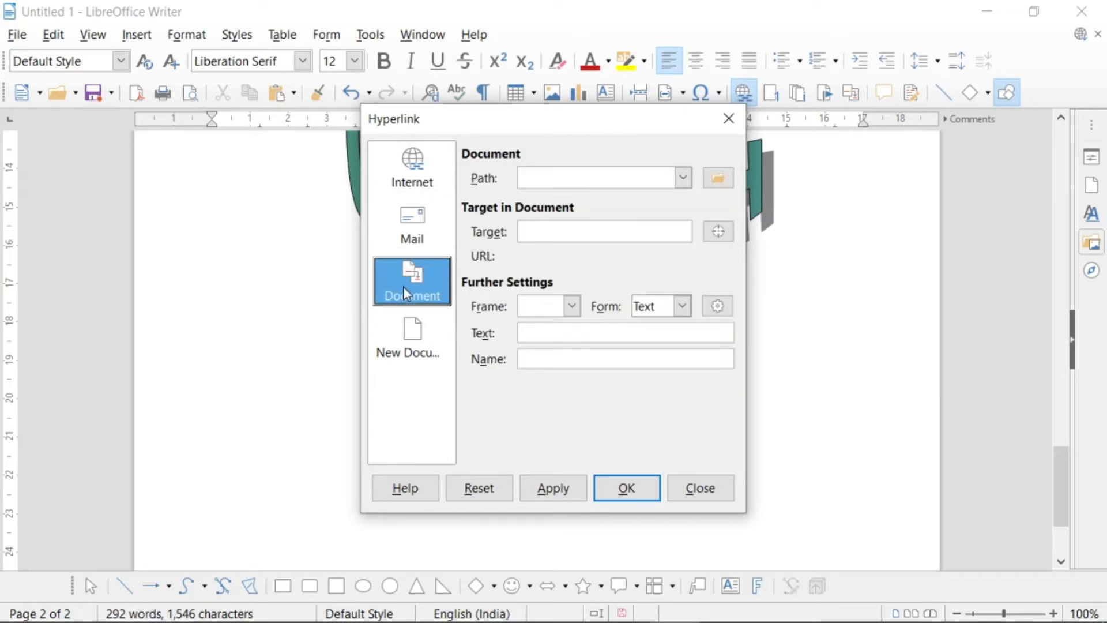
pyautogui.click(719, 179)
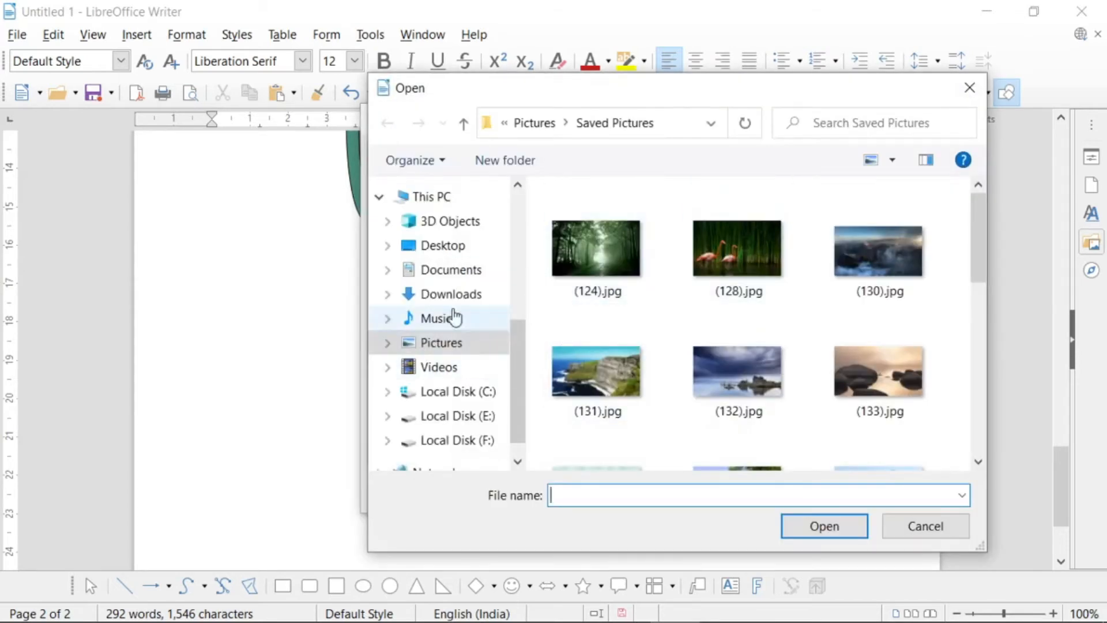
pyautogui.moveTo(977, 232); pyautogui.dragTo(979, 382)
pyautogui.click(752, 361)
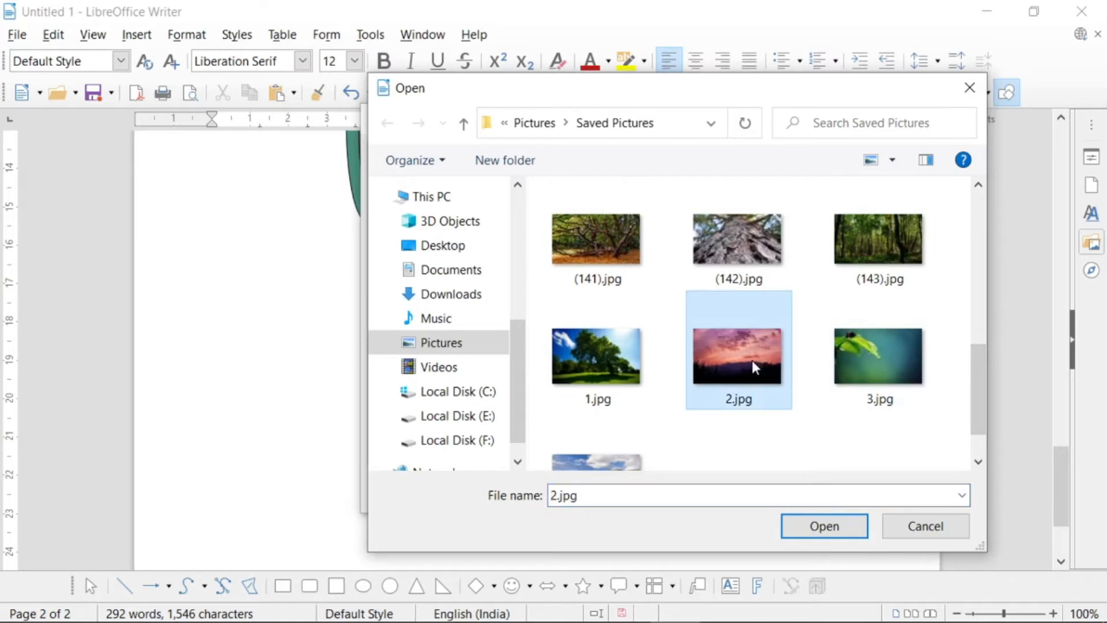
pyautogui.click(826, 530)
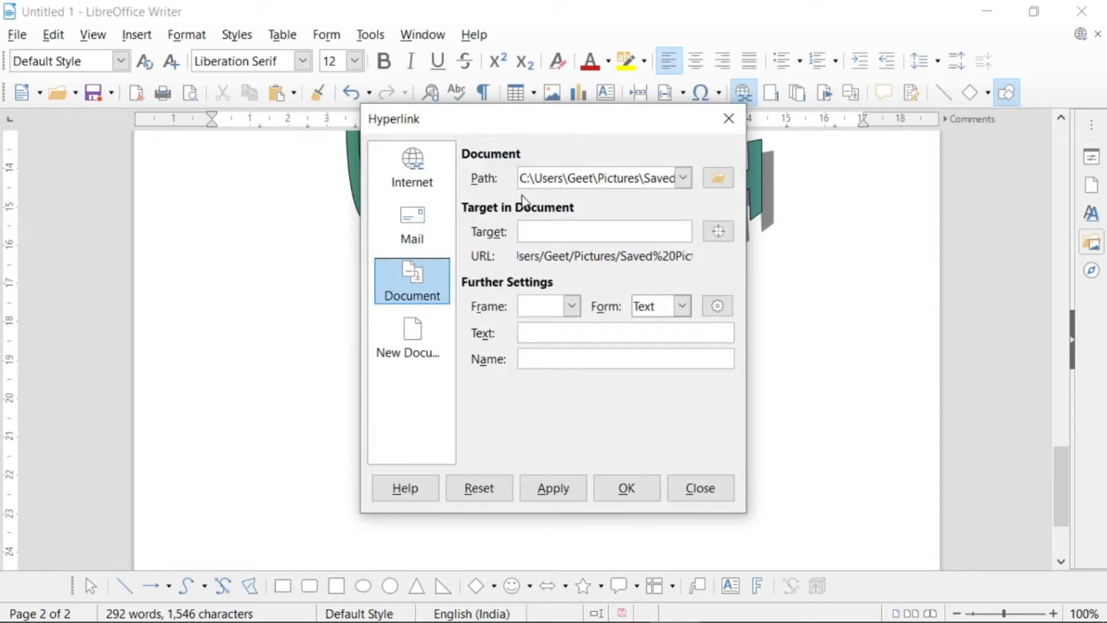
pyautogui.click(570, 493)
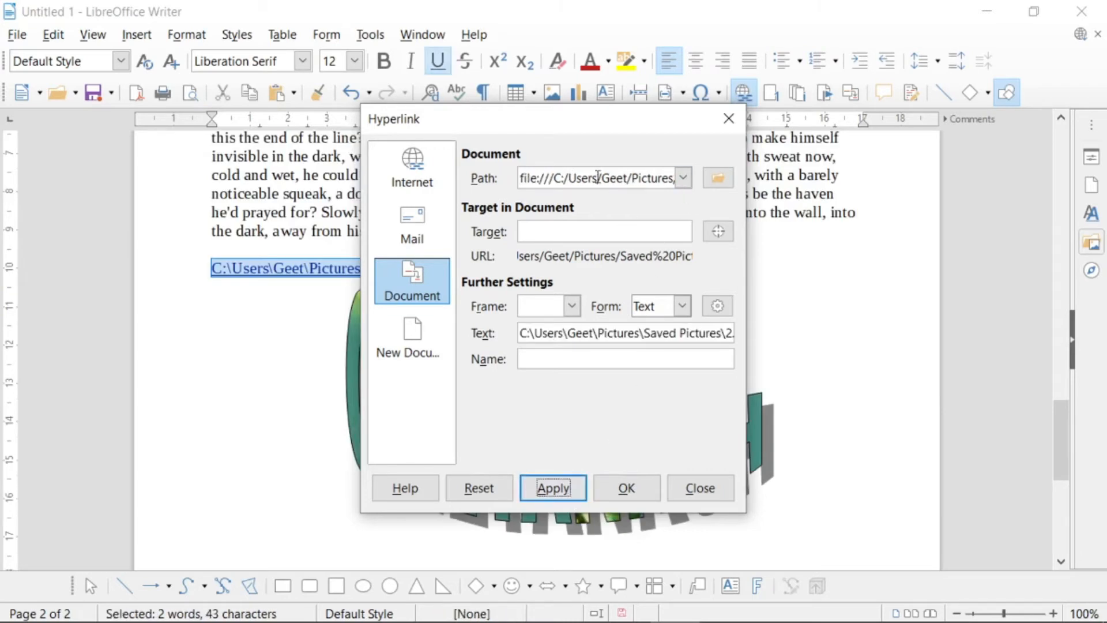
pyautogui.click(729, 118)
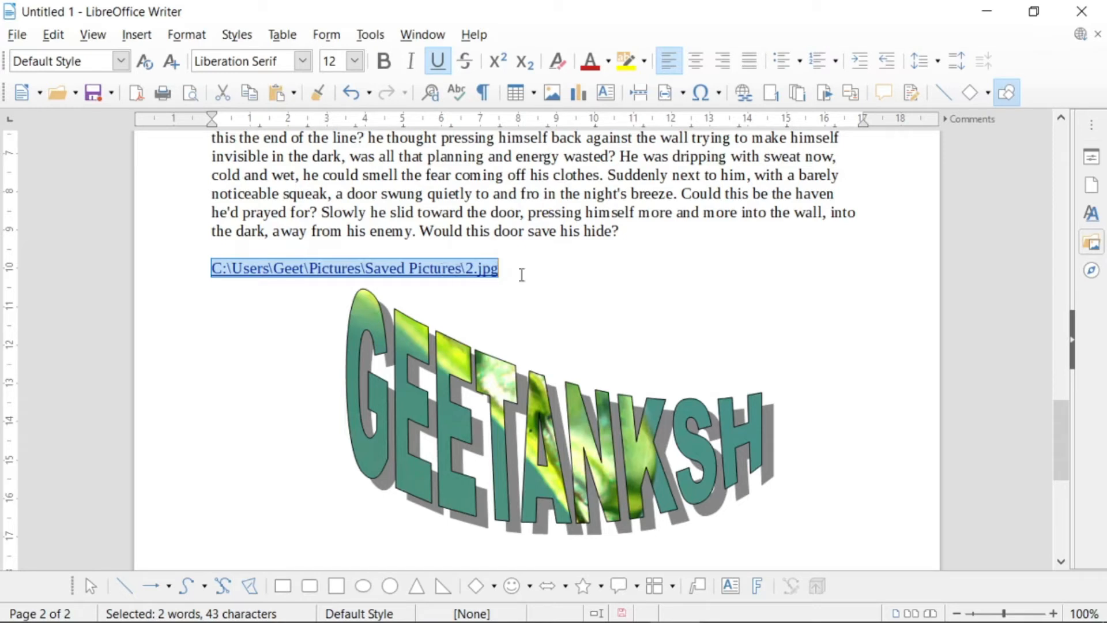
# Follow the 2.jpg hyperlink to view the linked picture, and close the picture viewer.
pyautogui.click(442, 269)
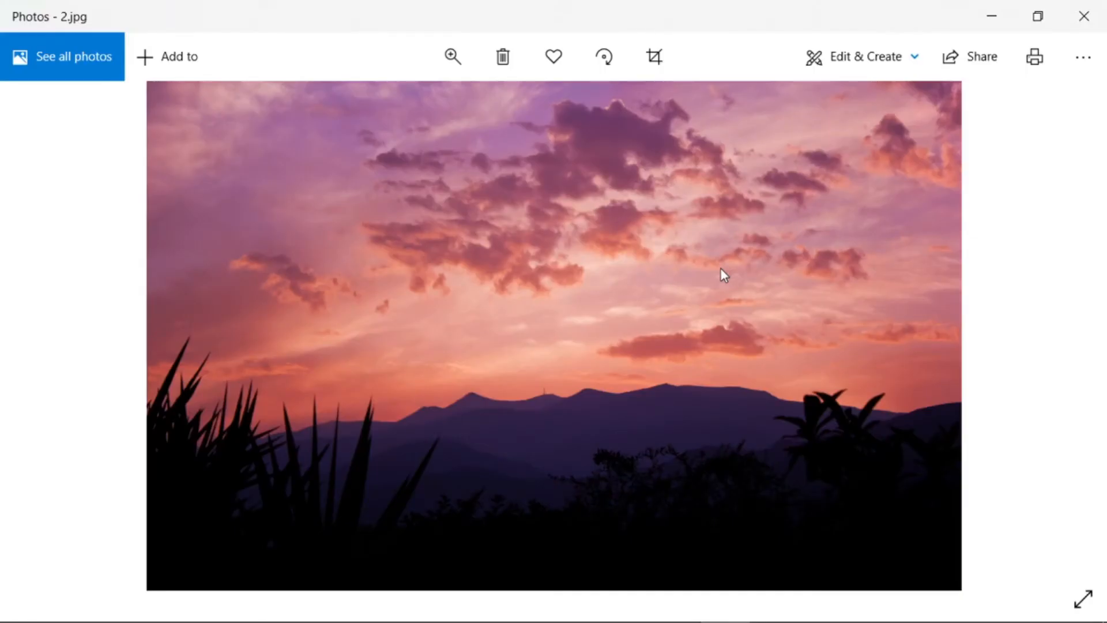
pyautogui.click(1083, 16)
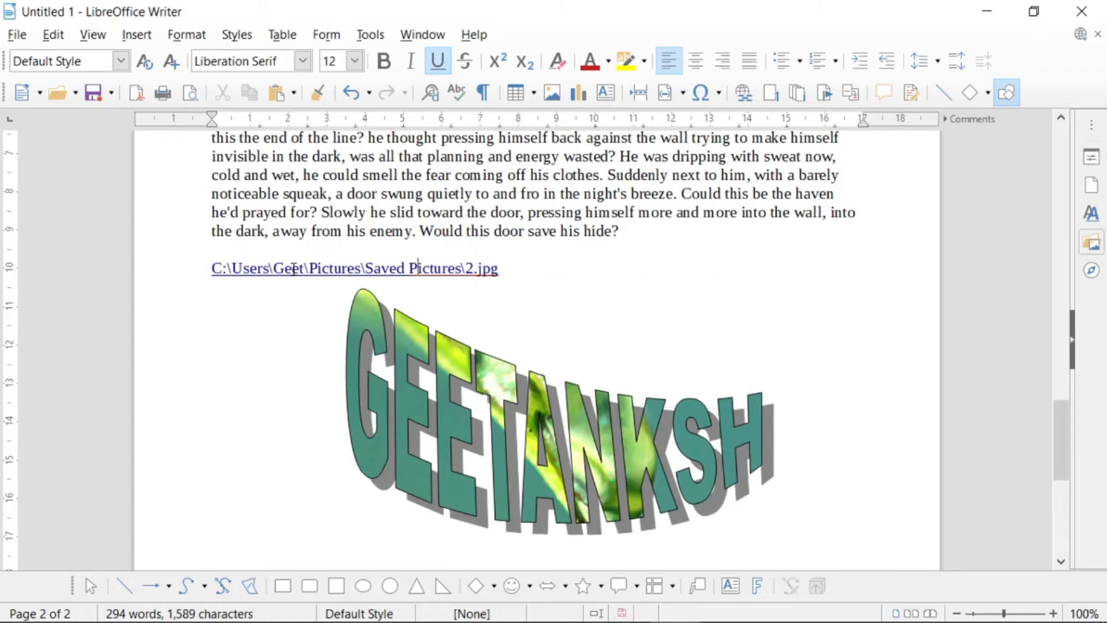
# Insert a bookmark named Bookmark 1 on the word "and" after "darted off to the left" on page 2.
pyautogui.scroll(3, 268, 162)
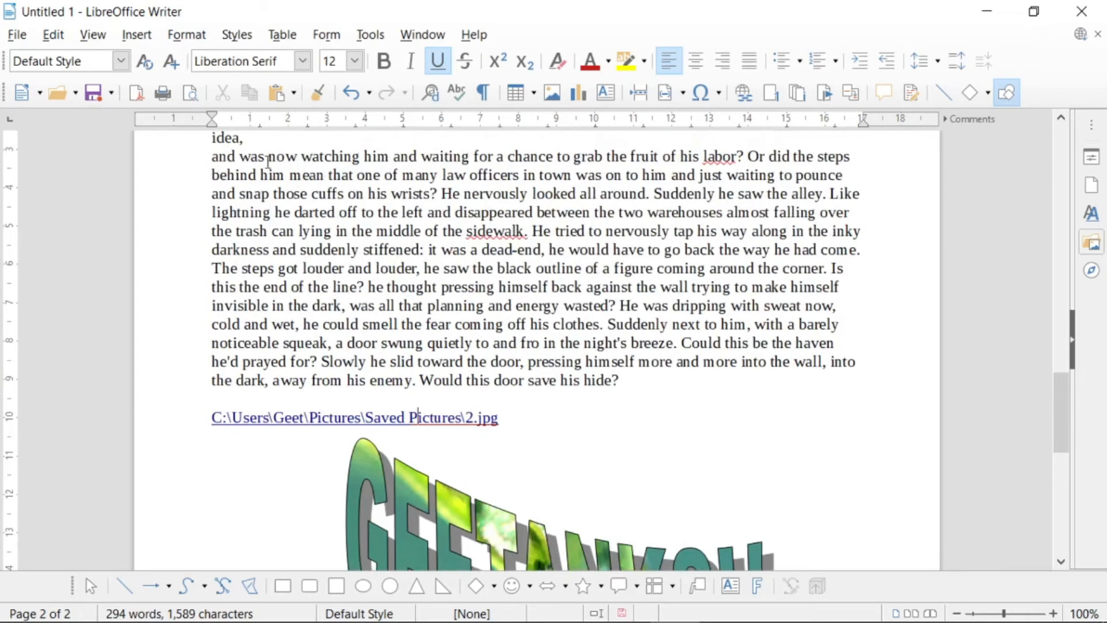
pyautogui.click(136, 34)
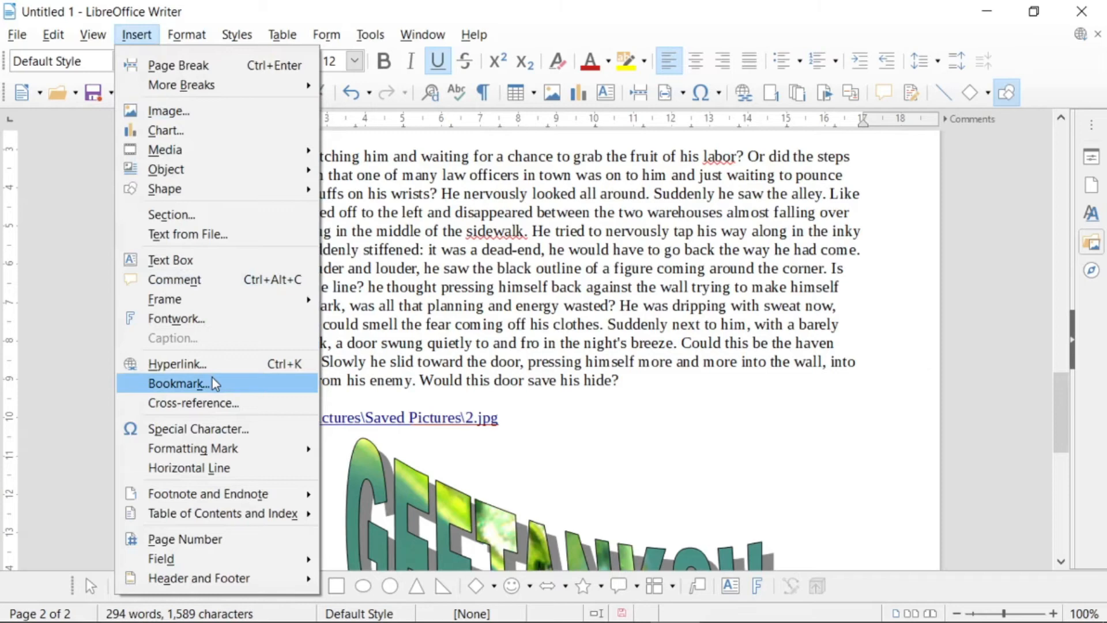
pyautogui.click(484, 194)
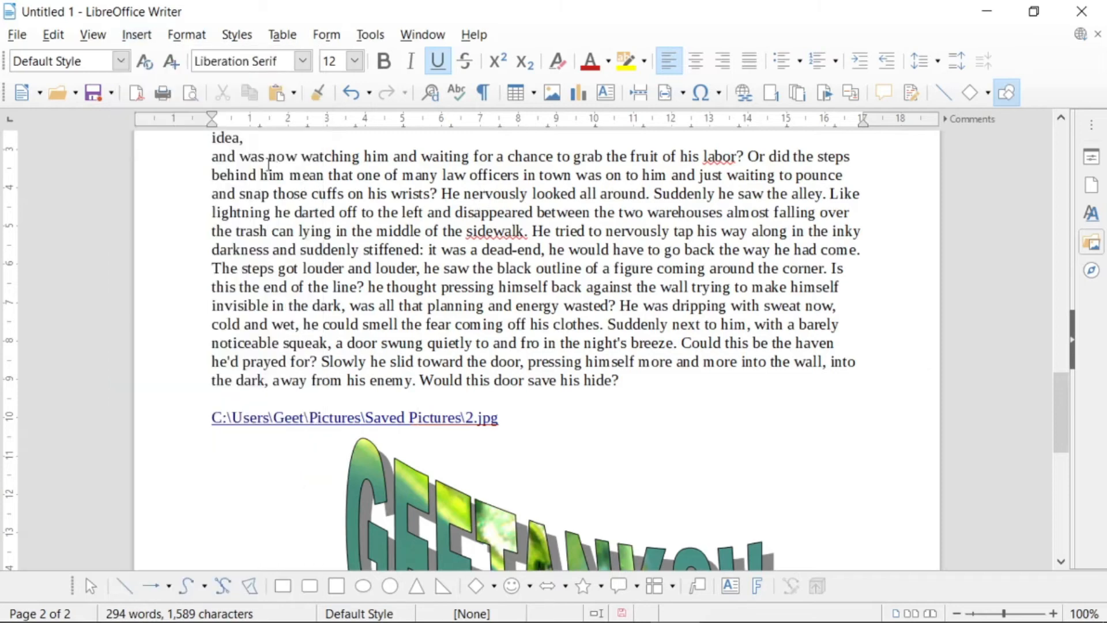
pyautogui.scroll(3, 235, 184)
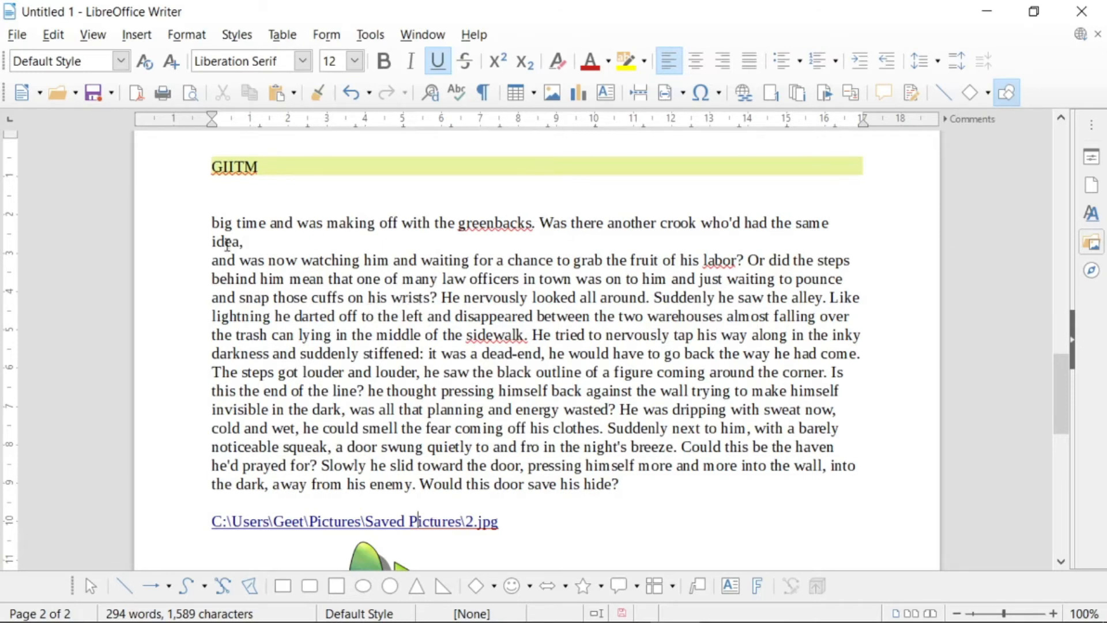
pyautogui.click(209, 222)
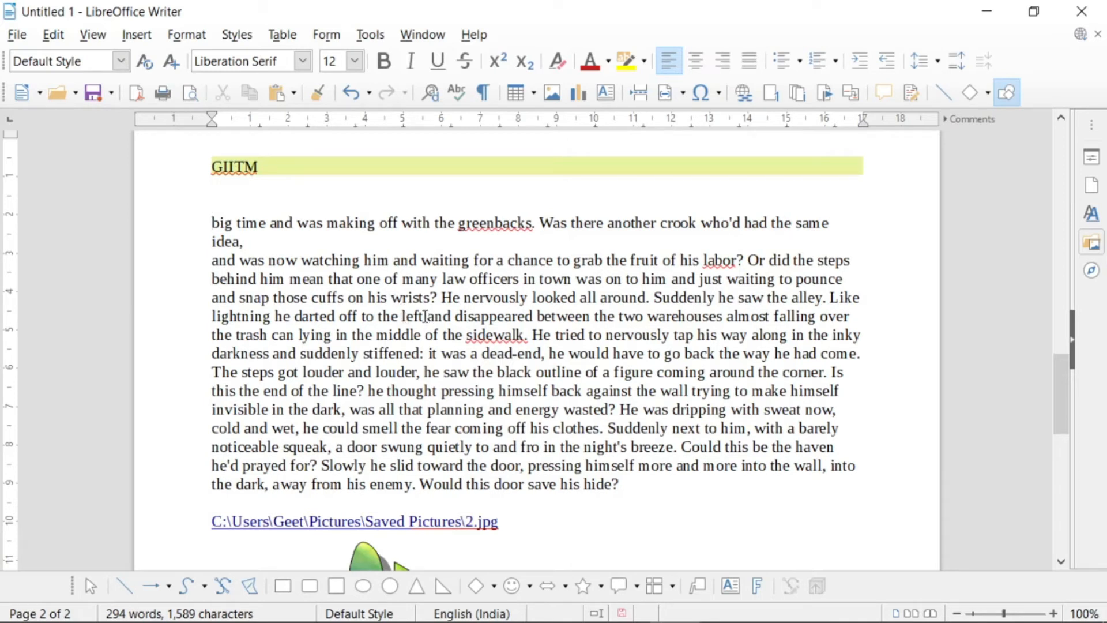
pyautogui.moveTo(426, 316); pyautogui.dragTo(457, 316)
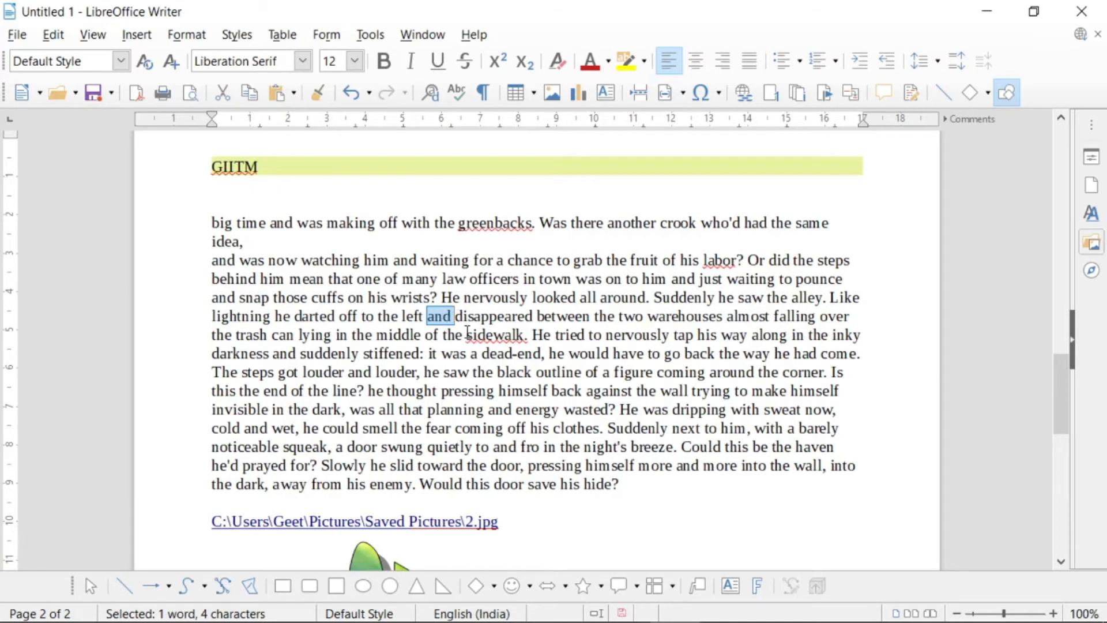
pyautogui.click(146, 40)
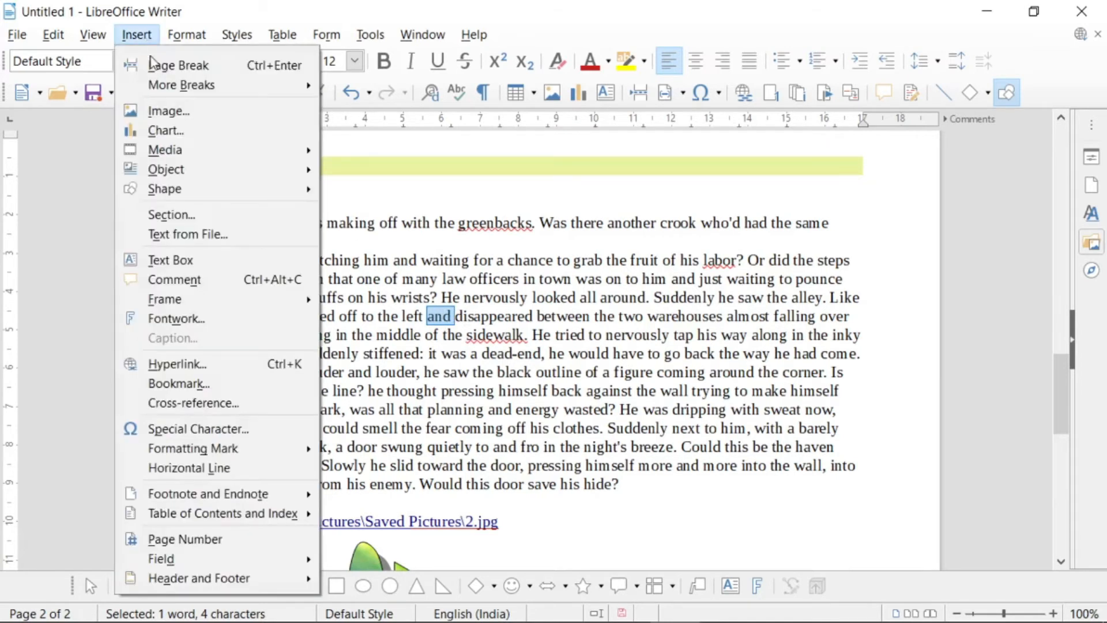
pyautogui.click(175, 384)
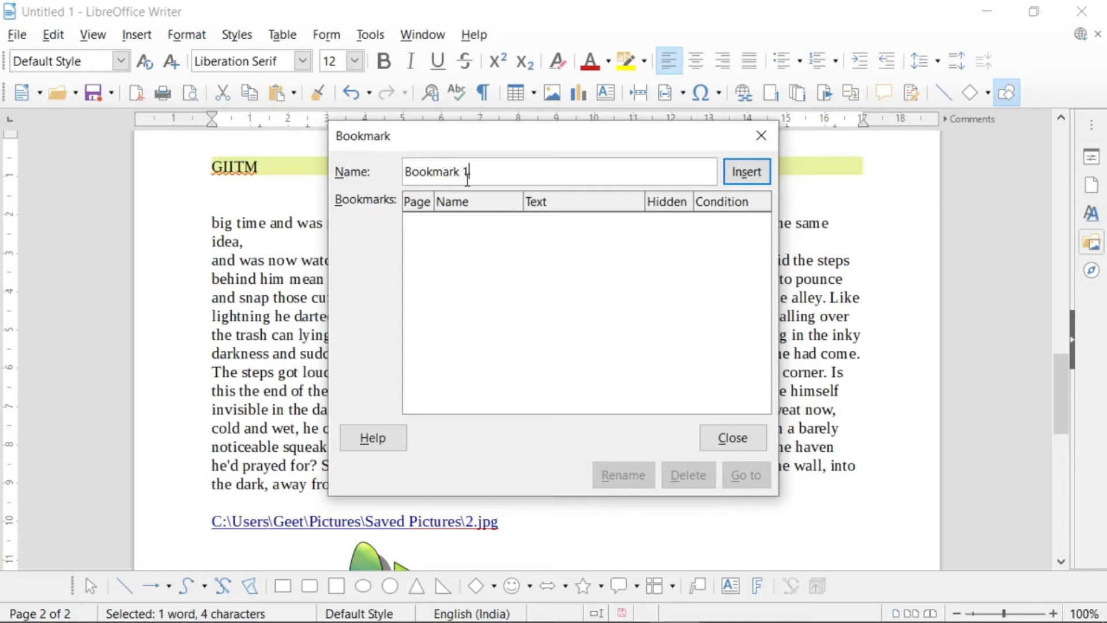
pyautogui.click(731, 180)
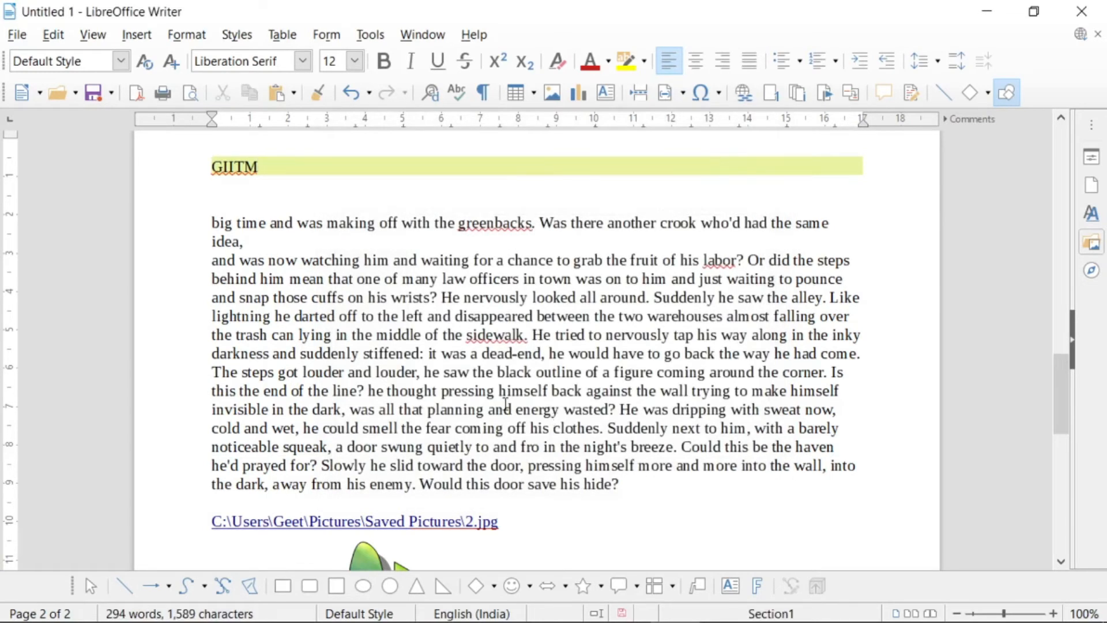
# Go to Bookmark 1 from the list of bookmarks, uncover the bookmarked word to check it, and close the list.
pyautogui.scroll(-3, 507, 403)
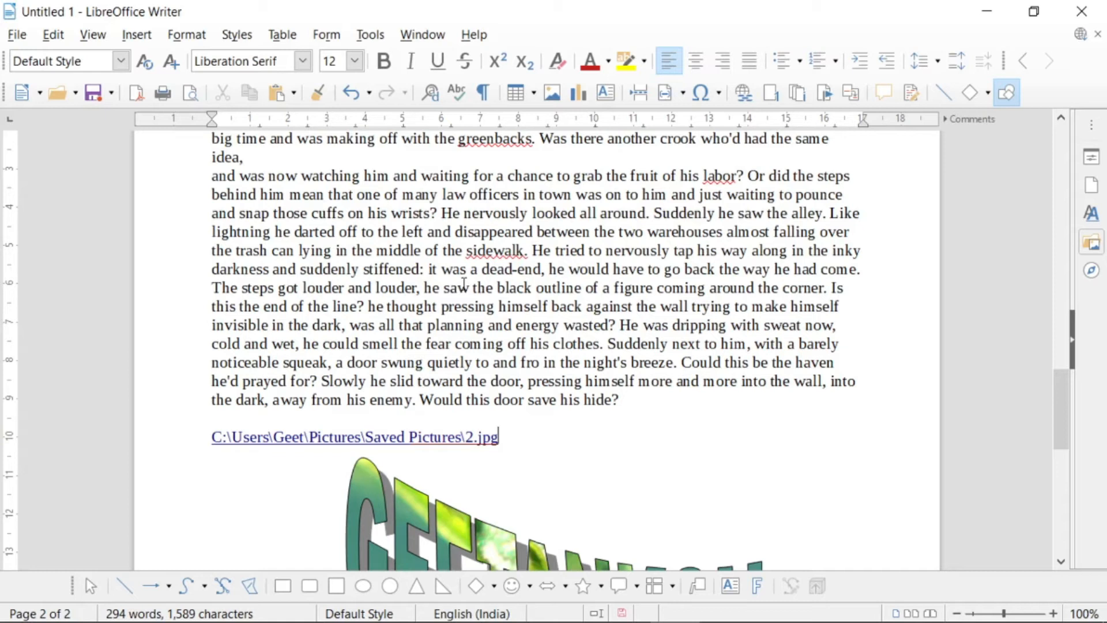
pyautogui.click(146, 36)
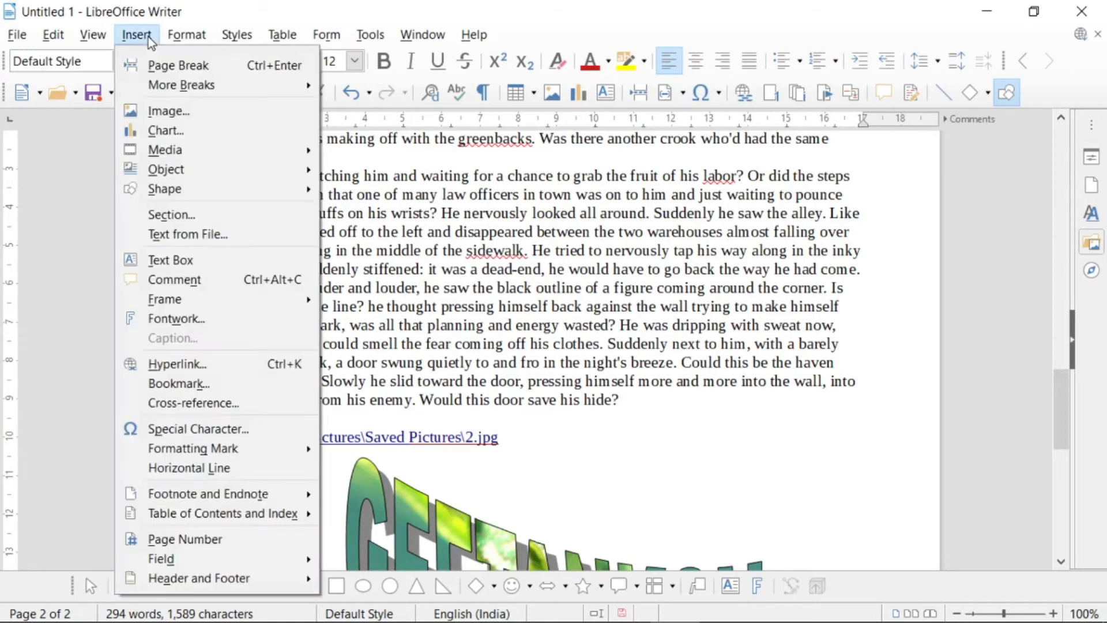
pyautogui.click(226, 386)
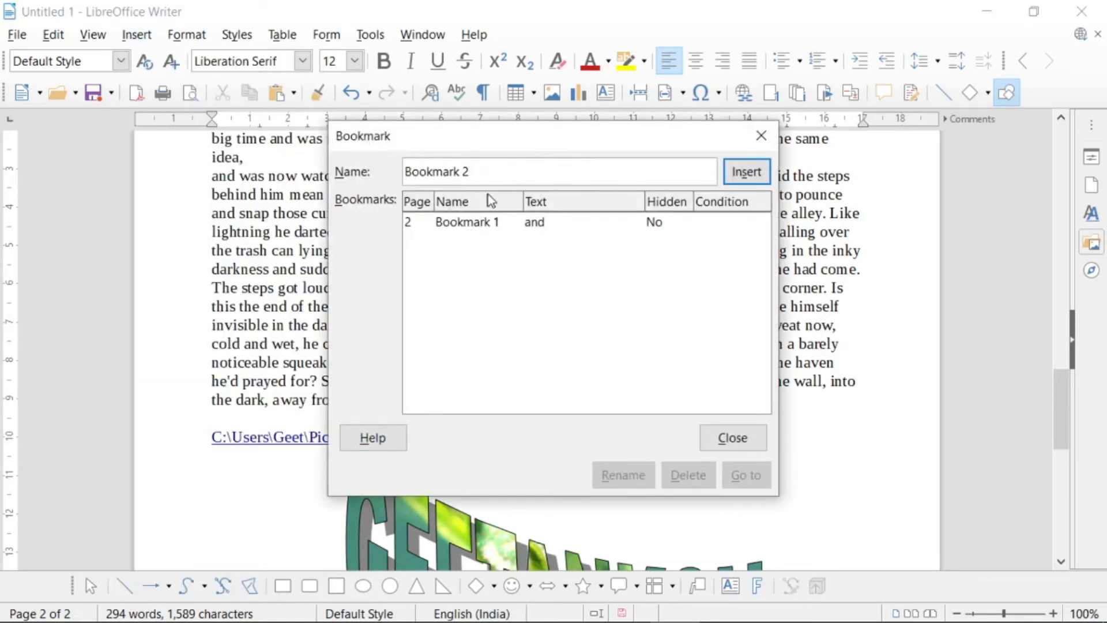
pyautogui.click(479, 230)
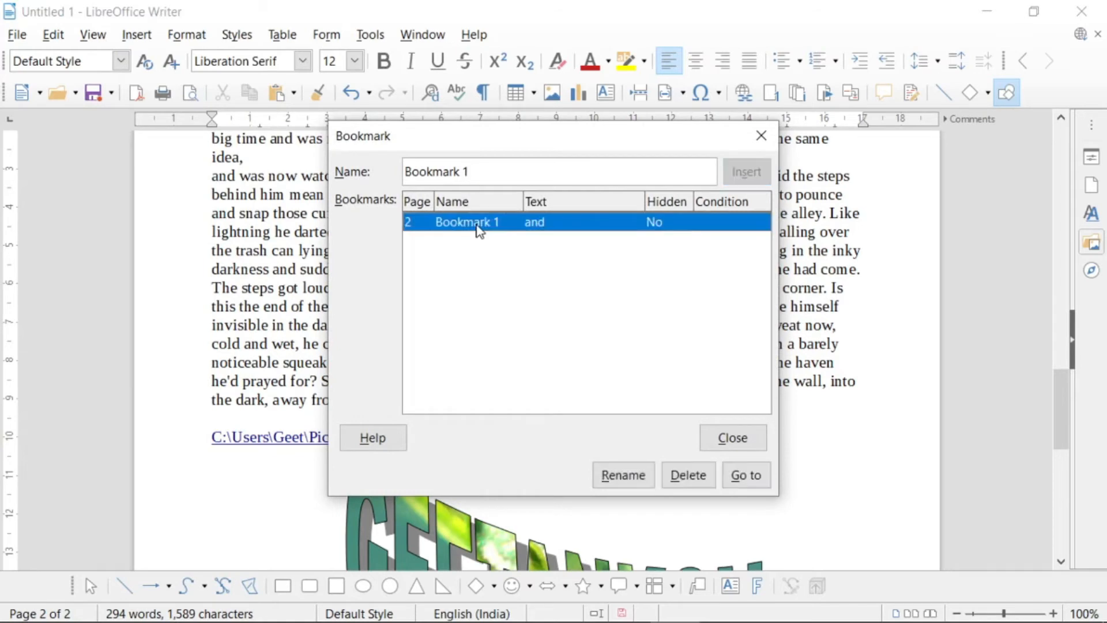
pyautogui.click(746, 475)
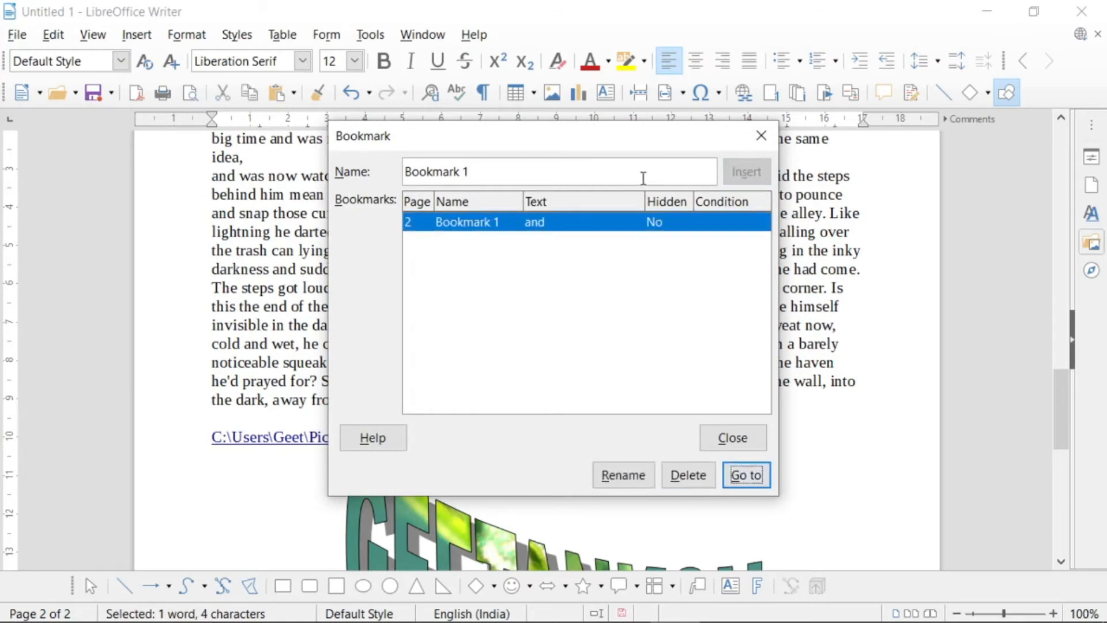
pyautogui.moveTo(578, 141); pyautogui.dragTo(637, 378)
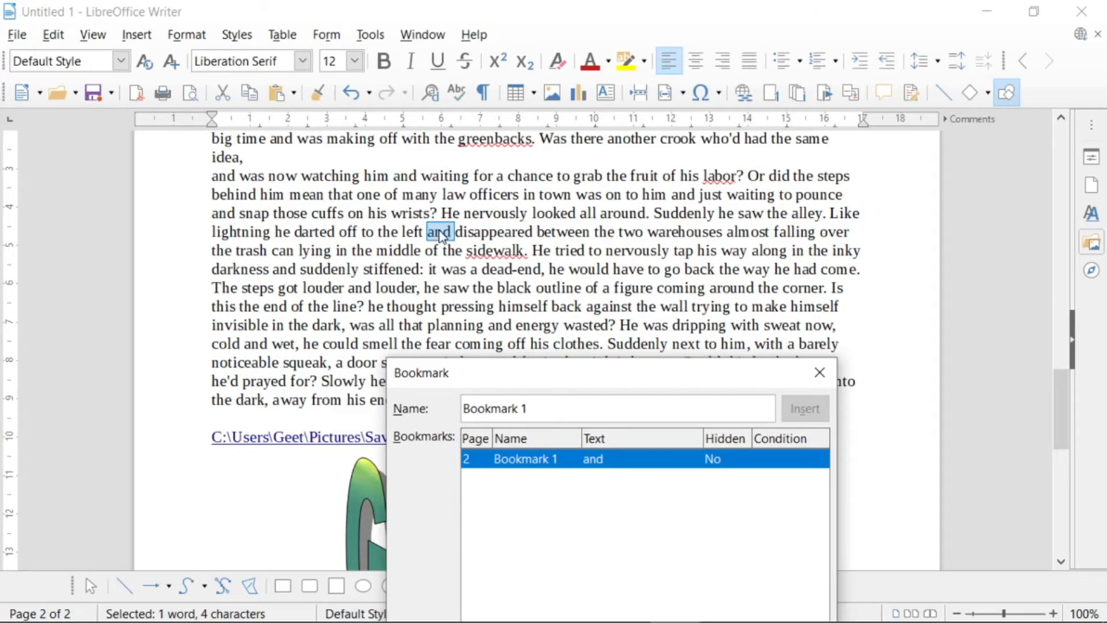
pyautogui.click(821, 379)
pyautogui.click(501, 303)
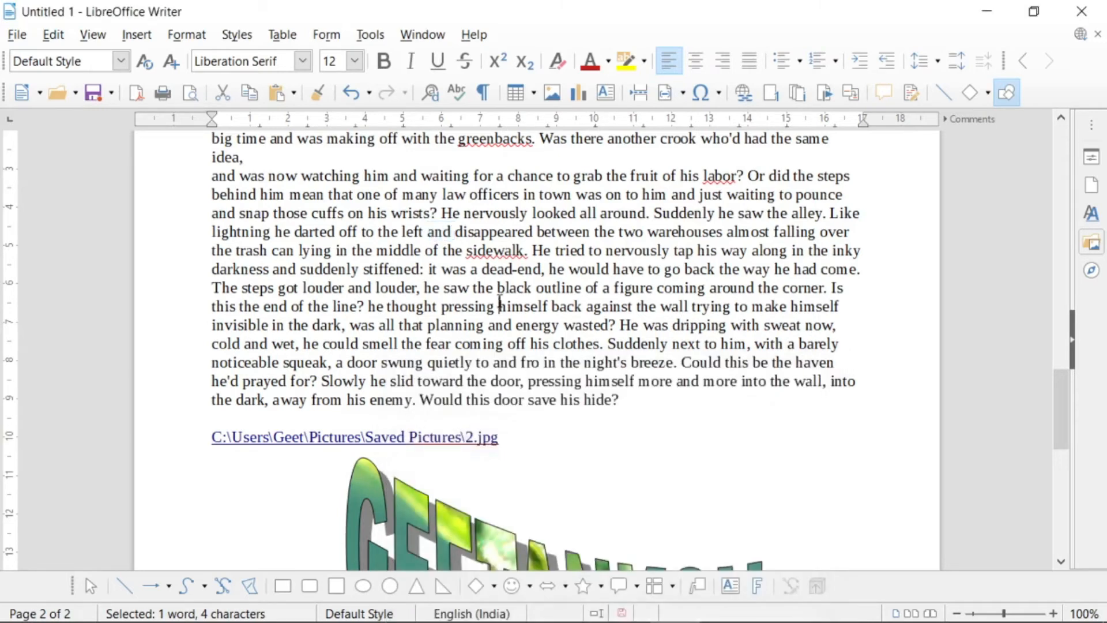
# Insert a Page-type cross-reference to Bookmark 1 before "Who could be" on page 1, and follow it to the bookmarked text.
pyautogui.click(136, 35)
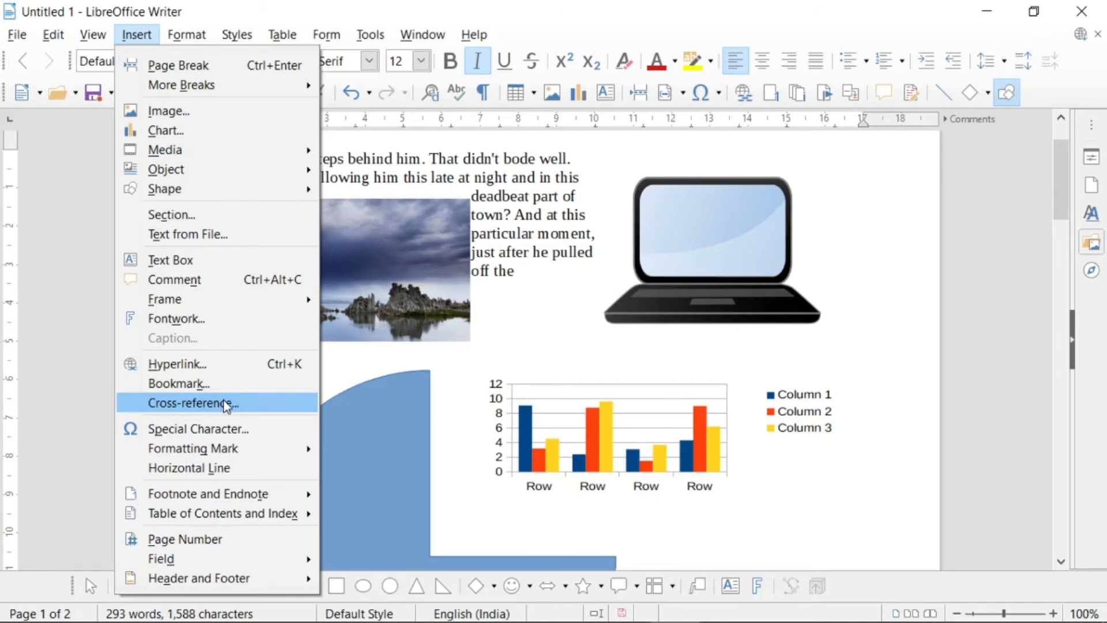
pyautogui.click(224, 403)
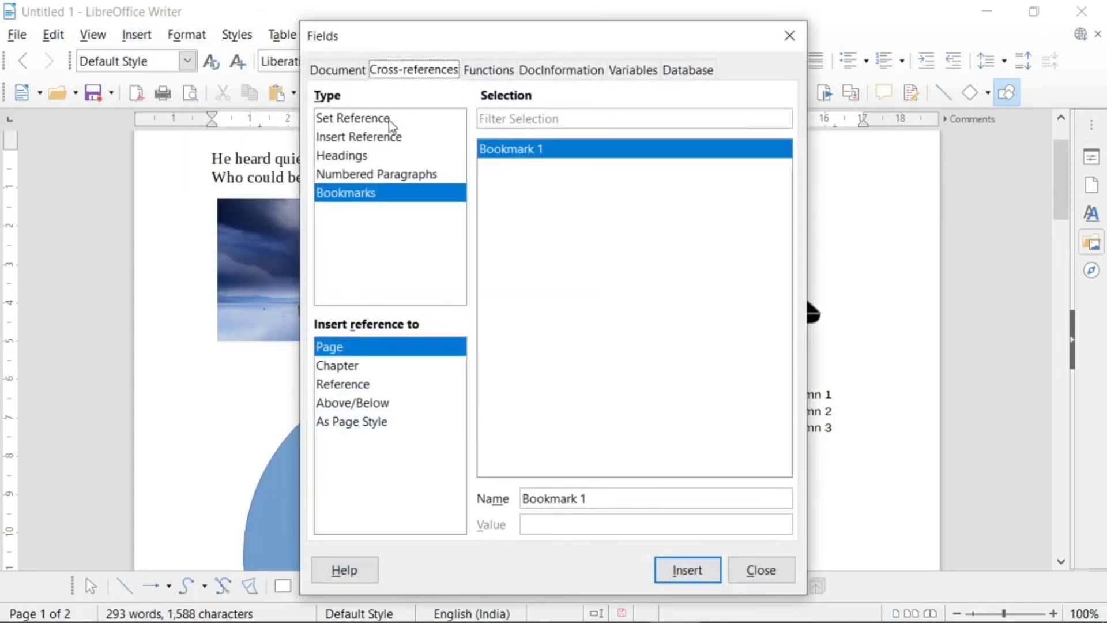
pyautogui.click(327, 74)
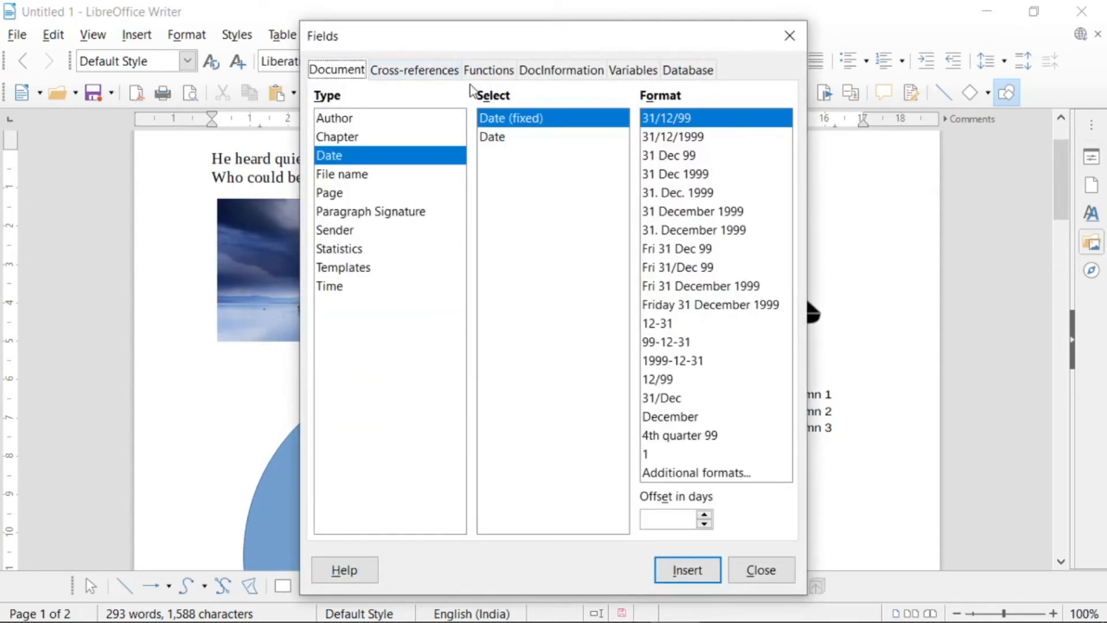
pyautogui.click(415, 72)
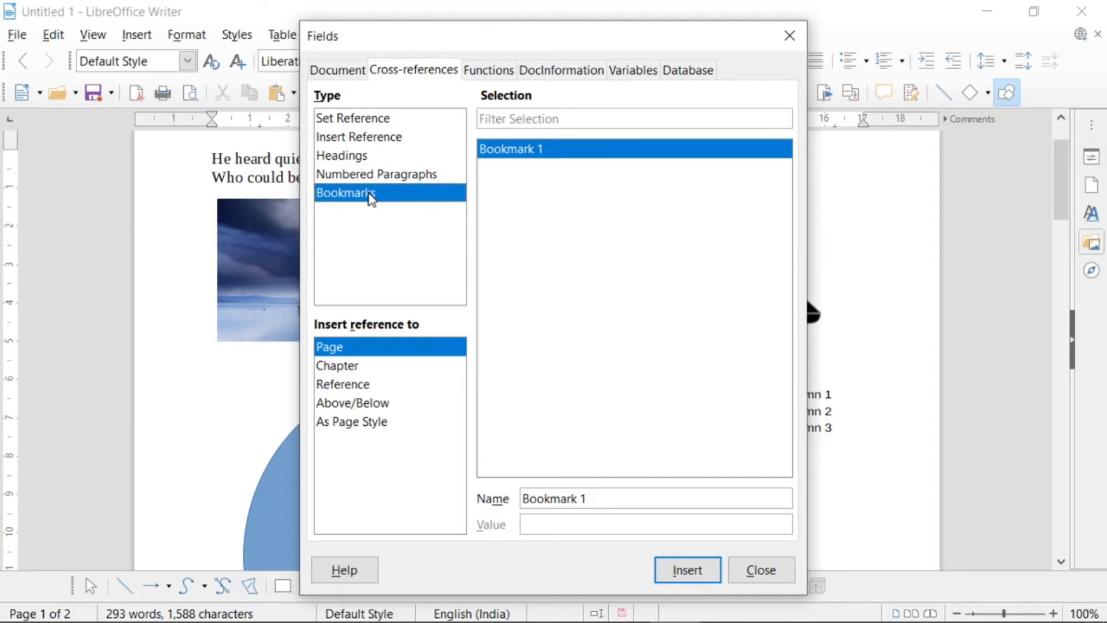
pyautogui.click(691, 577)
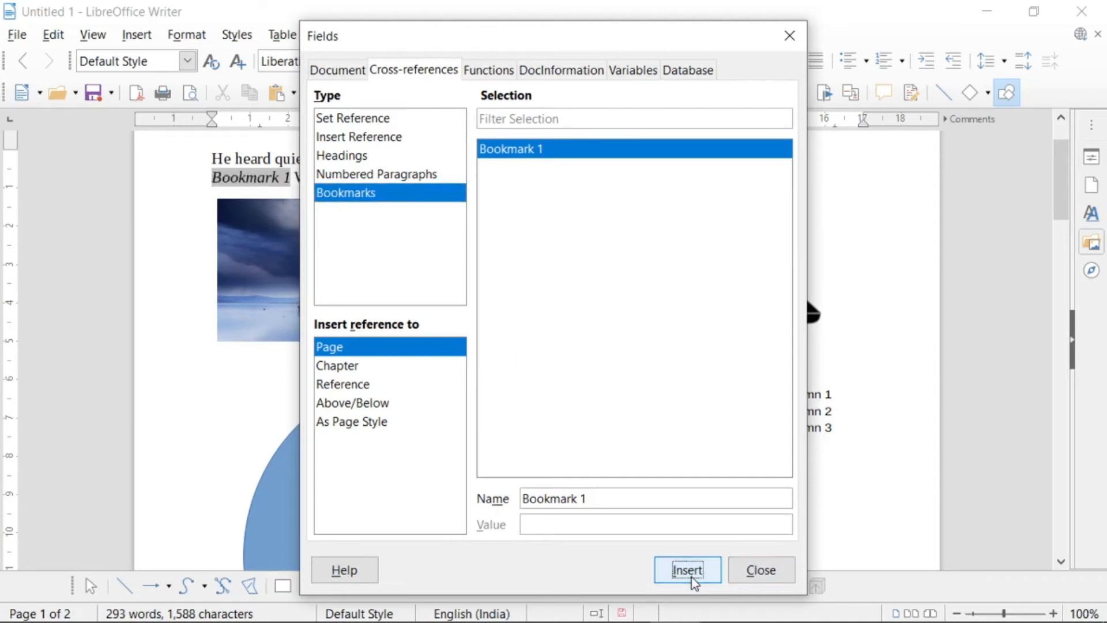
pyautogui.click(761, 570)
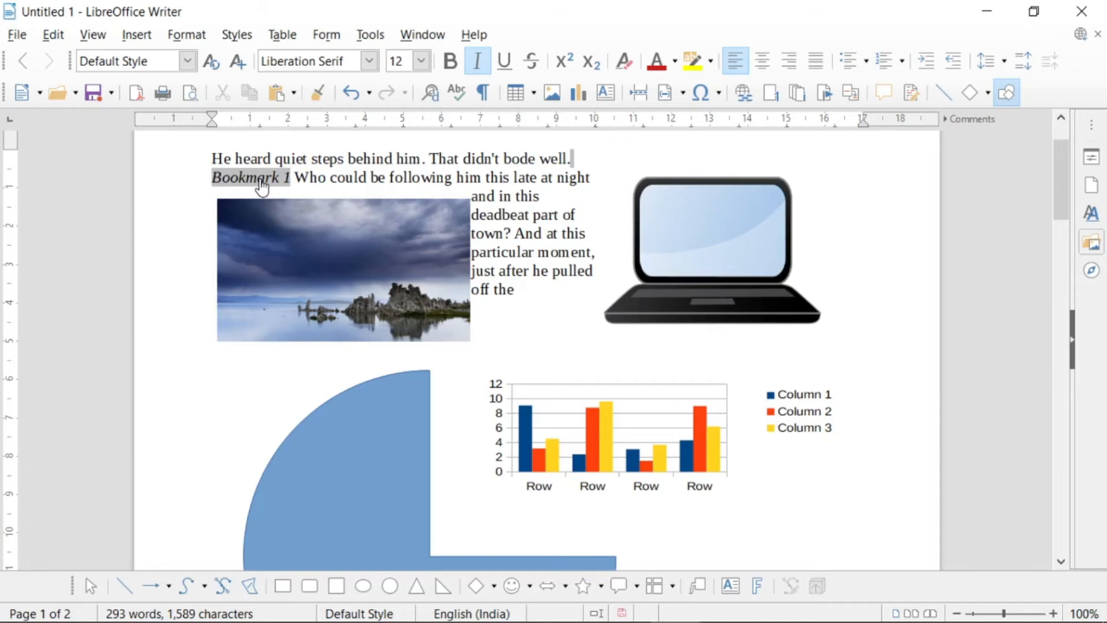
pyautogui.scroll(2, 262, 188)
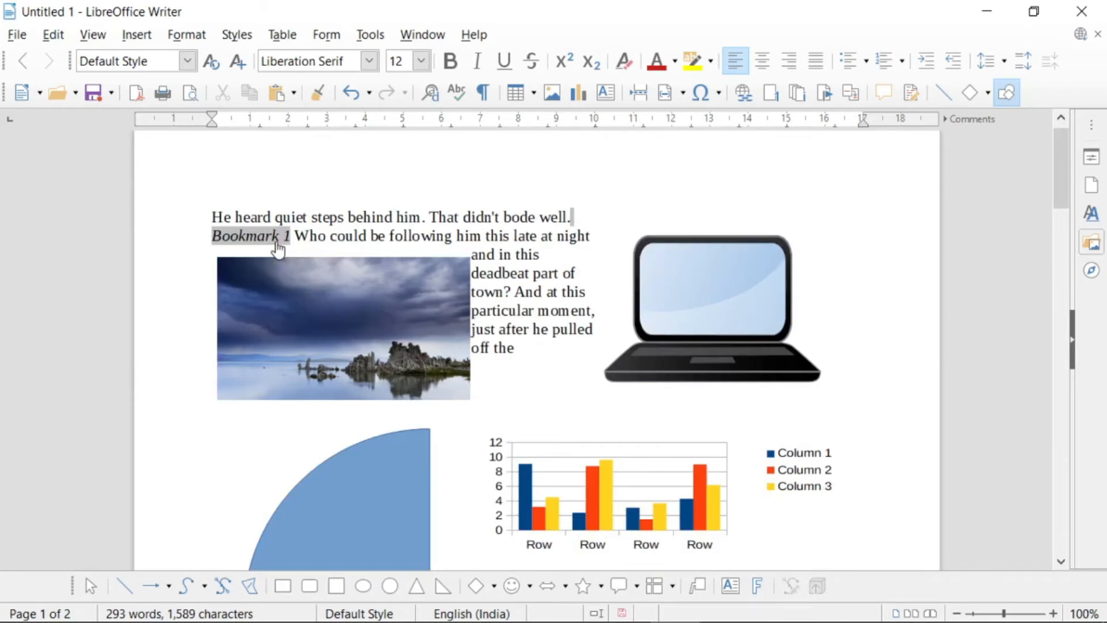
pyautogui.click(277, 245)
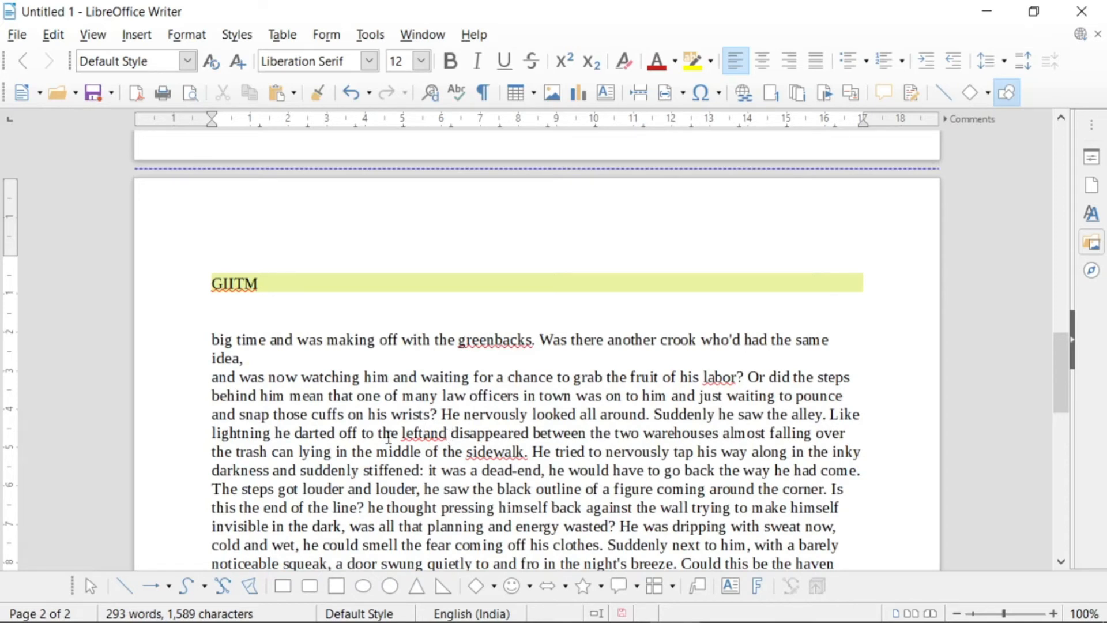
# Browse the special characters to the Cyrillic subset, preview the capital letter Em with tail, and cancel without inserting it.
pyautogui.click(137, 36)
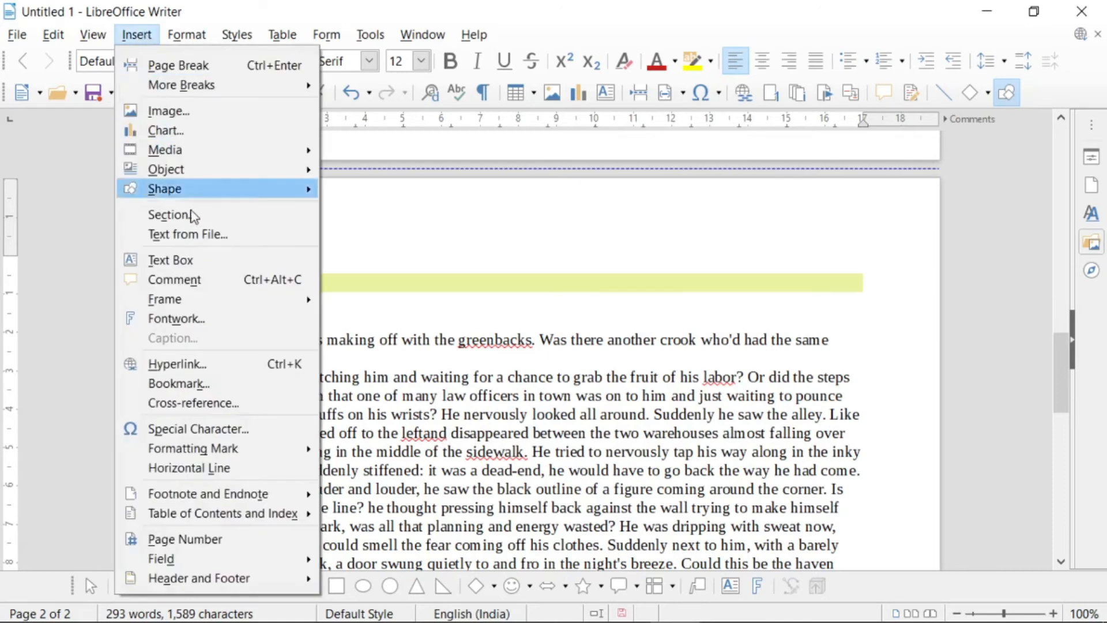
pyautogui.click(248, 431)
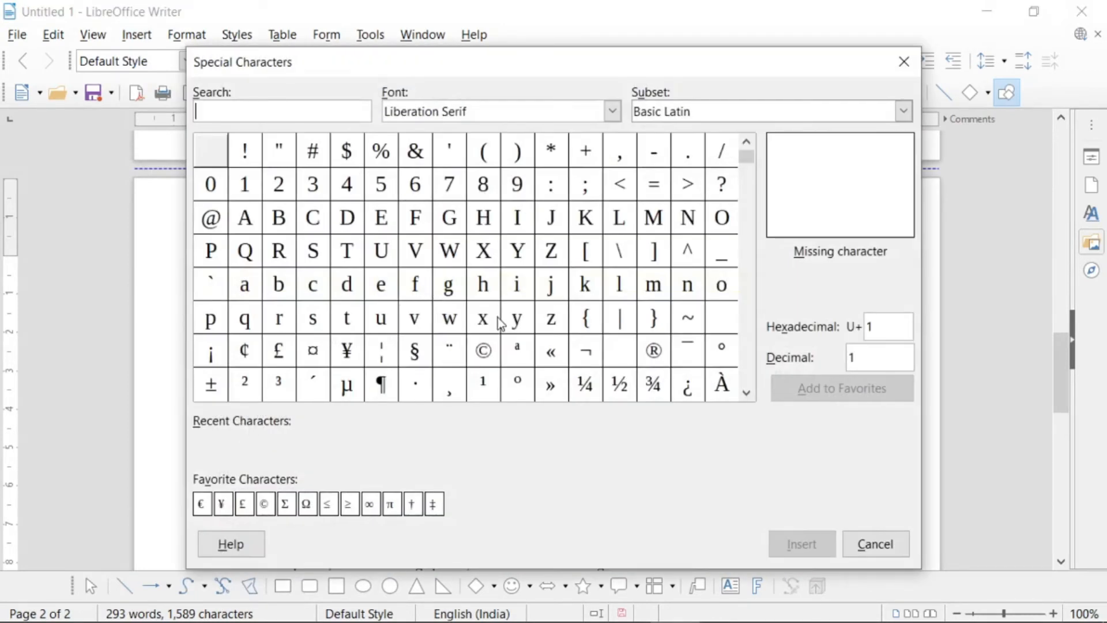
pyautogui.scroll(-10, 513, 319)
pyautogui.scroll(-12, 526, 316)
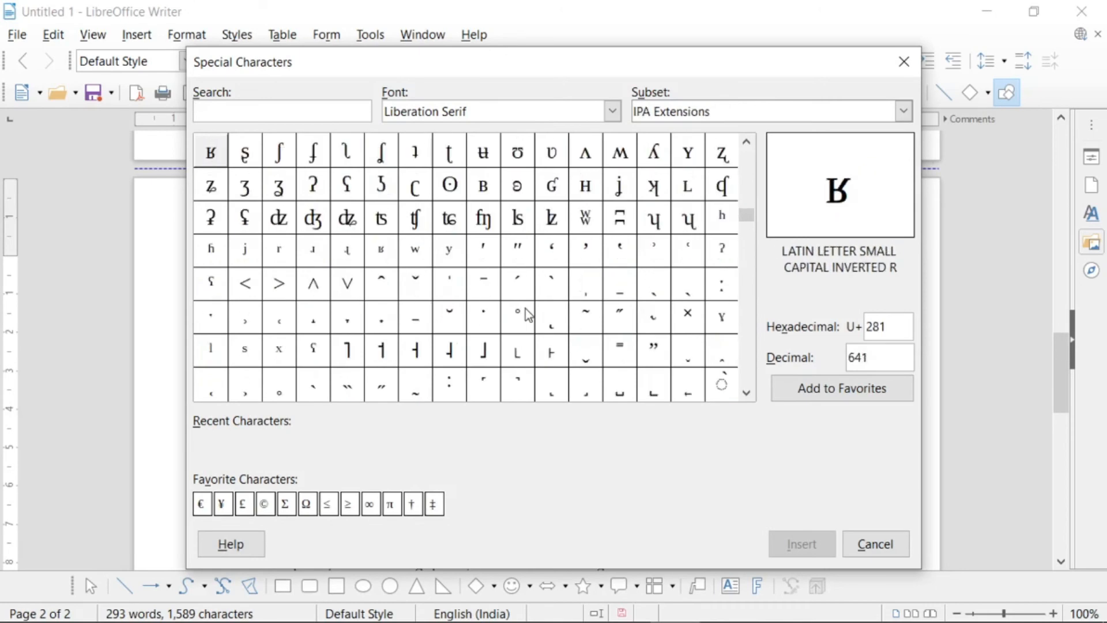
pyautogui.scroll(-3, 526, 316)
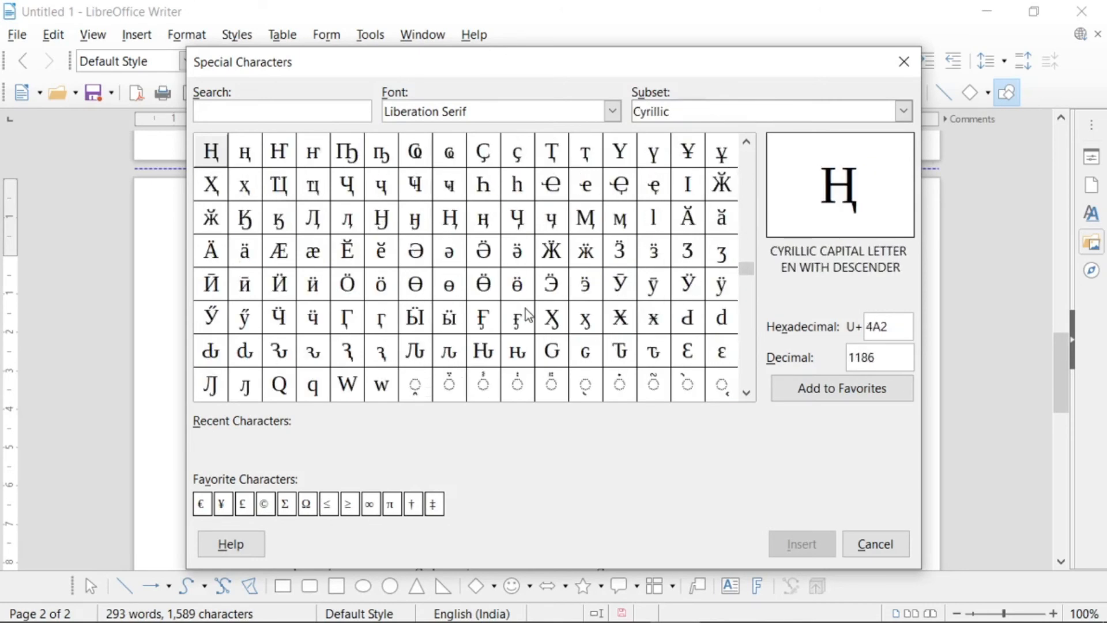
pyautogui.click(588, 219)
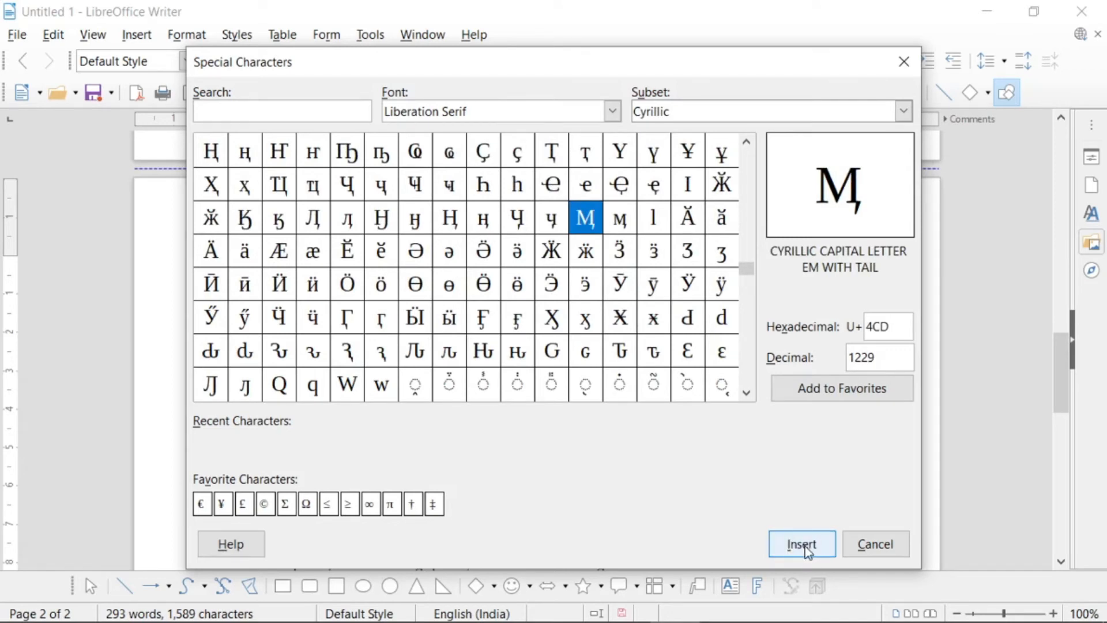
pyautogui.click(872, 548)
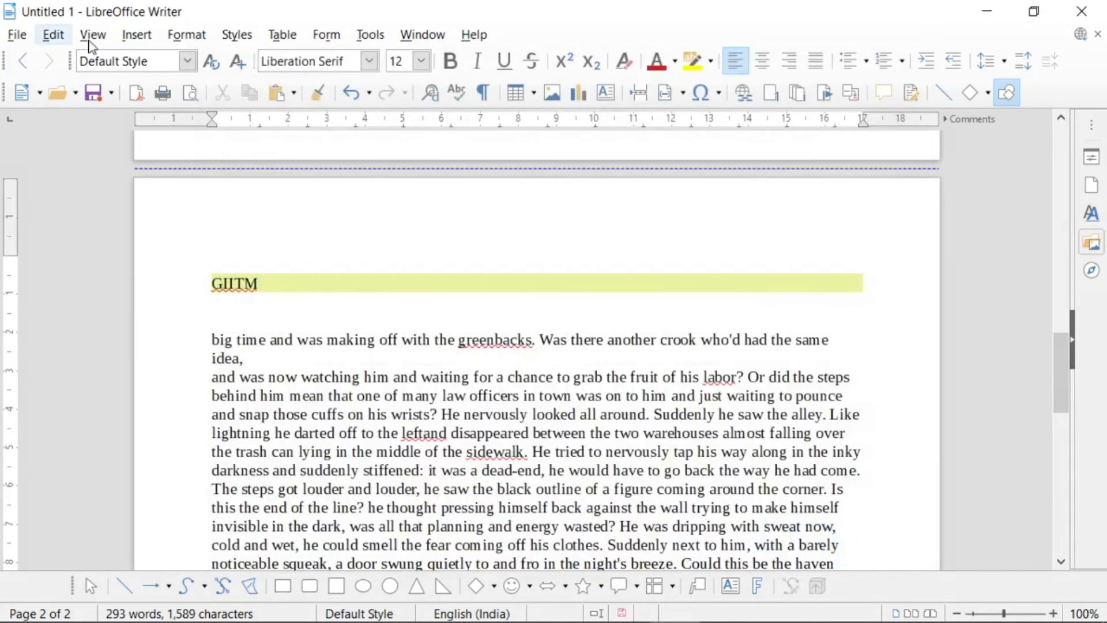
# Insert a horizontal line in a new paragraph below the 2.jpg hyperlink on page 2.
pyautogui.click(125, 38)
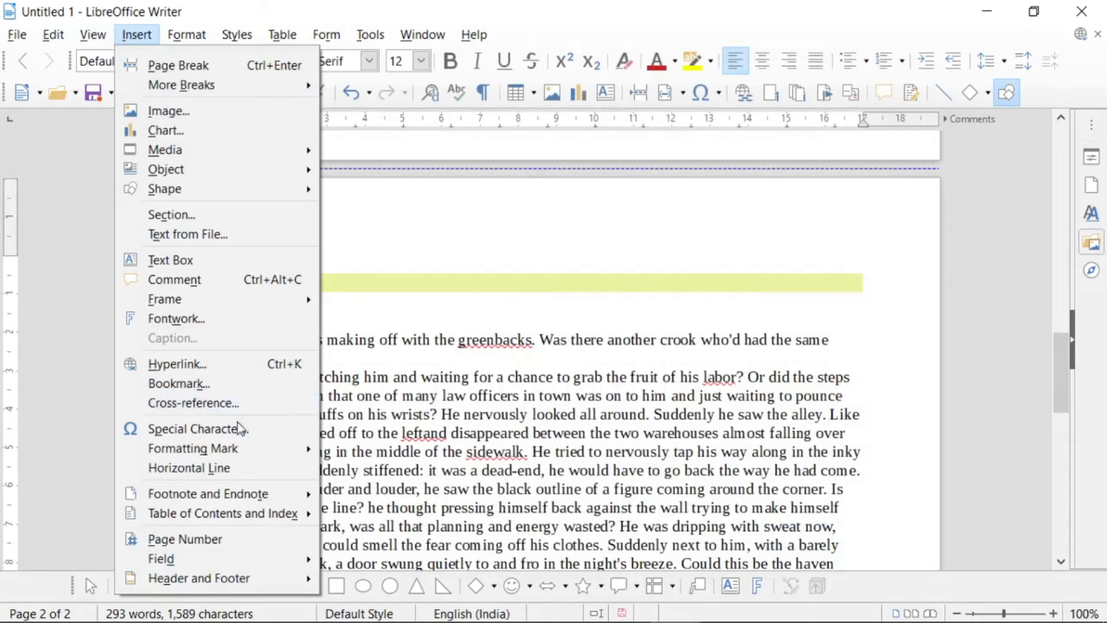
pyautogui.moveTo(252, 456)
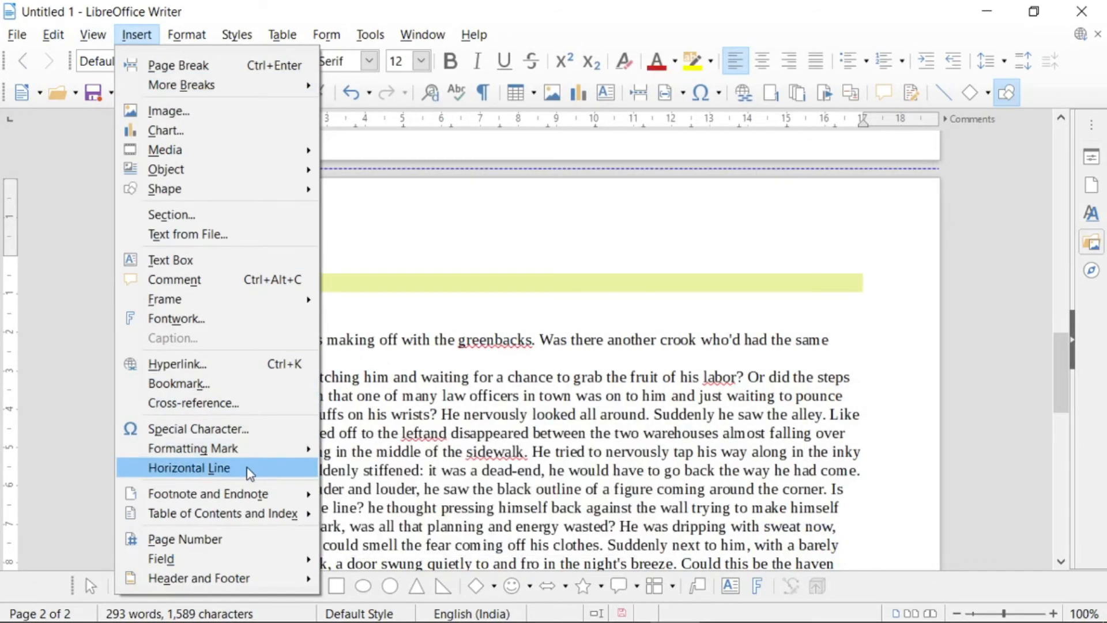
pyautogui.middleClick(897, 492)
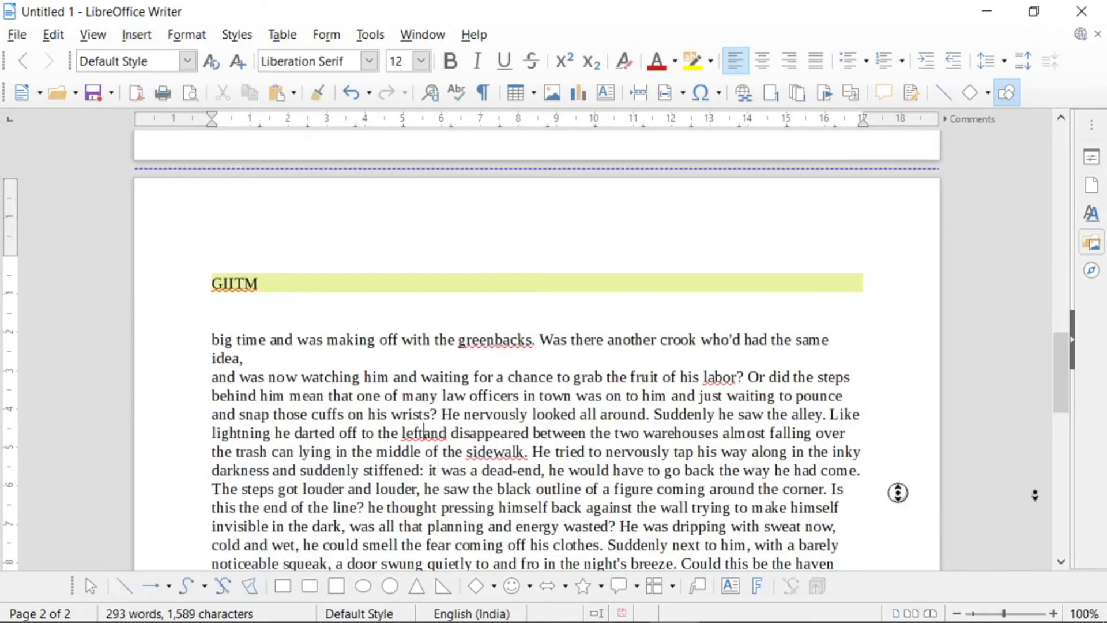
pyautogui.click(1061, 379)
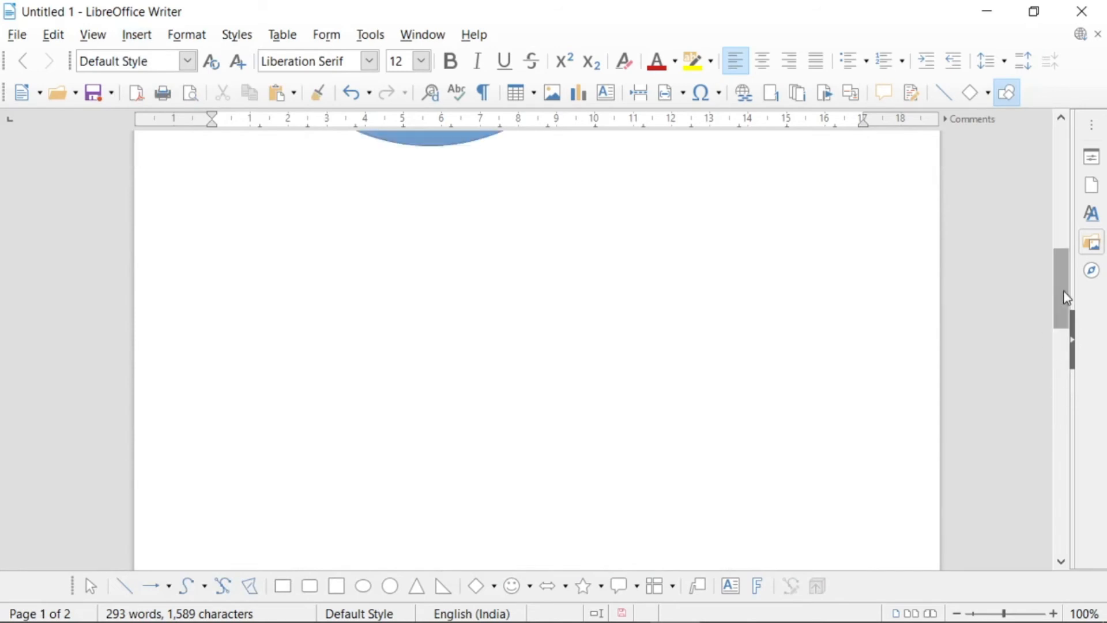
pyautogui.moveTo(1064, 299); pyautogui.dragTo(1064, 524)
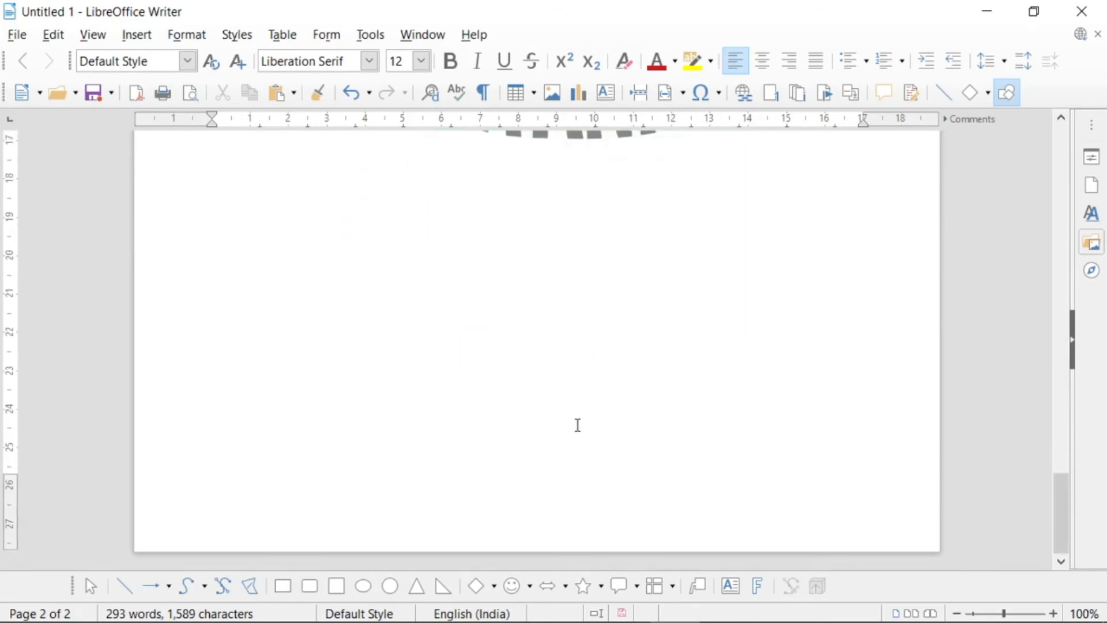
pyautogui.scroll(5, 467, 360)
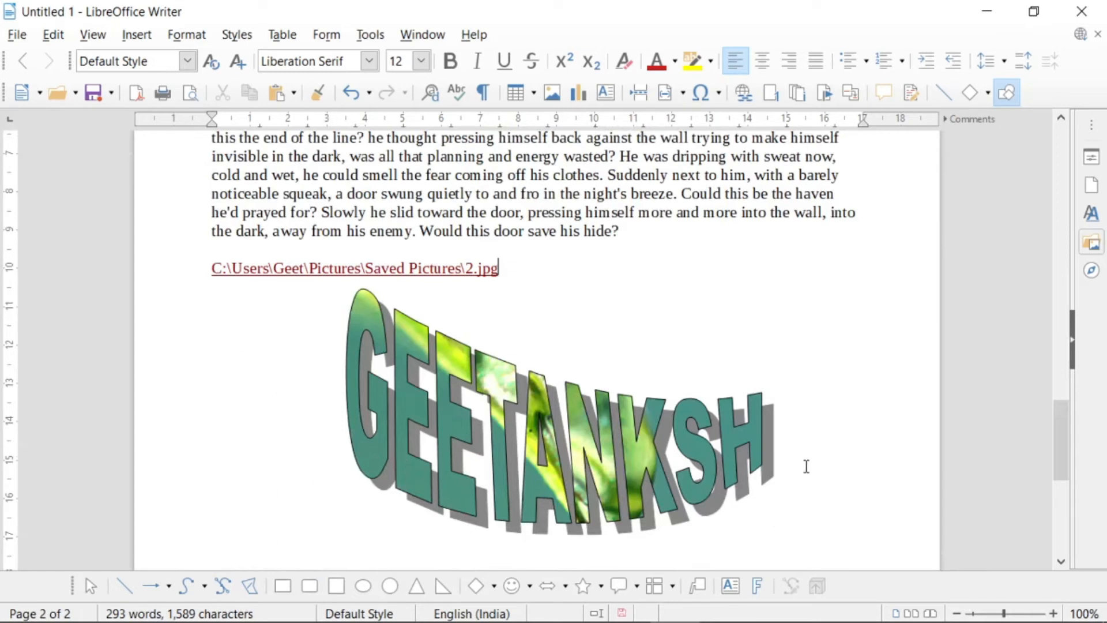
pyautogui.press('Return')
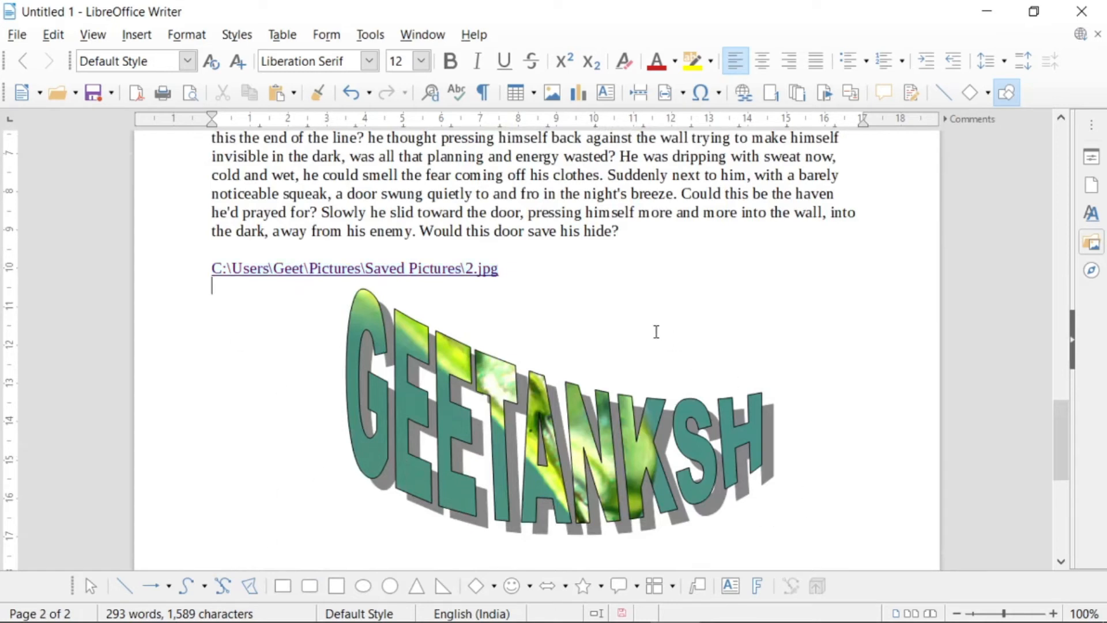
pyautogui.click(125, 36)
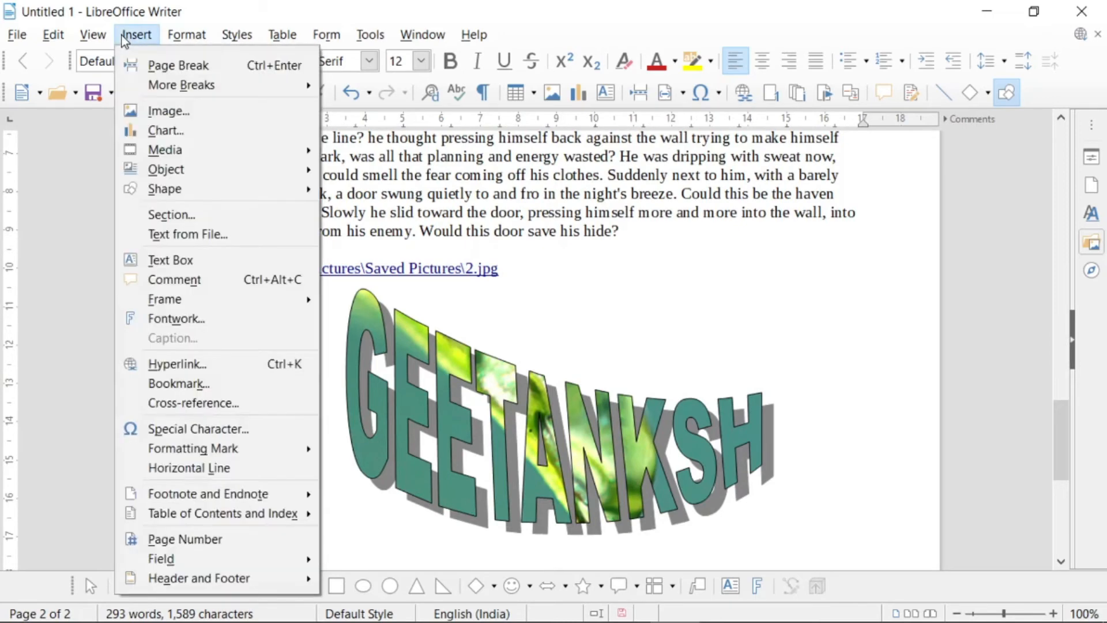
pyautogui.click(172, 470)
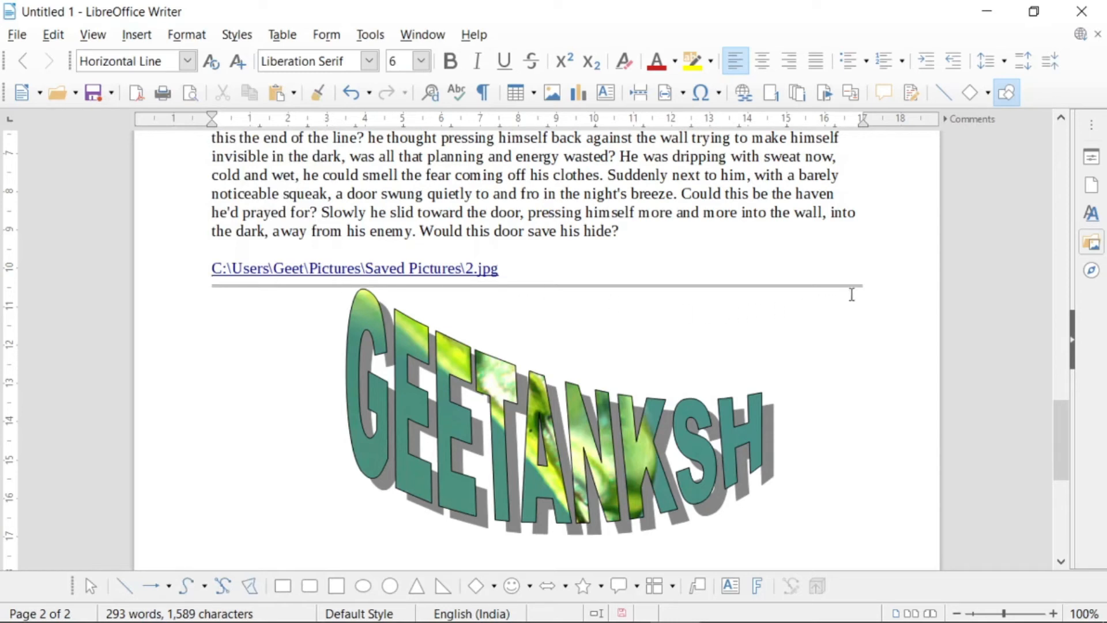
# View the footnote and endnote options, and look over the document from the start of page 1 to the end of page 2.
pyautogui.click(149, 40)
pyautogui.moveTo(213, 495)
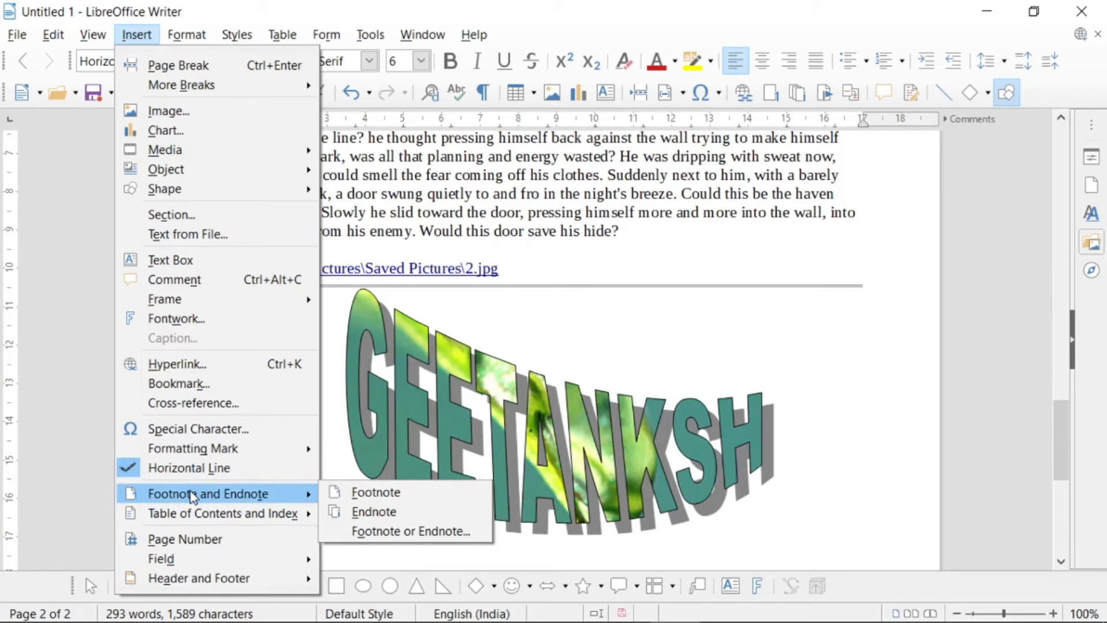
pyautogui.click(563, 267)
pyautogui.scroll(10, 564, 265)
pyautogui.scroll(8, 566, 264)
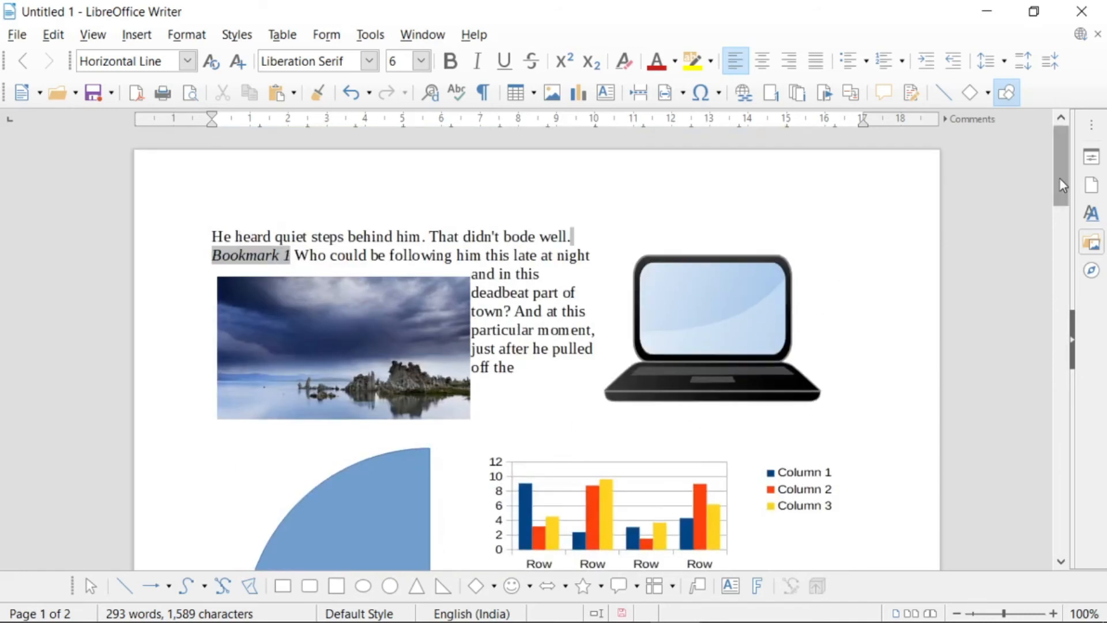
pyautogui.moveTo(1060, 176); pyautogui.dragTo(1043, 346)
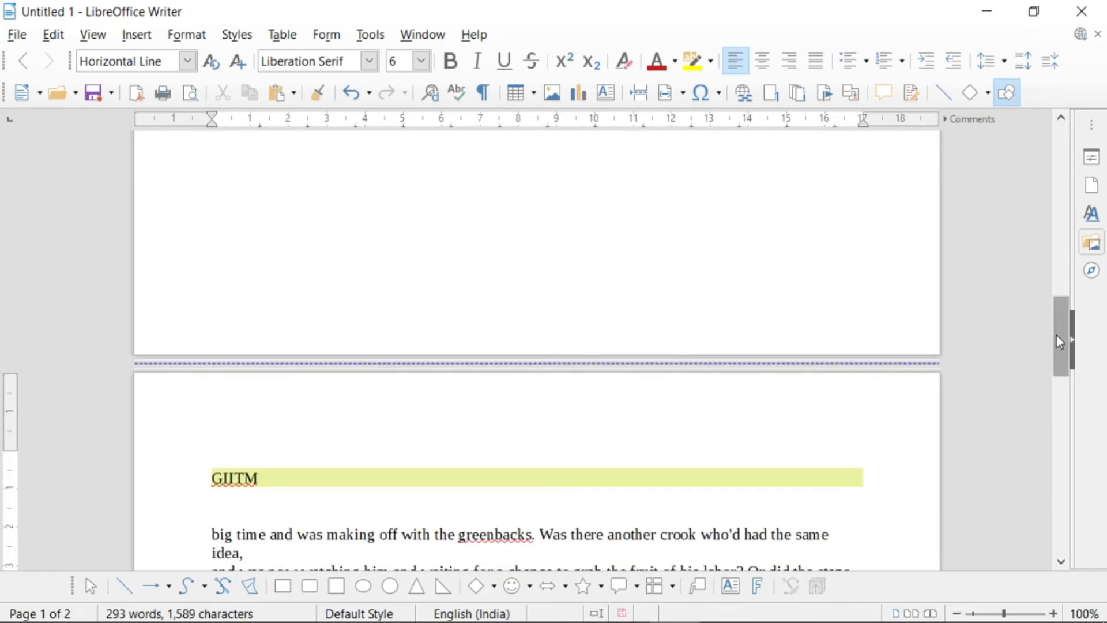
pyautogui.moveTo(1064, 301); pyautogui.dragTo(1064, 131)
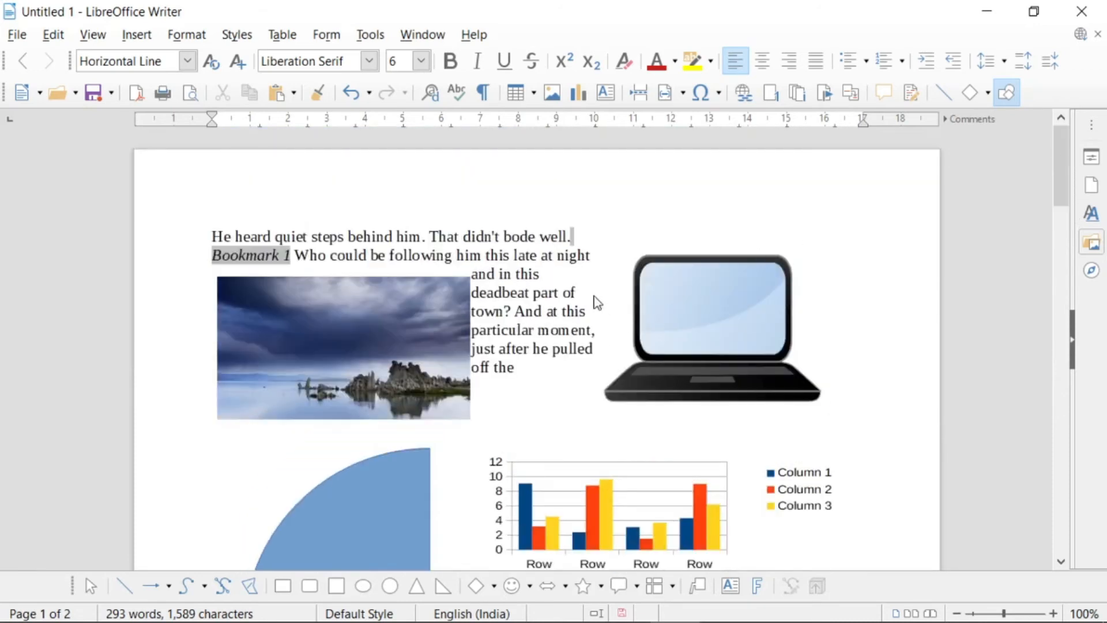
pyautogui.click(577, 293)
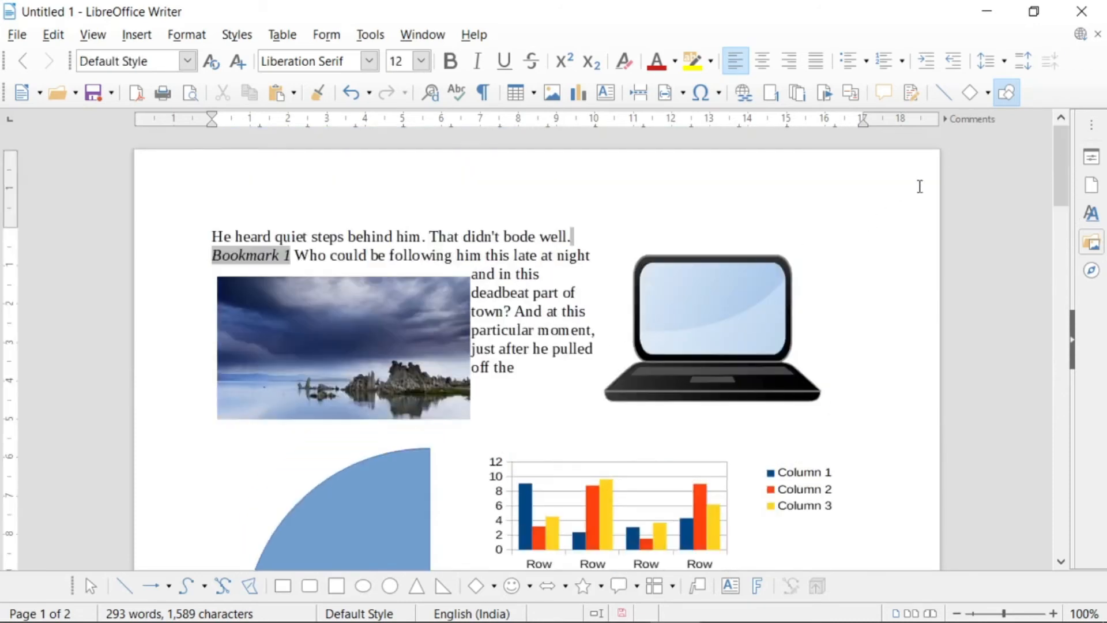
pyautogui.moveTo(1060, 167); pyautogui.dragTo(1047, 502)
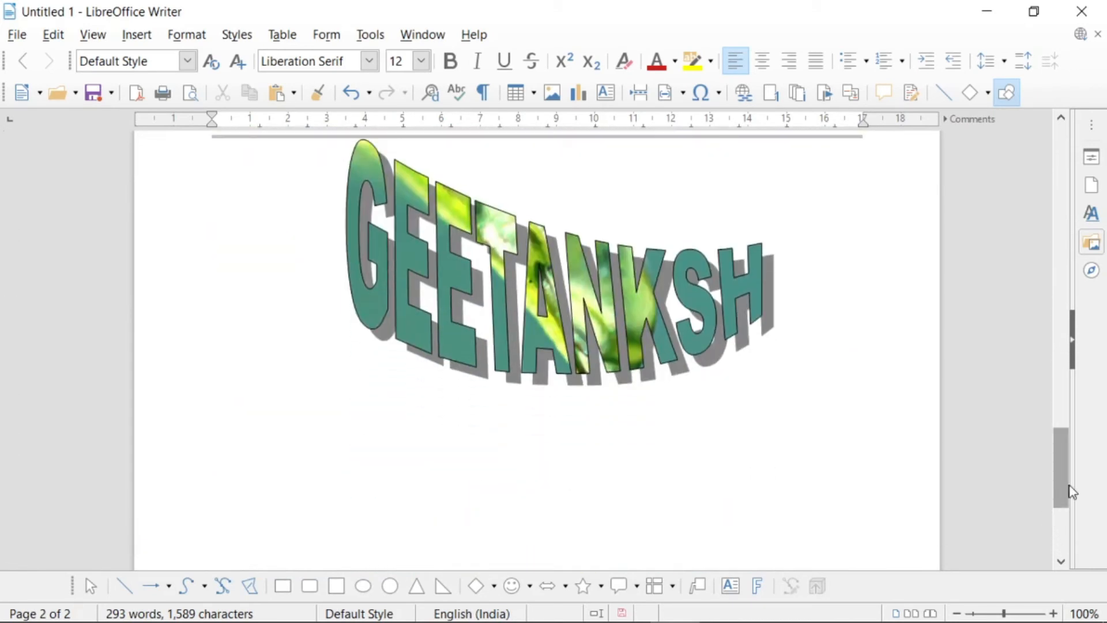
pyautogui.moveTo(1065, 482); pyautogui.dragTo(1066, 542)
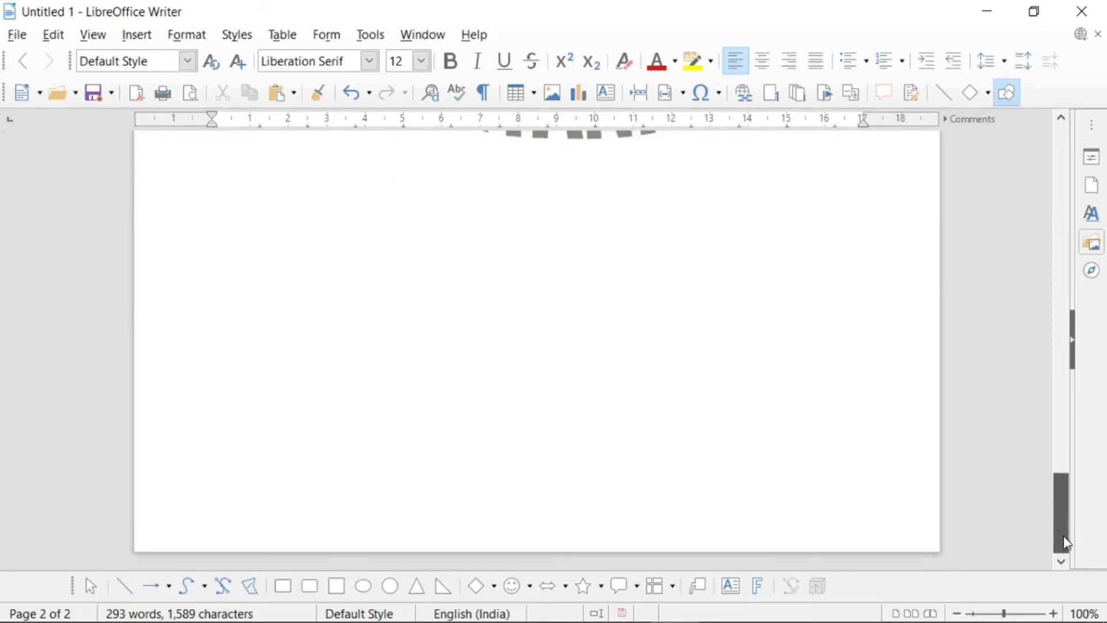
pyautogui.moveTo(258, 476)
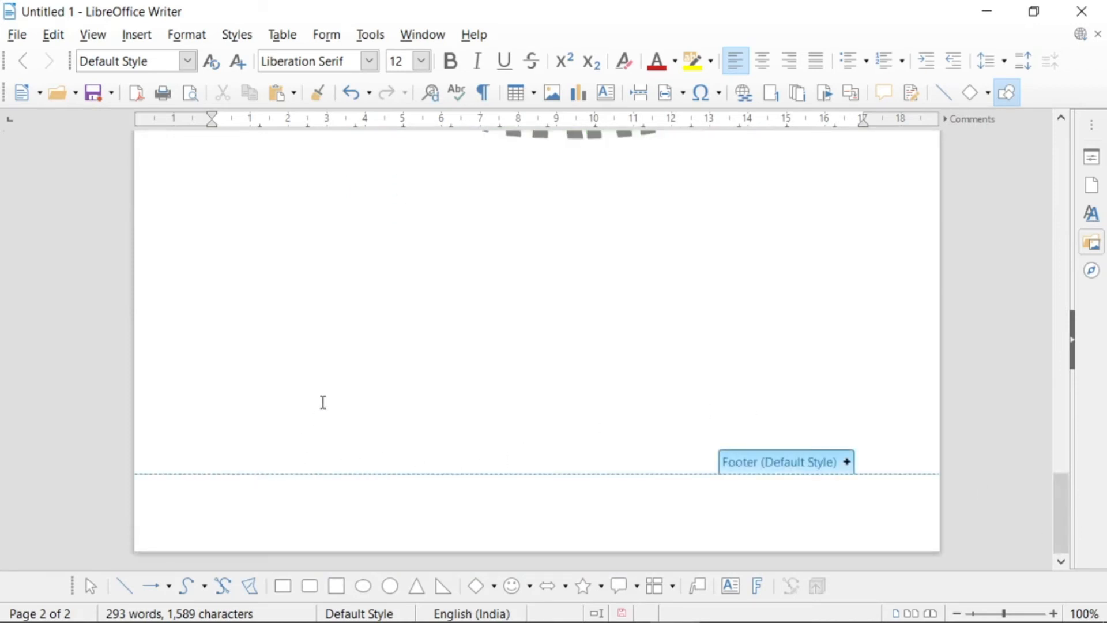
pyautogui.scroll(15, 321, 404)
pyautogui.scroll(15, 323, 402)
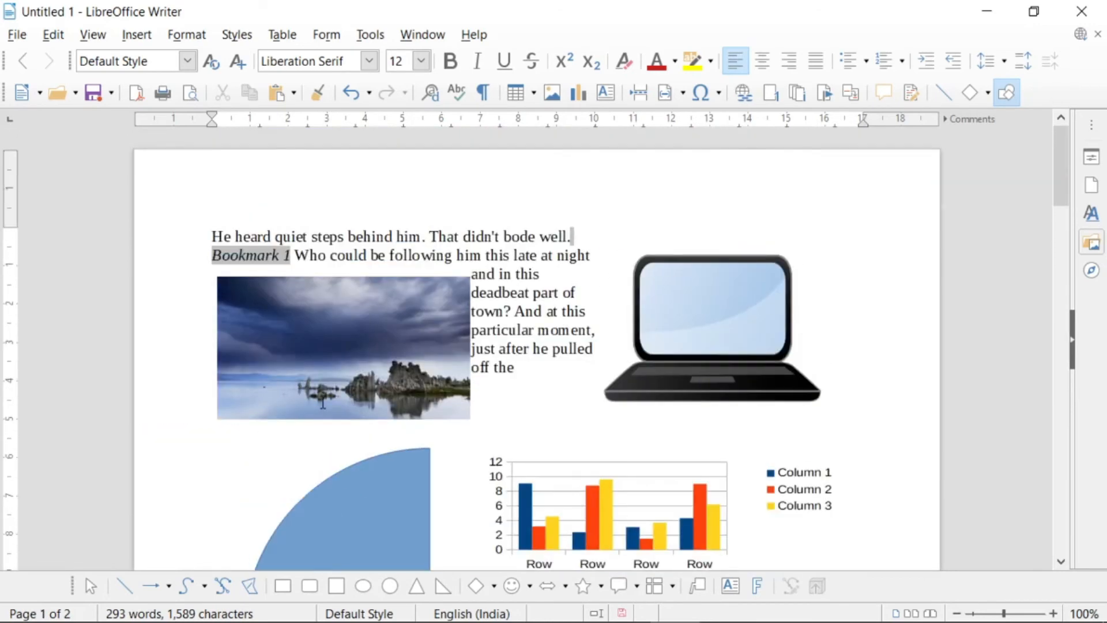
# Insert a footnote on the word "part" in "deadbeat part of town" on page 1, with the text FGVG.
pyautogui.tripleClick(535, 294)
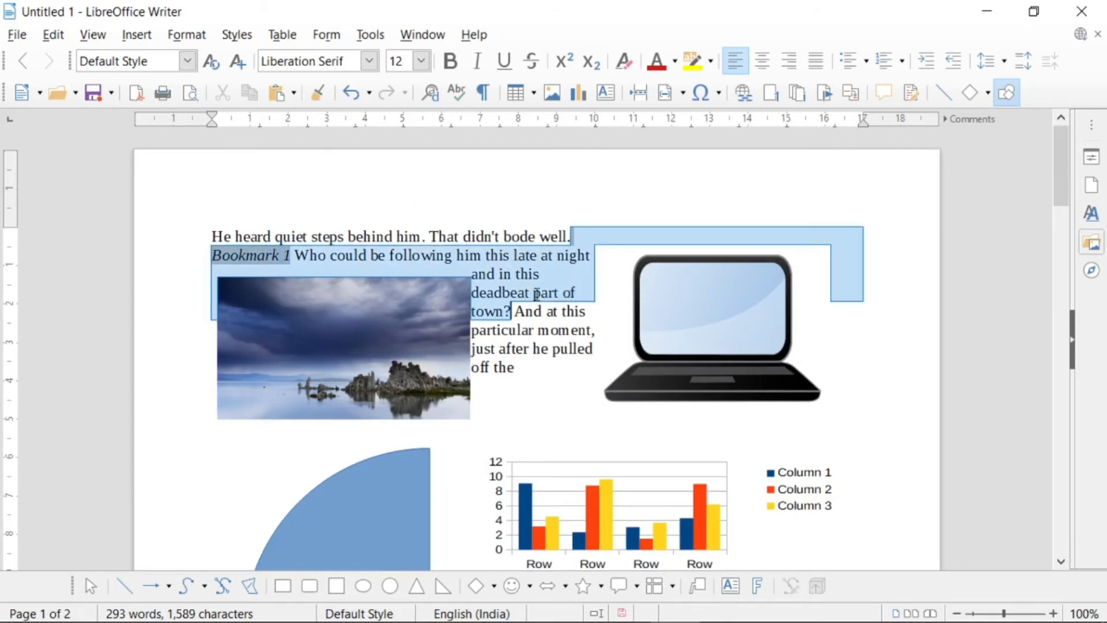
pyautogui.click(536, 294)
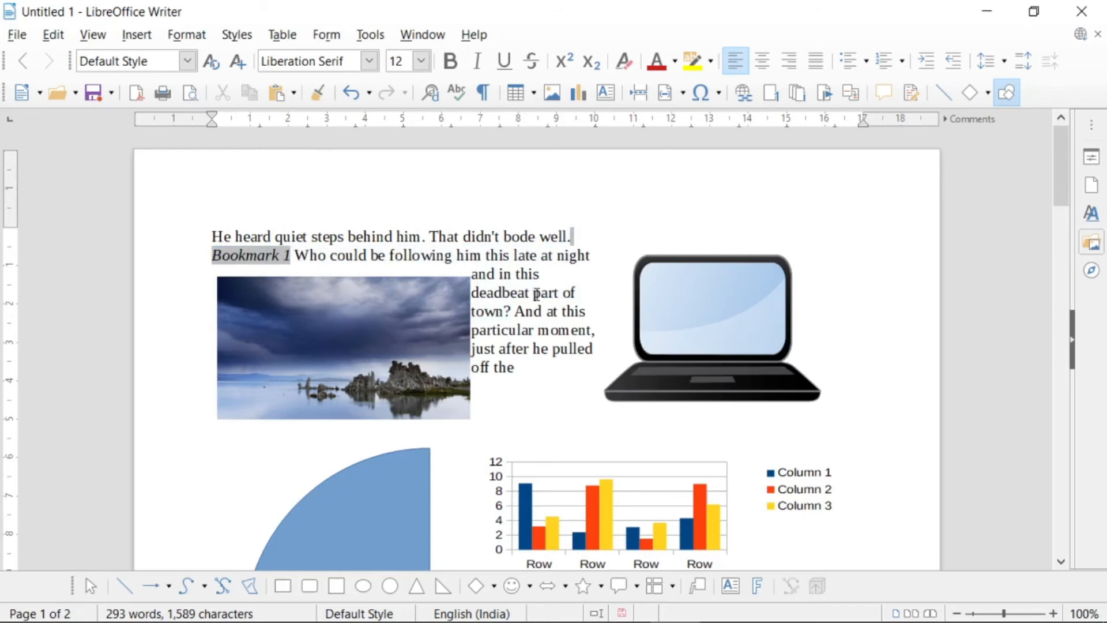
pyautogui.moveTo(533, 294); pyautogui.dragTo(558, 295)
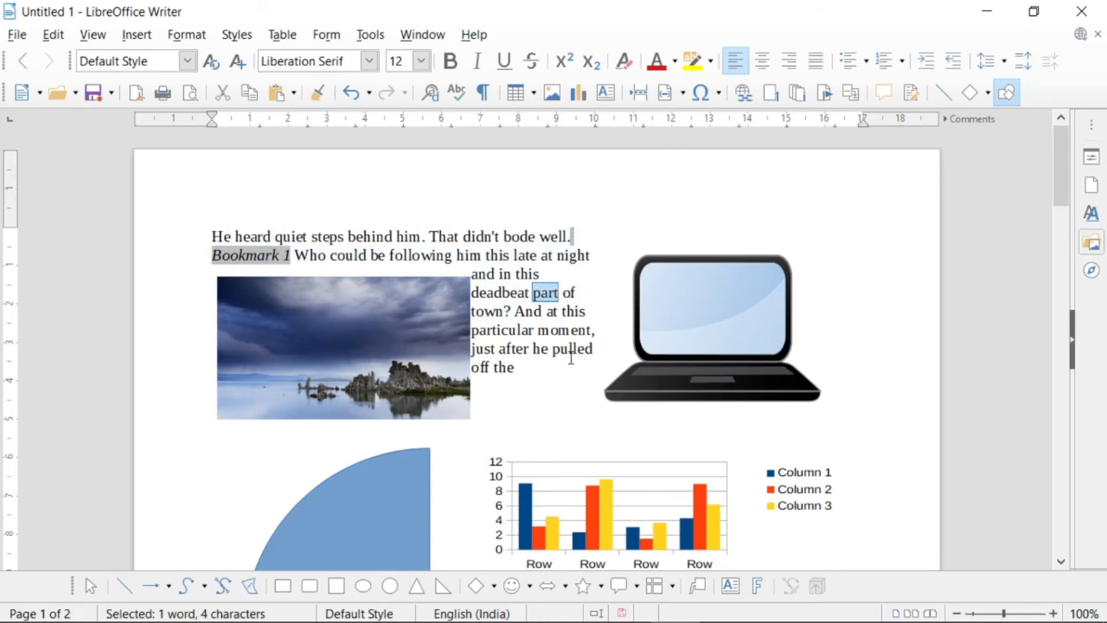
pyautogui.click(134, 37)
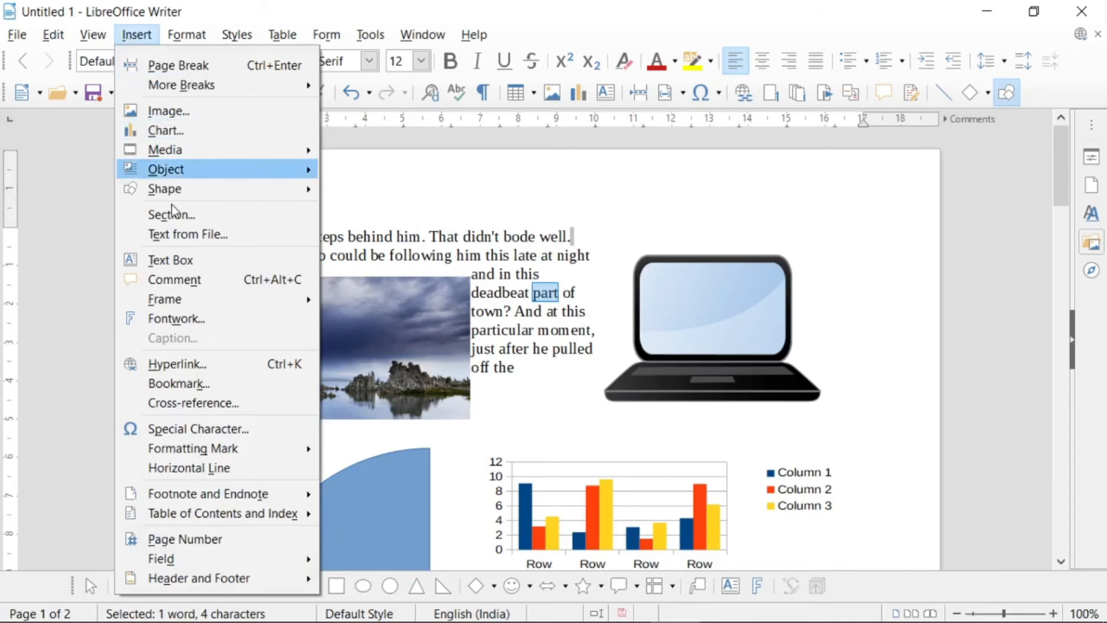
pyautogui.moveTo(249, 500)
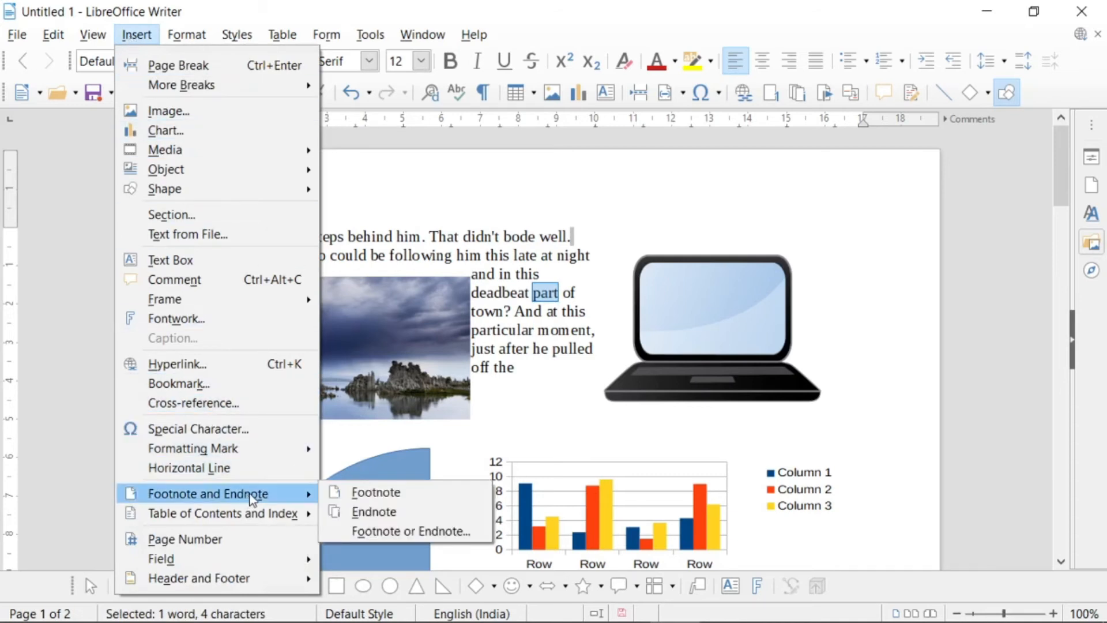
pyautogui.click(358, 493)
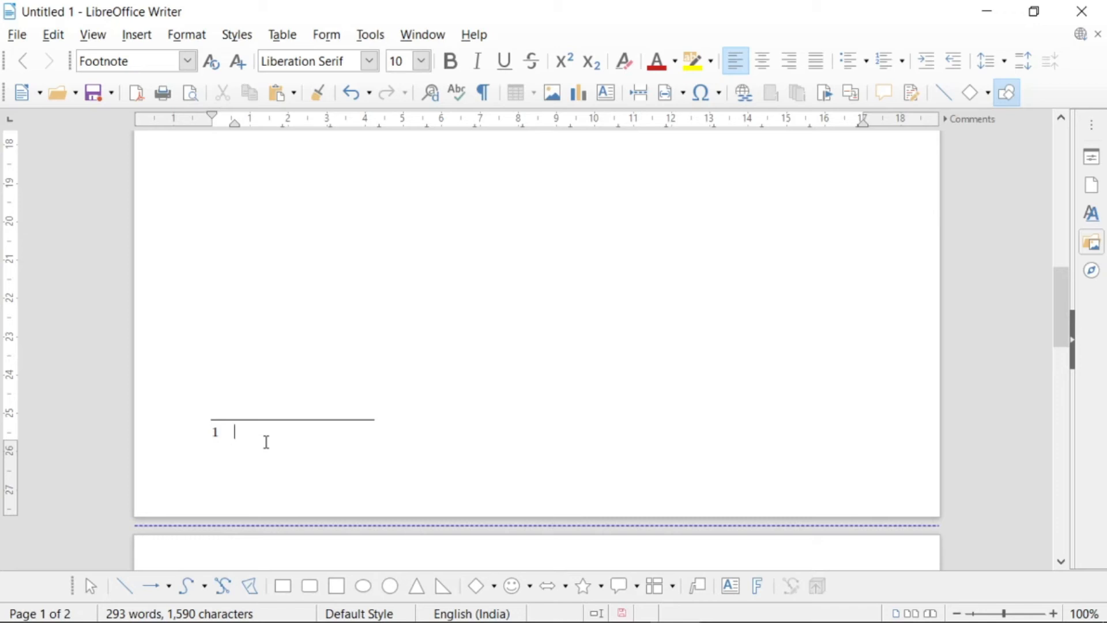
pyautogui.write('FGVG')
# Follow the footnote anchor after "part" on page 1 to its note, and return to the start of the document.
pyautogui.click(466, 395)
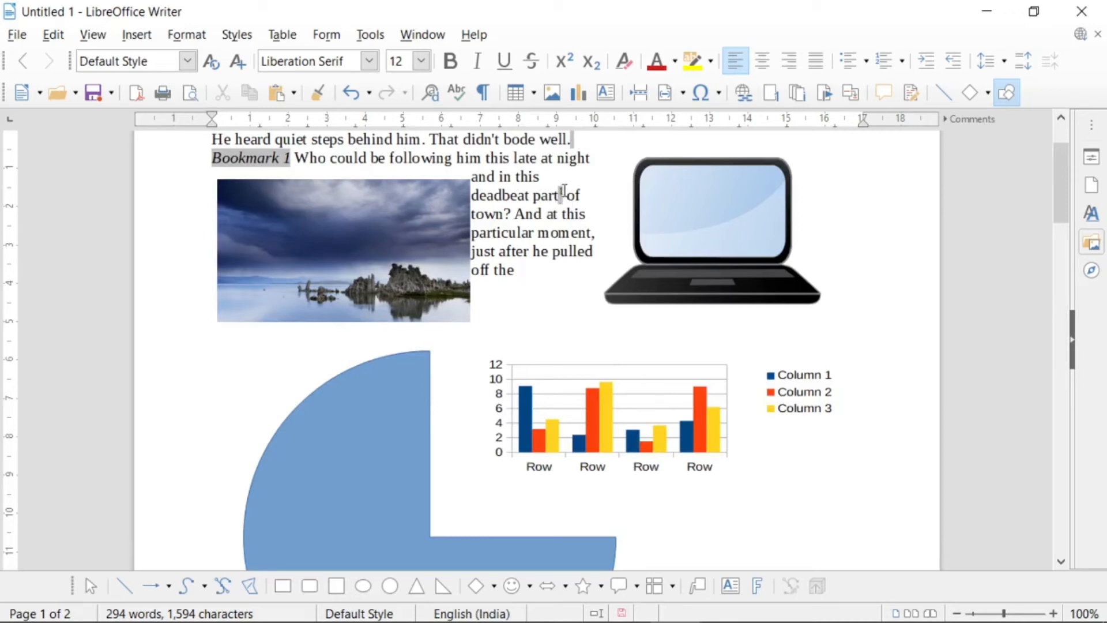
pyautogui.click(564, 198)
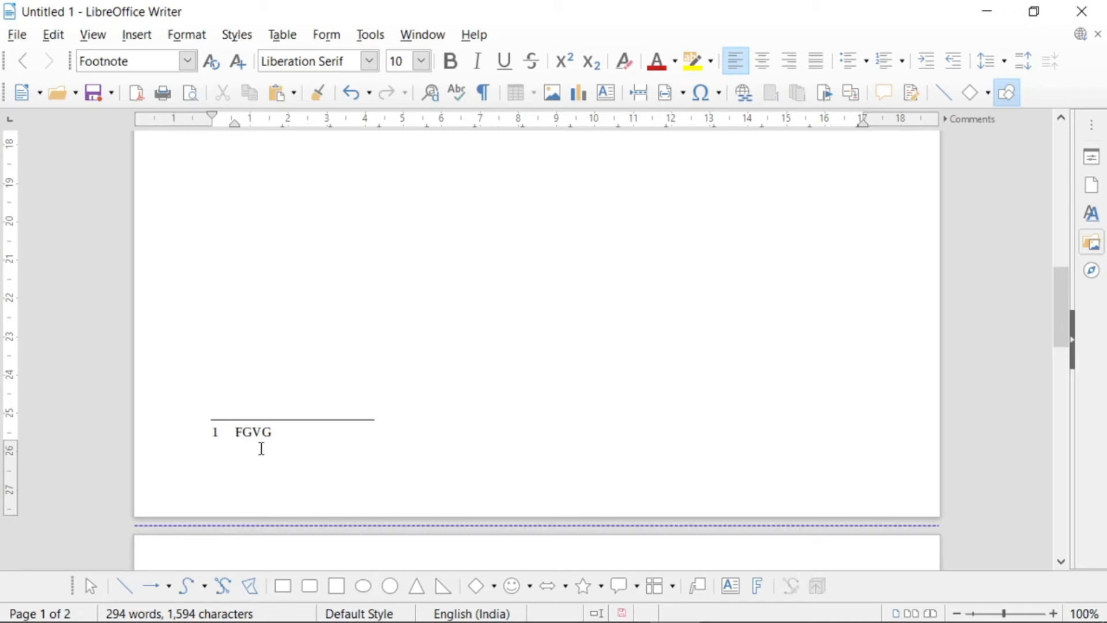
pyautogui.moveTo(1054, 303); pyautogui.dragTo(1068, 158)
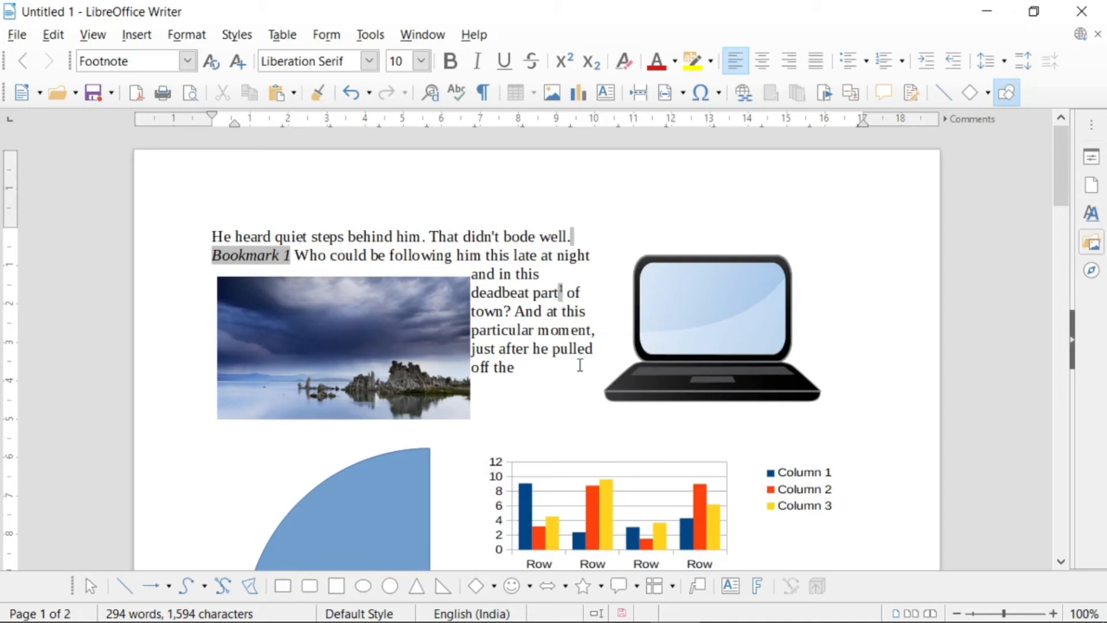
# Insert an endnote after the word "after" in "just after he pulled" on page 1, and check where it is placed.
pyautogui.click(597, 346)
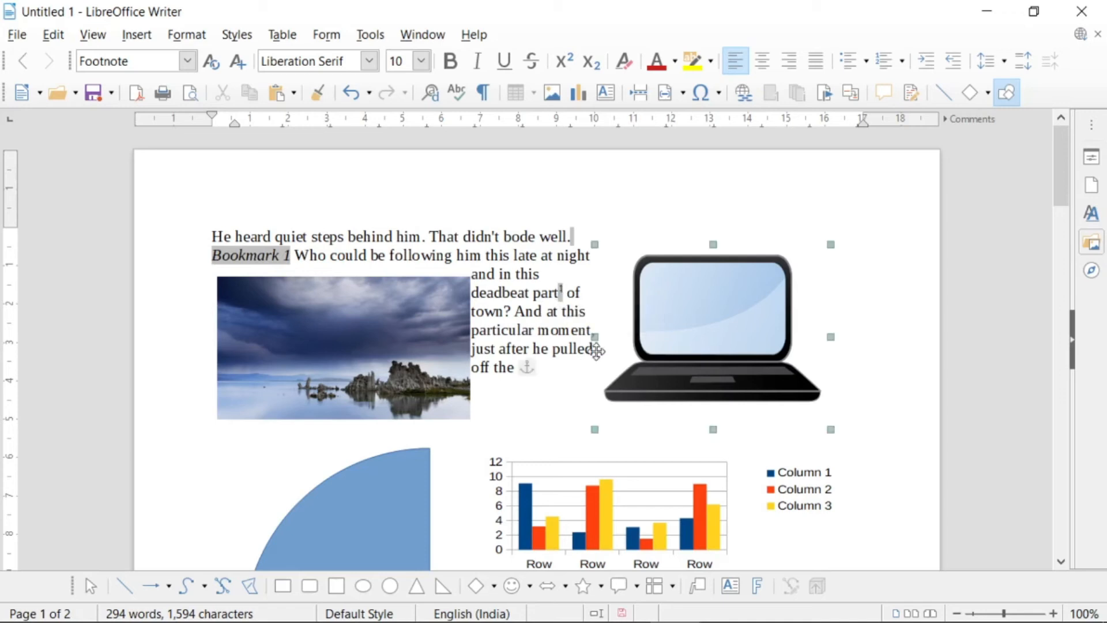
pyautogui.doubleClick(529, 349)
pyautogui.click(528, 349)
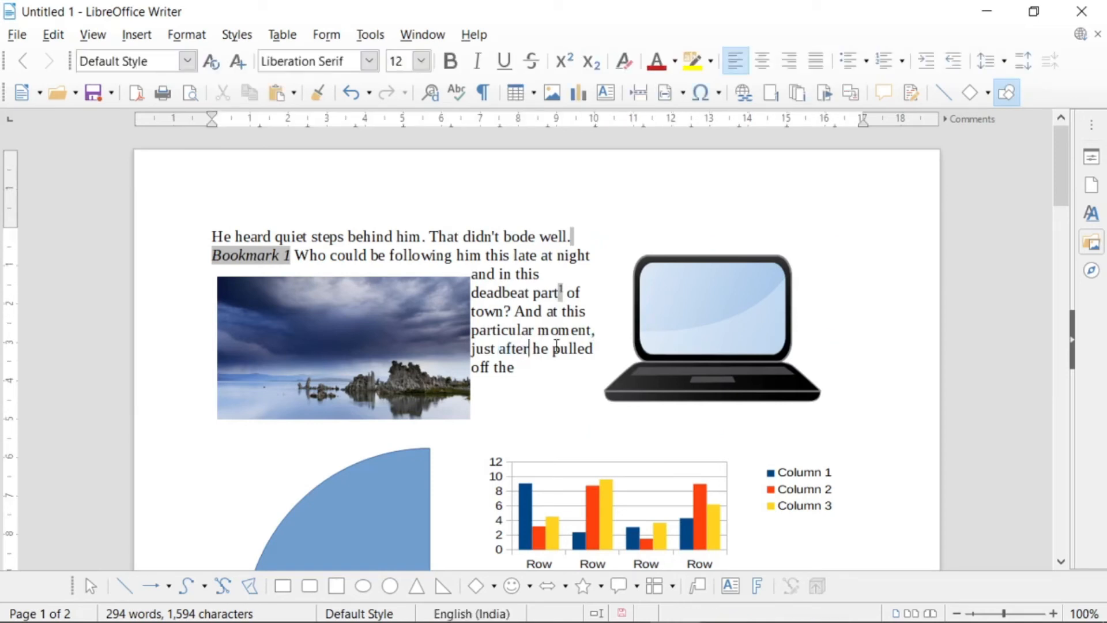
pyautogui.click(136, 36)
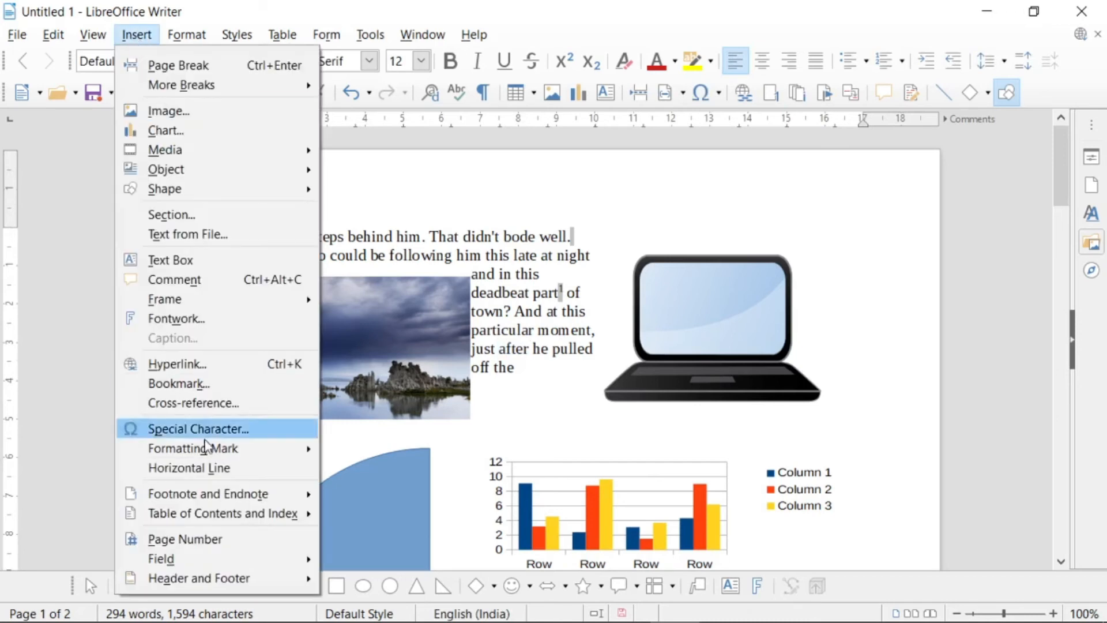
pyautogui.moveTo(190, 500)
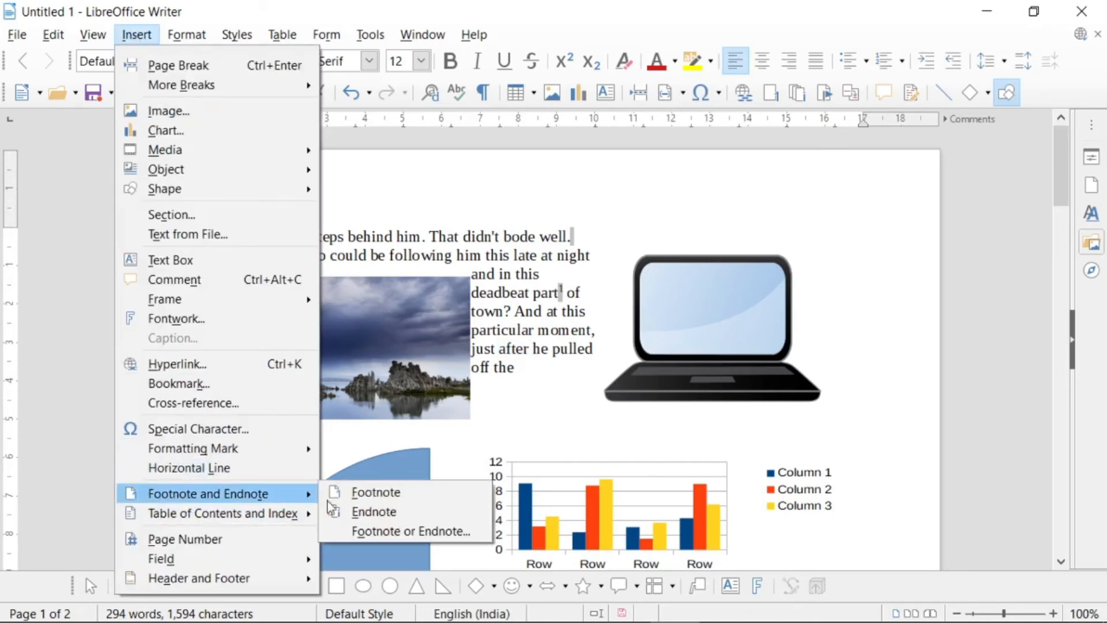
pyautogui.click(385, 512)
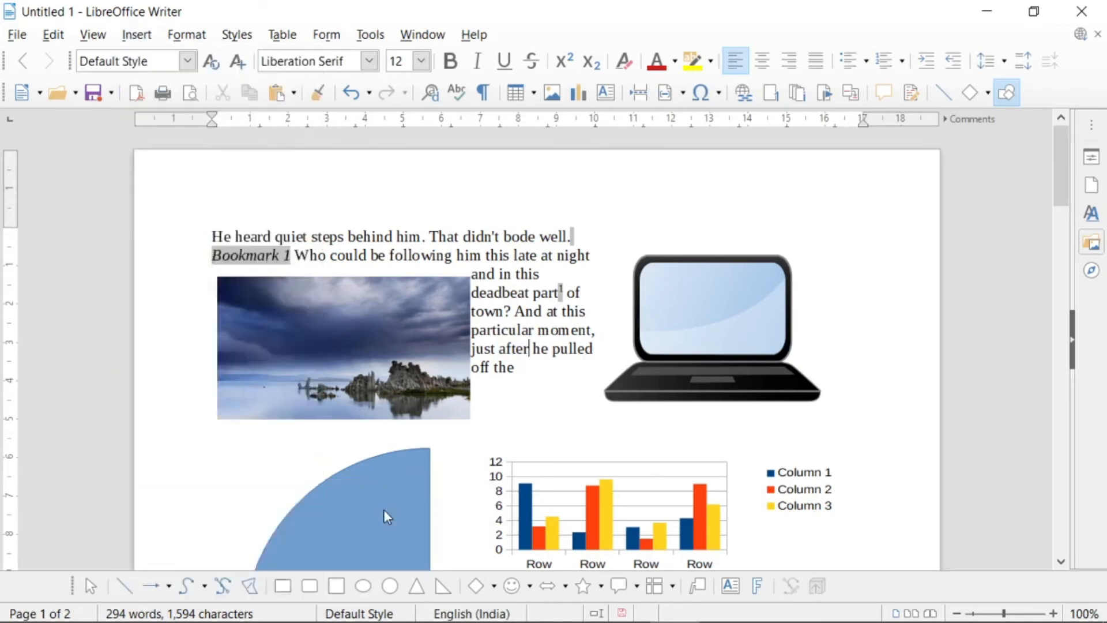
pyautogui.scroll(-10, 623, 464)
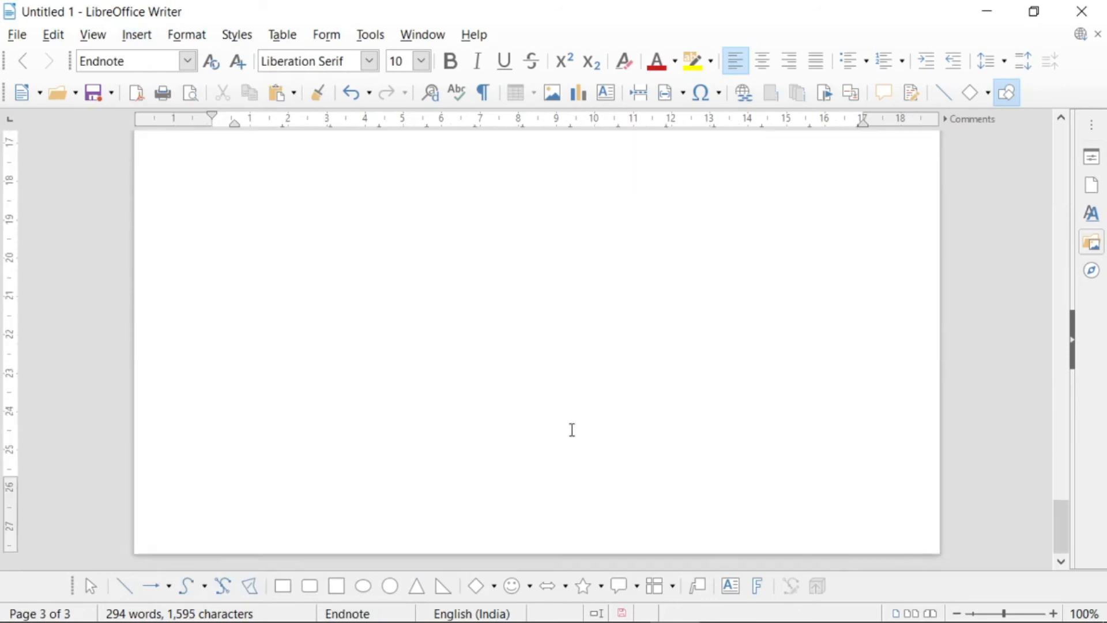
pyautogui.scroll(10, 572, 430)
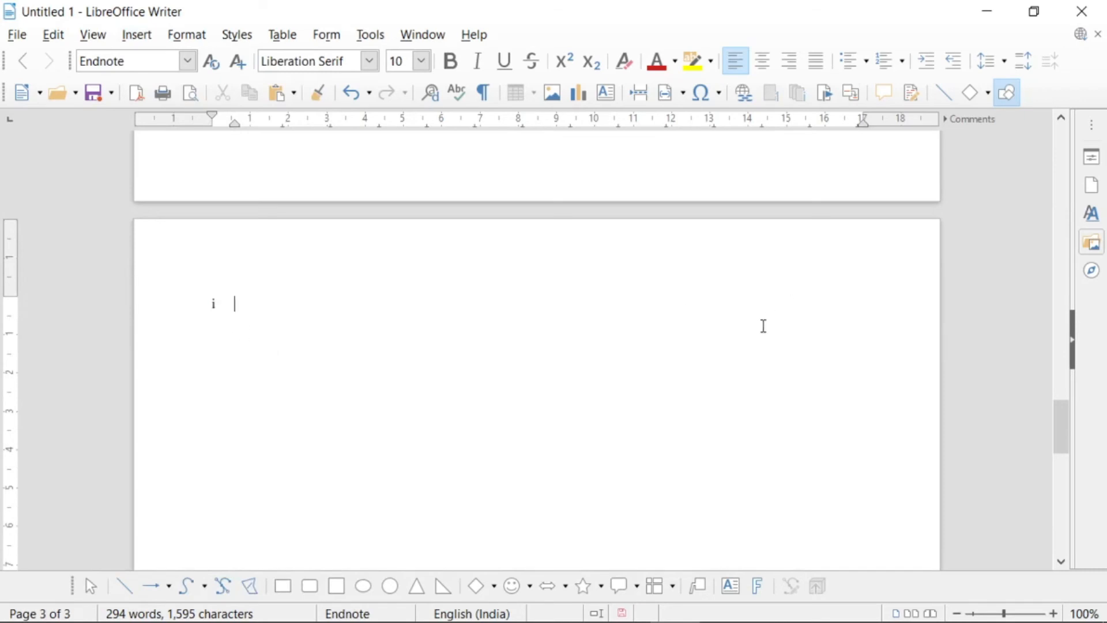
pyautogui.scroll(15, 763, 326)
pyautogui.scroll(-5, 768, 335)
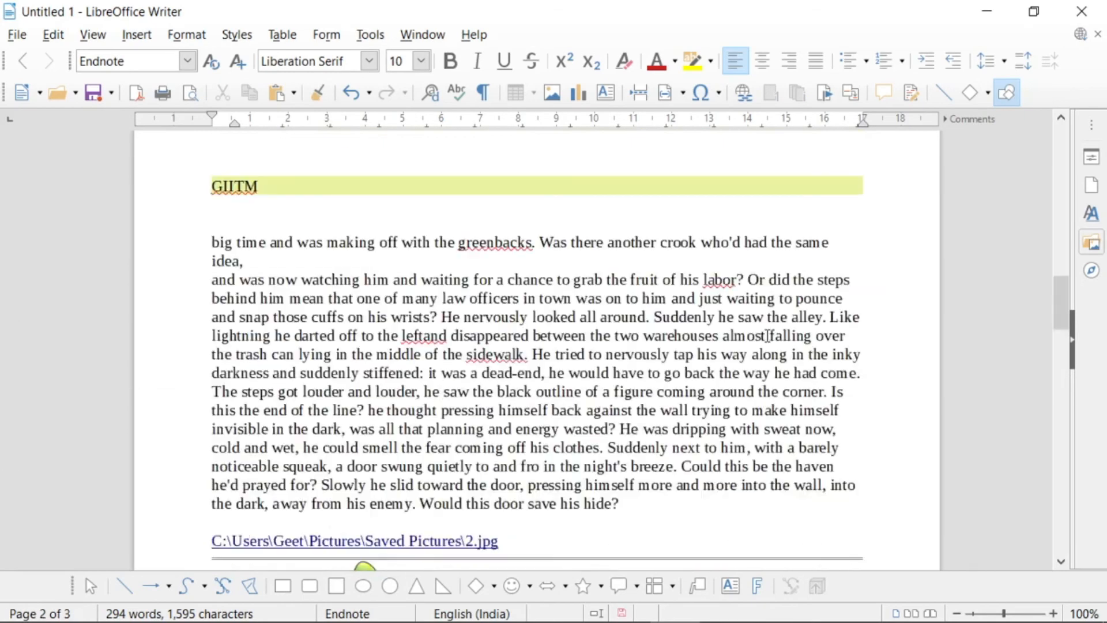
# Enter GFV as the text of endnote i on page 3.
pyautogui.scroll(-10, 768, 335)
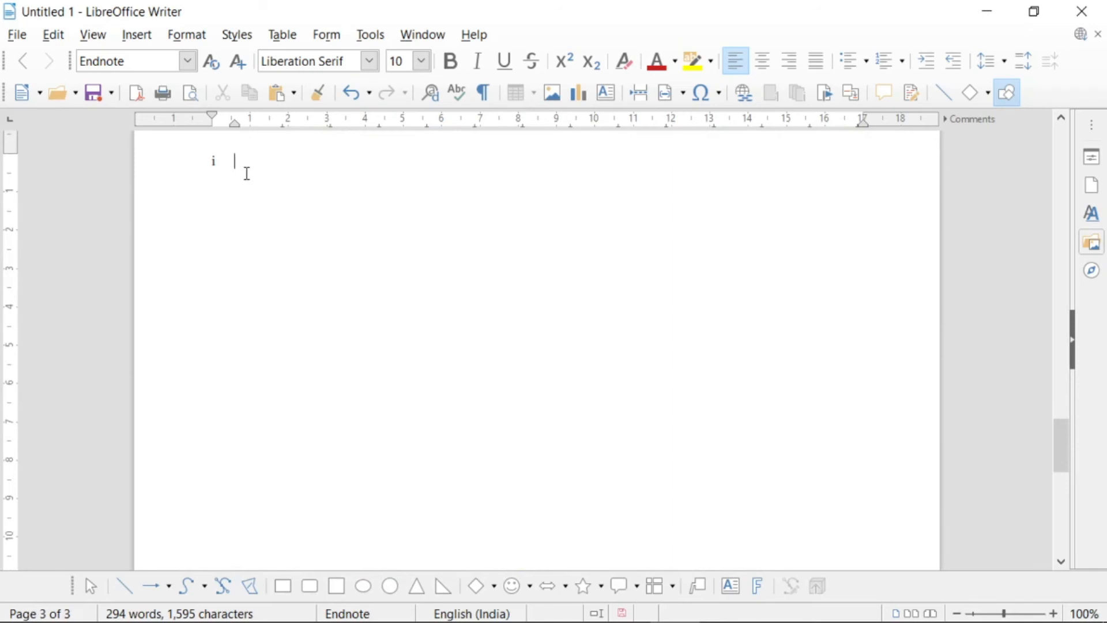
pyautogui.scroll(-10, 271, 508)
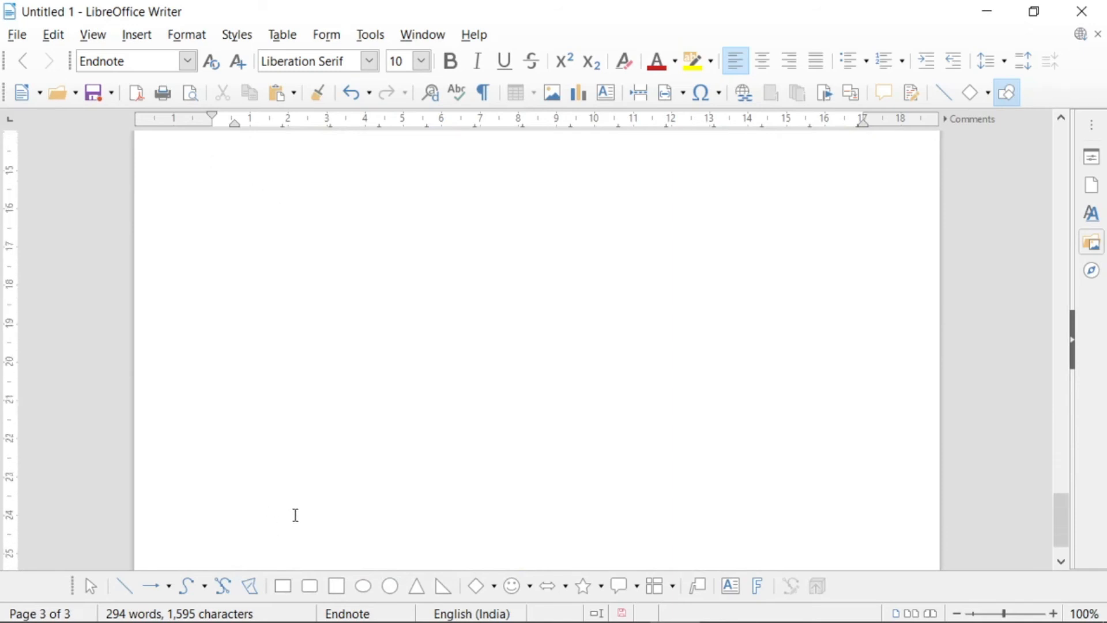
pyautogui.scroll(10, 260, 268)
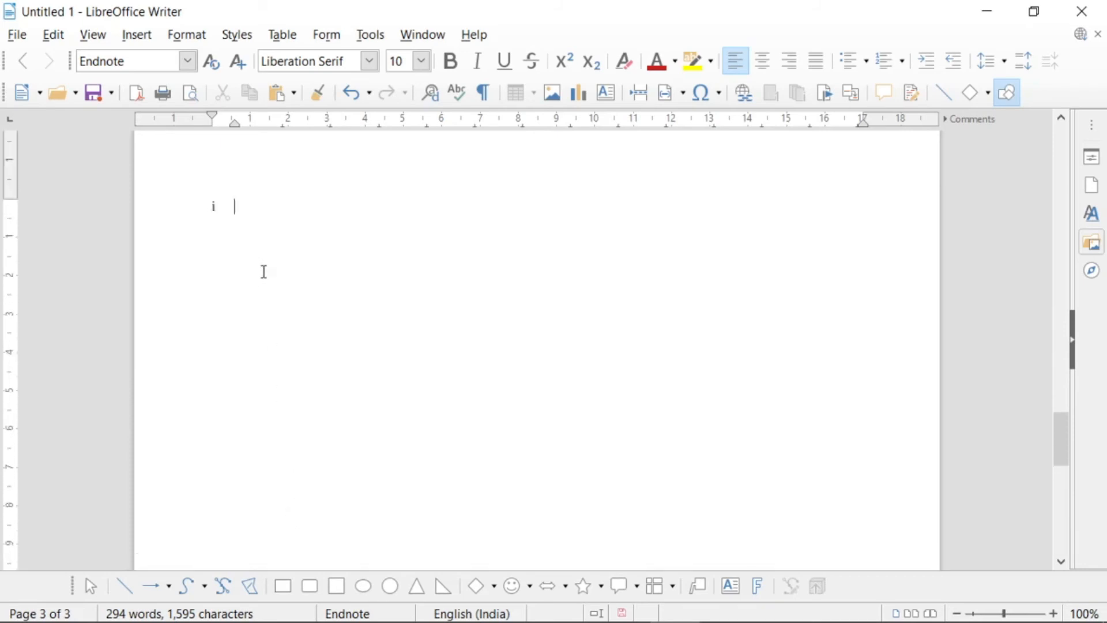
pyautogui.write('GFV')
# Return to page 1, preview the endnote from its anchor after the word "after", and follow the anchor to its note.
pyautogui.scroll(15, 506, 294)
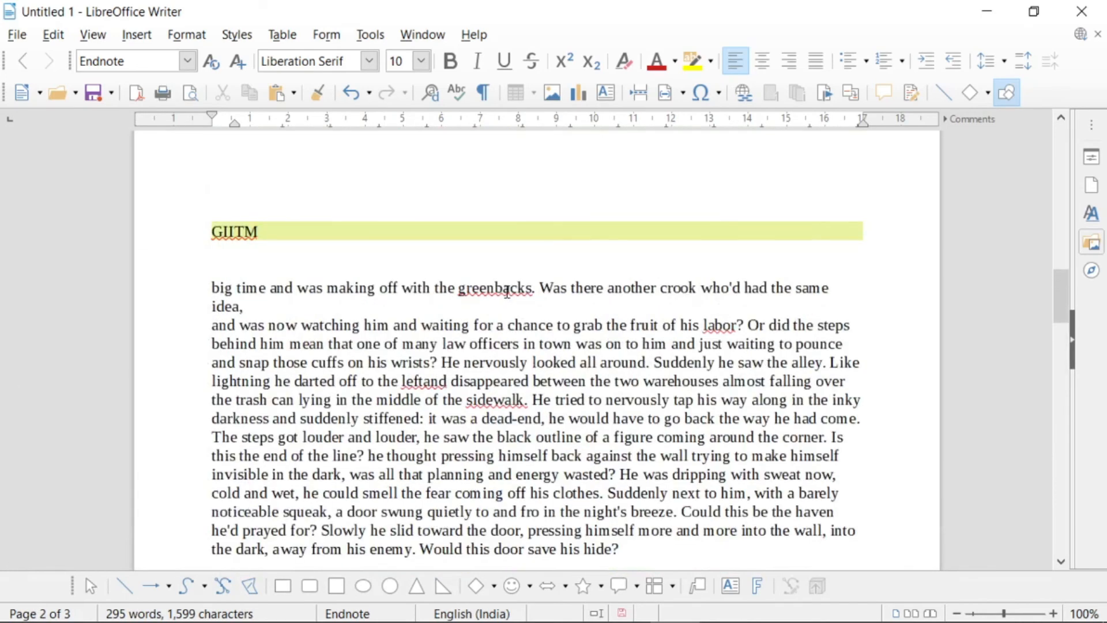
pyautogui.scroll(15, 506, 291)
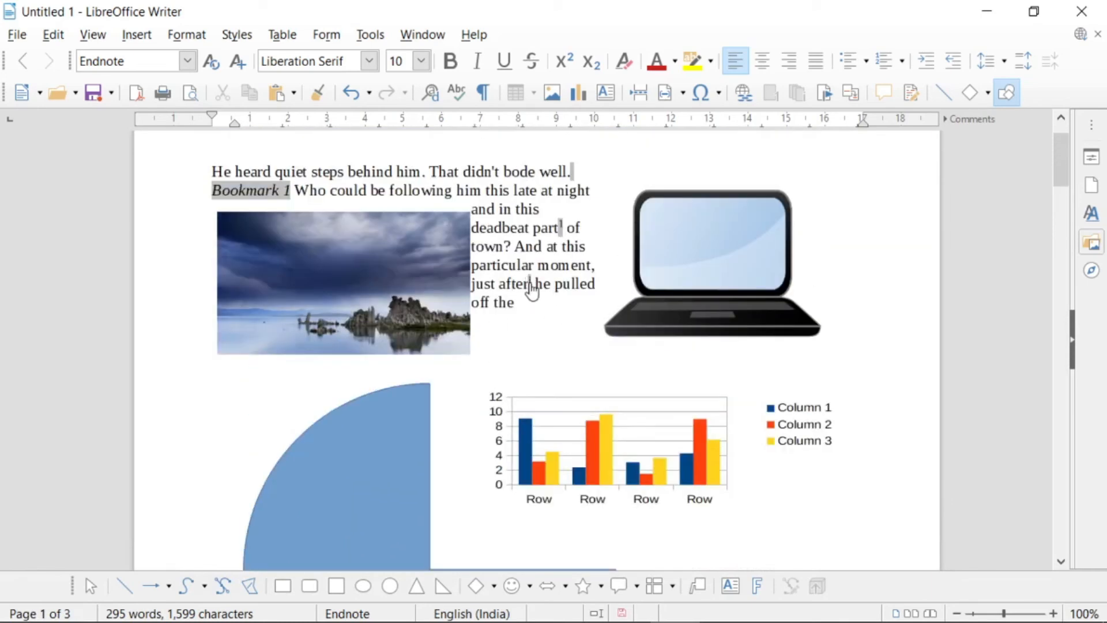
pyautogui.moveTo(533, 292)
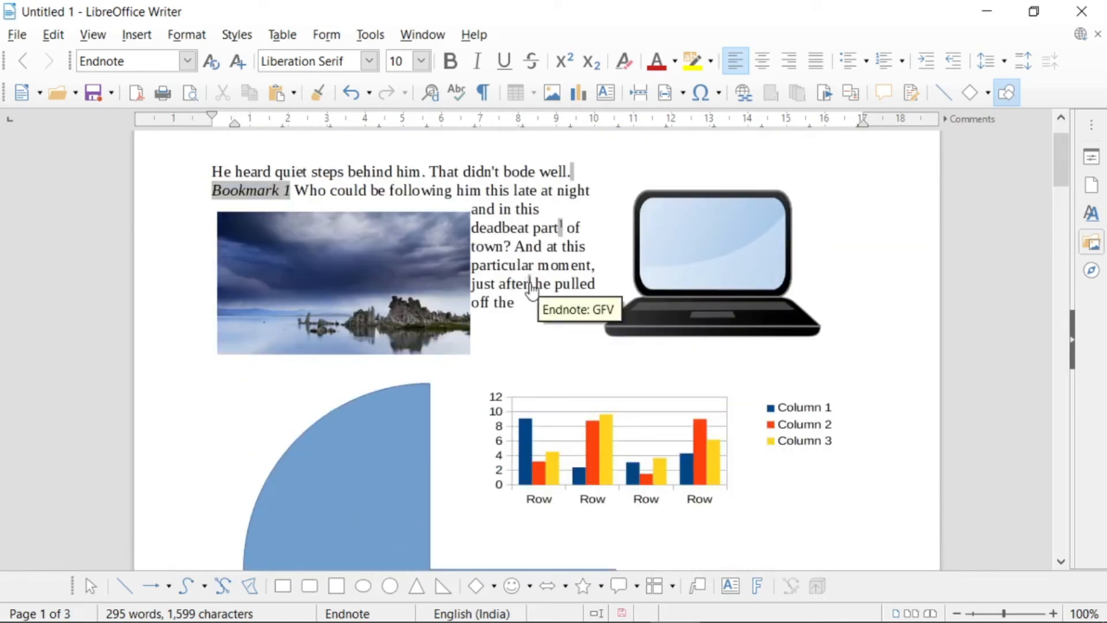
pyautogui.click(532, 292)
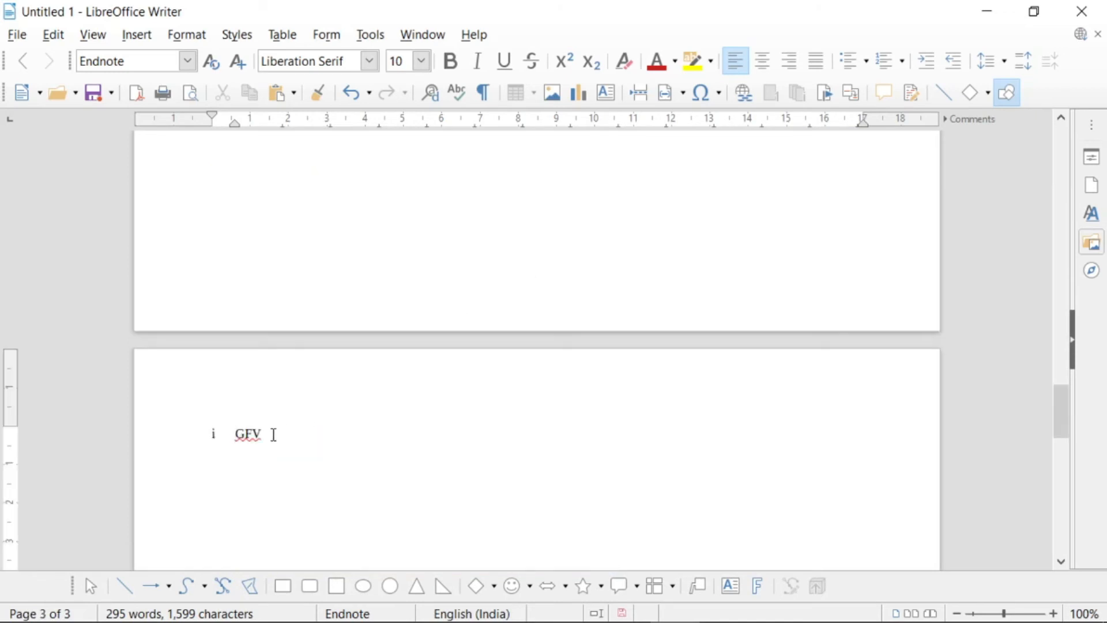
# View the available field types and the header and footer options, including the page styles offered for the header.
pyautogui.click(132, 38)
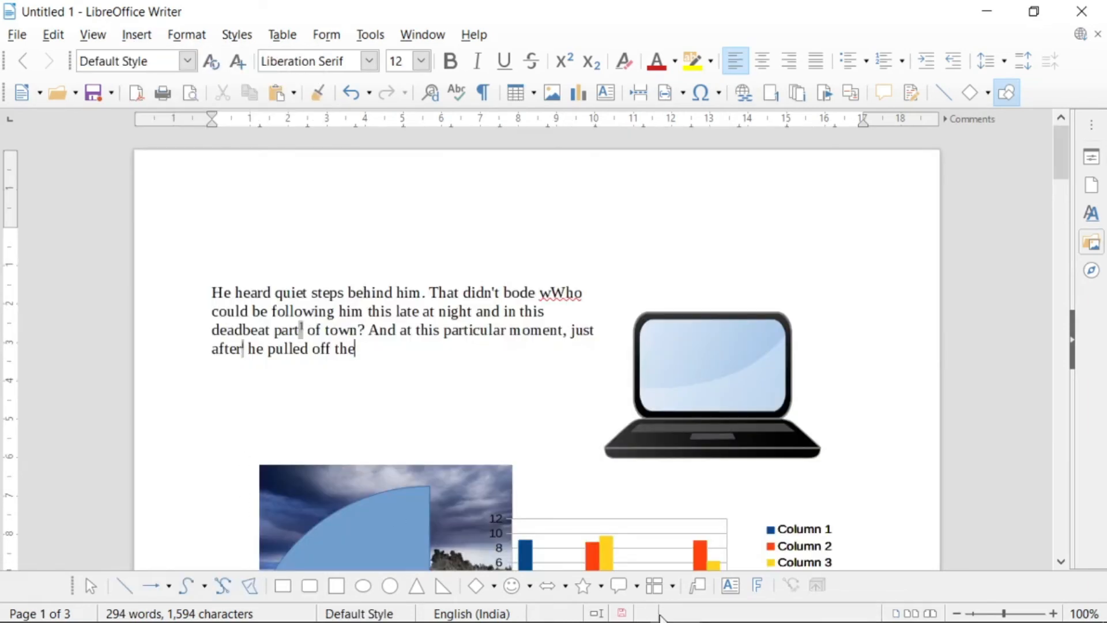
pyautogui.moveTo(696, 621)
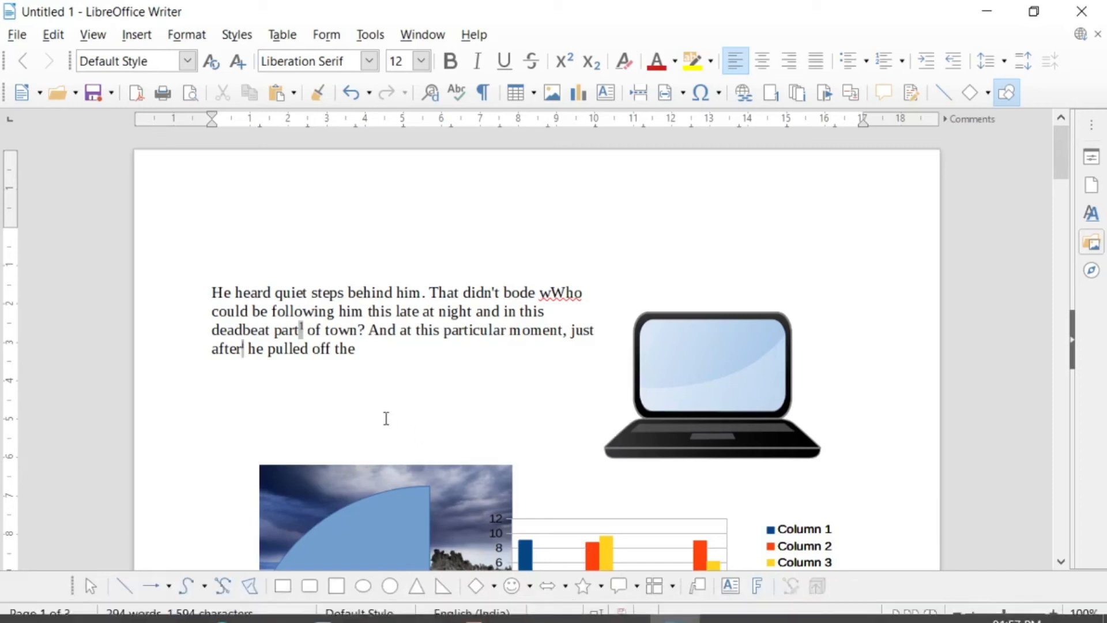
pyautogui.click(136, 36)
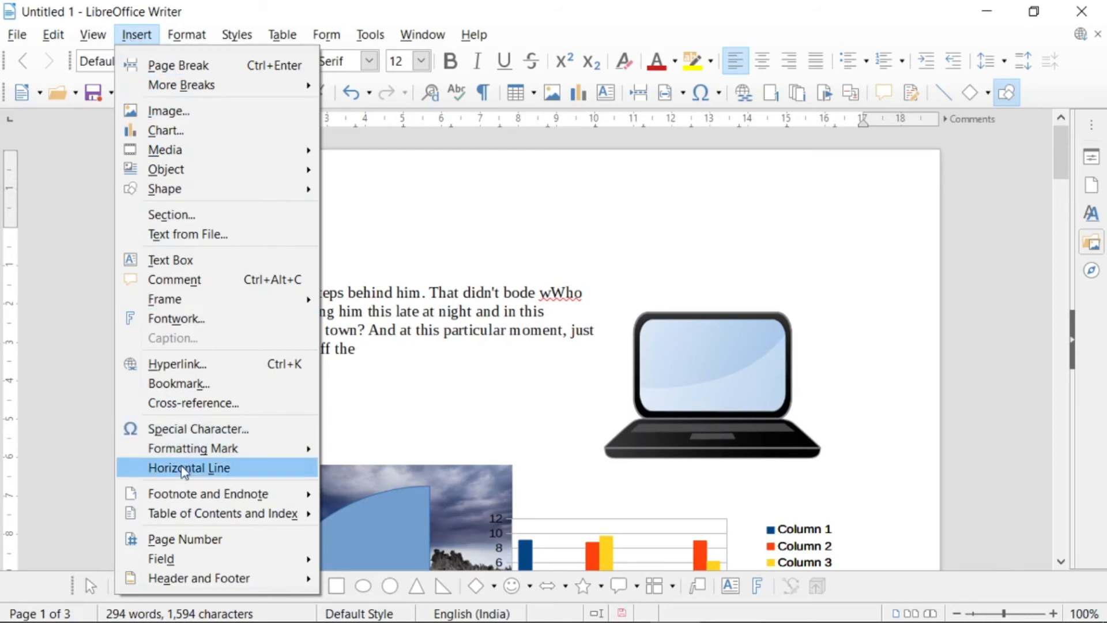
pyautogui.moveTo(220, 579)
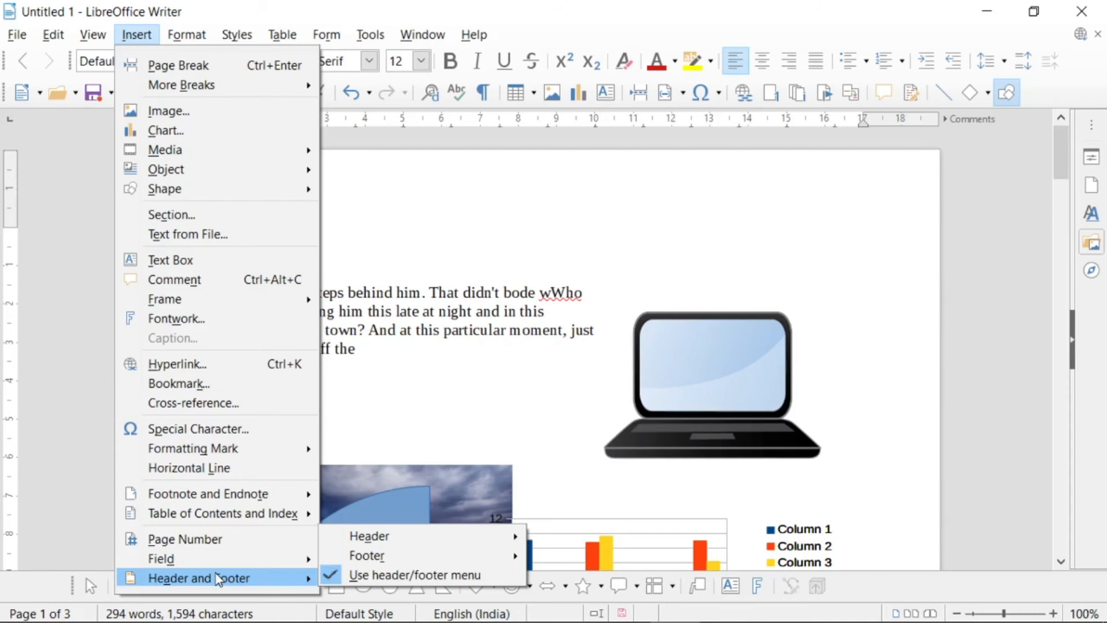
pyautogui.moveTo(230, 559)
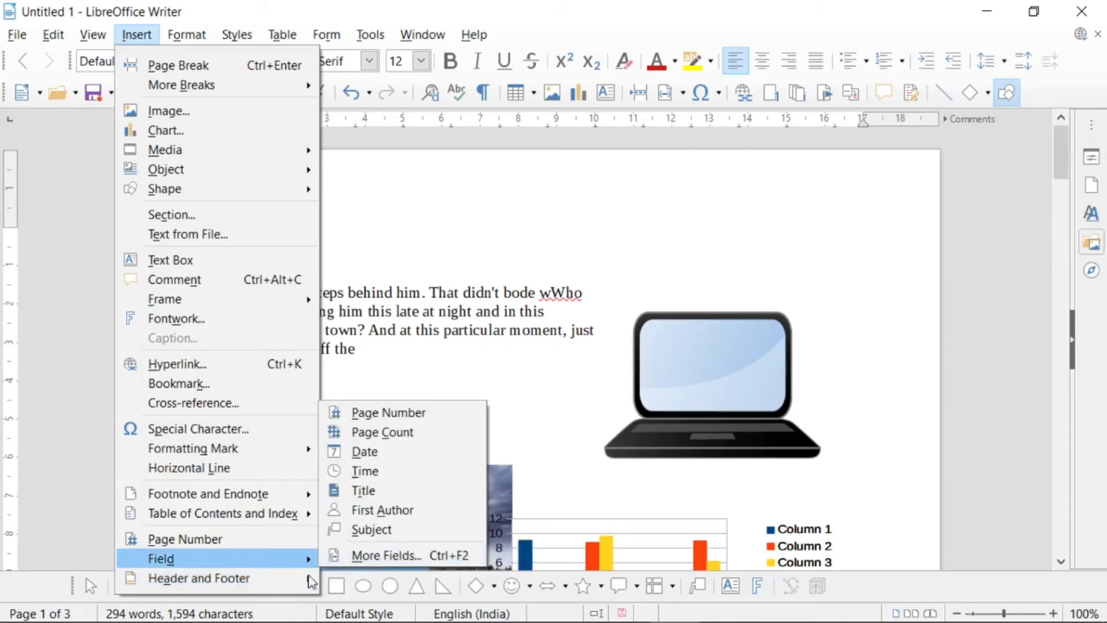
pyautogui.moveTo(313, 577)
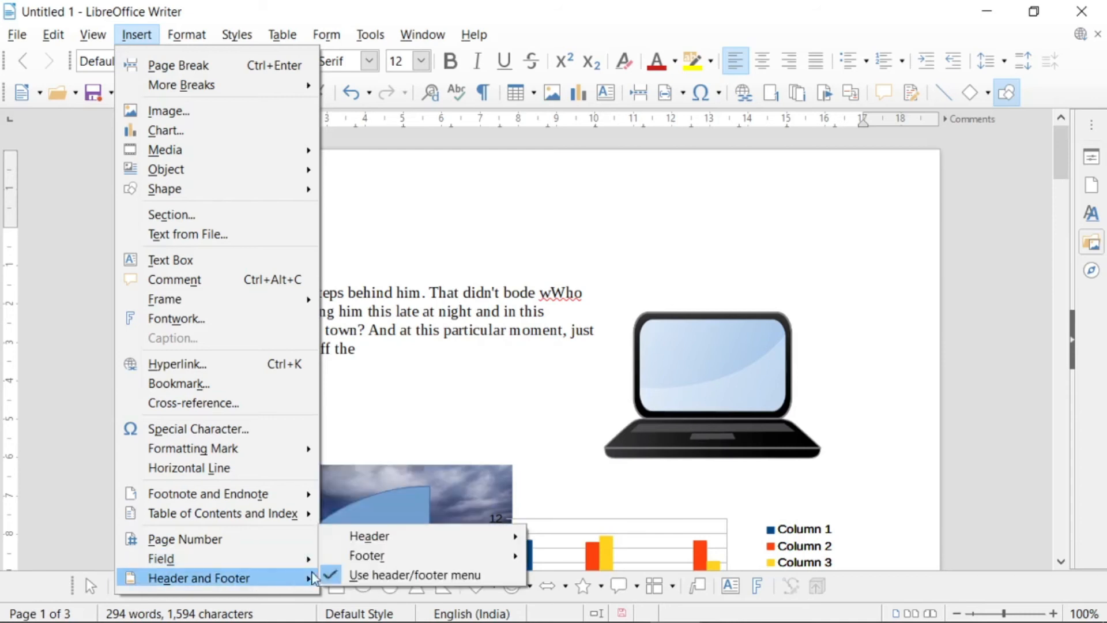
pyautogui.moveTo(362, 545)
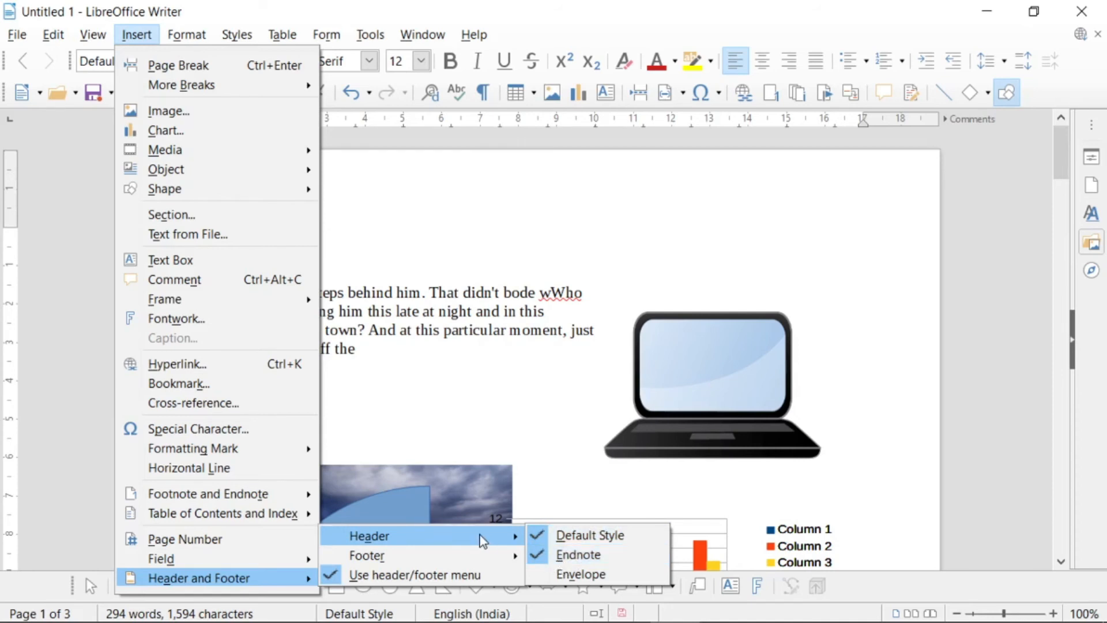
pyautogui.click(494, 475)
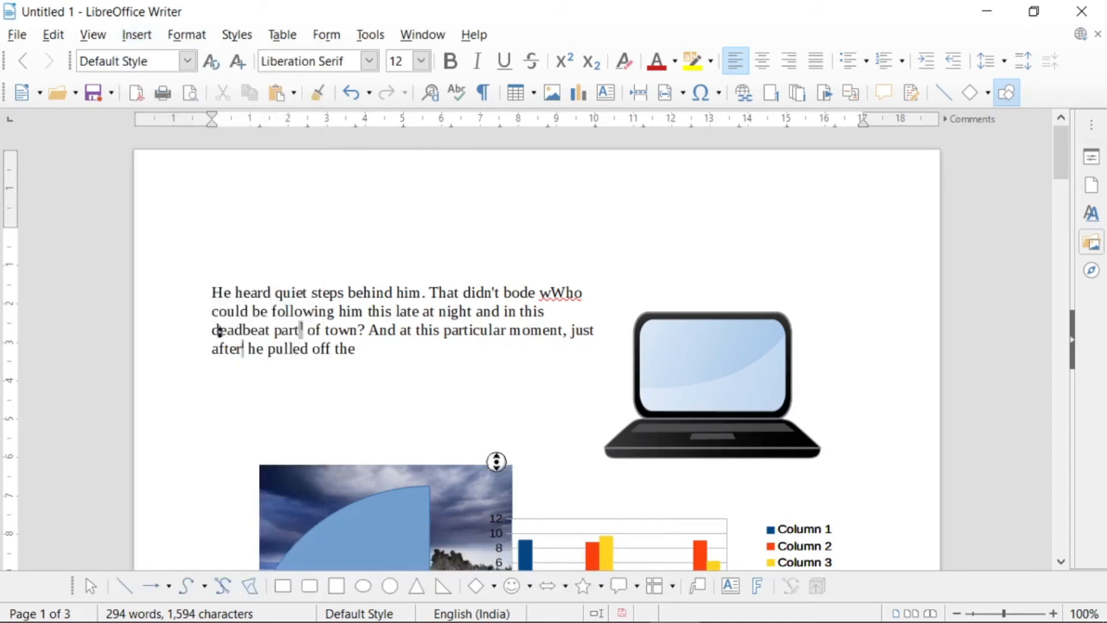
# Enter the name as the Default Style header text on page 1.
pyautogui.click(213, 241)
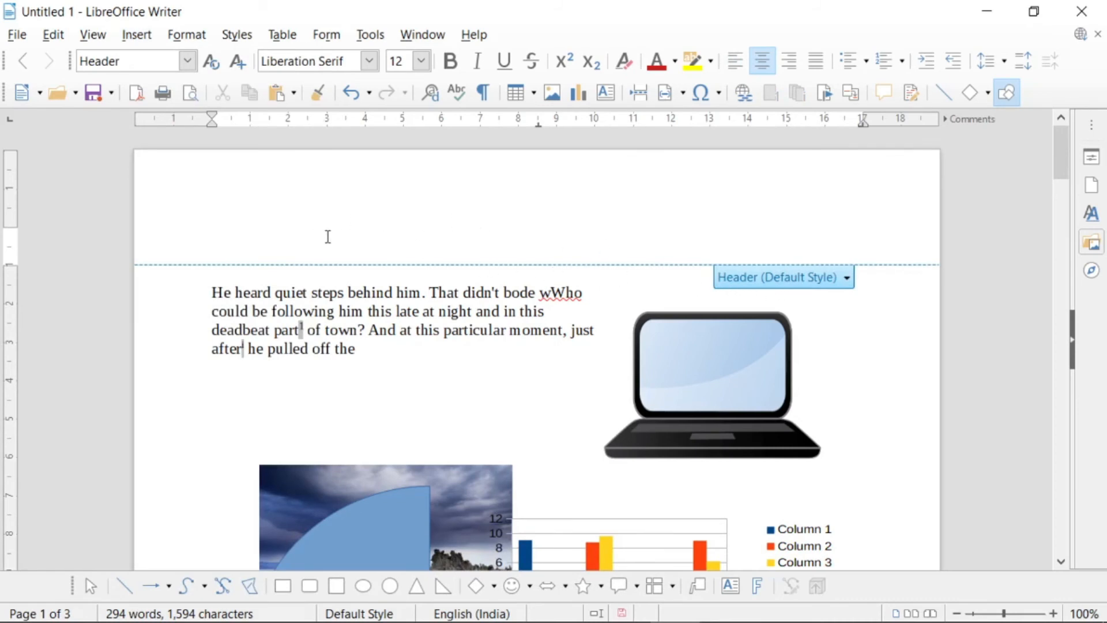
pyautogui.write('Geetank')
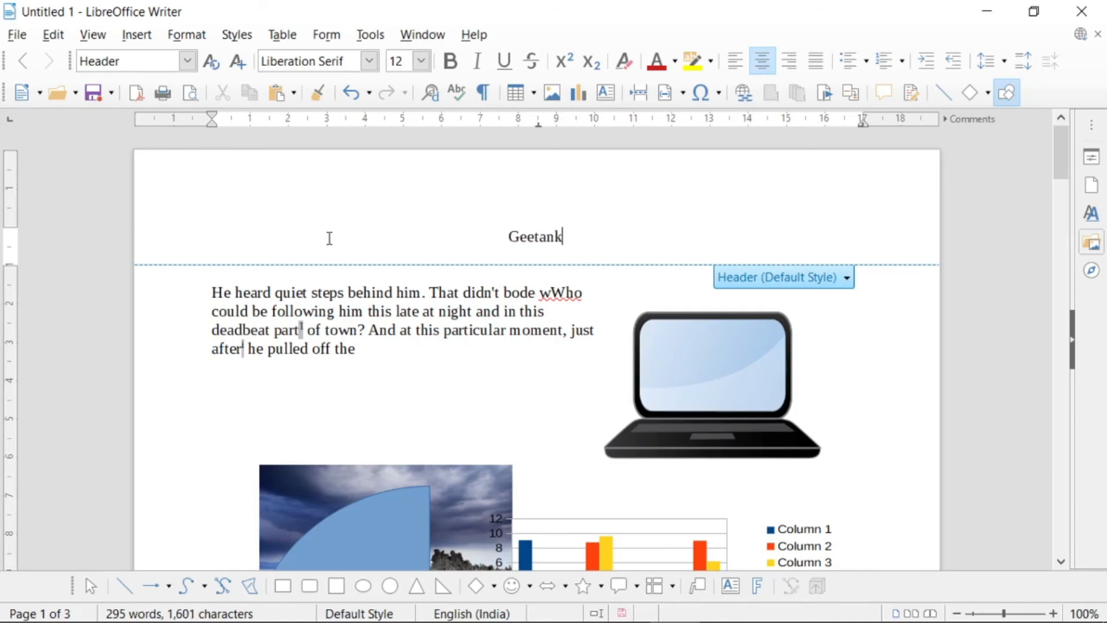
pyautogui.write('sh')
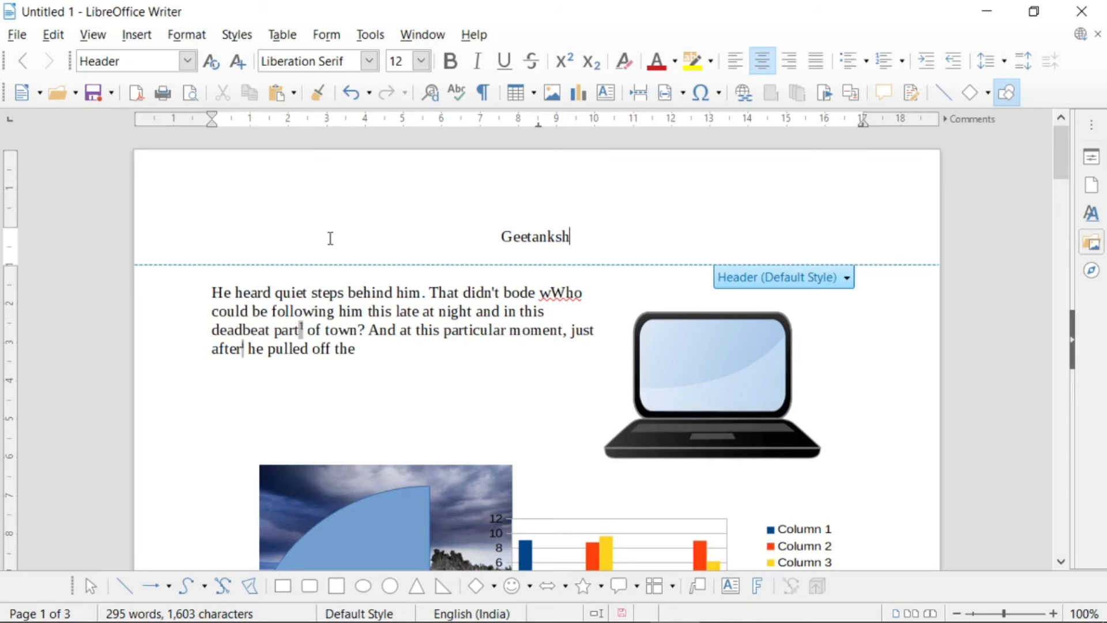
# Format the header name in red, bold and 14 pt.
pyautogui.moveTo(573, 236); pyautogui.dragTo(492, 229)
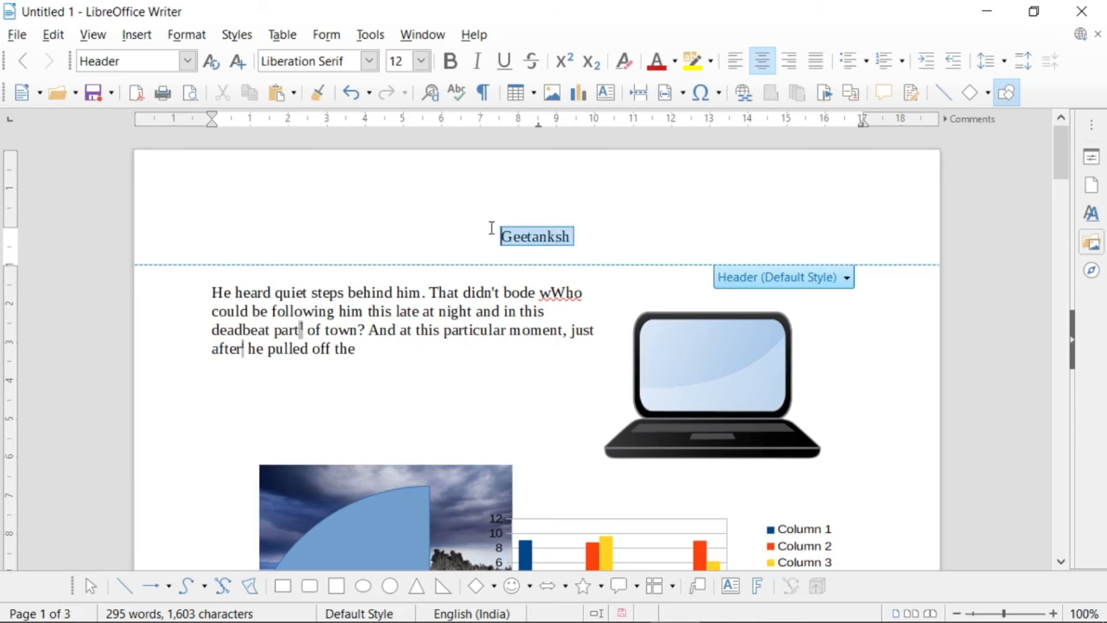
pyautogui.click(655, 65)
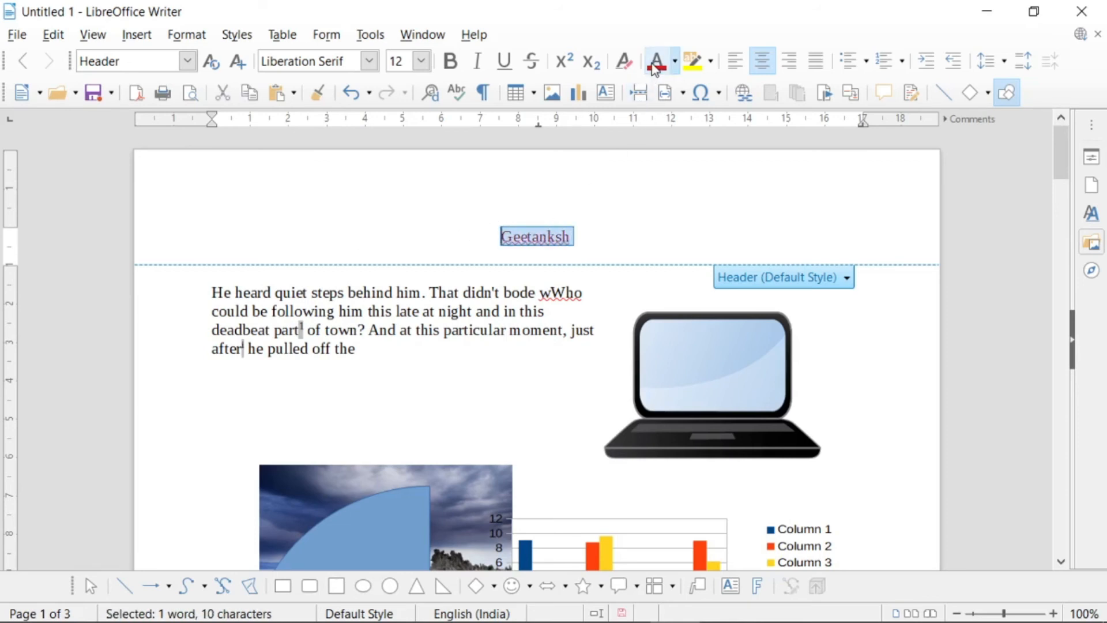
pyautogui.click(451, 61)
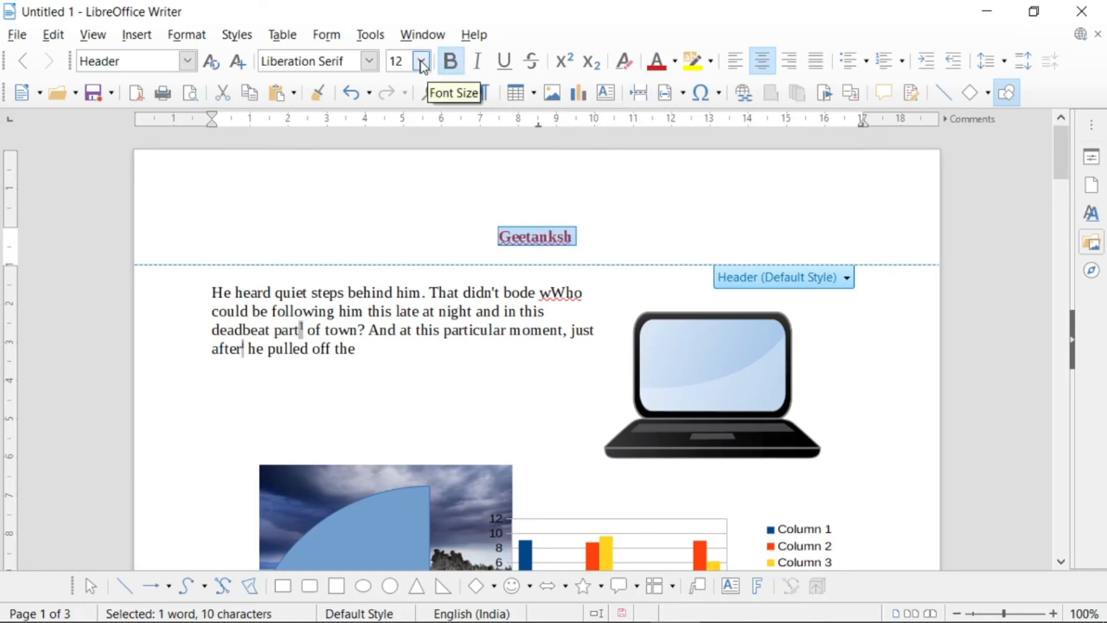
pyautogui.click(423, 62)
pyautogui.click(394, 205)
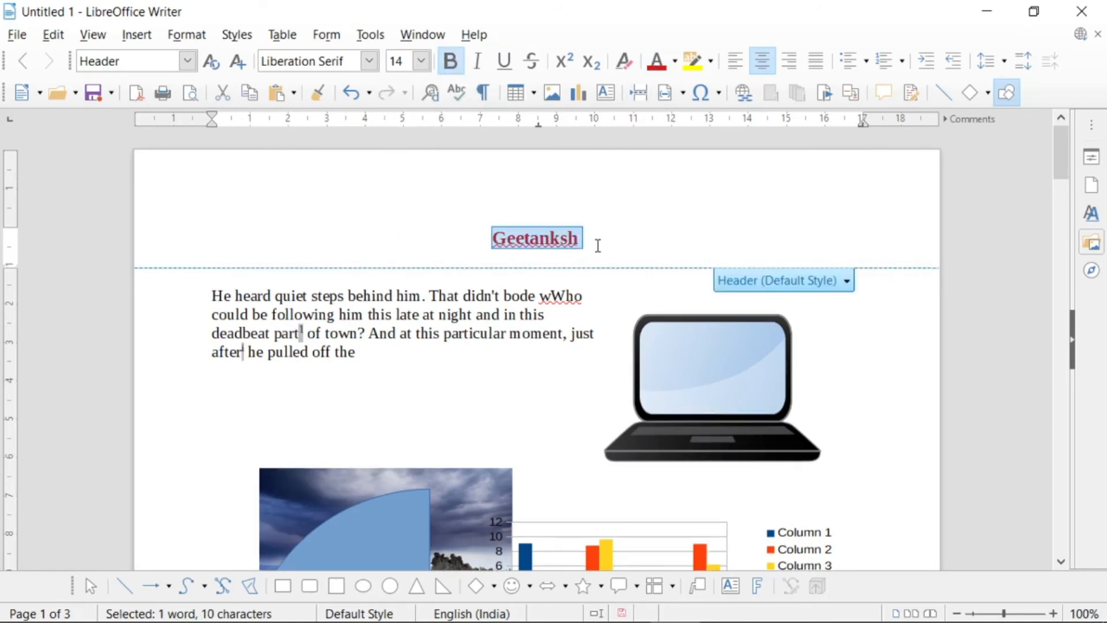
# Try left and right alignment on the header name, and set it back to centered.
pyautogui.click(734, 60)
pyautogui.click(762, 61)
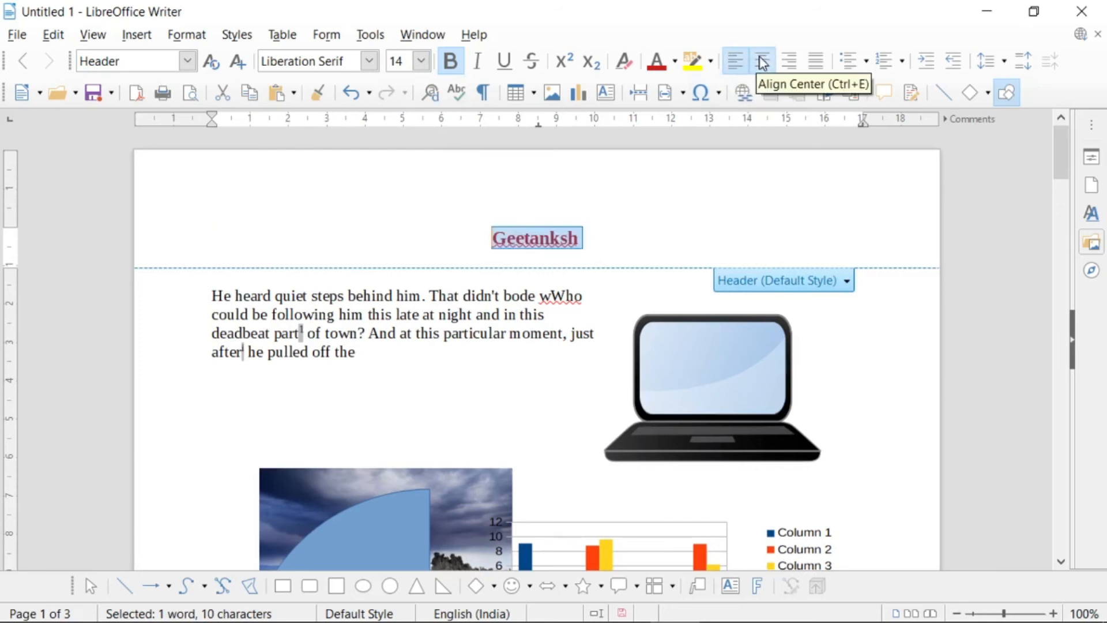
pyautogui.click(788, 61)
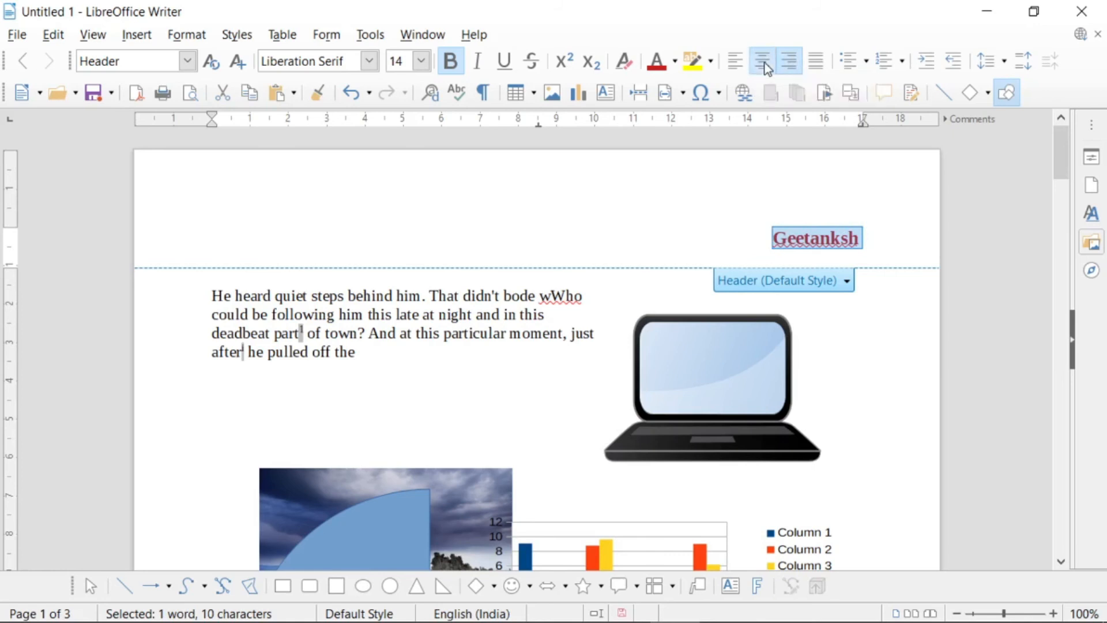
pyautogui.click(763, 61)
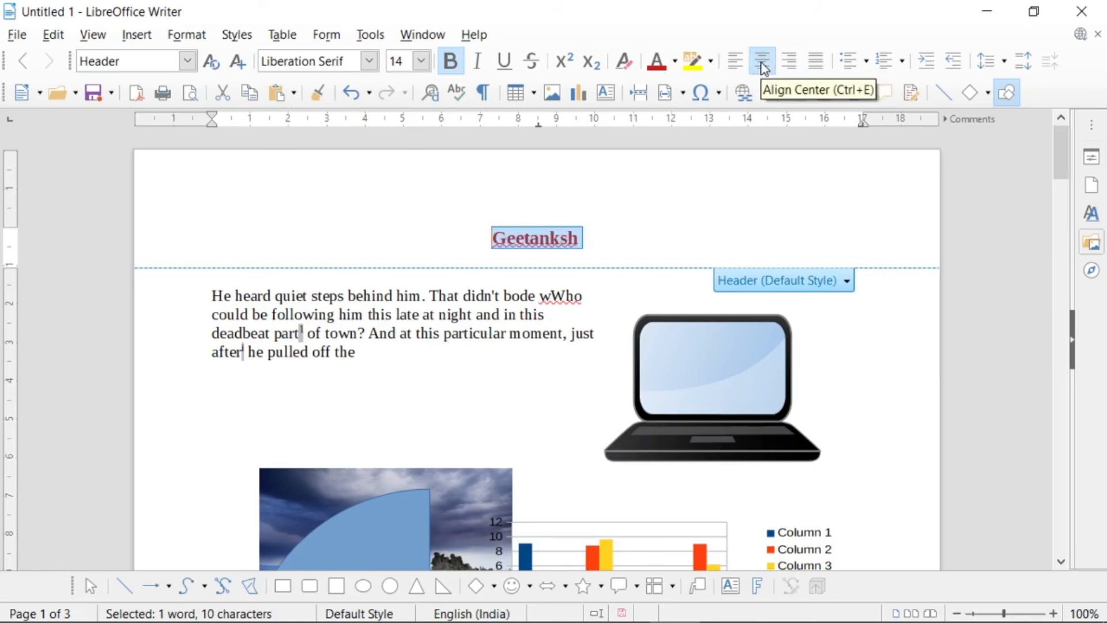
# Check the header on page 2, and return to the start of page 1.
pyautogui.click(603, 302)
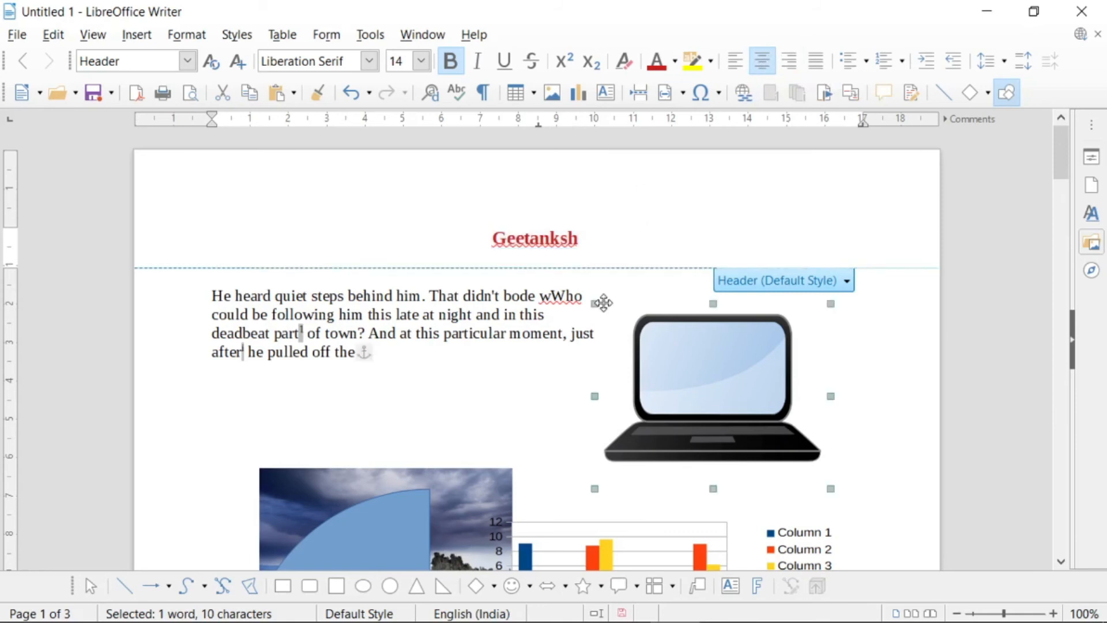
pyautogui.scroll(-15, 604, 303)
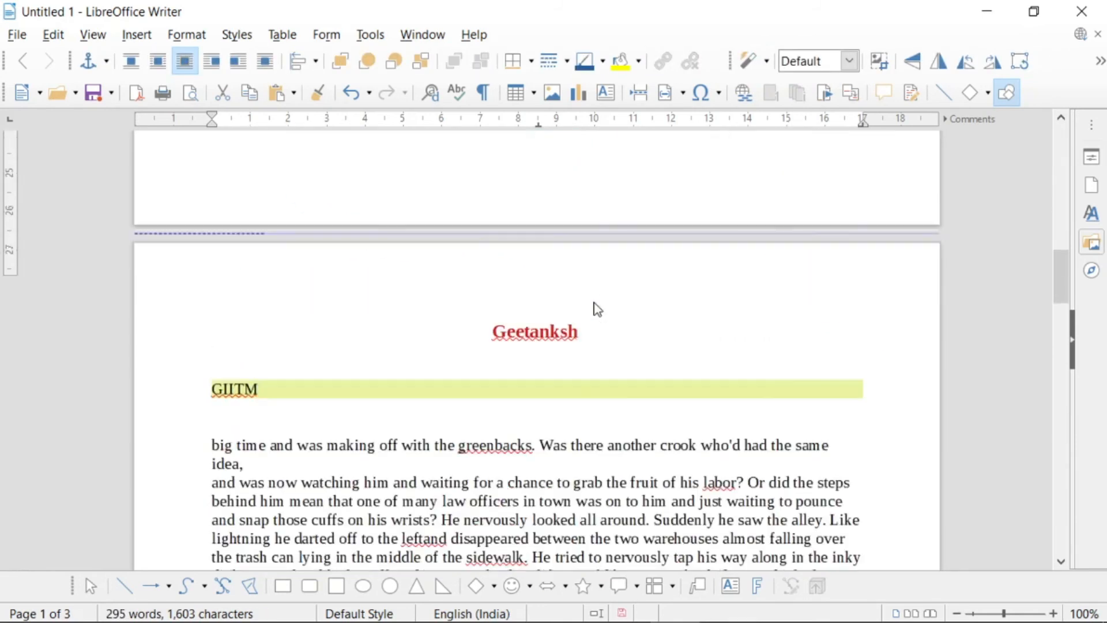
pyautogui.scroll(3, 574, 254)
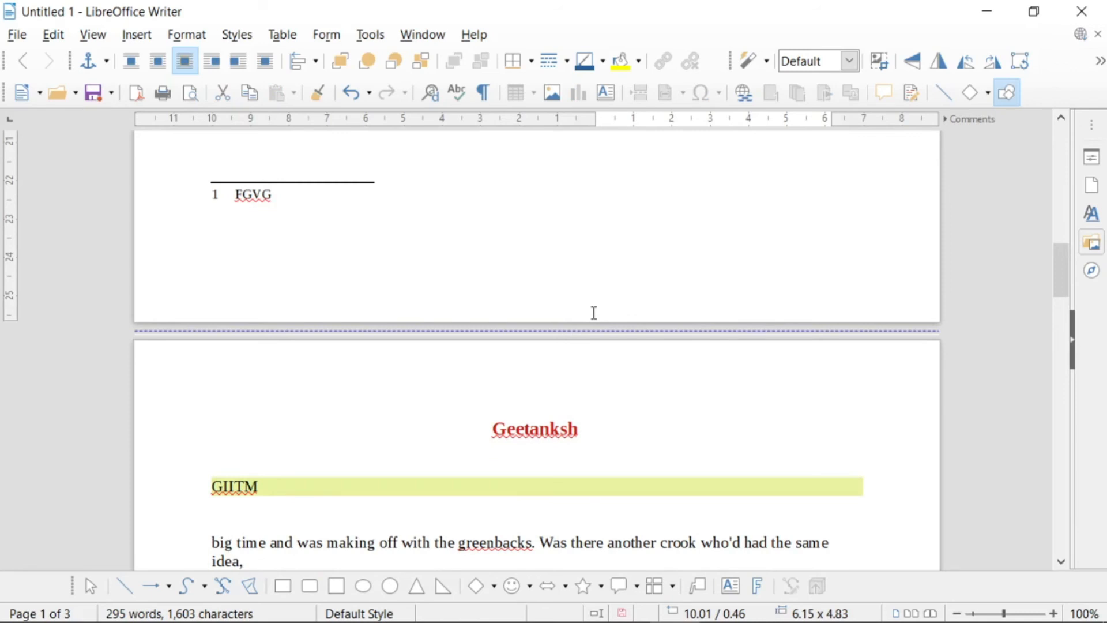
pyautogui.scroll(15, 594, 312)
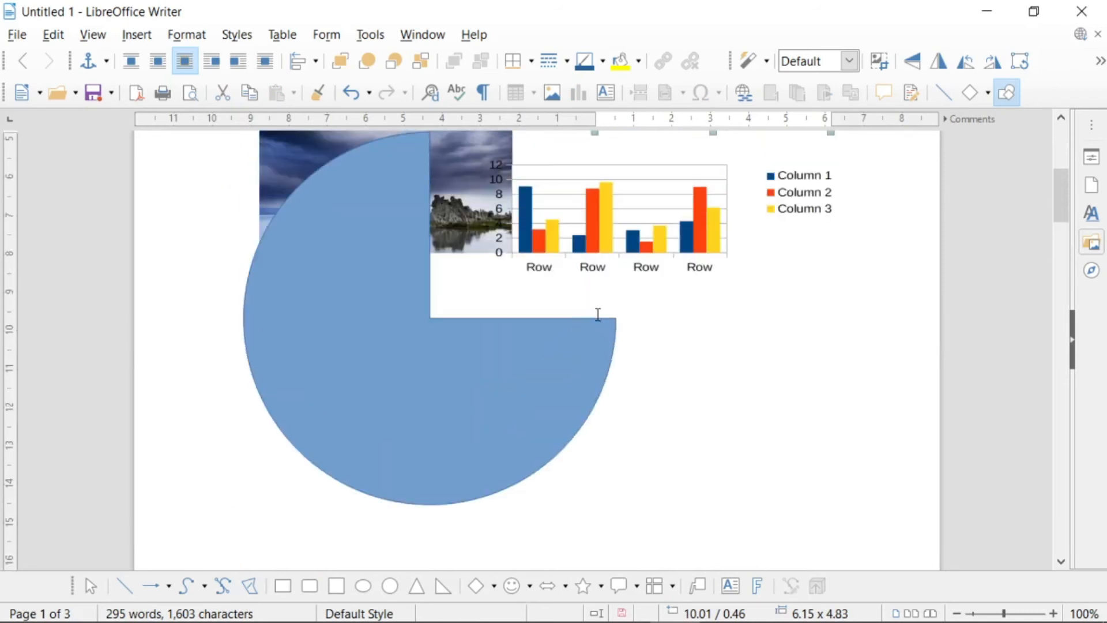
pyautogui.scroll(10, 596, 317)
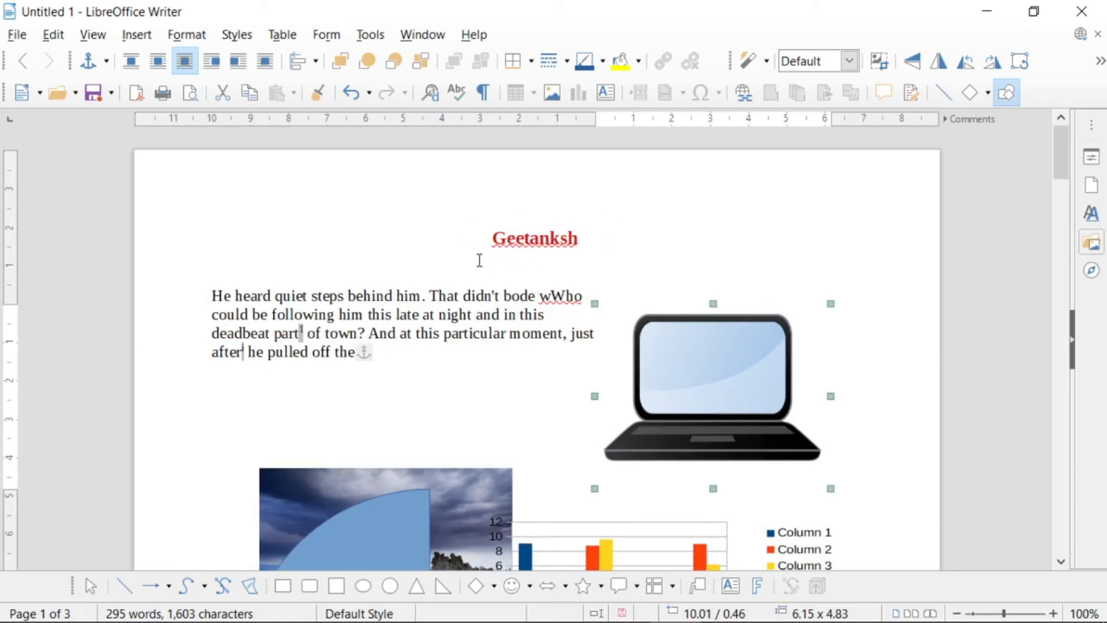
# View the options offered for the Default Style header on page 1, such as formatting, deleting and page numbering.
pyautogui.click(638, 212)
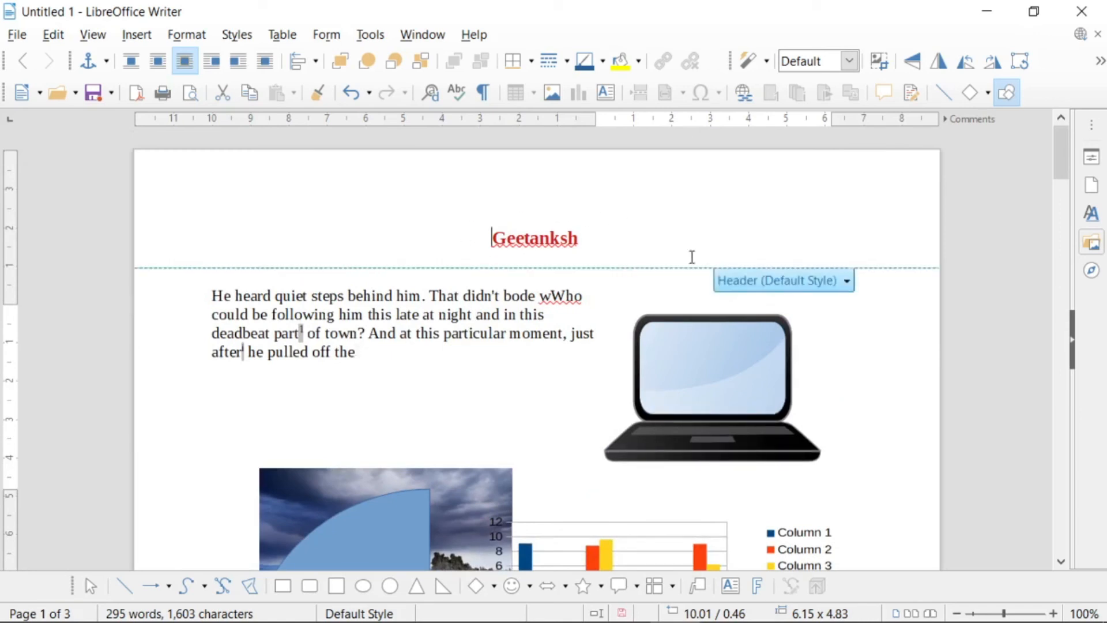
pyautogui.click(845, 284)
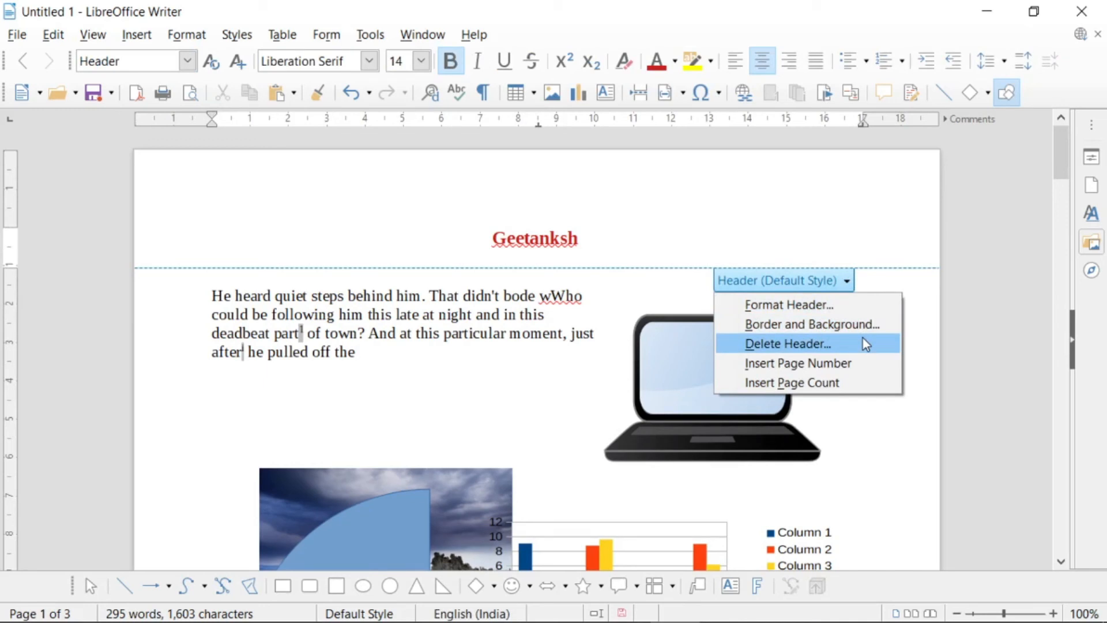
pyautogui.click(557, 341)
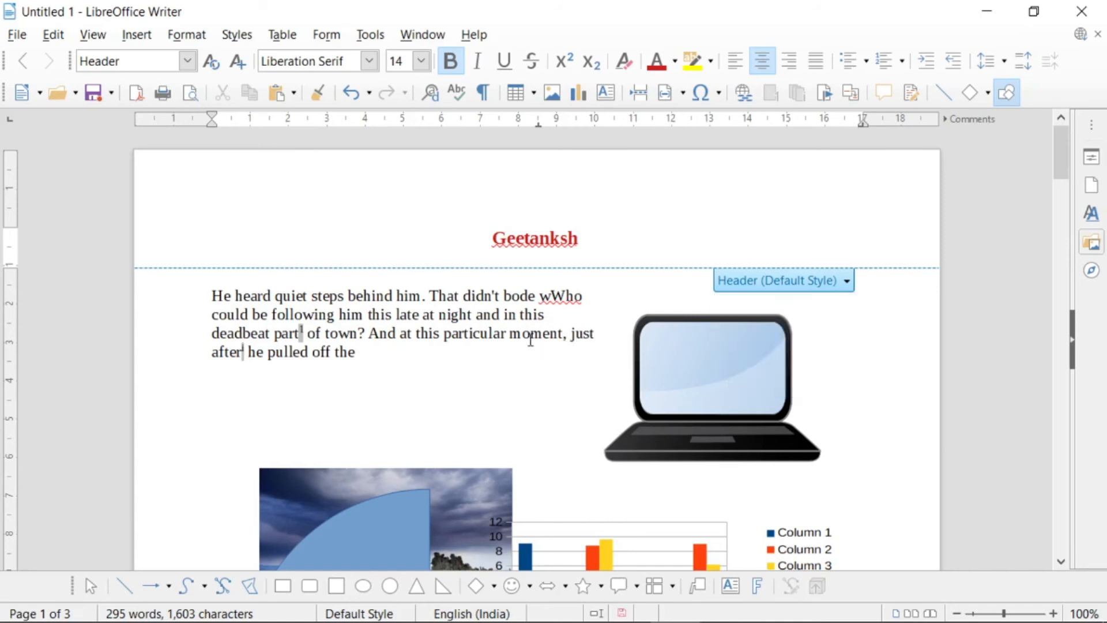
# Go to the footer of page 1, and return to the start of the document.
pyautogui.scroll(-15, 528, 340)
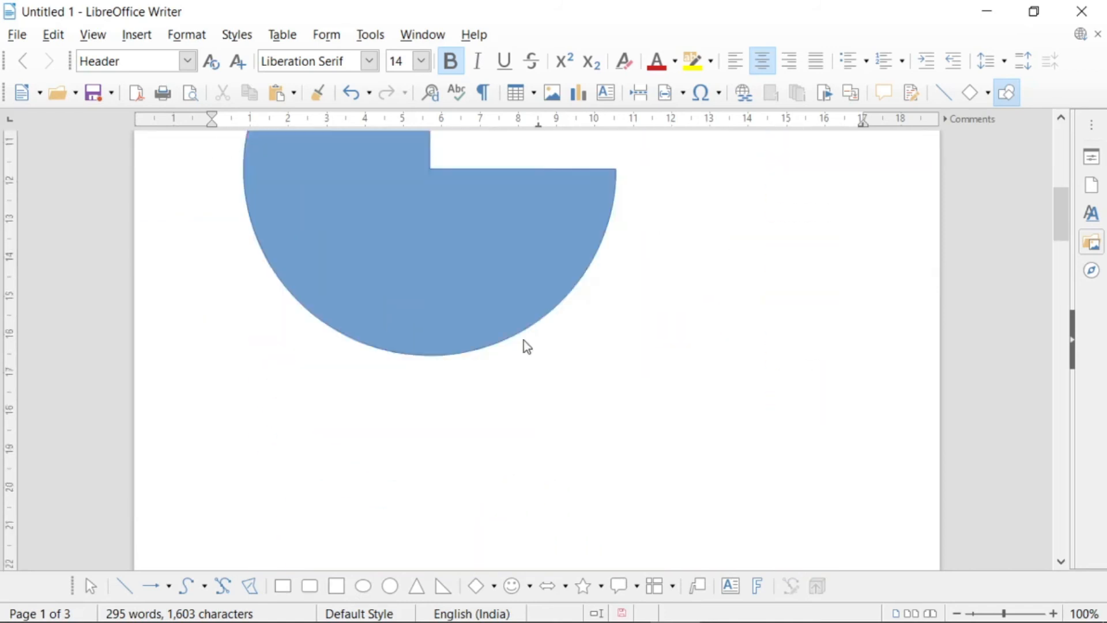
pyautogui.scroll(-3, 525, 341)
pyautogui.middleClick(163, 351)
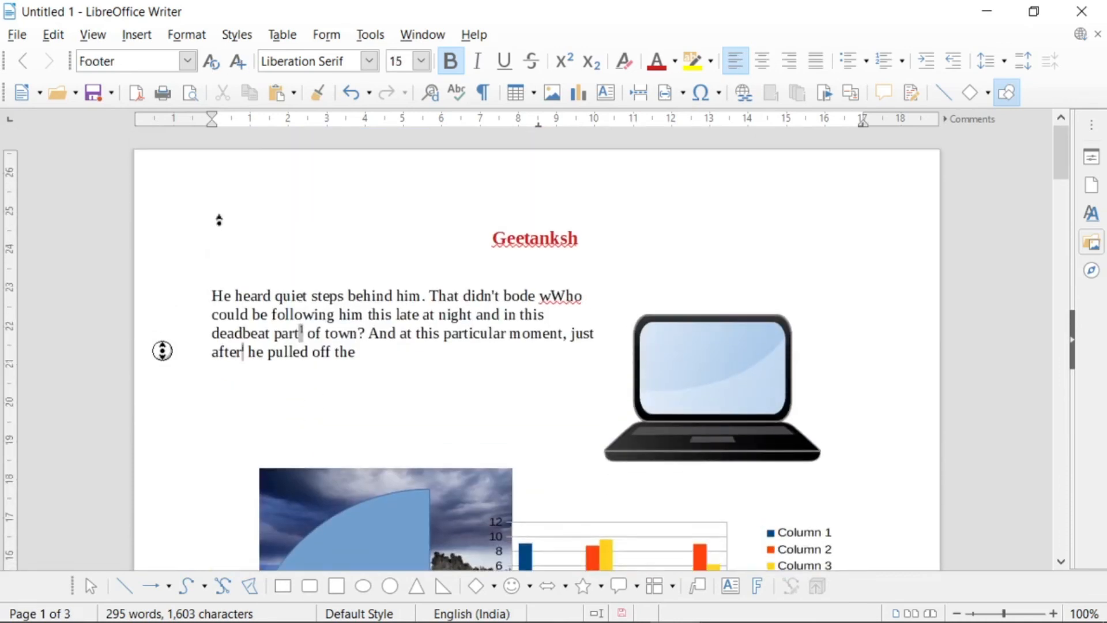
# Place the cursor in the page 1 footer and view the page styles available for footers.
pyautogui.scroll(-4, 371, 339)
pyautogui.scroll(-10, 371, 340)
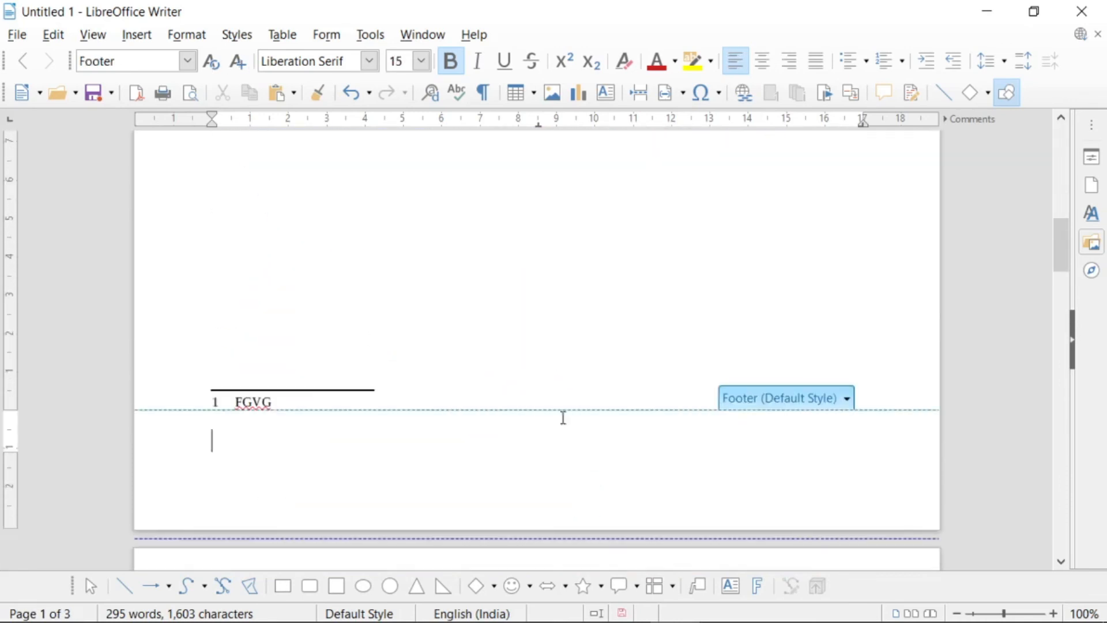
pyautogui.click(746, 419)
pyautogui.click(136, 35)
pyautogui.moveTo(267, 582)
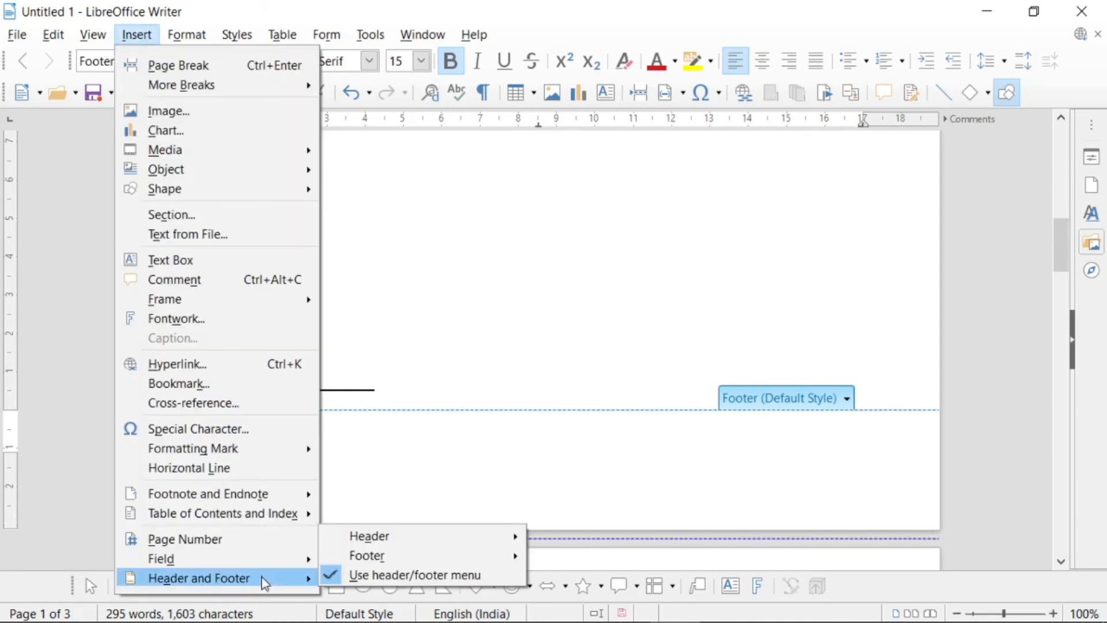
pyautogui.moveTo(357, 562)
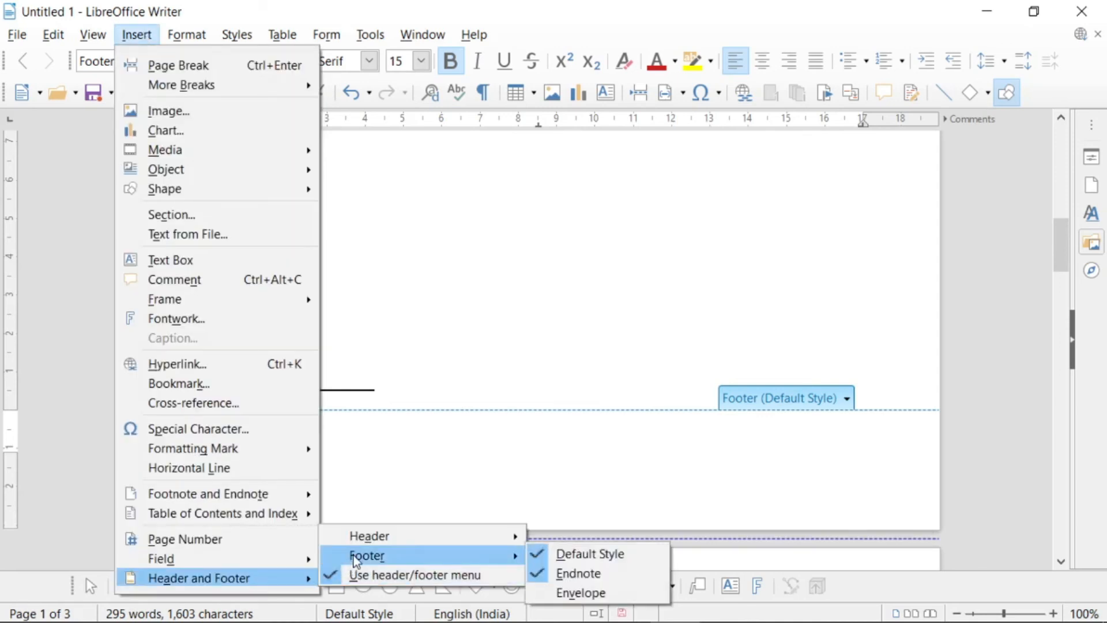
pyautogui.click(474, 461)
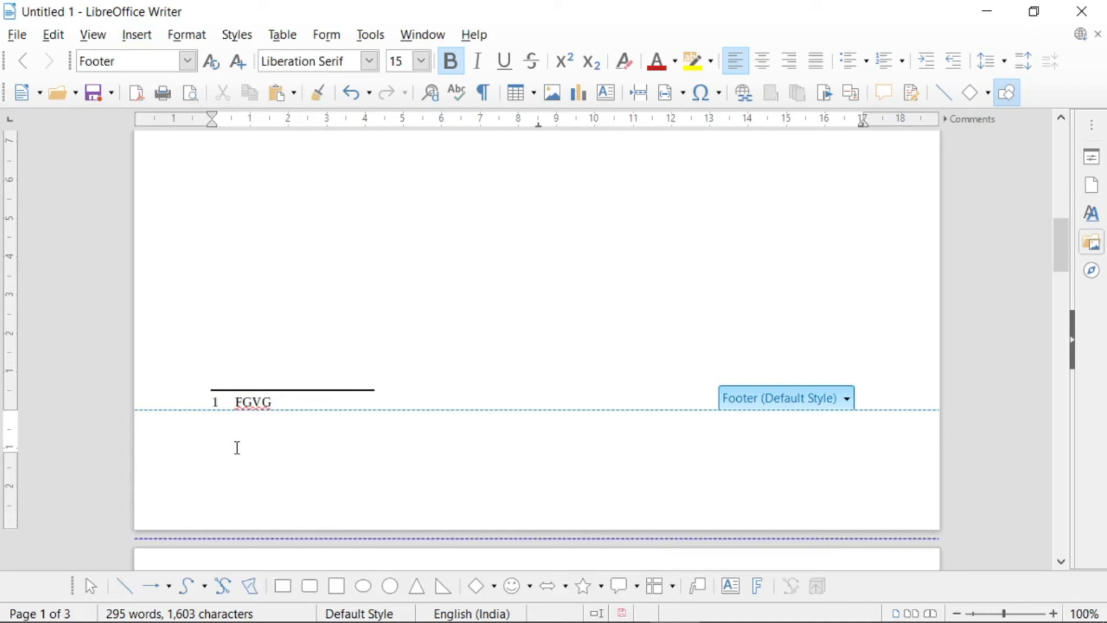
# Enter "GiiTM" as the footer text on page 1, and check the footer on page 2.
pyautogui.write('Gee')
pyautogui.press('BackSpace')
pyautogui.press('BackSpace')
pyautogui.write('iiTM')
pyautogui.scroll(-15, 369, 470)
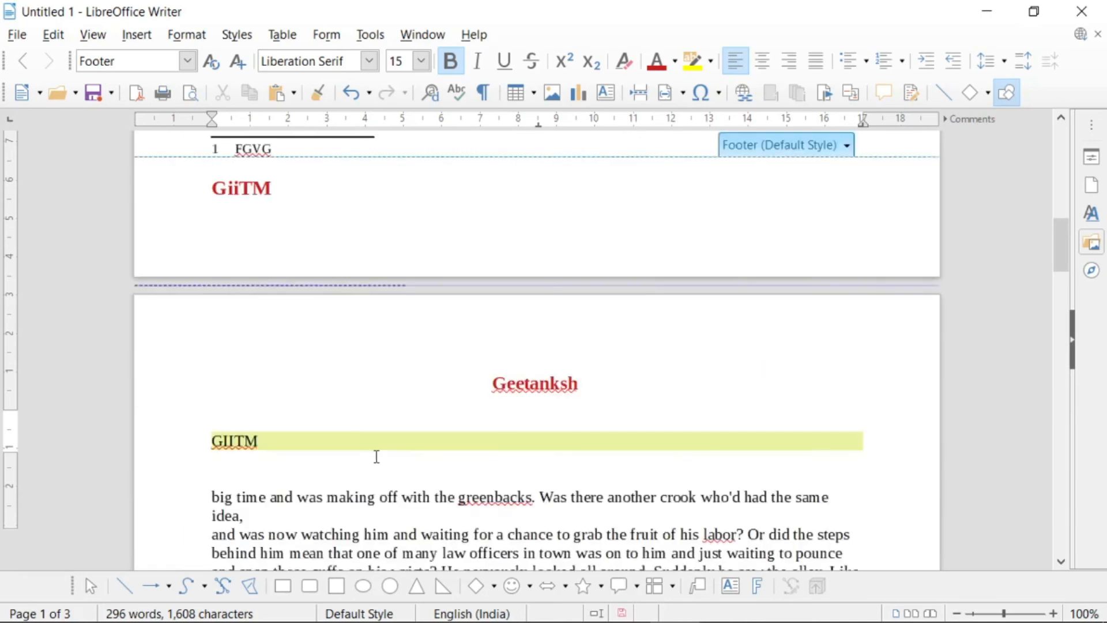
pyautogui.scroll(-10, 376, 456)
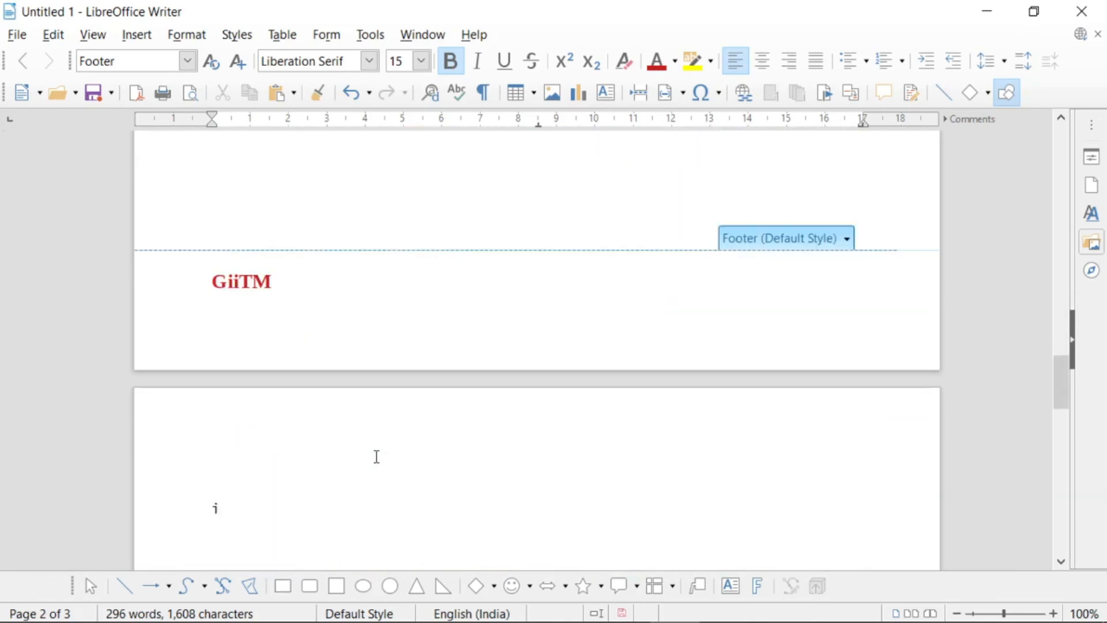
pyautogui.scroll(18, 383, 314)
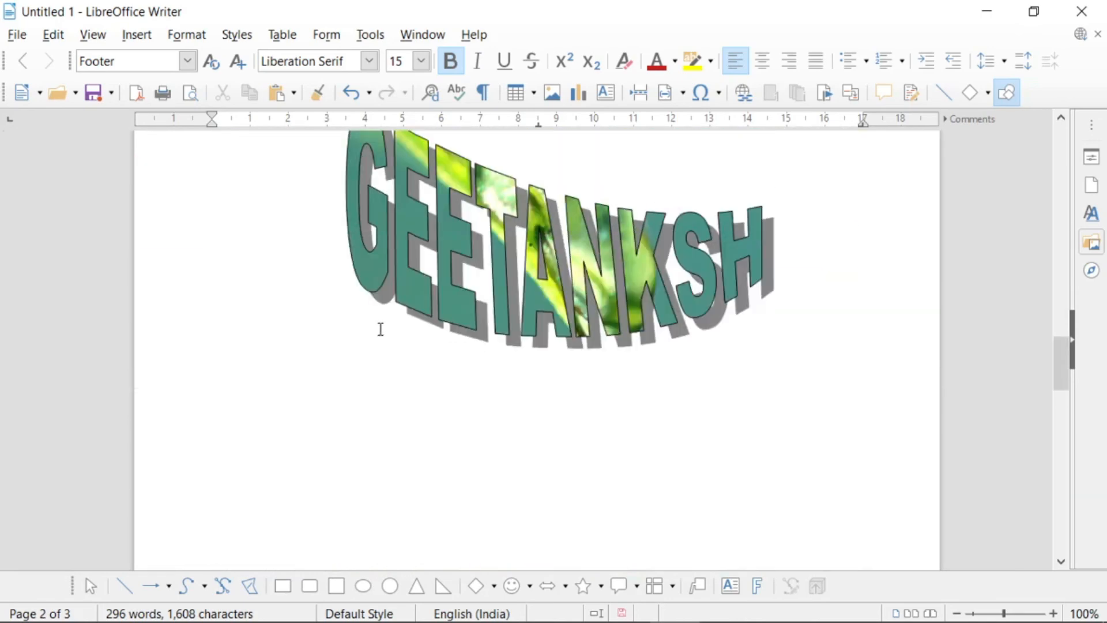
pyautogui.scroll(10, 381, 331)
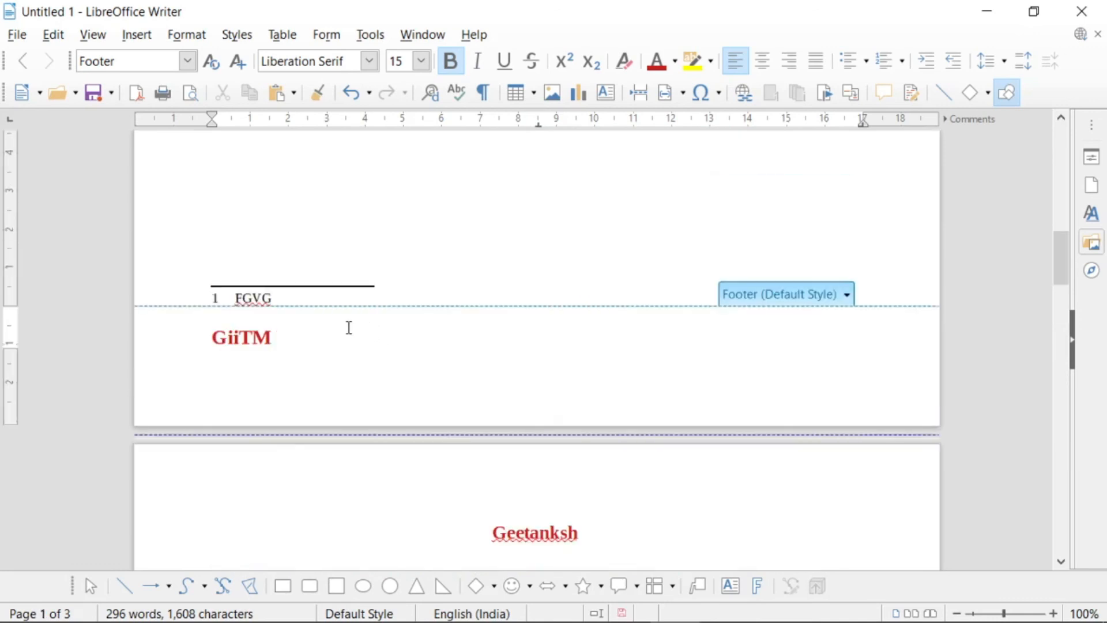
# Insert an envelope into the document, addressed to Geetanksh It Class with its location, and with the sender's name and town filled in.
pyautogui.click(134, 38)
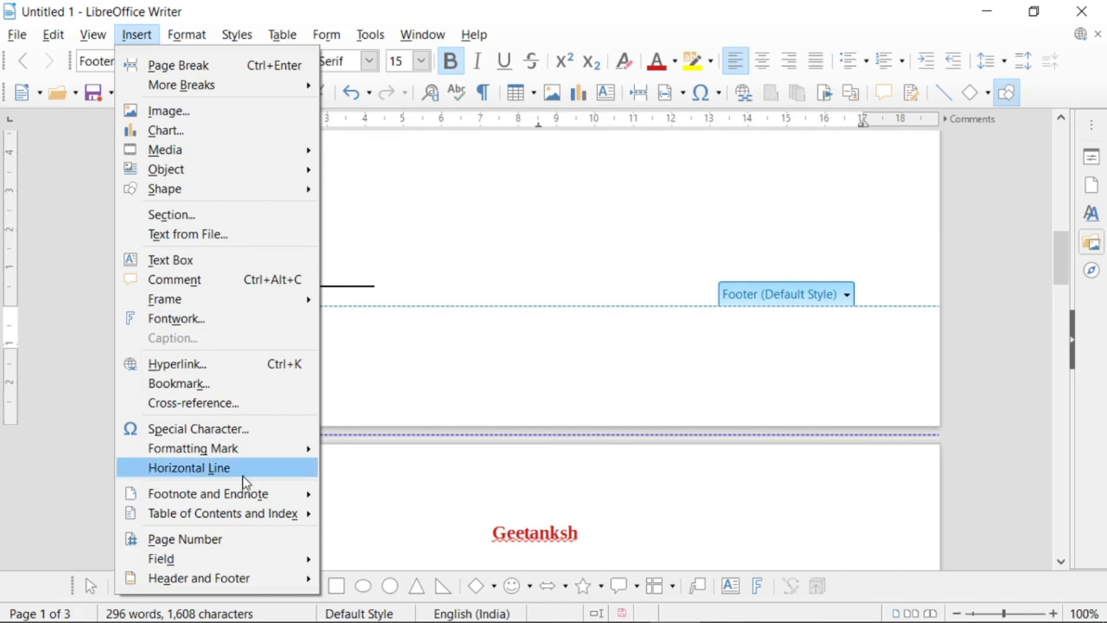
pyautogui.scroll(-2, 248, 482)
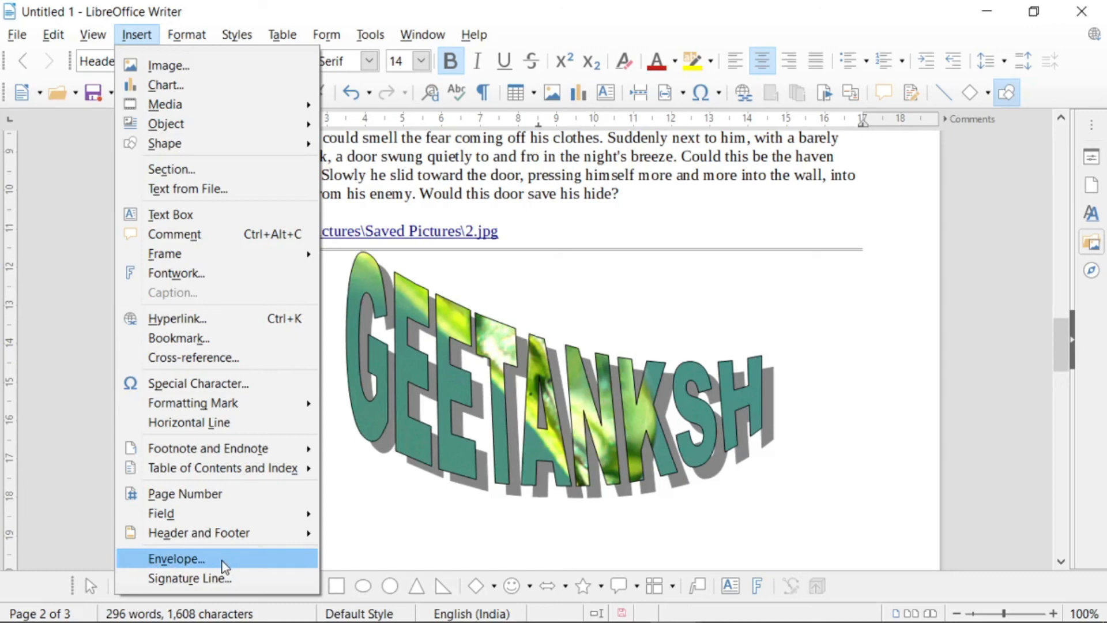
pyautogui.click(225, 567)
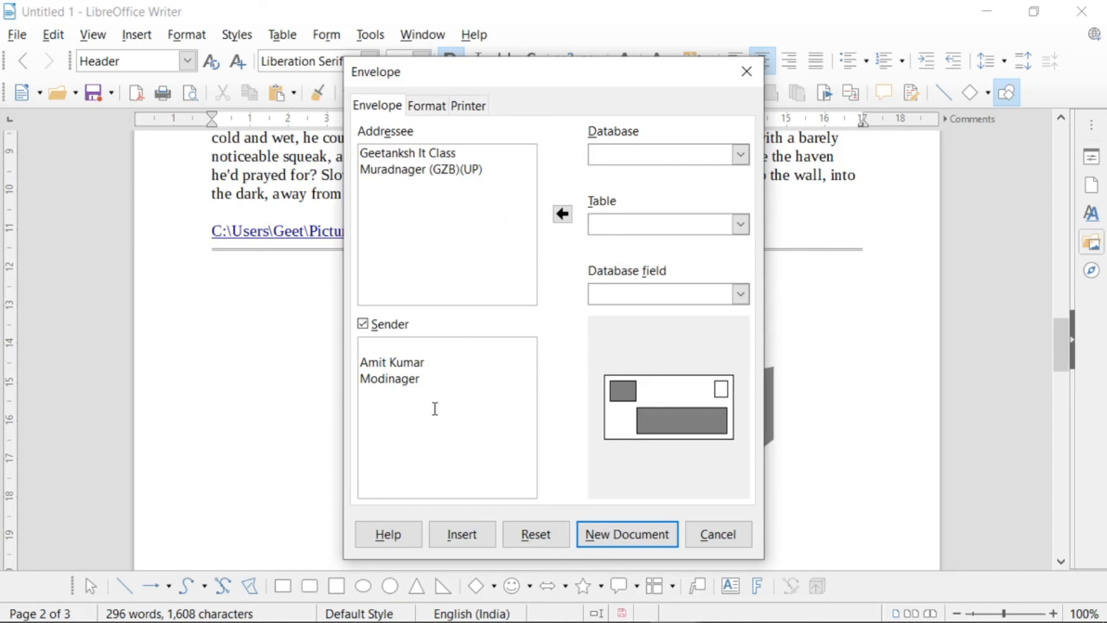
pyautogui.click(468, 539)
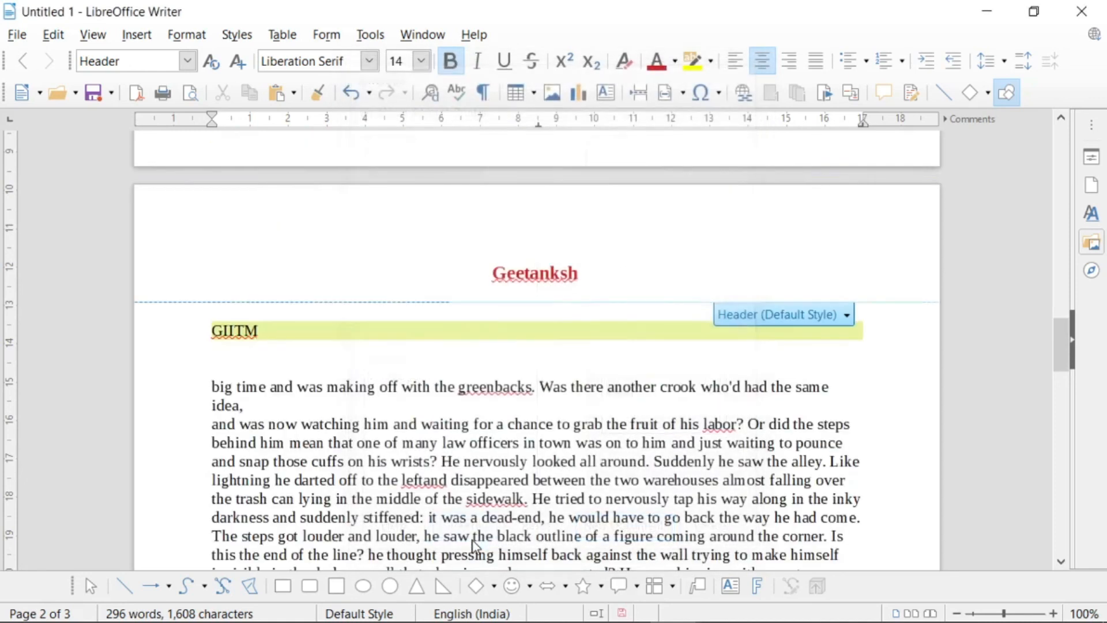
pyautogui.scroll(4, 437, 441)
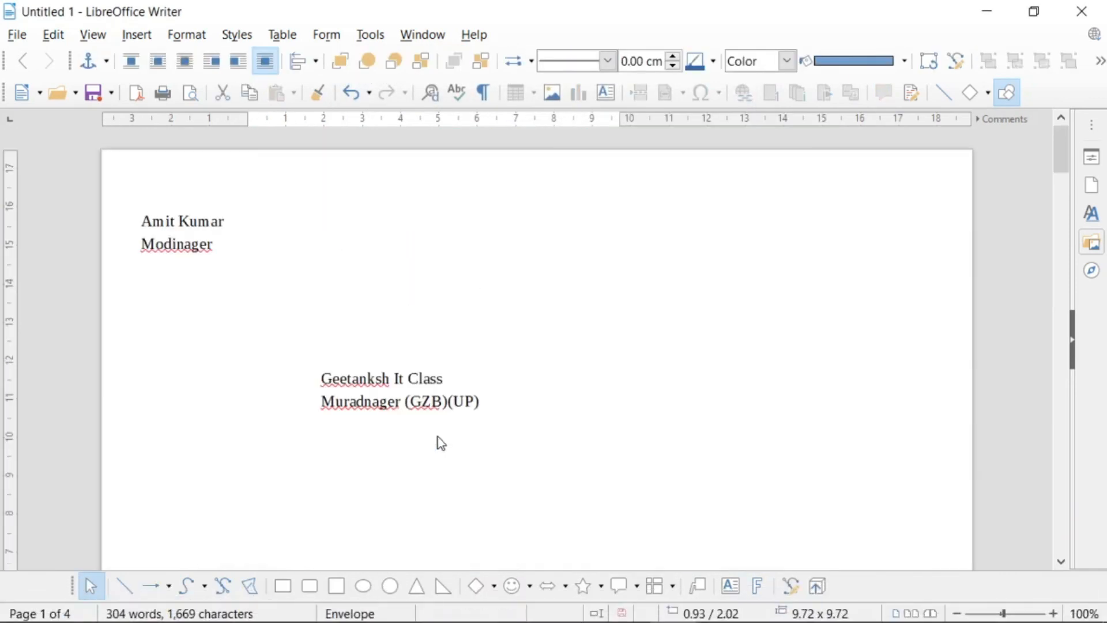
pyautogui.scroll(-2, 447, 424)
pyautogui.scroll(3, 340, 335)
pyautogui.scroll(-3, 870, 397)
pyautogui.scroll(3, 692, 369)
# Deselect the pie shape and place the cursor at the end of the opening paragraph on page 2.
pyautogui.click(137, 35)
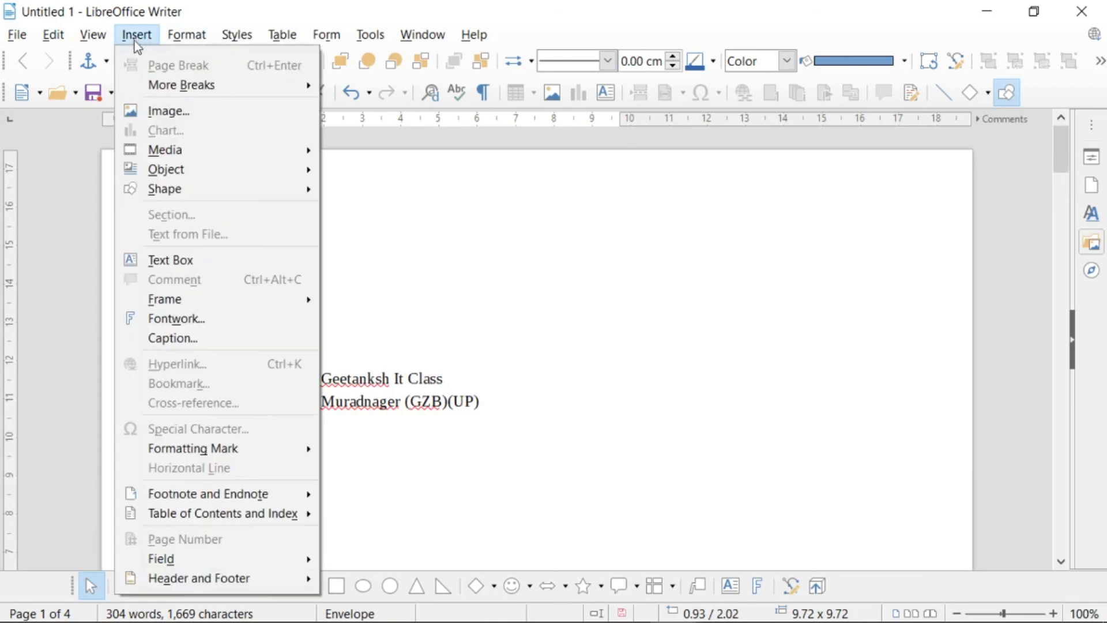
pyautogui.click(624, 414)
pyautogui.scroll(-15, 621, 420)
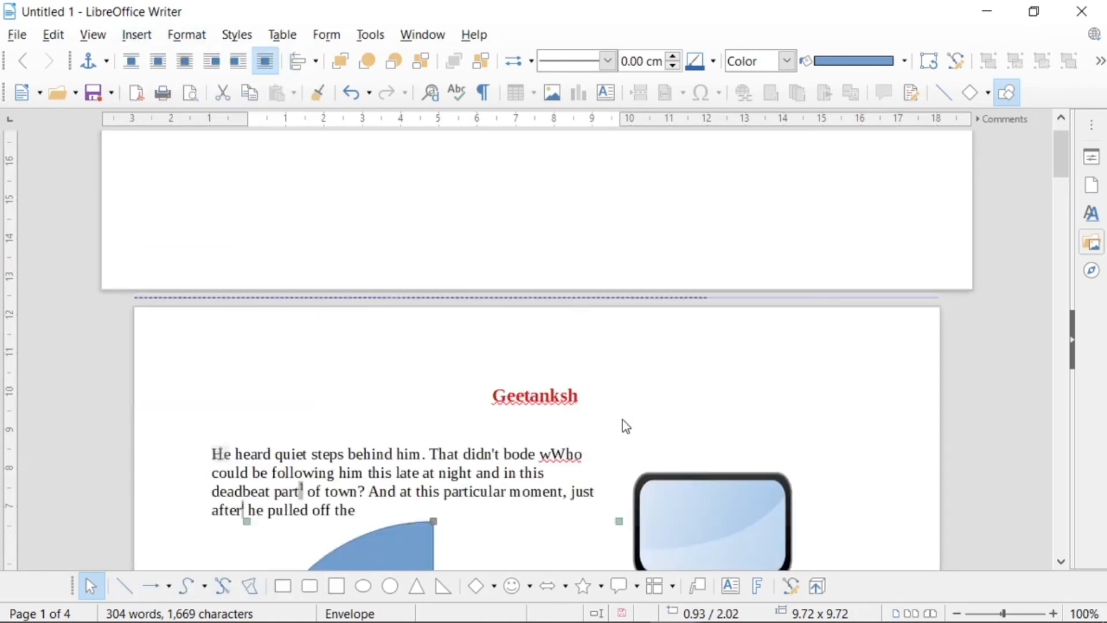
pyautogui.scroll(-12, 618, 425)
pyautogui.scroll(13, 496, 441)
pyautogui.click(324, 188)
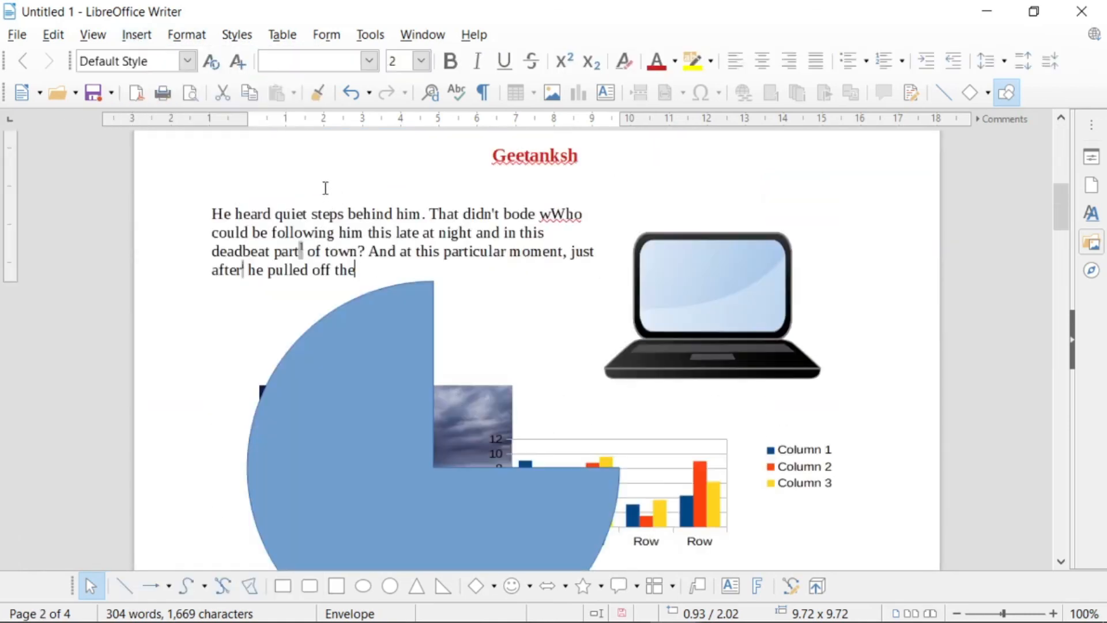
pyautogui.scroll(-8, 342, 253)
pyautogui.middleClick(433, 484)
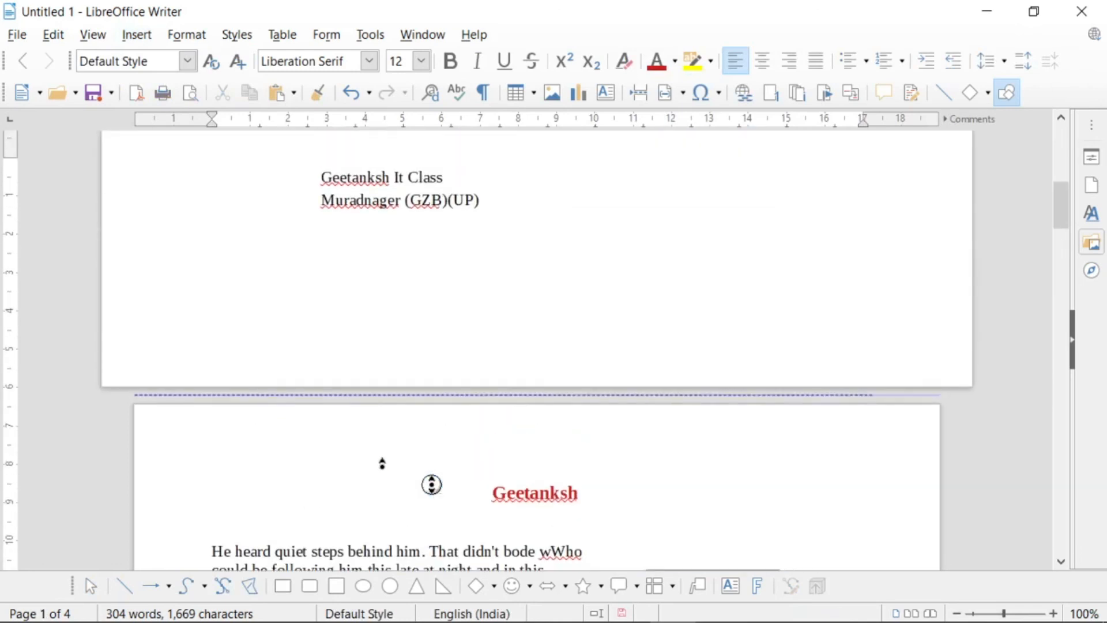
pyautogui.click(384, 478)
pyautogui.scroll(-15, 731, 378)
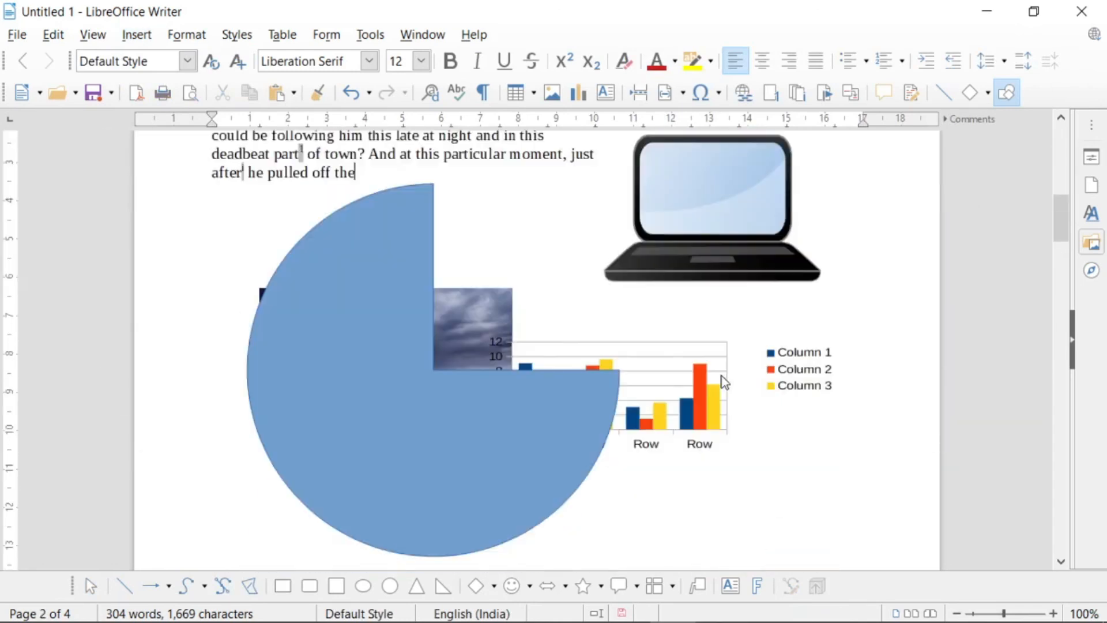
pyautogui.scroll(10, 524, 451)
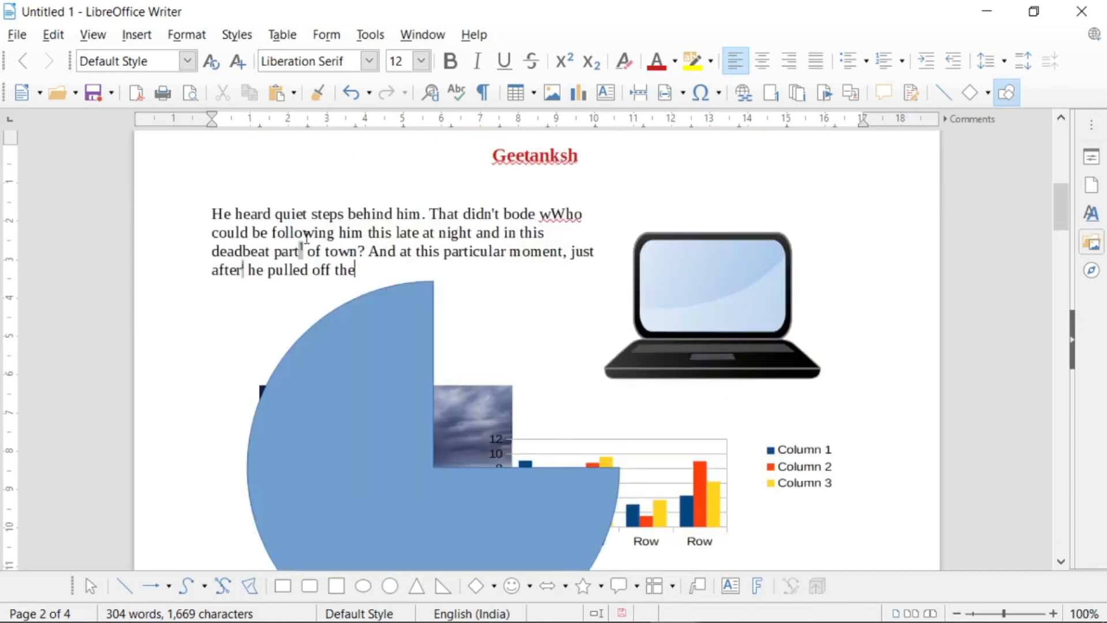
# Insert a signature line at the opening paragraph on page 2, with the signer's name and the title DIRECTOR.
pyautogui.click(136, 36)
pyautogui.scroll(-2, 200, 562)
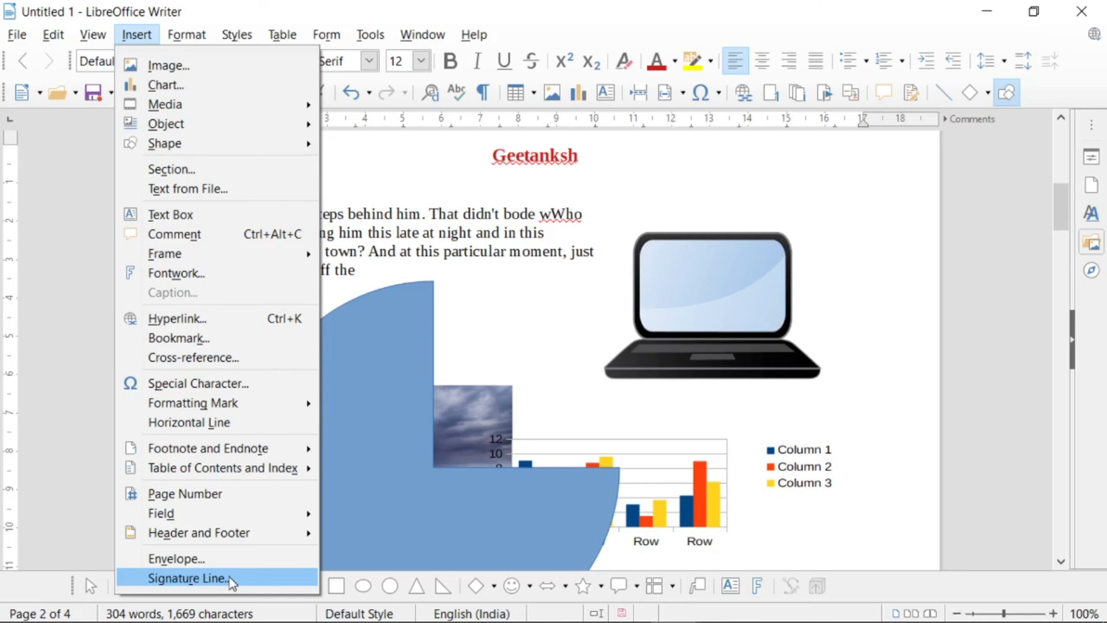
pyautogui.moveTo(20, 37)
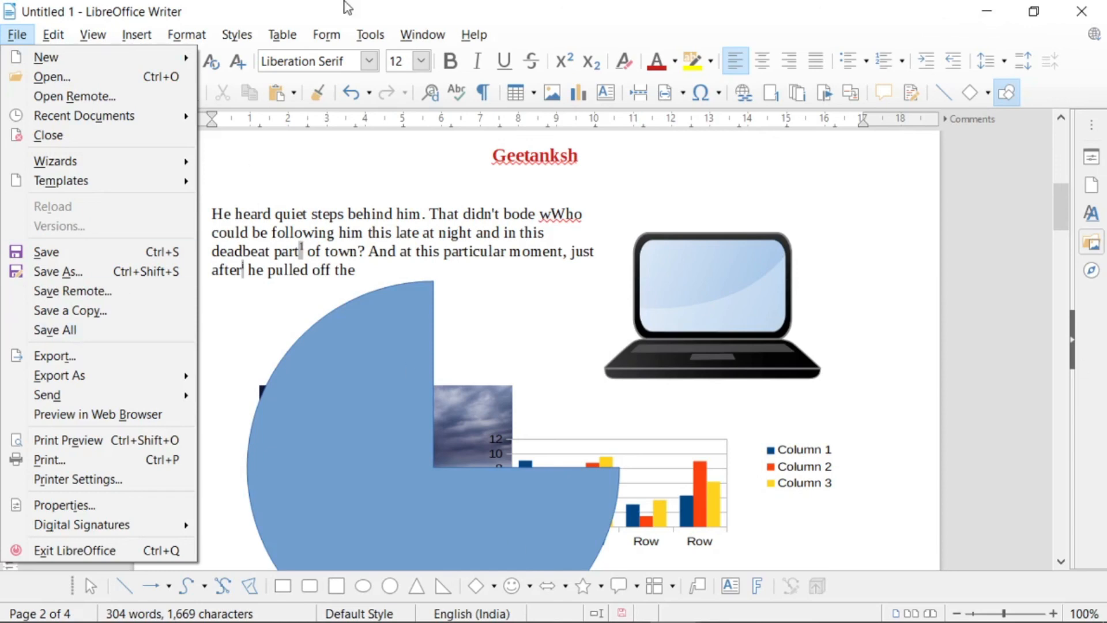
pyautogui.moveTo(370, 35)
pyautogui.moveTo(142, 46)
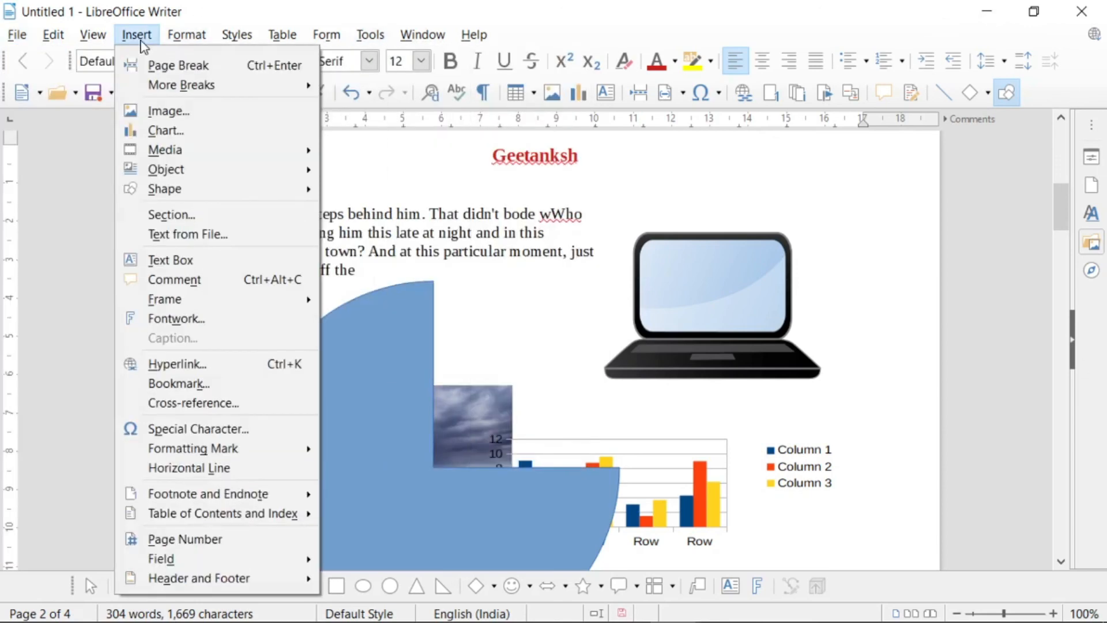
pyautogui.scroll(-1, 237, 548)
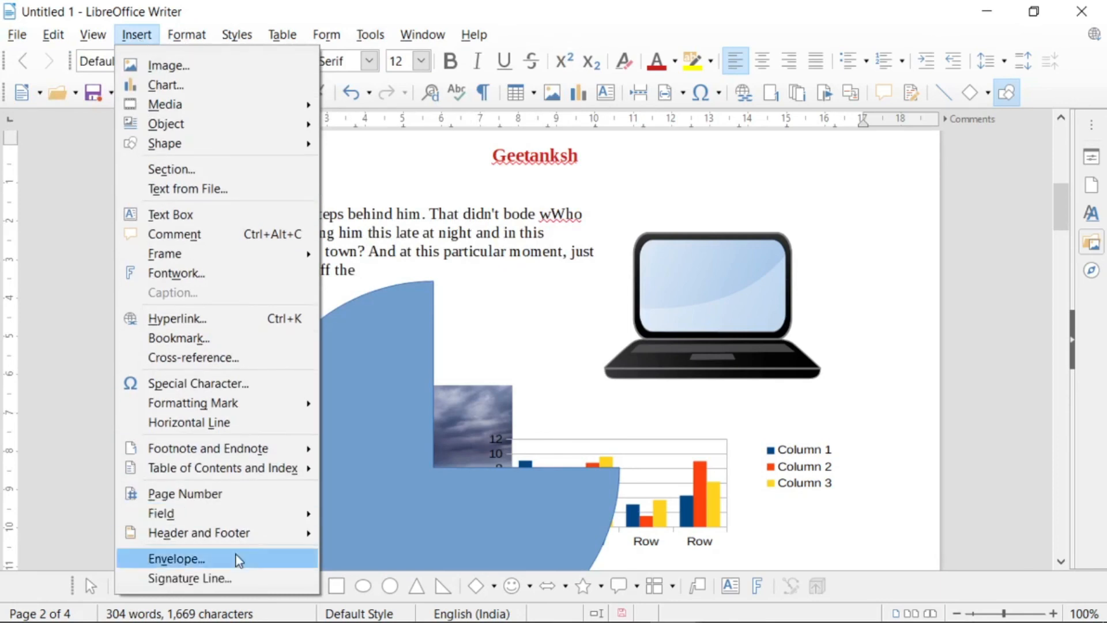
pyautogui.click(219, 579)
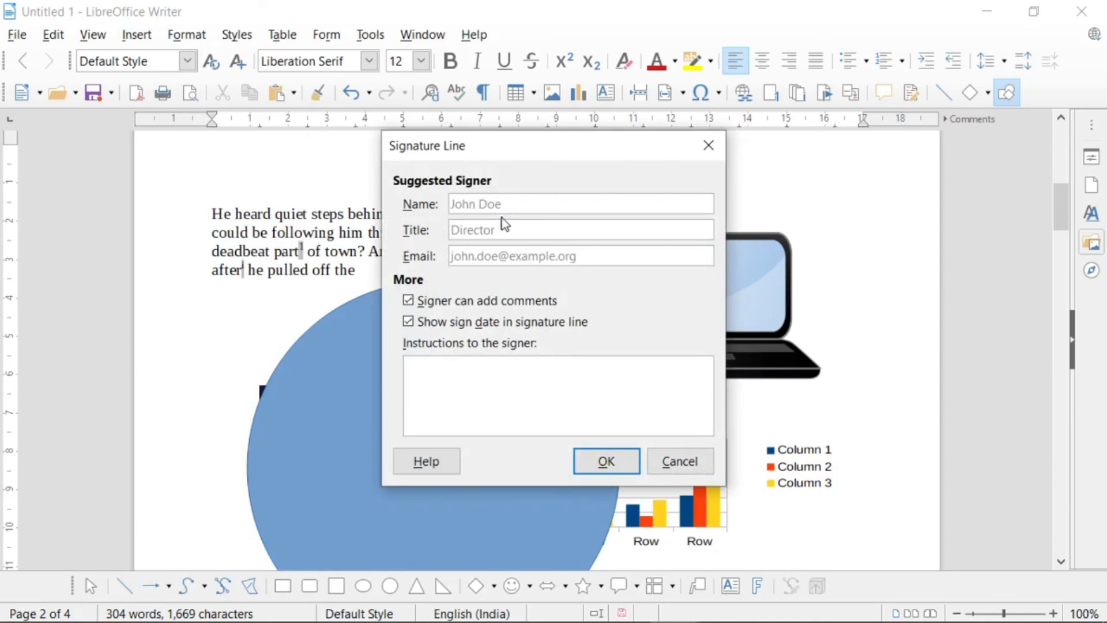
pyautogui.write('AMIT')
pyautogui.click(528, 229)
pyautogui.write('DIRE')
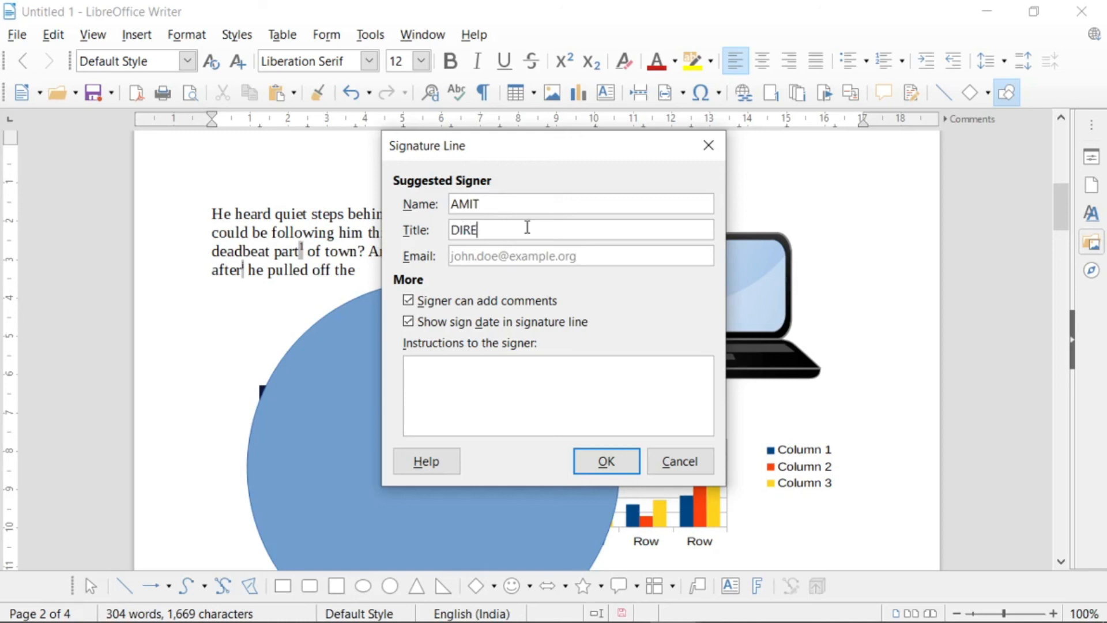
pyautogui.write('CTOR')
pyautogui.click(592, 459)
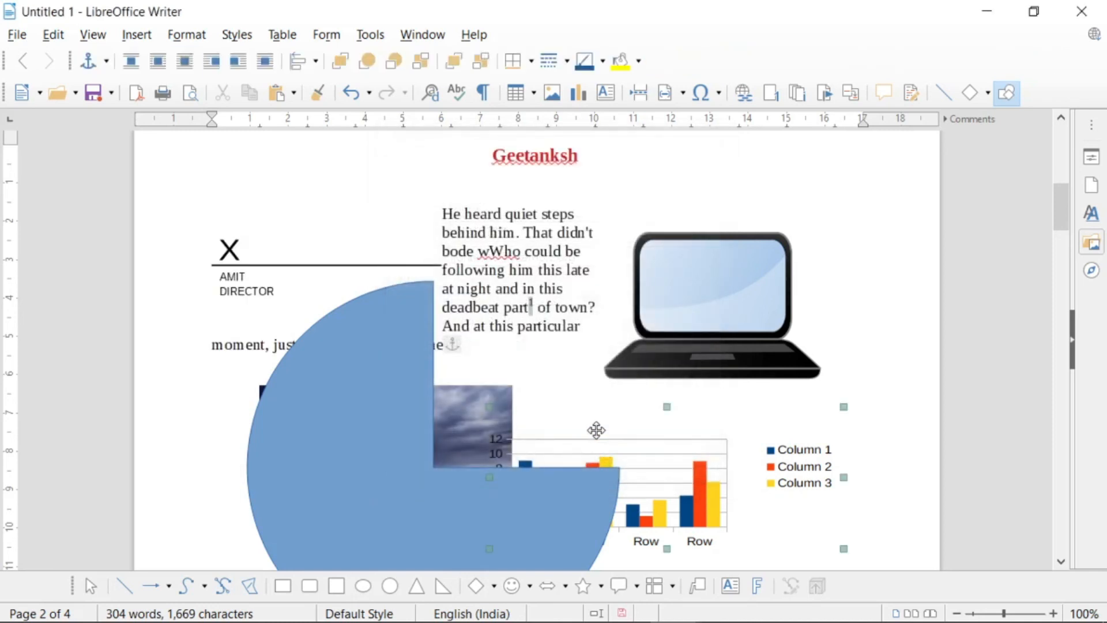
pyautogui.scroll(-2, 365, 324)
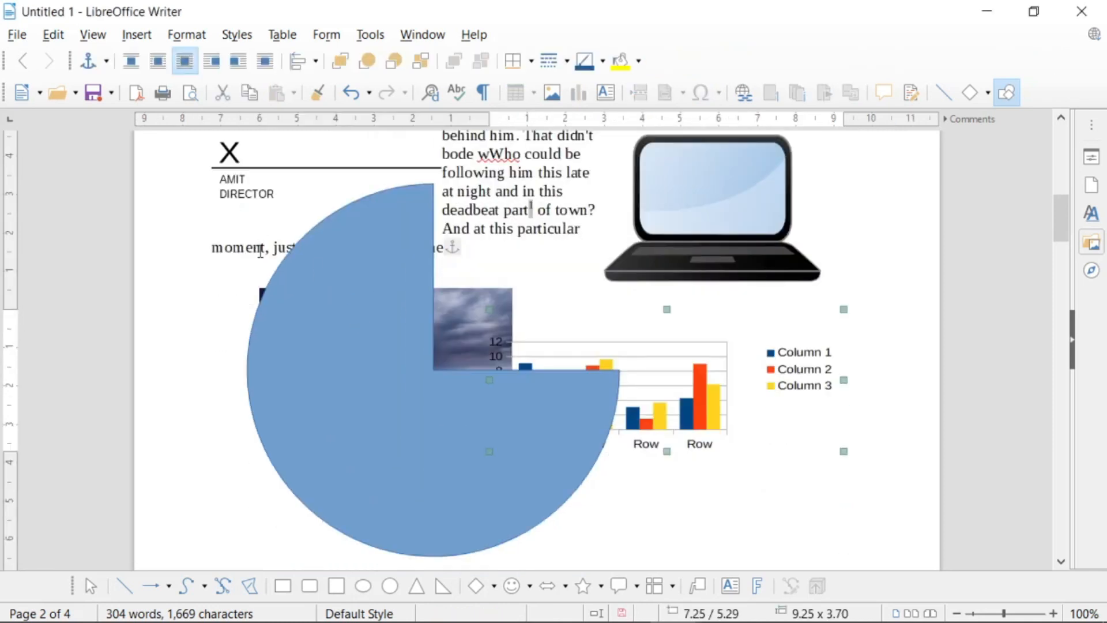
pyautogui.scroll(1, 260, 247)
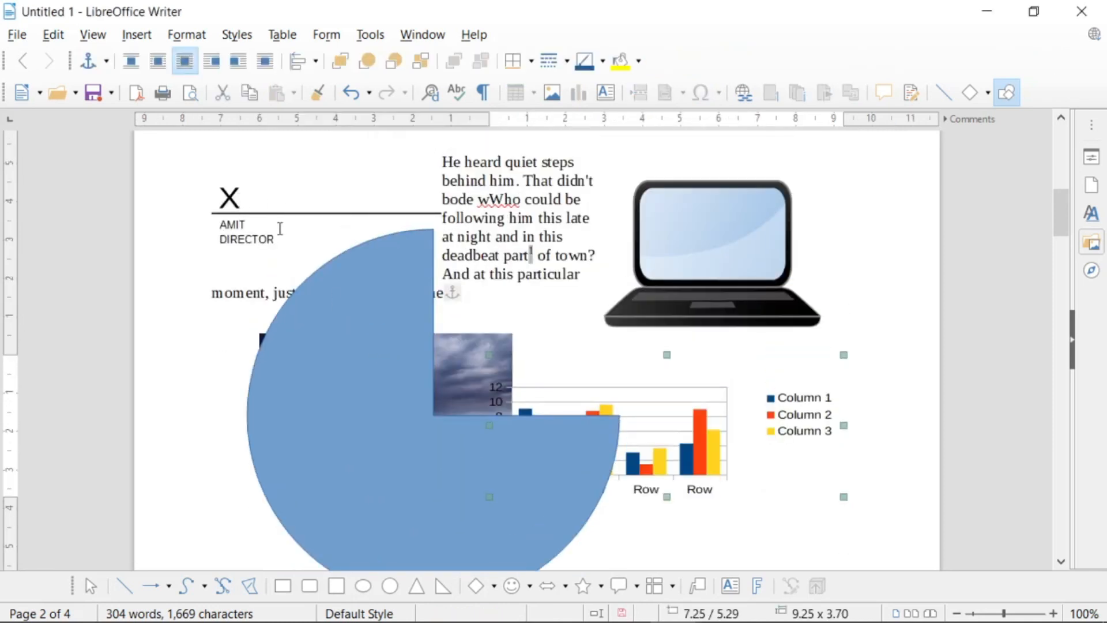